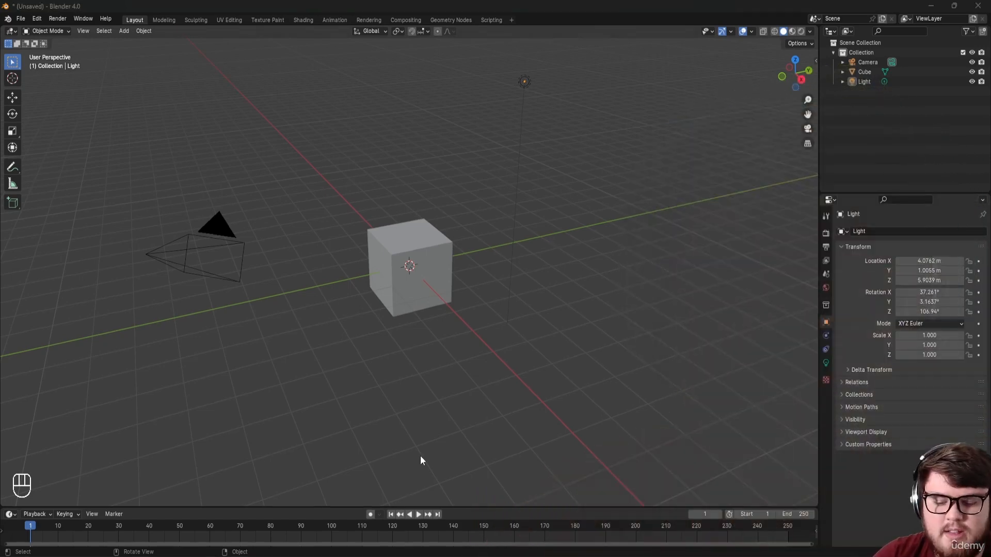
Step: Add a Video Editing workspace and load the movie Ch2-1.mp4 as a strip in the sequencer
click(512, 20)
mouse_move(494, 74)
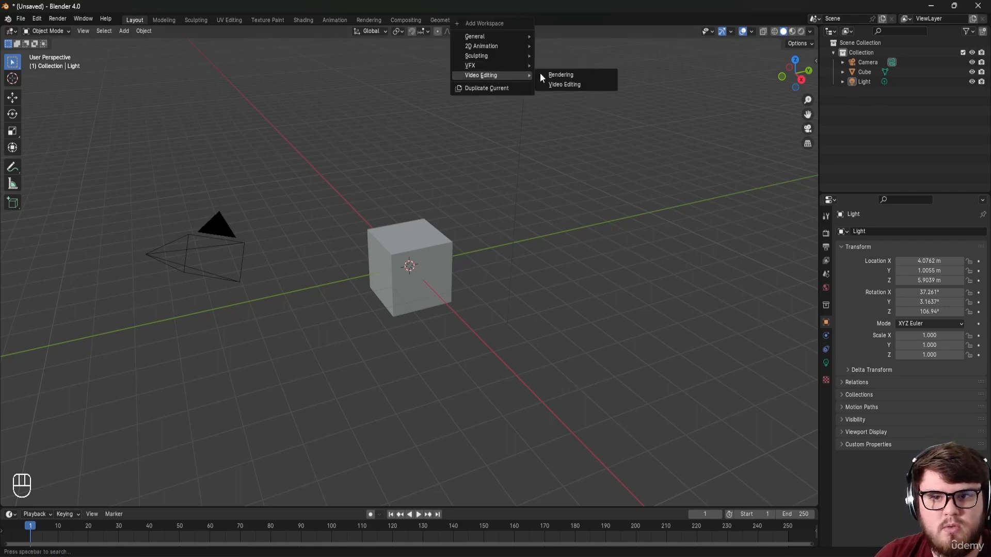
click(563, 85)
click(168, 281)
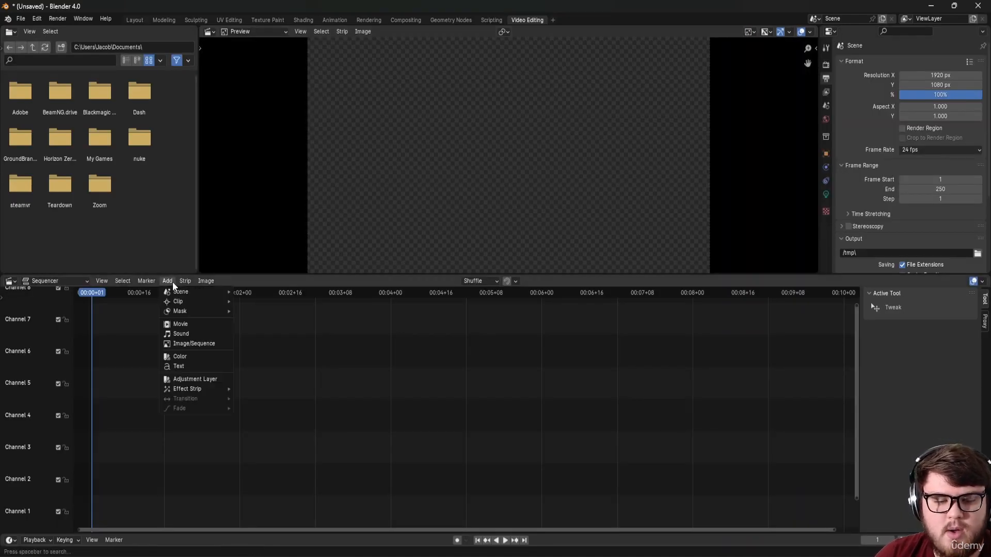
click(180, 324)
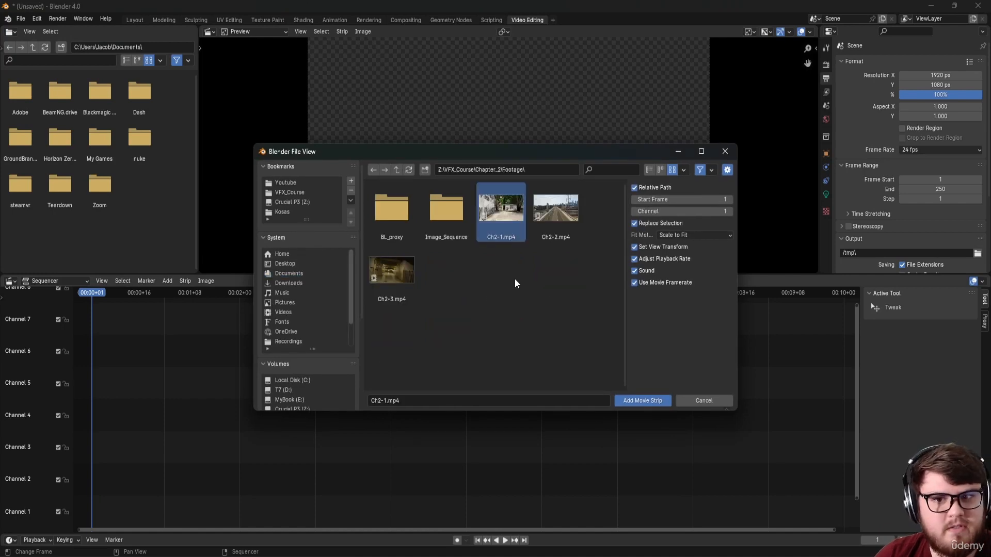
click(647, 401)
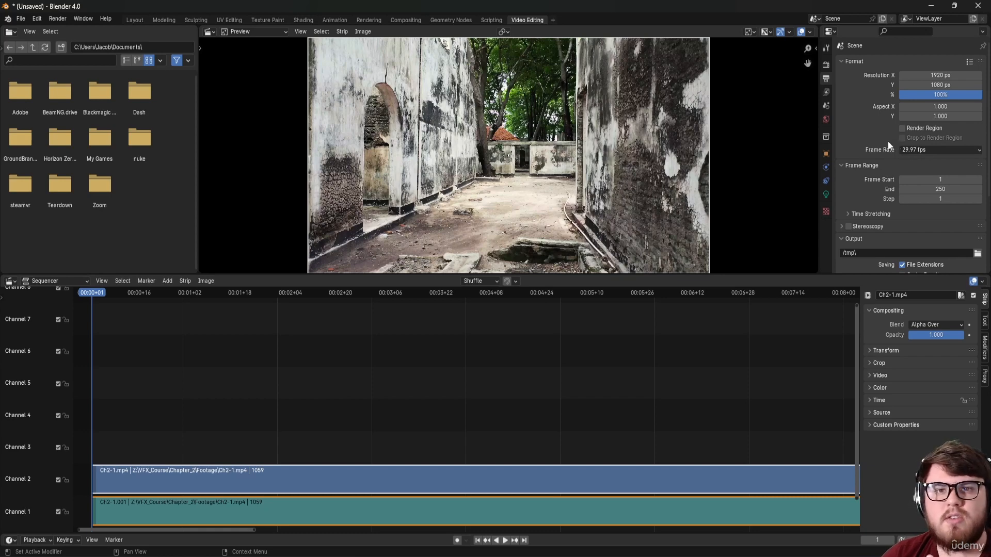
Step: Choose Standard as the view transform in the scene's color management render settings
click(826, 65)
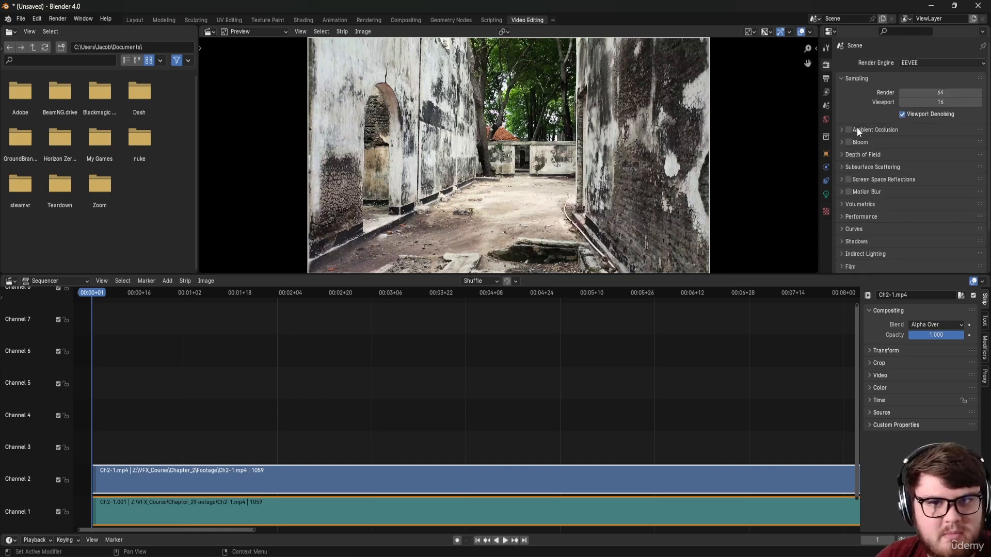
scroll(857, 128, down, 3)
click(873, 264)
scroll(881, 235, down, 5)
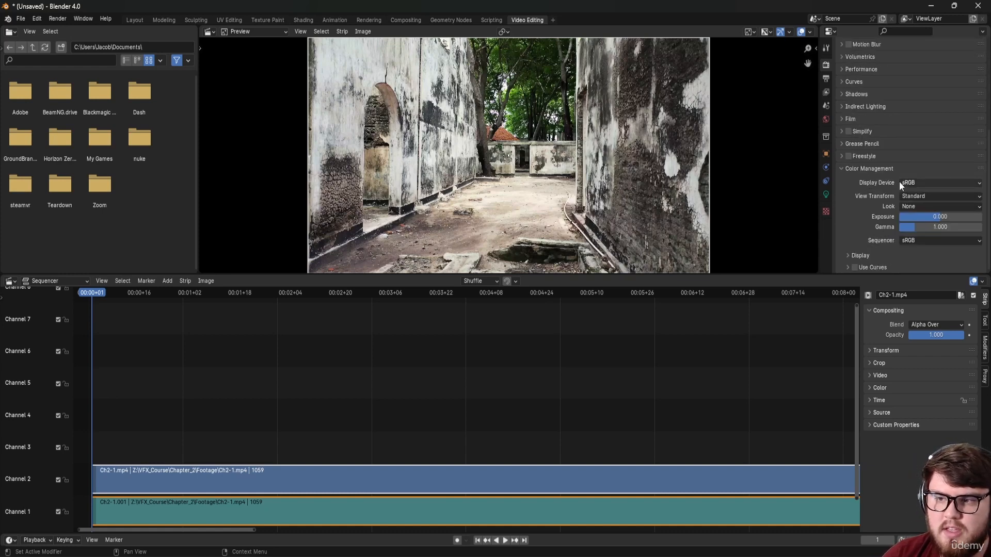
click(925, 195)
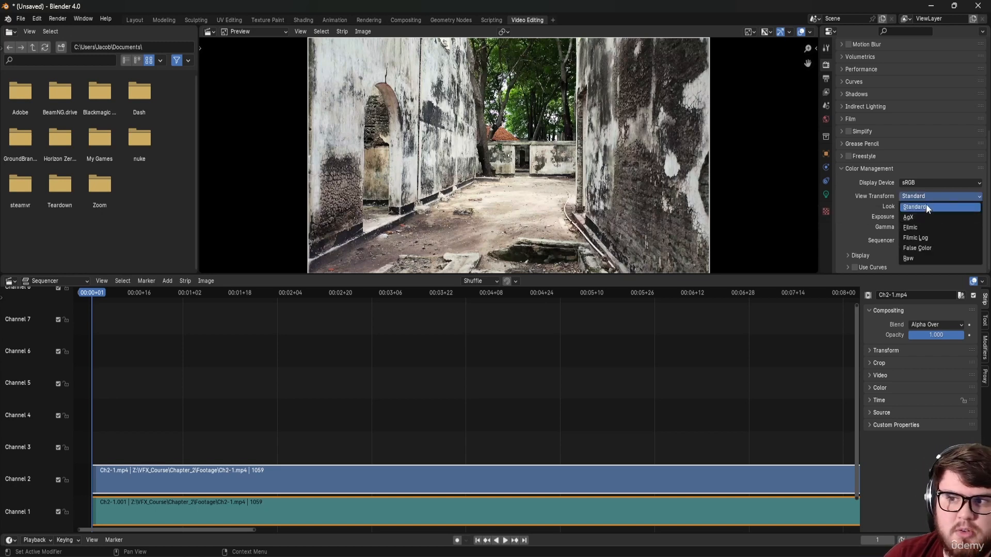
click(927, 206)
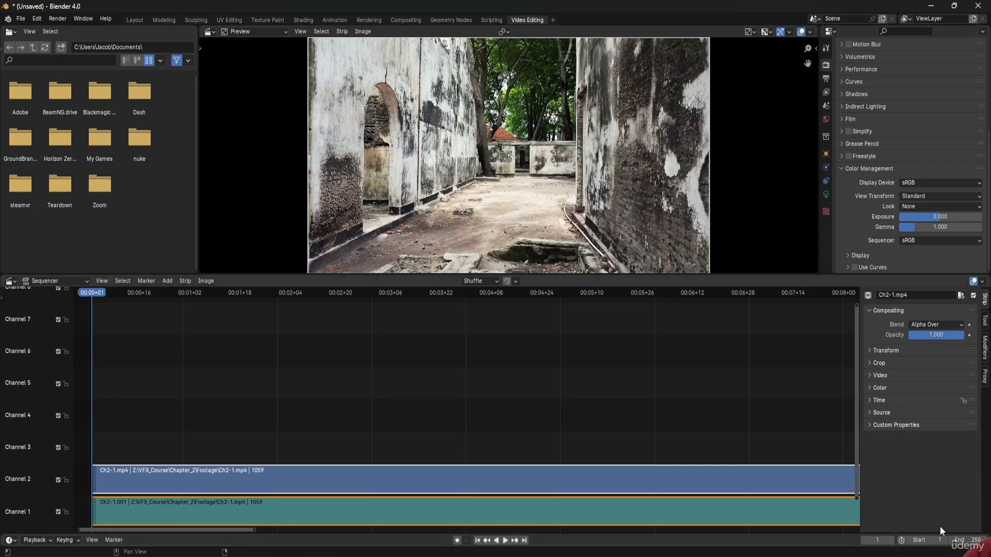
Step: Set the end frame of the scene to 200
click(963, 540)
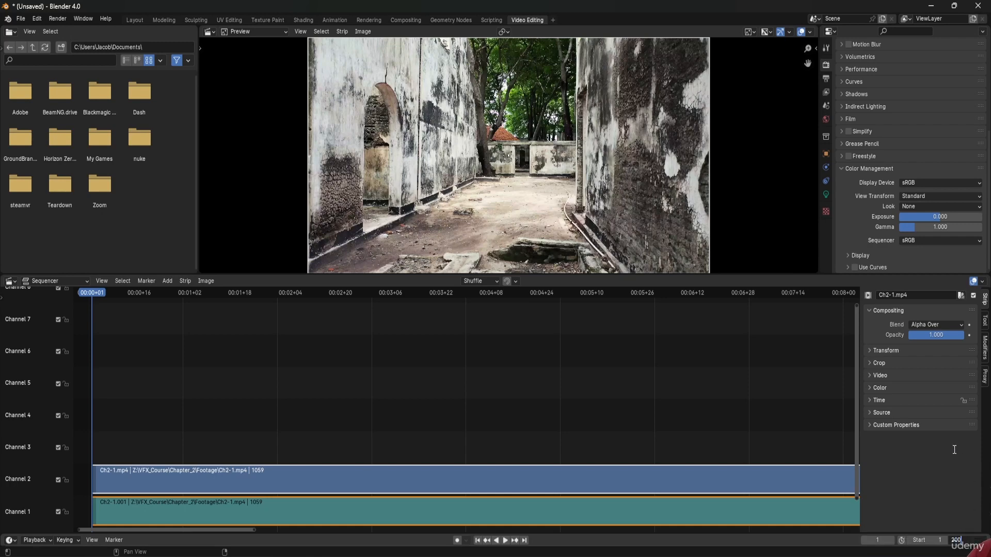
text(200)
key(Return)
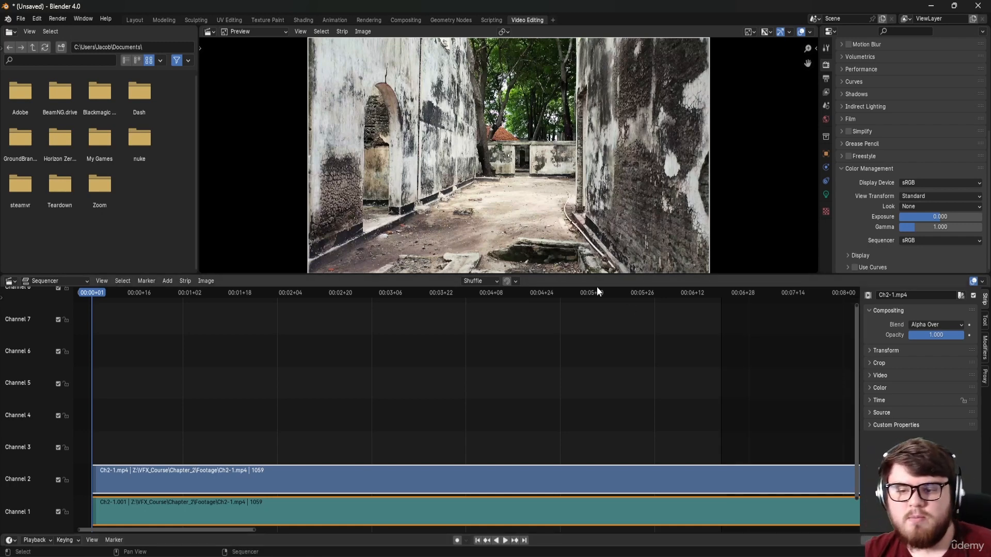
Step: Browse for the render output location and enter the TEST FILE folder under VFX_Course, Chapter_2, Footage, Image_Sequence
click(826, 78)
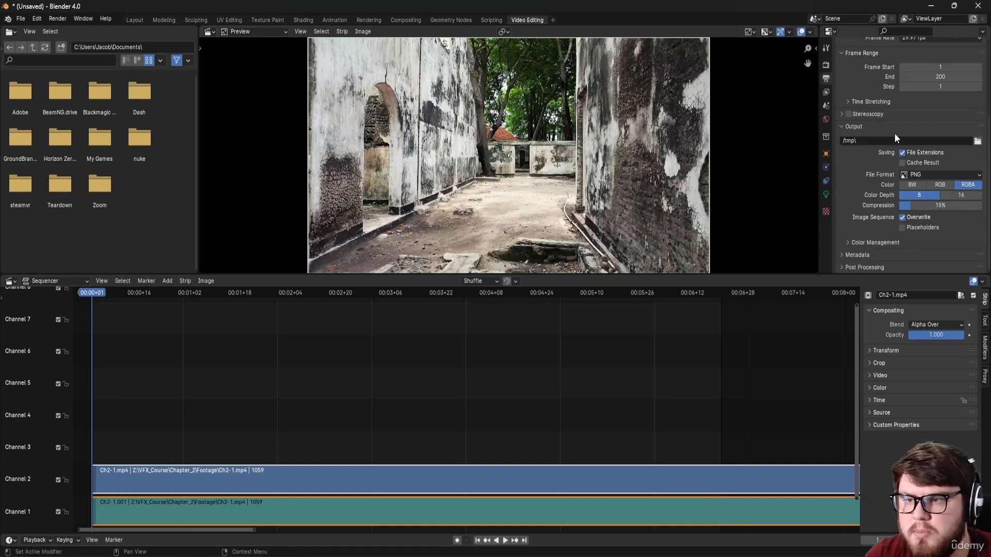
click(977, 141)
click(286, 192)
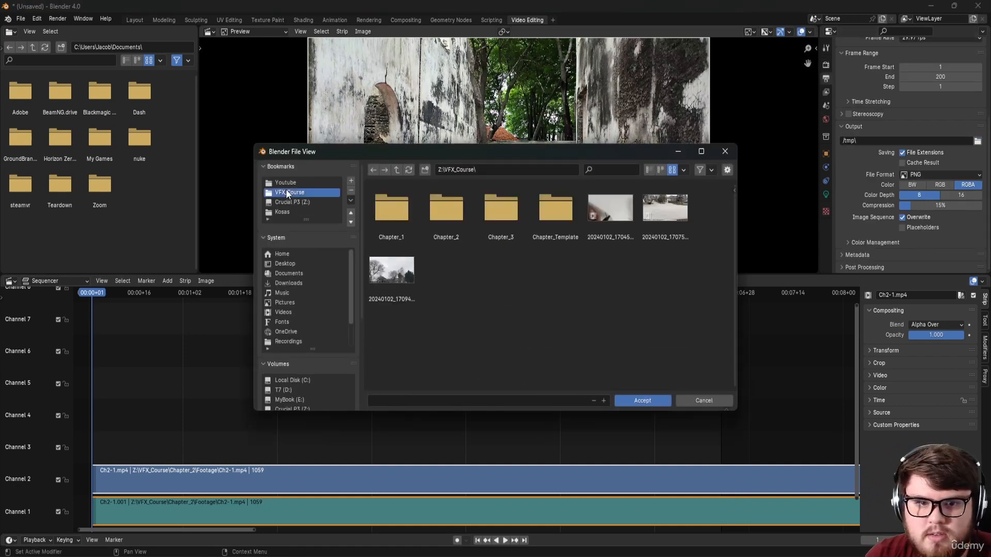
double_click(448, 216)
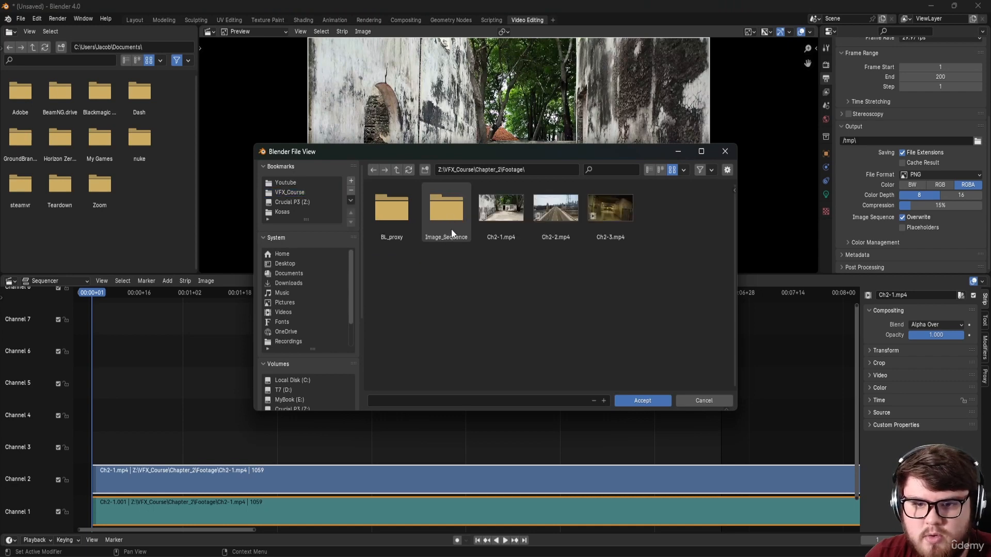
double_click(451, 229)
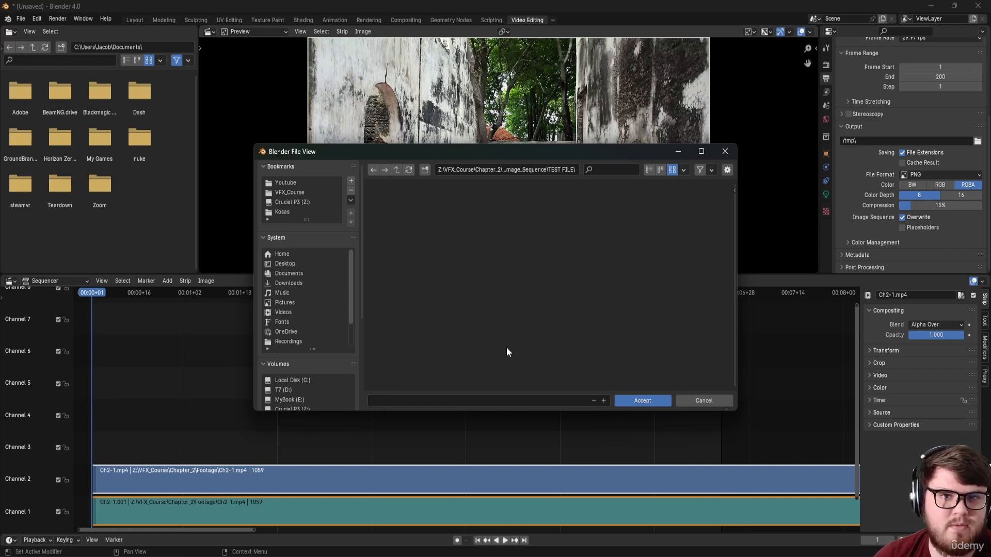
Step: Give the output files the name prefix "name_" and accept the output path
click(411, 401)
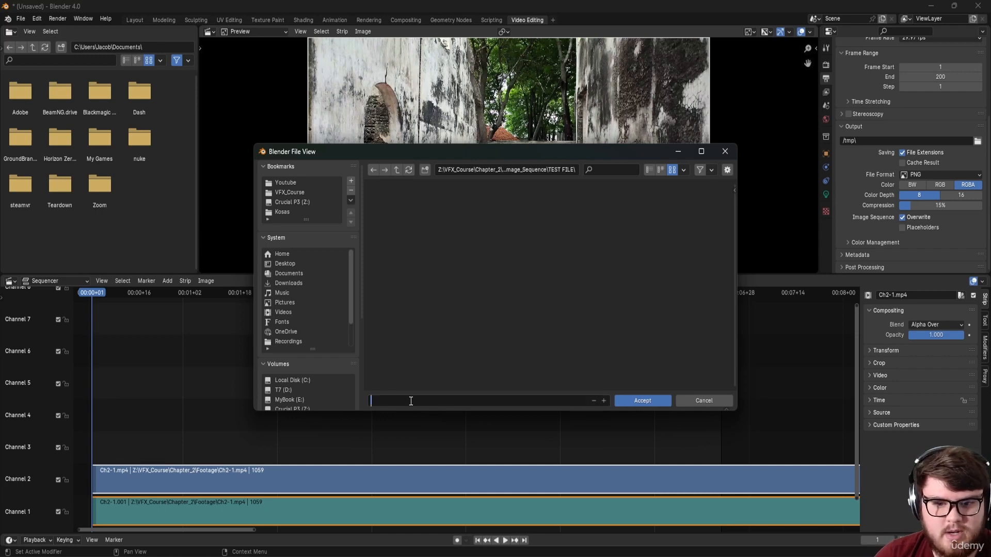
text(extra)
key(BackSpace)
key(BackSpace)
key(BackSpace)
key(BackSpace)
key(BackSpace)
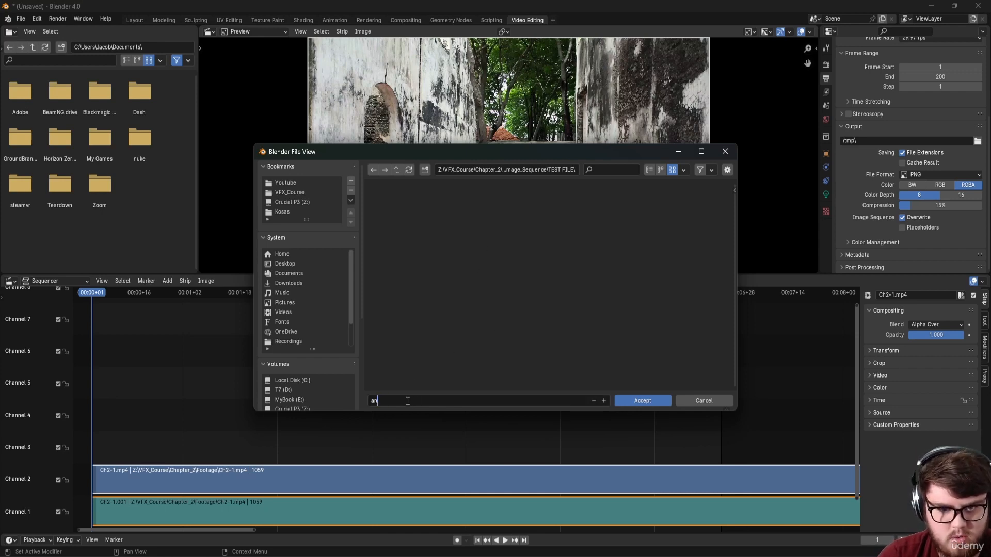
text(name)
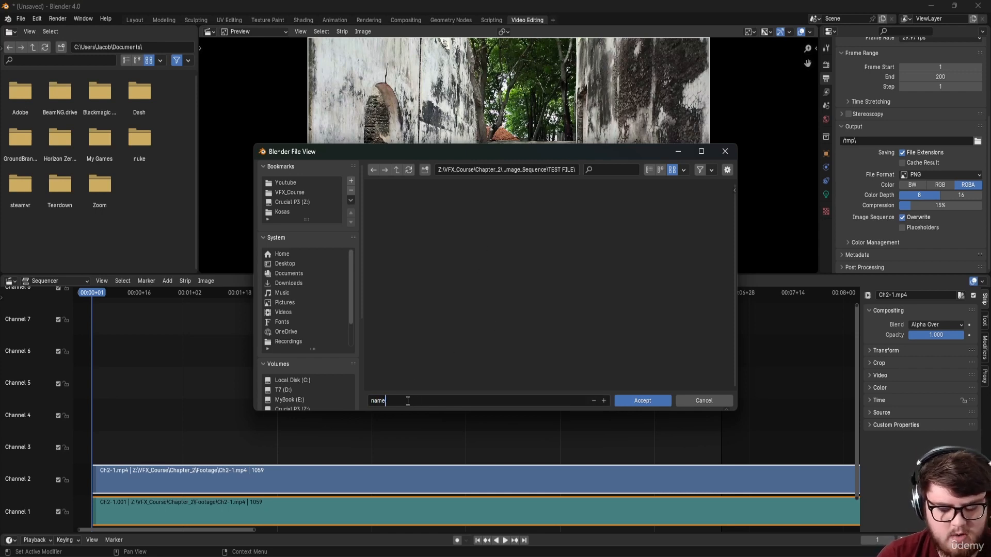
text(_)
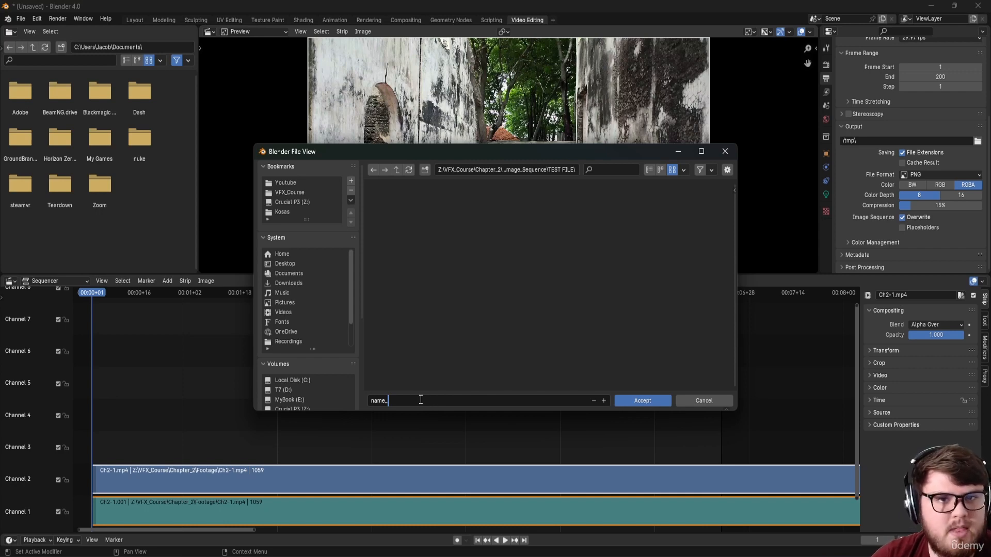
click(655, 400)
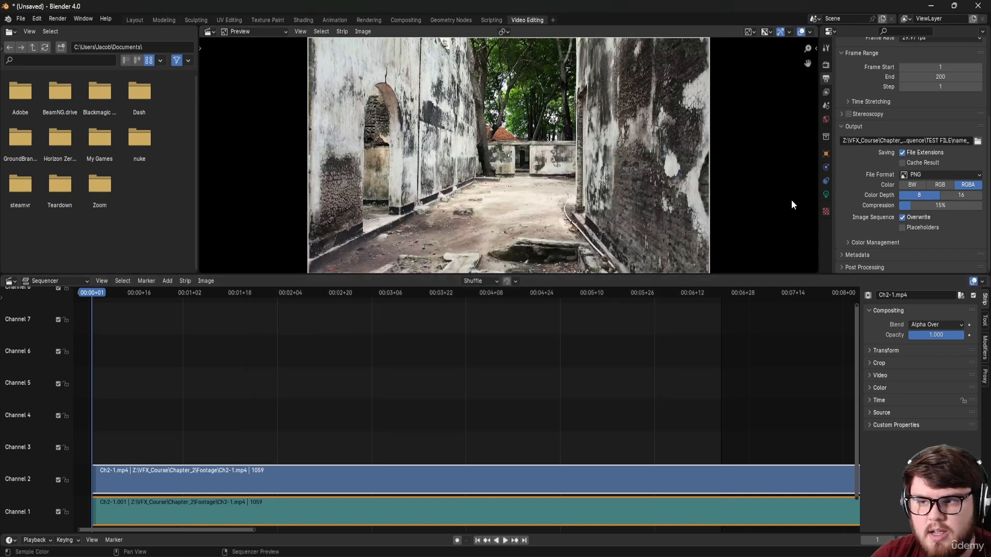
Step: Keep PNG as the output format, set its color mode to RGB, and render the animation
click(916, 176)
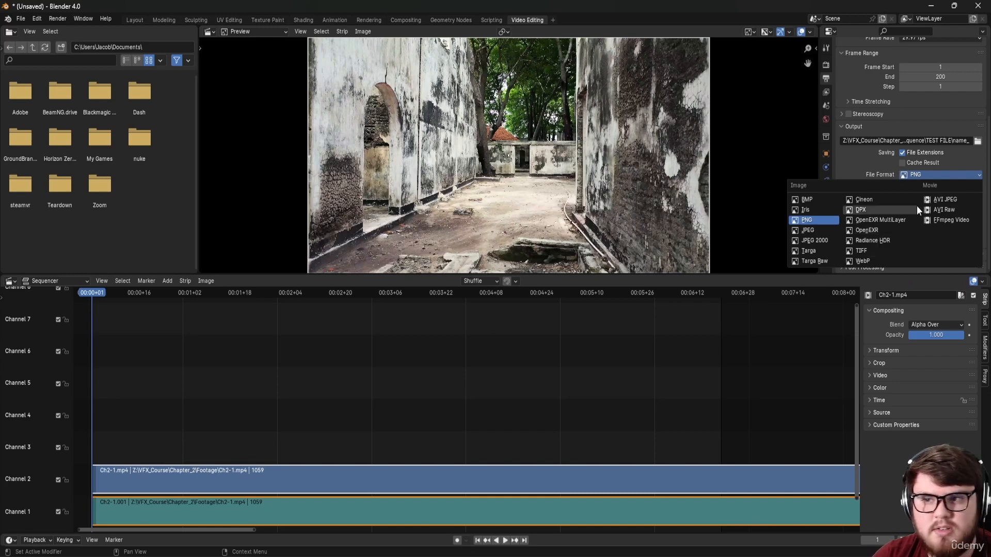
click(932, 176)
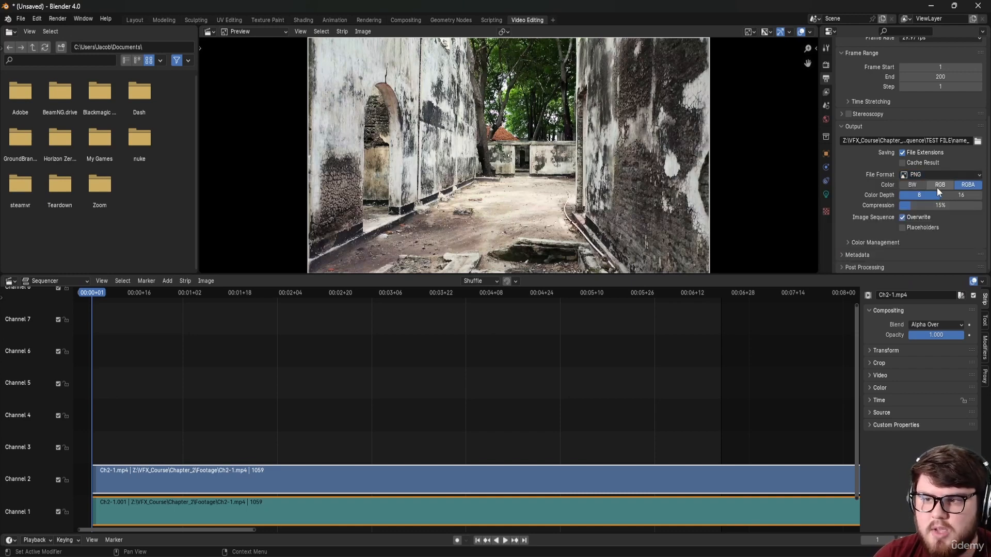
click(937, 187)
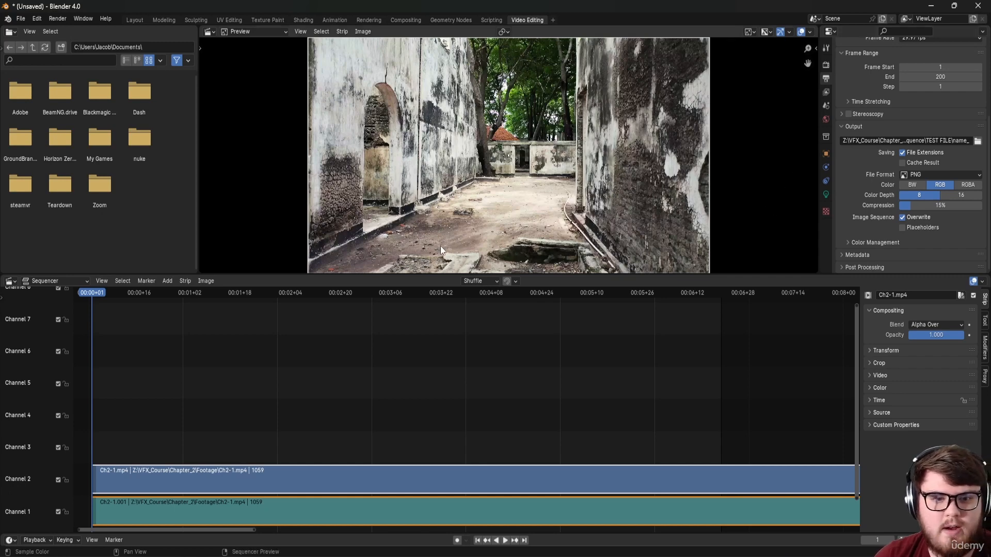
click(58, 19)
click(72, 40)
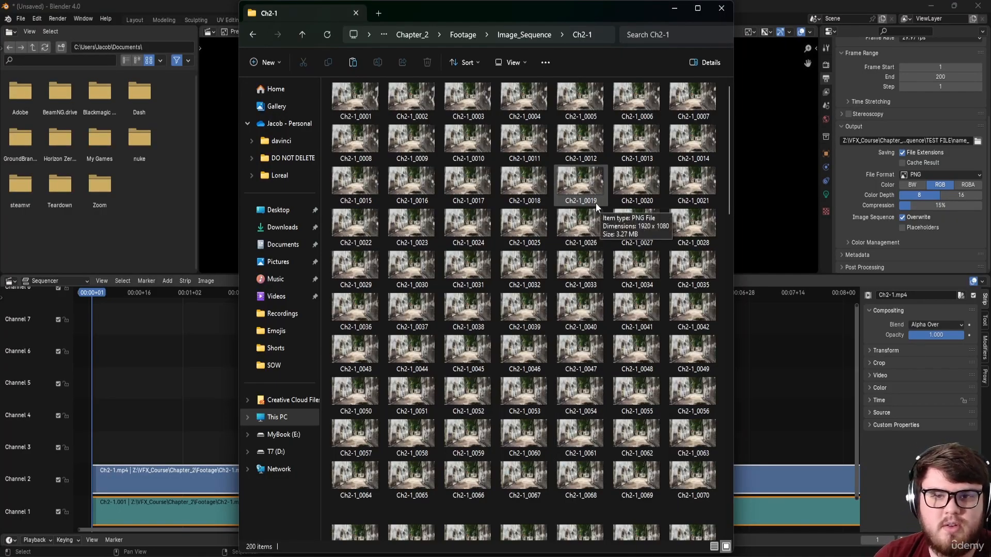
Step: Look through the PNG frames in the Ch2-1 image sequence folder from first to last in File Explorer, and minimize the window
click(361, 106)
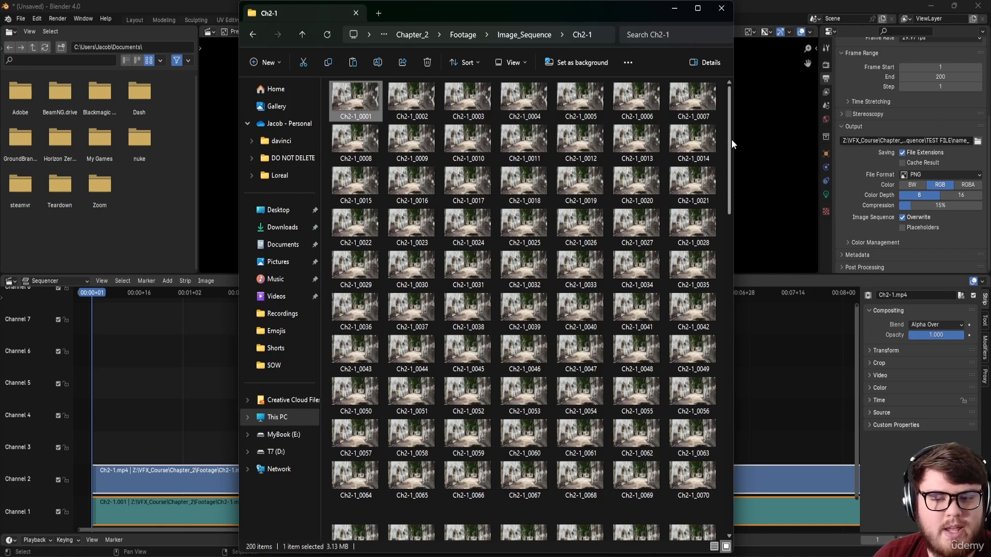
drag(732, 139, 729, 441)
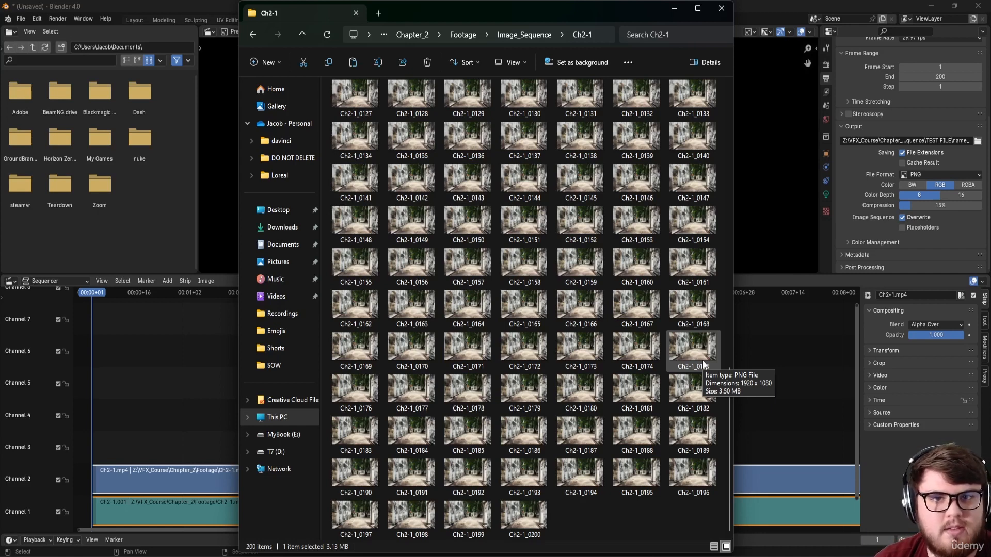
click(674, 9)
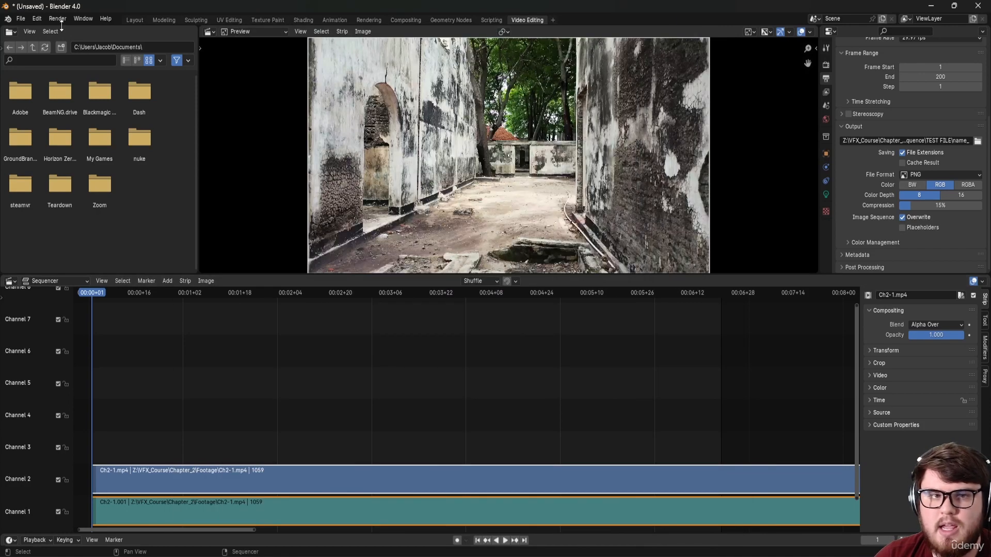
Step: Start a new General file without saving the current project
click(23, 19)
mouse_move(31, 29)
click(162, 29)
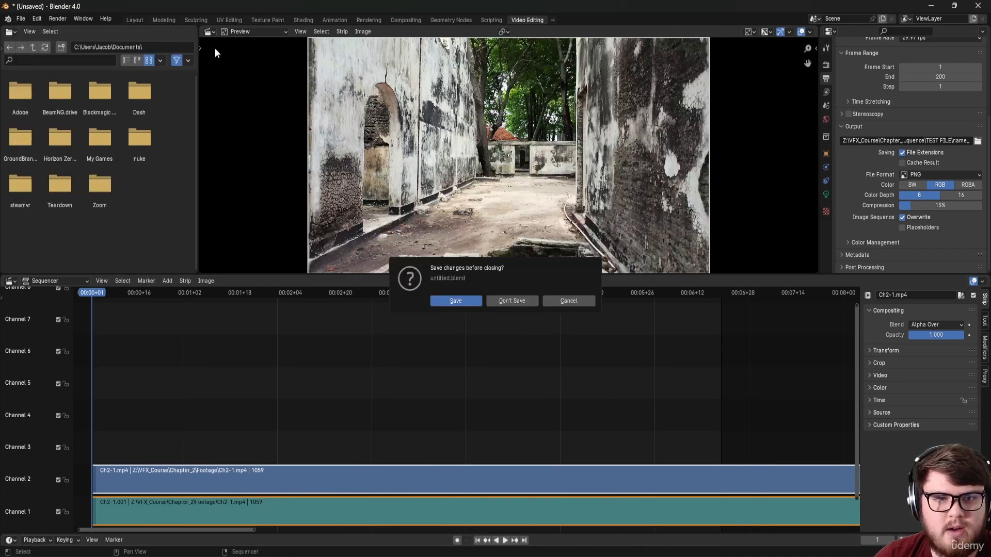
click(496, 300)
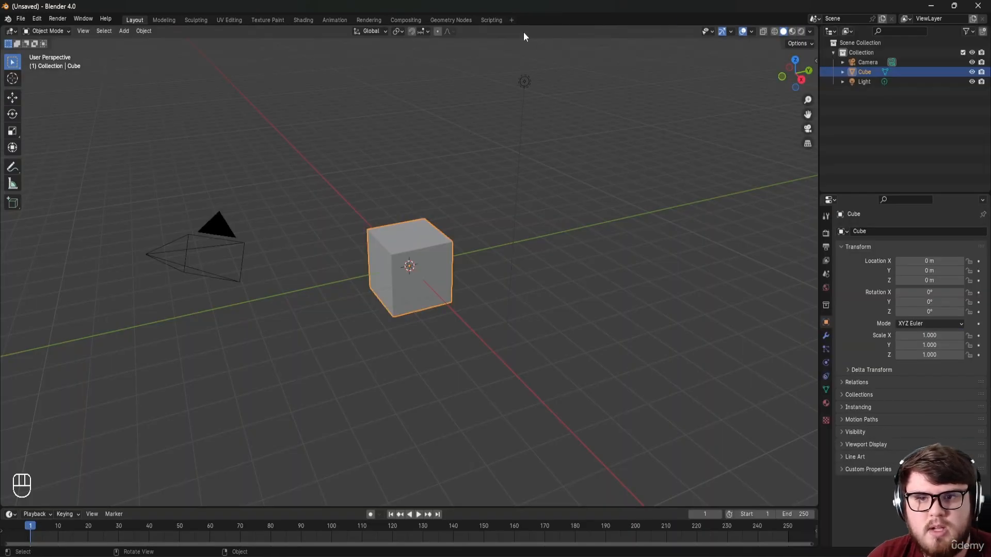
Step: Add the VFX Motion Tracking workspace to the new file
click(512, 20)
mouse_move(497, 64)
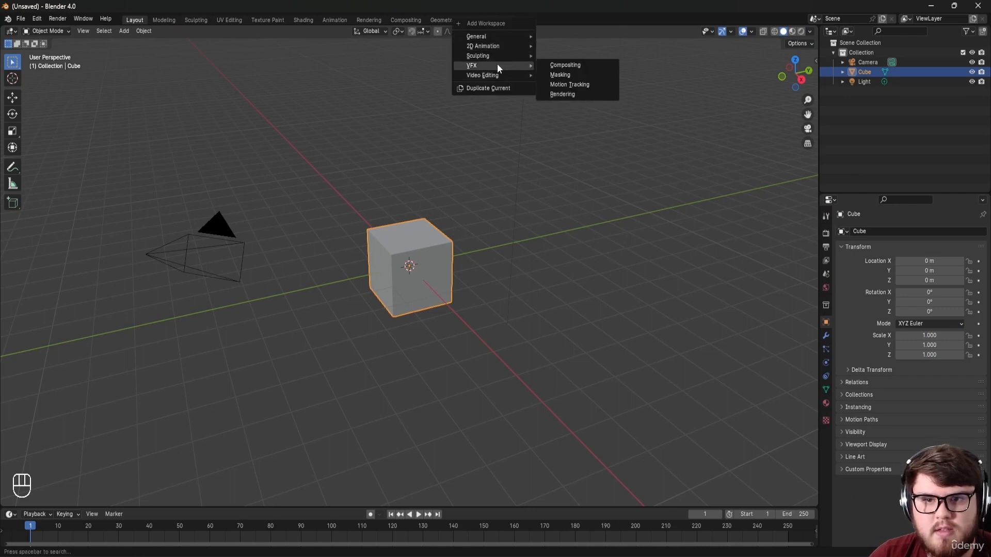
click(576, 87)
Step: Open all PNG frames of the Ch2-1 image sequence from the Chapter_2 footage as a movie clip
click(419, 186)
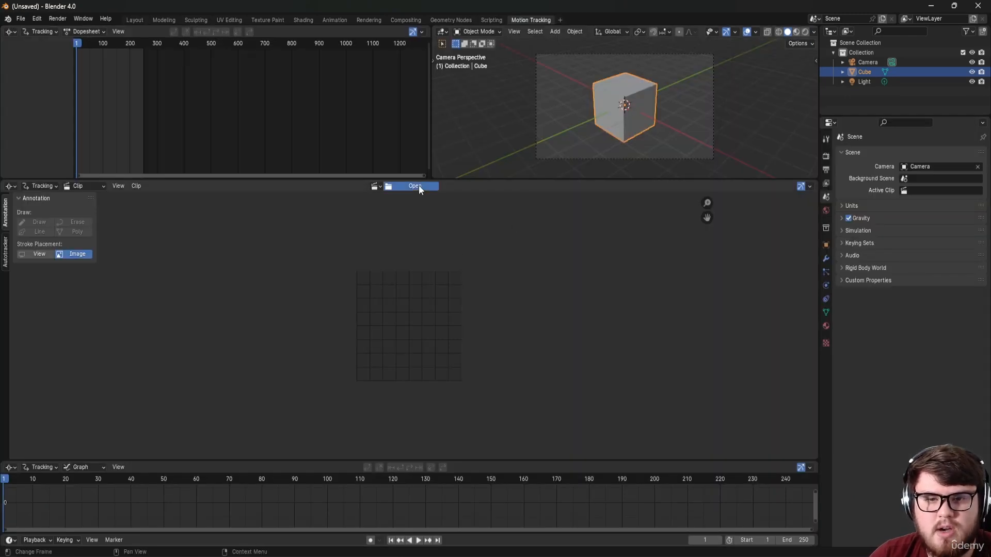
click(336, 192)
double_click(438, 210)
double_click(438, 209)
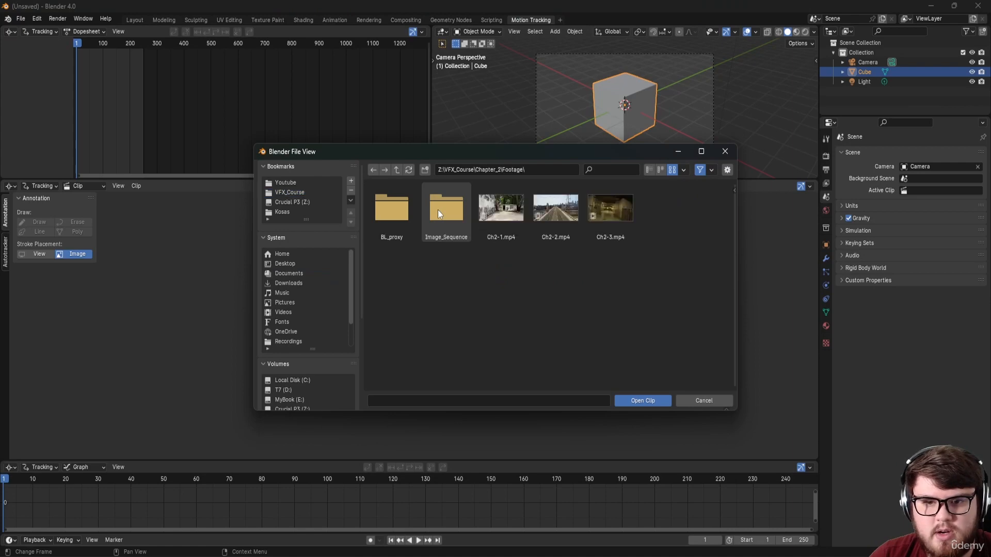
double_click(437, 209)
double_click(438, 210)
key(a)
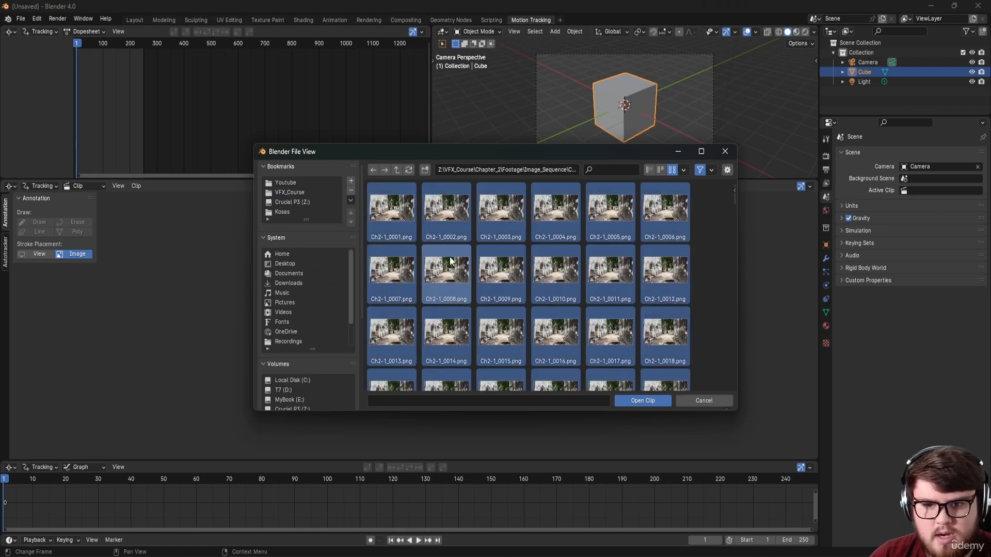
click(628, 399)
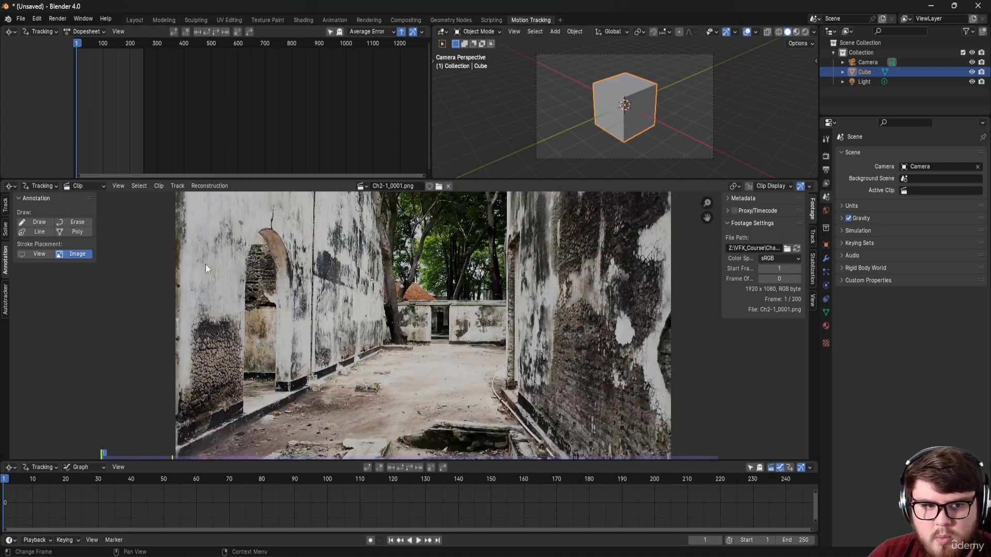
Step: Set the scene's frame range to match the length of the loaded clip
click(6, 206)
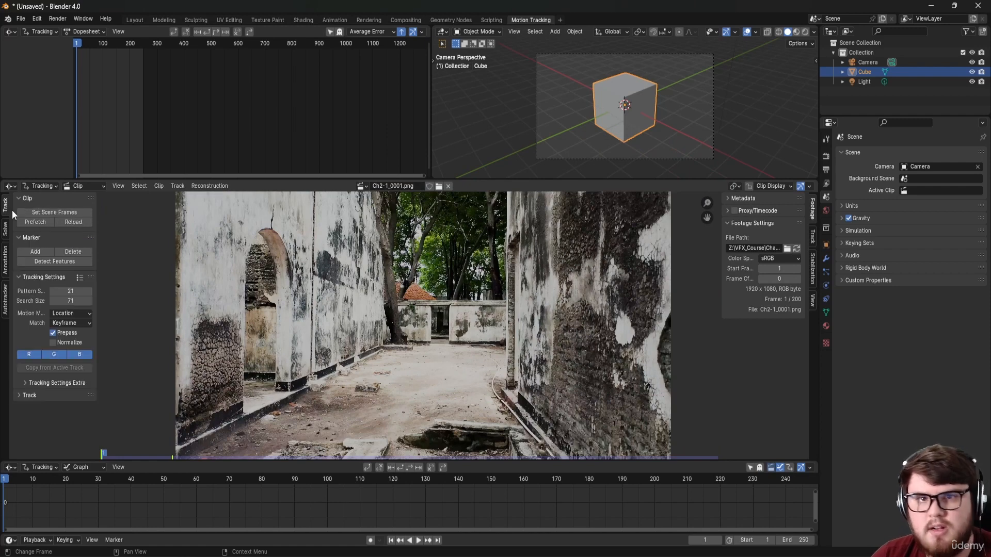
click(40, 213)
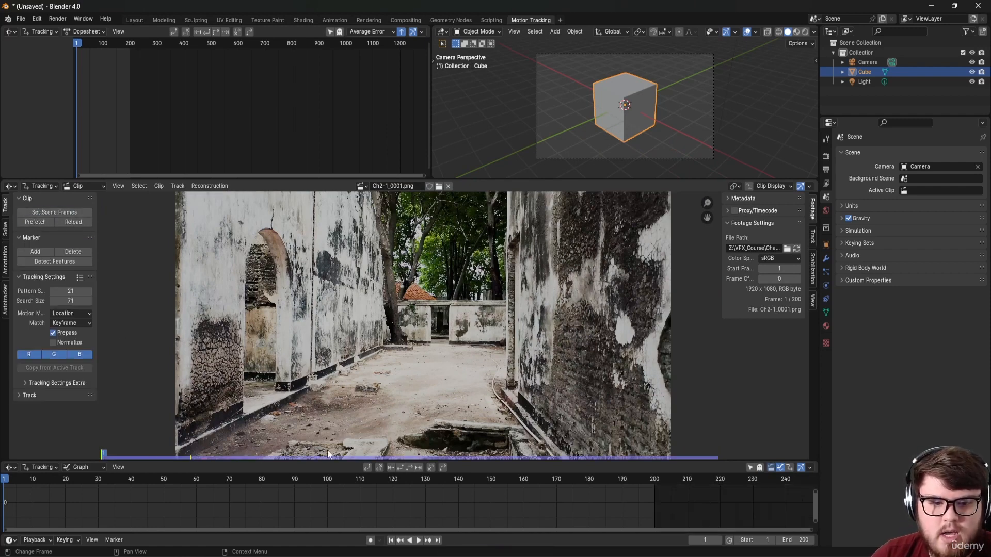
Step: Set the scene's color management view transform to Standard
scroll(347, 430, down, 1)
middle_drag(337, 443, 355, 408)
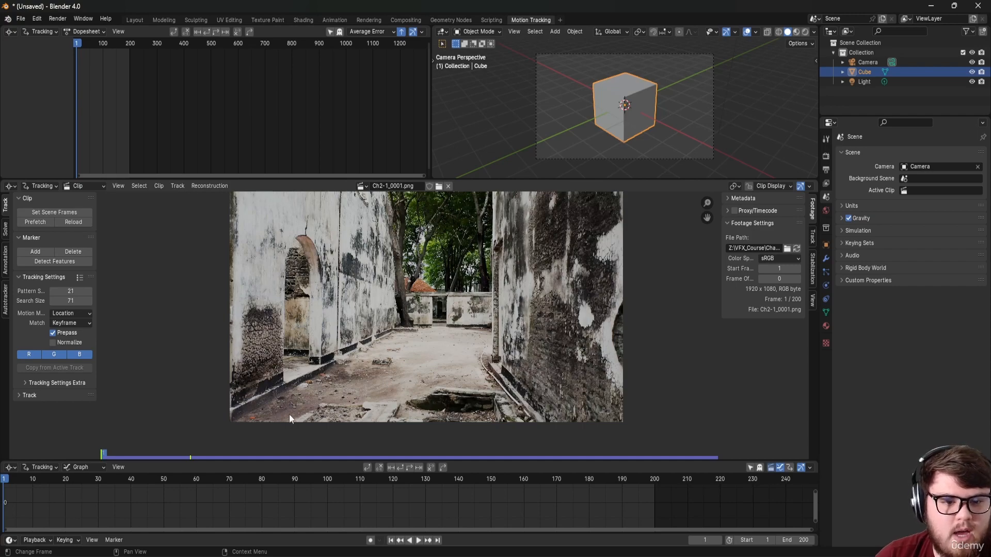
mouse_move(207, 483)
mouse_down()
mouse_move(171, 488)
mouse_move(199, 486)
mouse_up()
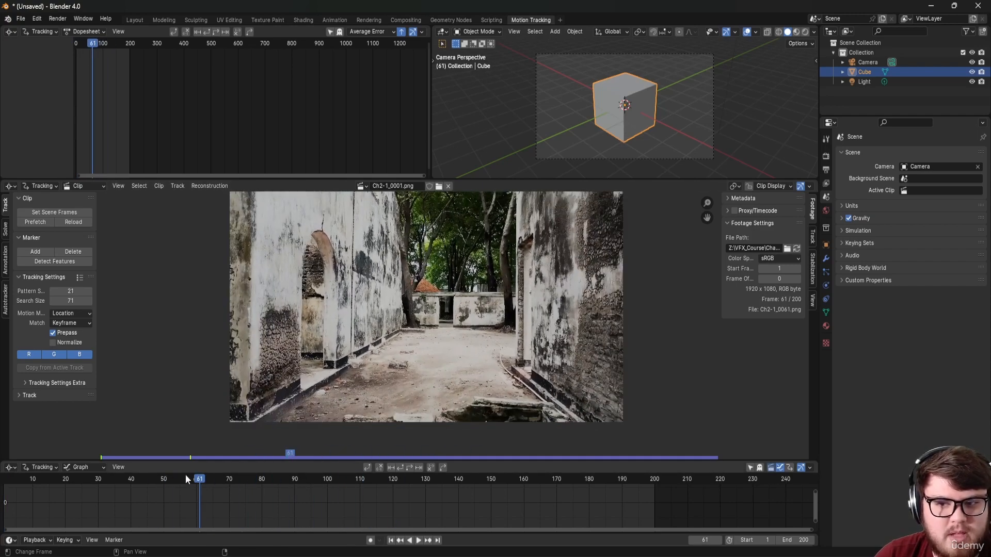
scroll(509, 321, up, 1)
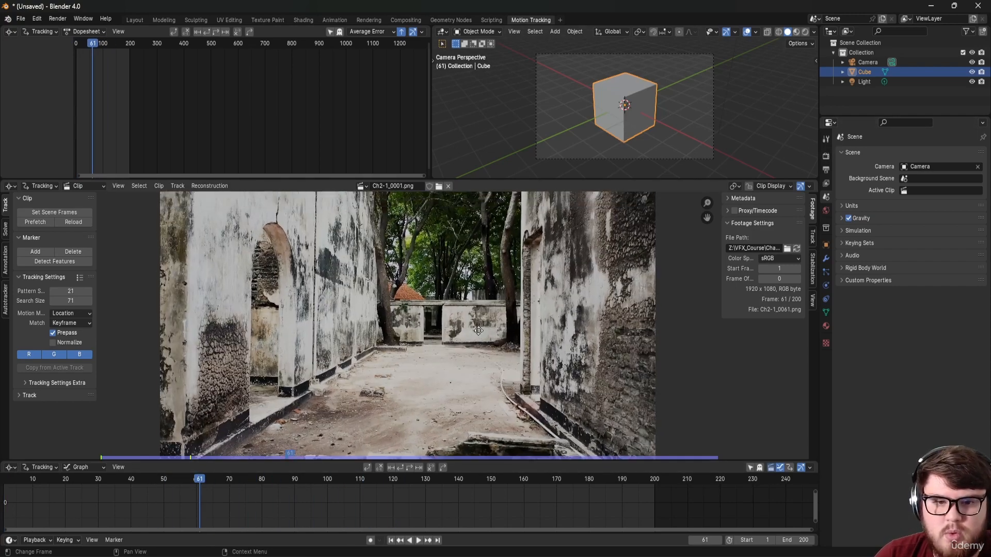
scroll(487, 310, down, 1)
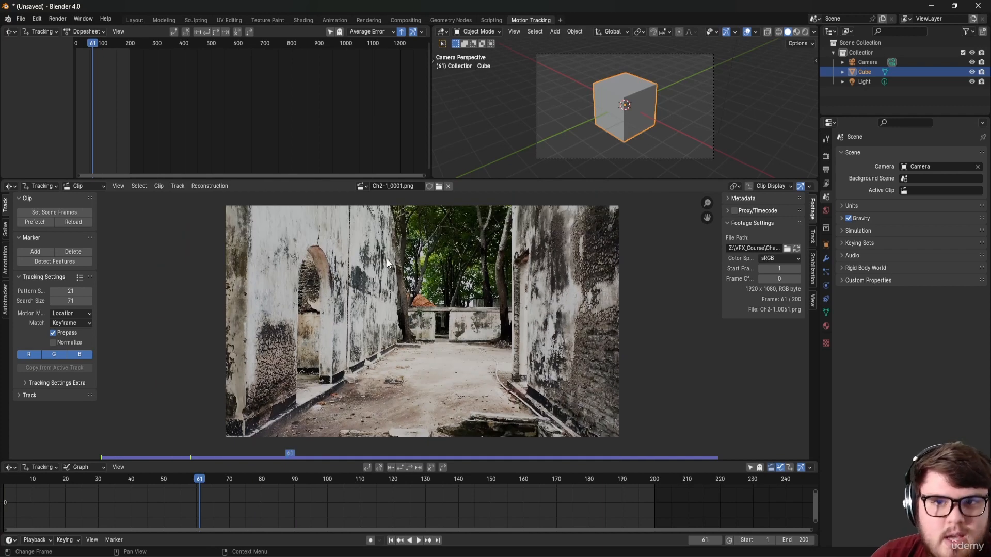
click(822, 159)
click(851, 402)
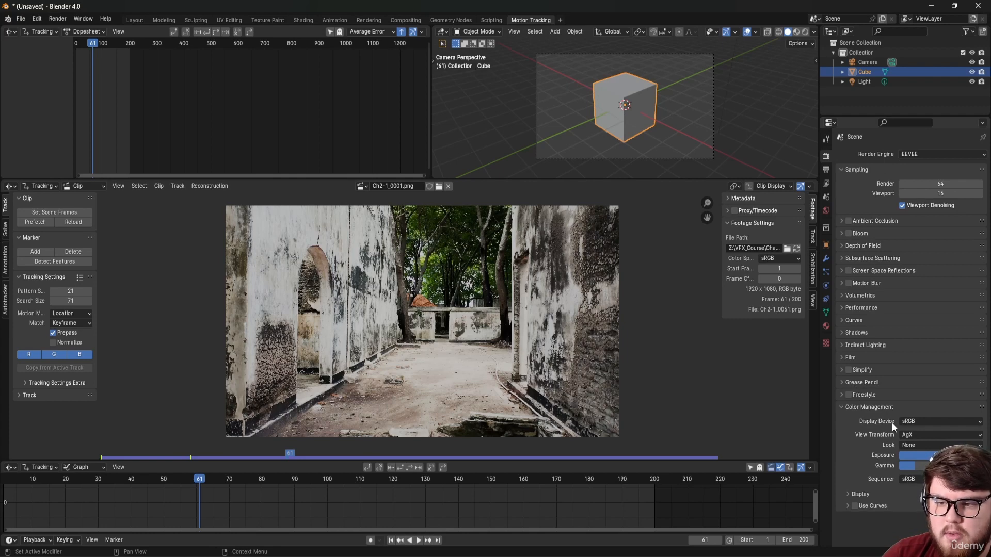
click(917, 437)
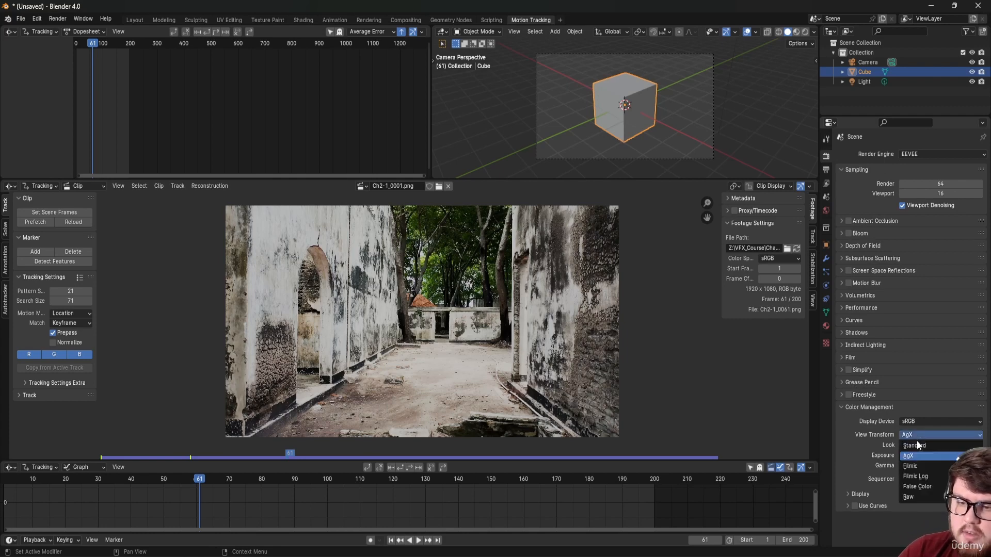
click(916, 448)
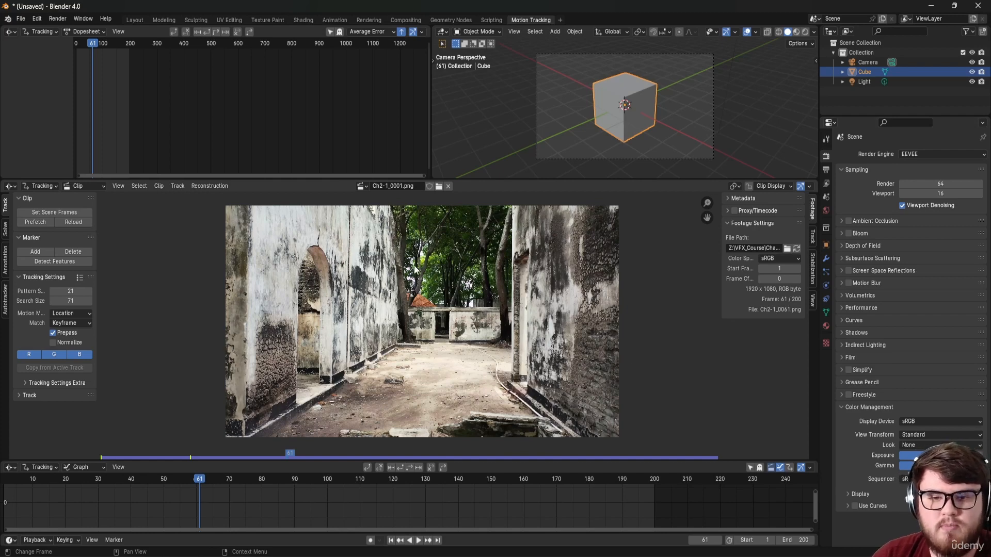
Step: Return to frame 1, set the tracking match to Previous frame and enable Normalize for new tracks
key(Home)
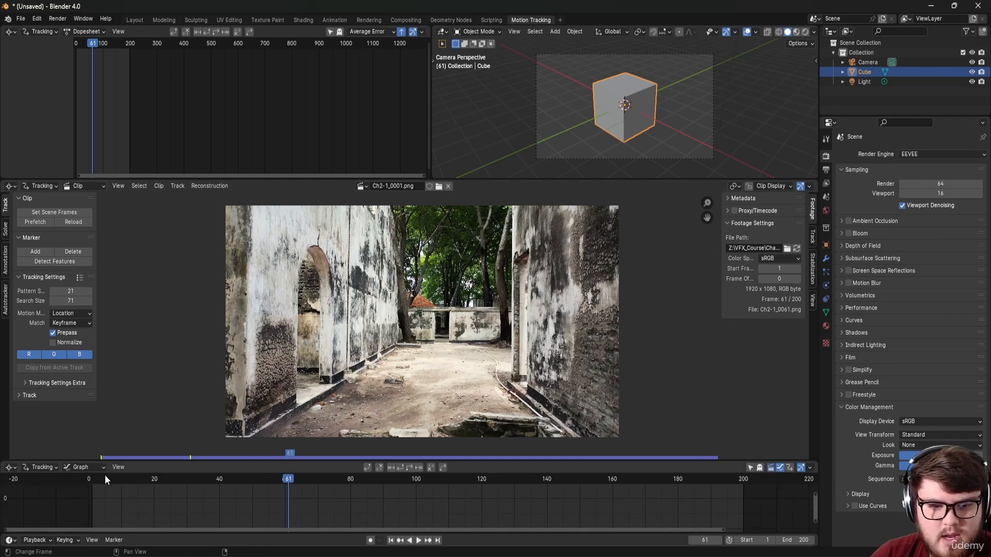
drag(105, 479, 93, 480)
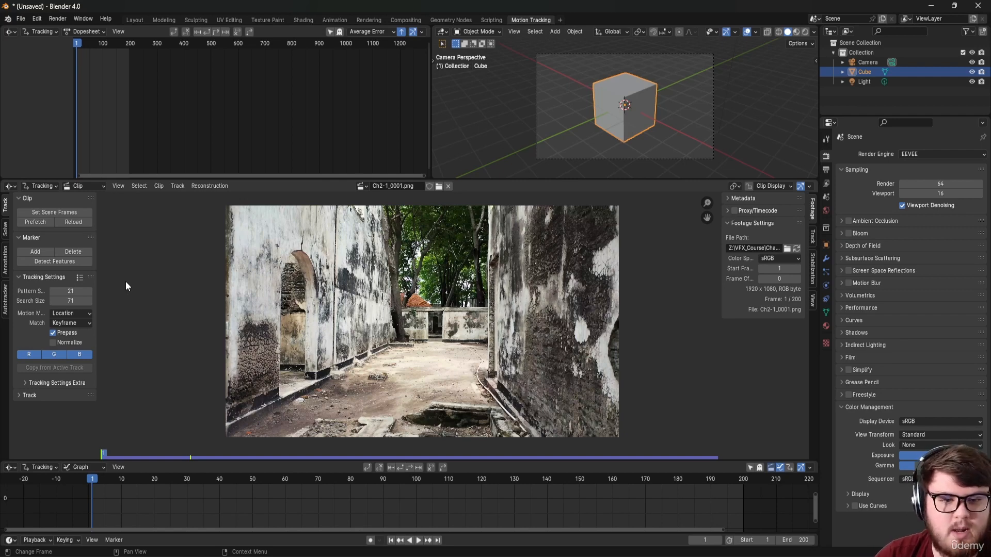
click(88, 324)
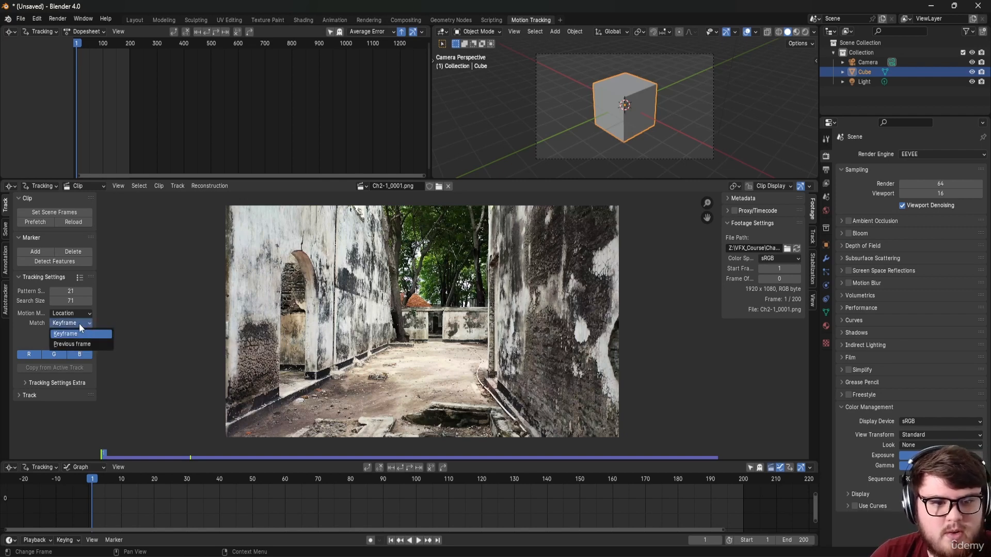
click(79, 344)
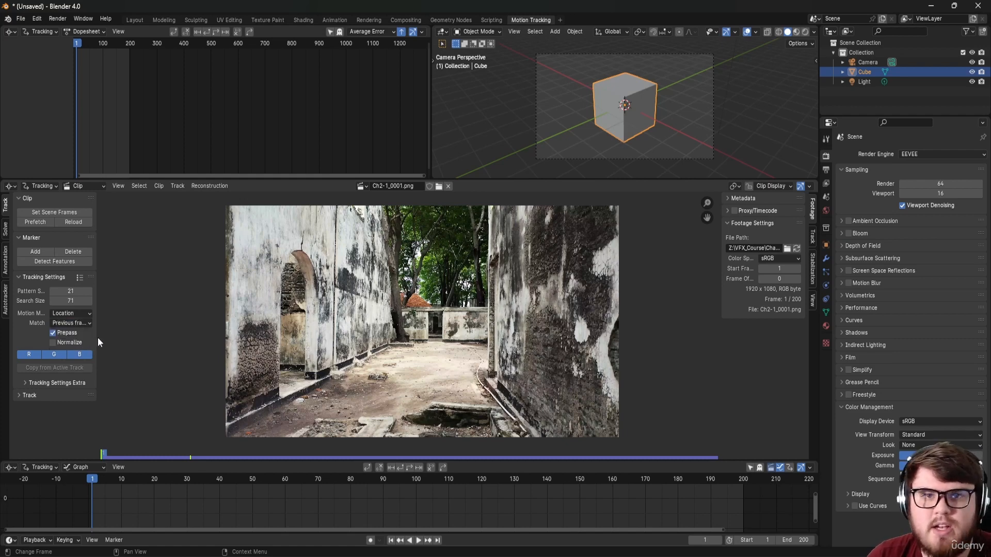
drag(97, 338, 148, 337)
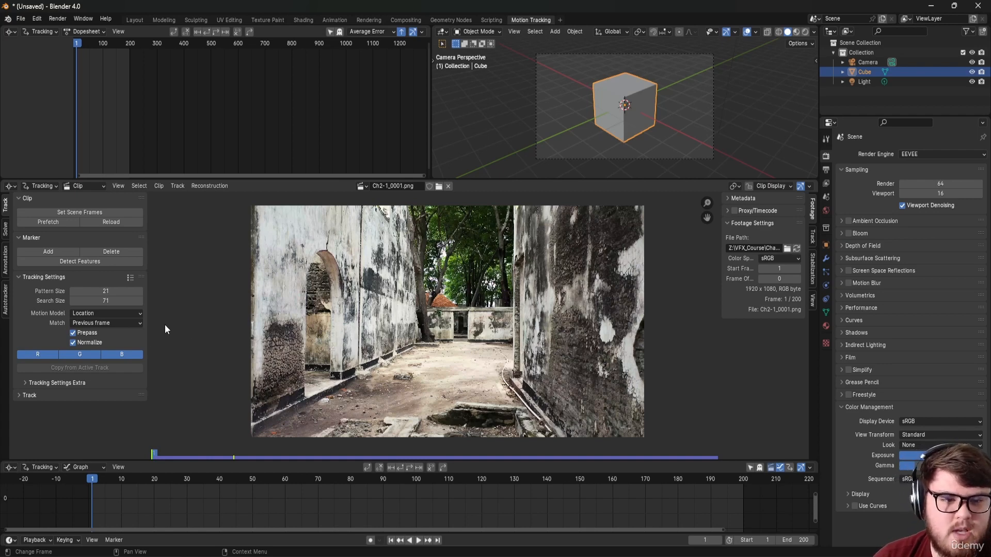
Step: Set the correlation in the extra tracking settings to 0.9
click(35, 381)
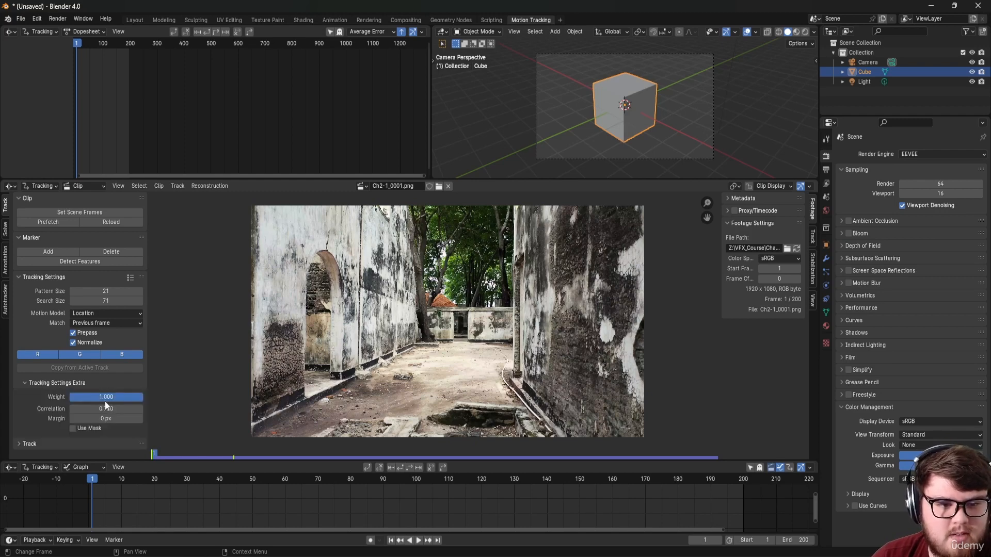
click(107, 408)
text(.9)
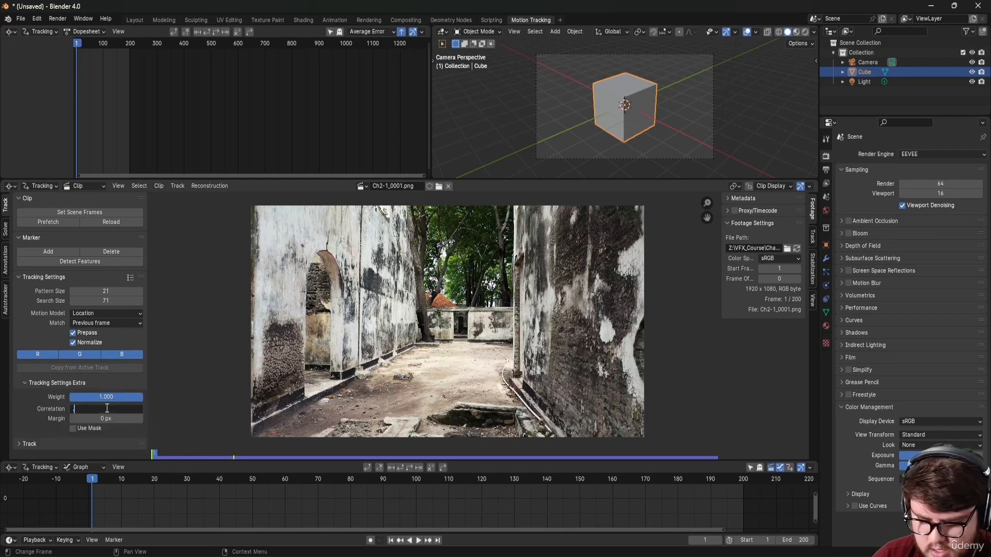
key(Return)
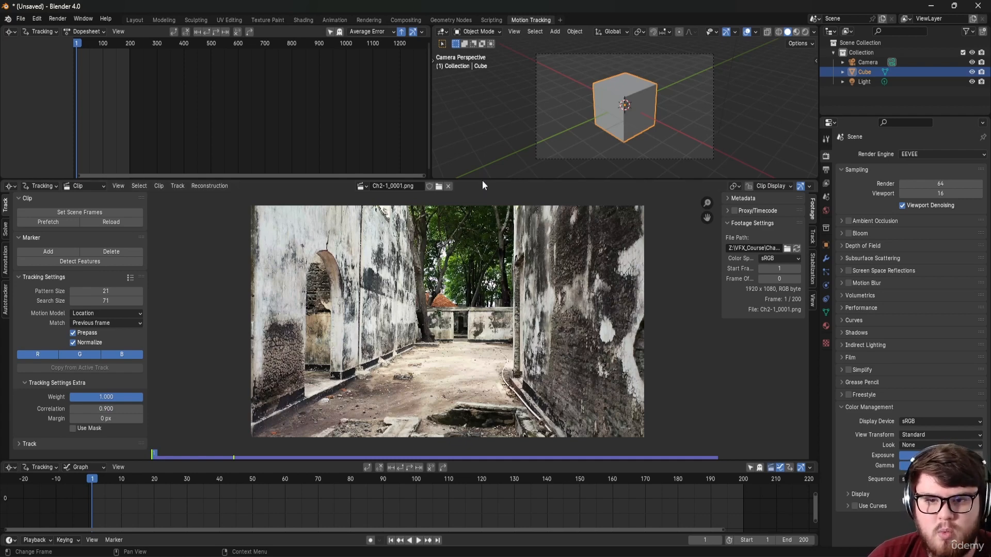
Step: Enlarge the movie clip editor into the space of the views above it and center the footage
drag(487, 178, 504, 80)
scroll(427, 210, up, 1)
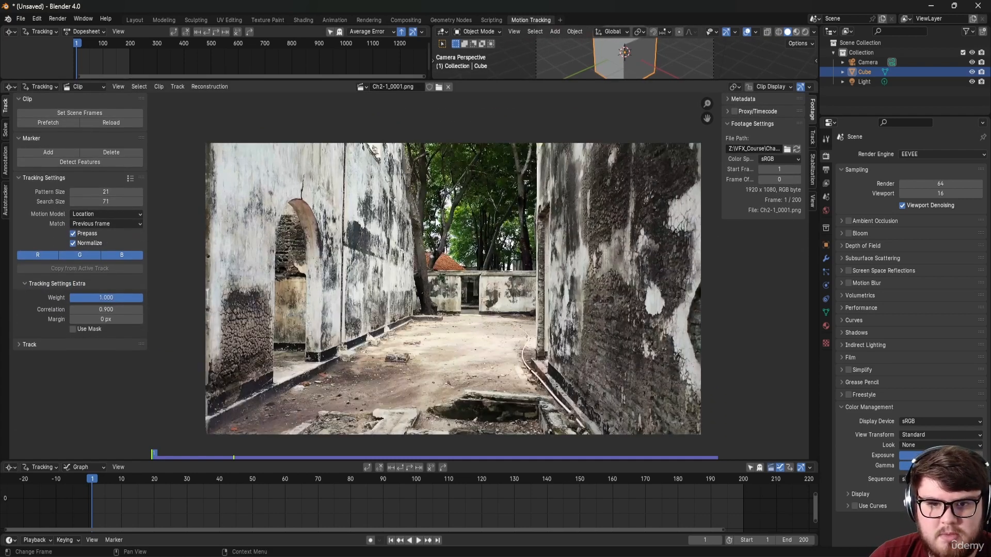
middle_drag(427, 211, 409, 200)
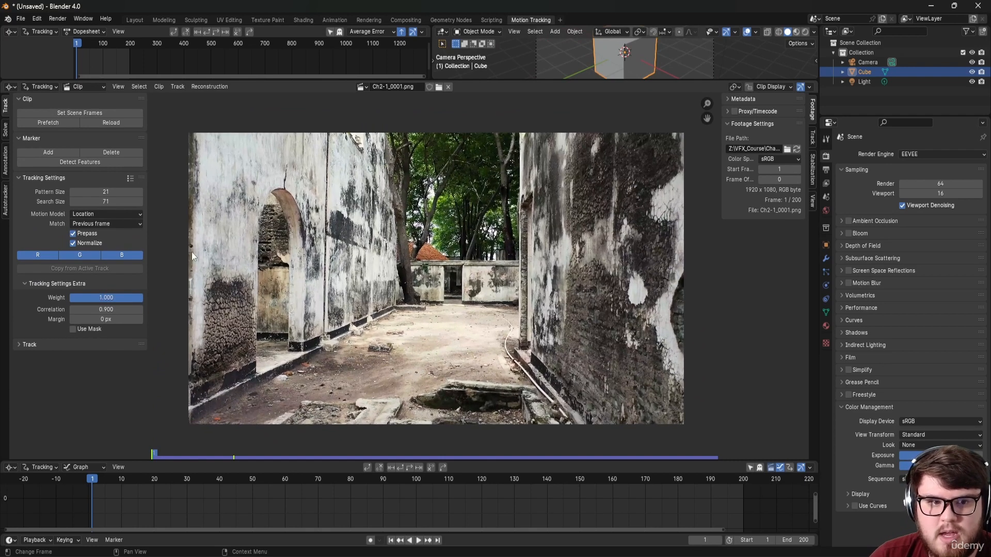
Step: Examine the motion model options and scrub from frame 1 to 200 to see how the walls' scale and perspective change
click(85, 214)
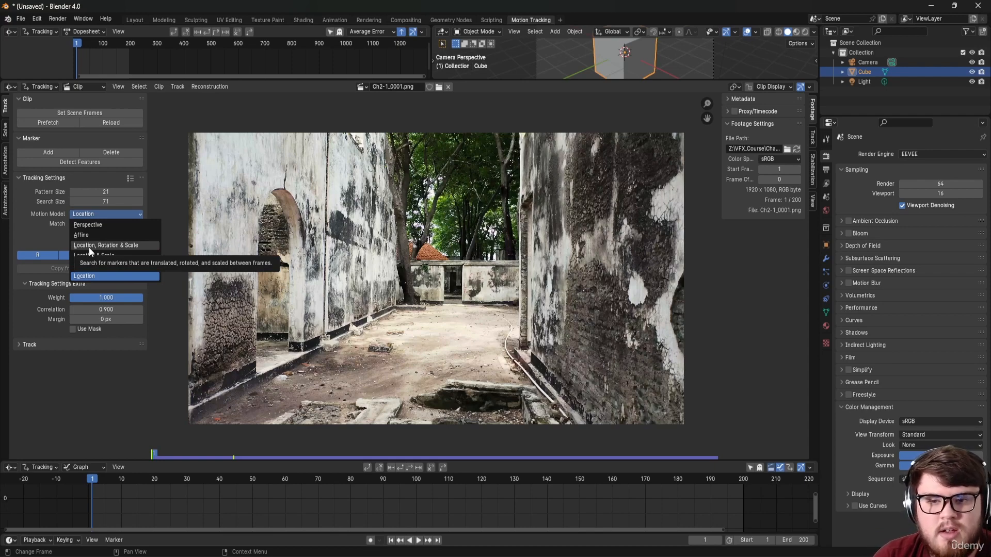
click(96, 480)
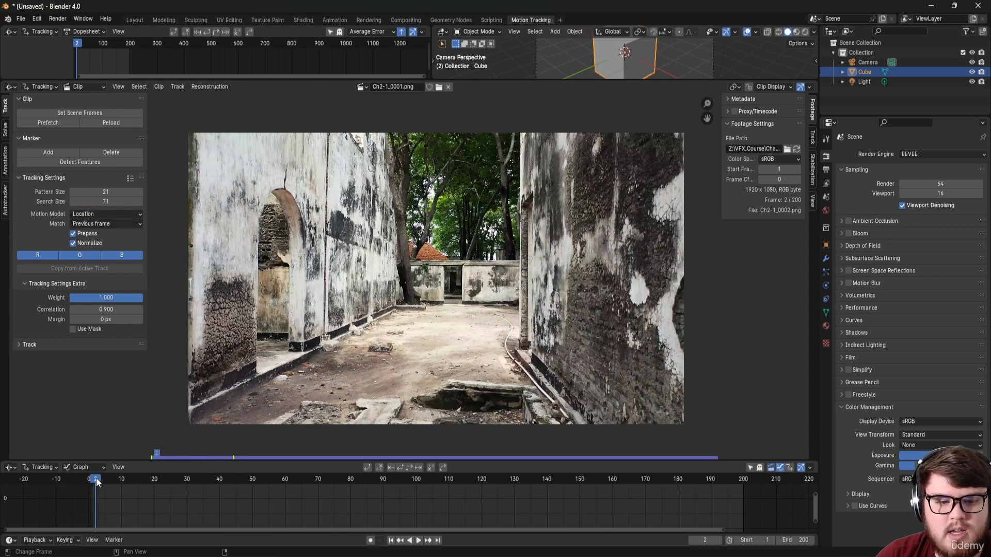
drag(96, 480, 742, 507)
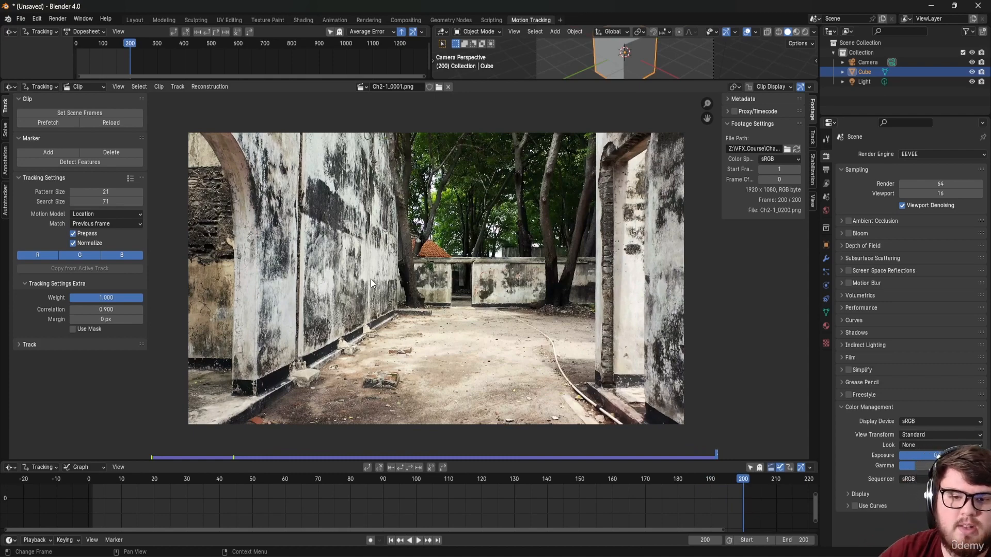
drag(457, 478, 591, 479)
drag(626, 479, 709, 488)
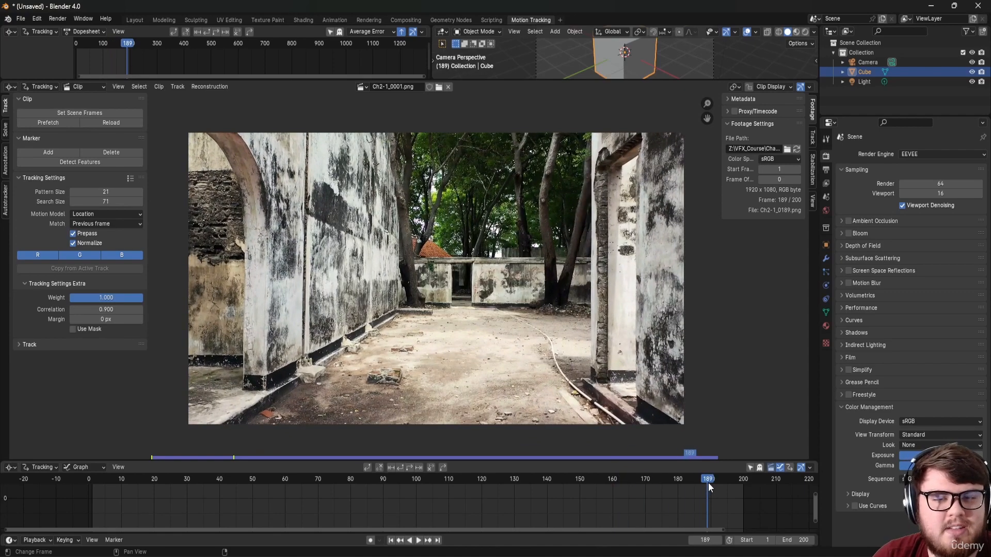
drag(707, 480, 269, 480)
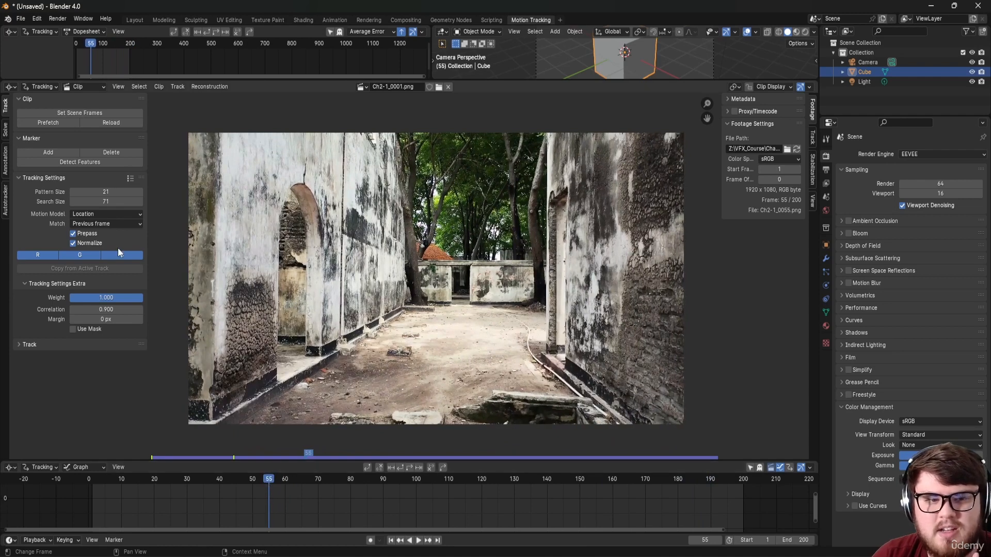
click(91, 481)
click(91, 215)
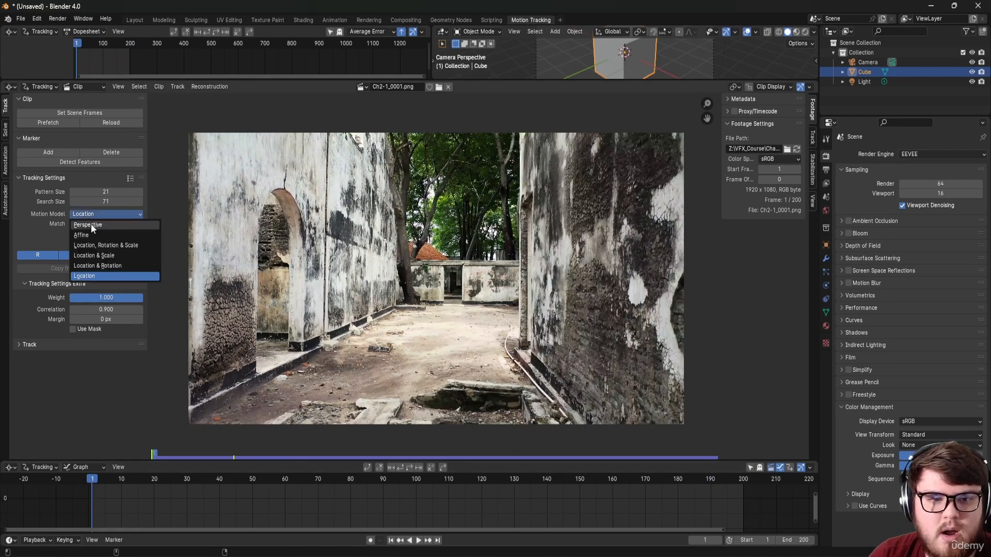
click(92, 216)
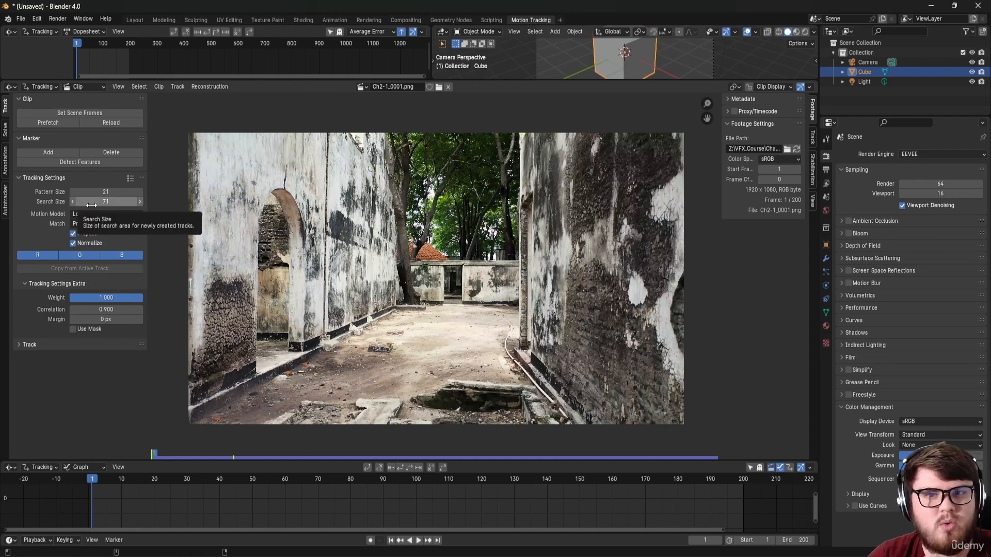
Step: Set the motion model for new tracks to Perspective
scroll(296, 243, up, 5)
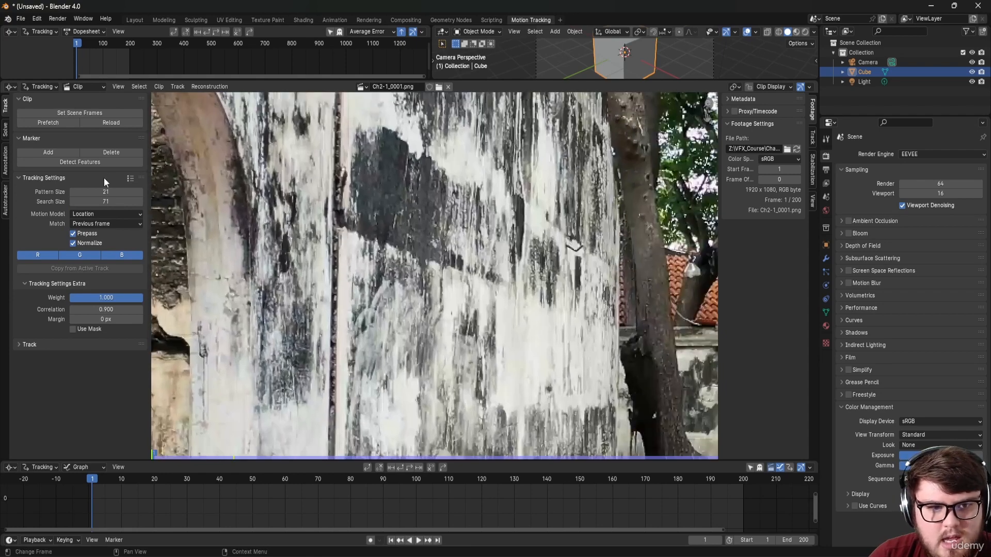
click(96, 211)
click(95, 225)
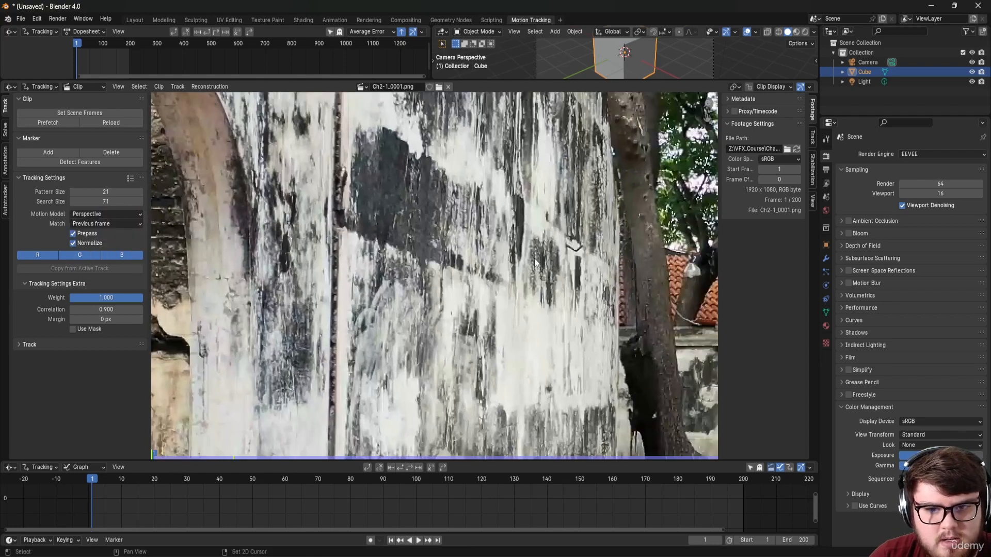
Step: Add a test marker on a dark patch of the long wall, track it forward to frame 200 and review its motion
scroll(503, 220, up, 1)
ctrl+click(444, 272)
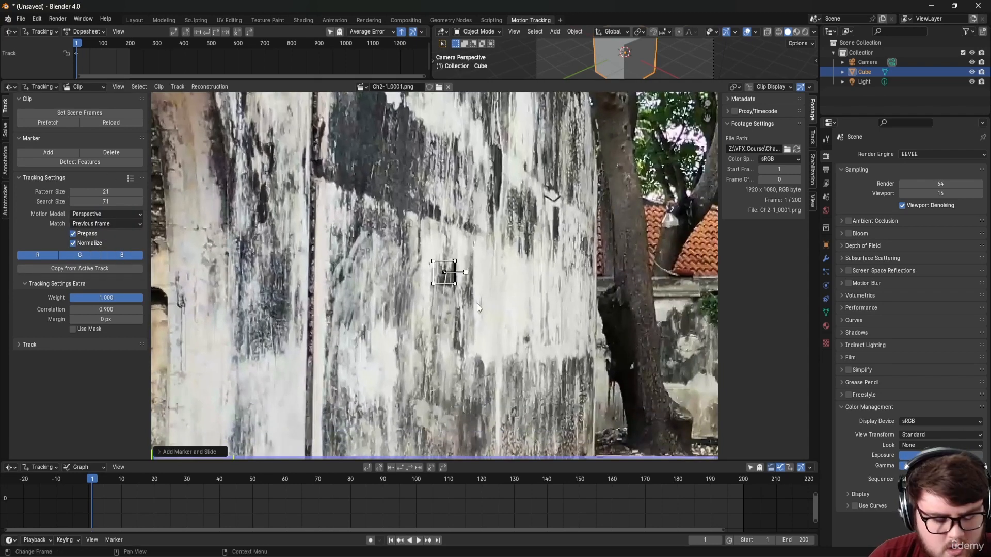
key(ctrl+t)
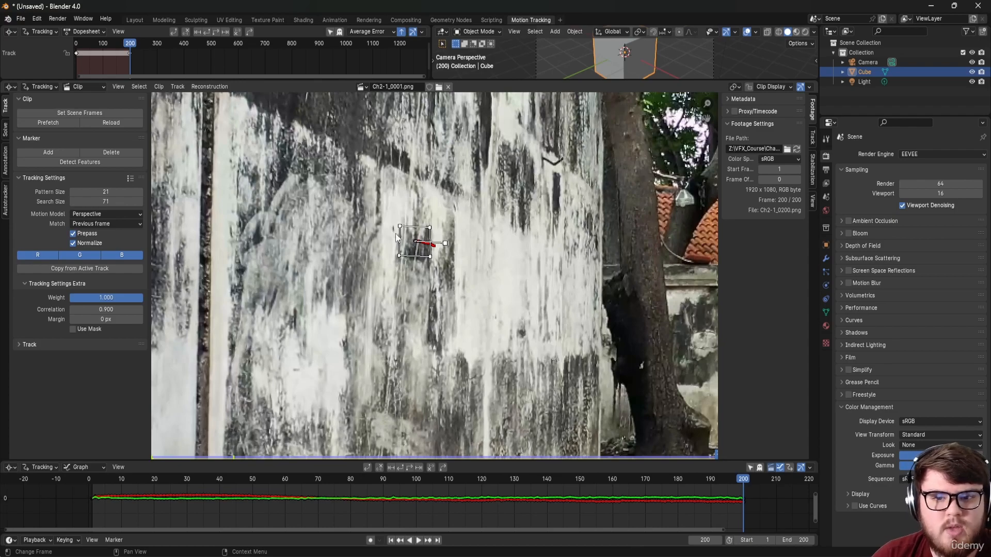
click(378, 493)
drag(377, 493, 602, 493)
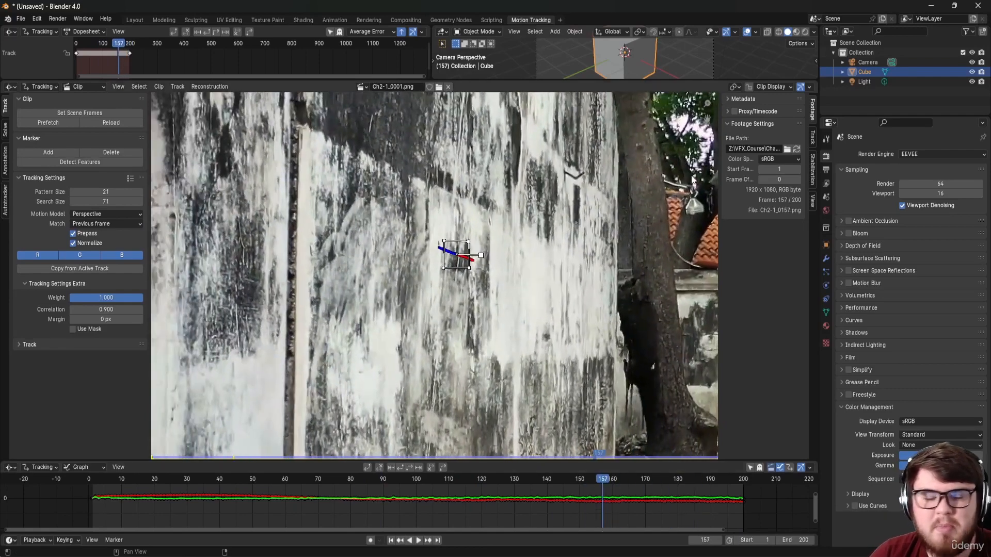
Step: Delete the test track from the wall and set the motion model for new tracks to Location
key(x)
click(475, 270)
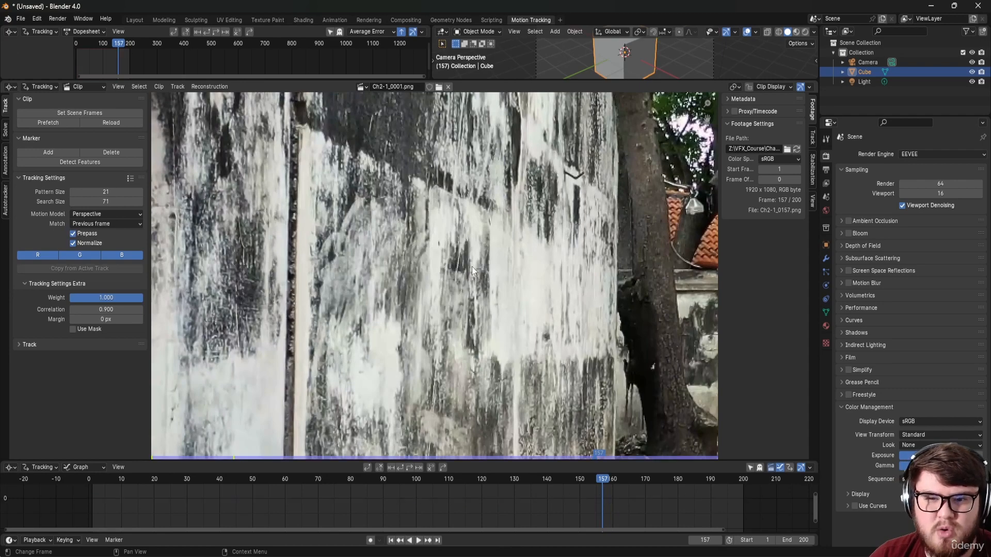
click(109, 214)
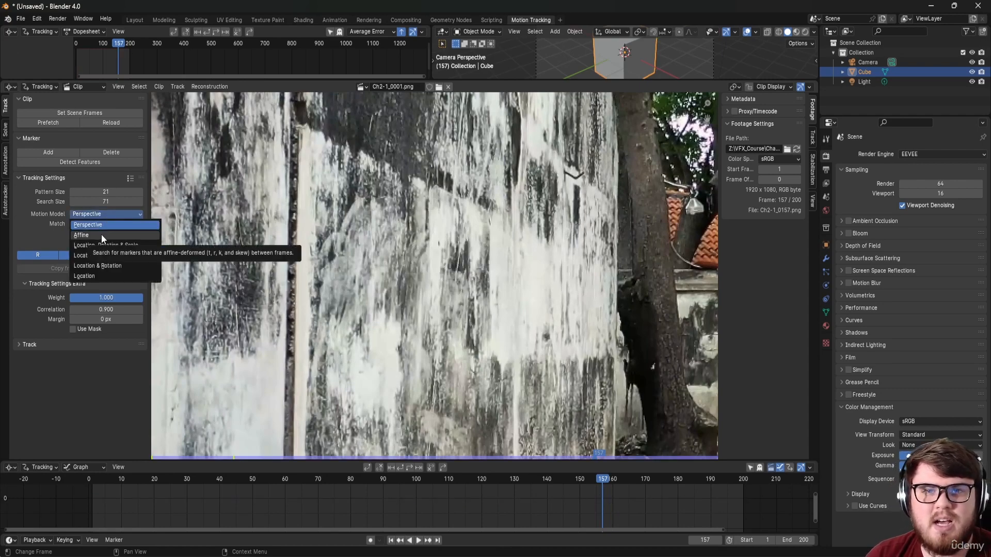
click(119, 275)
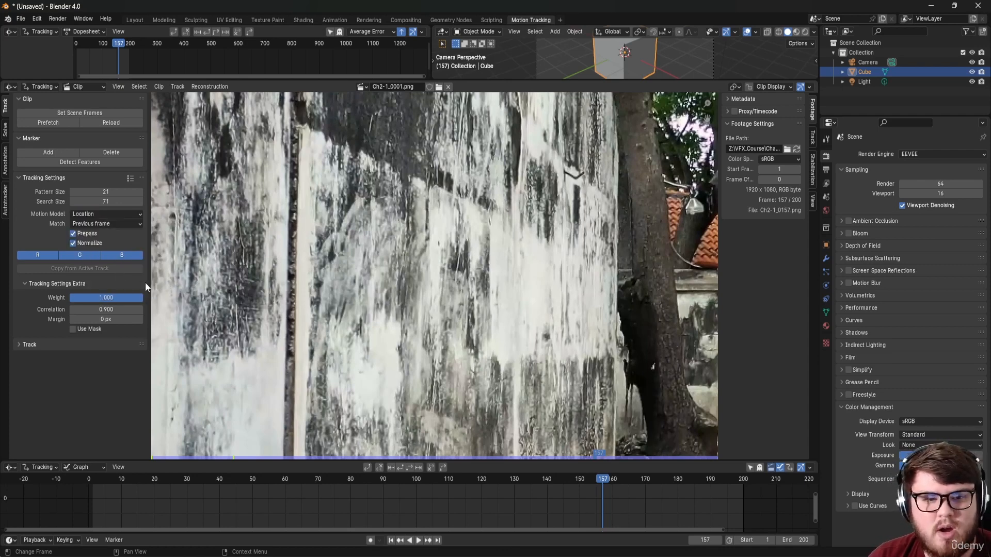
Step: Enlarge the clip editor vertically by shrinking the areas above and below it, with the whole footage frame in view
scroll(500, 287, down, 5)
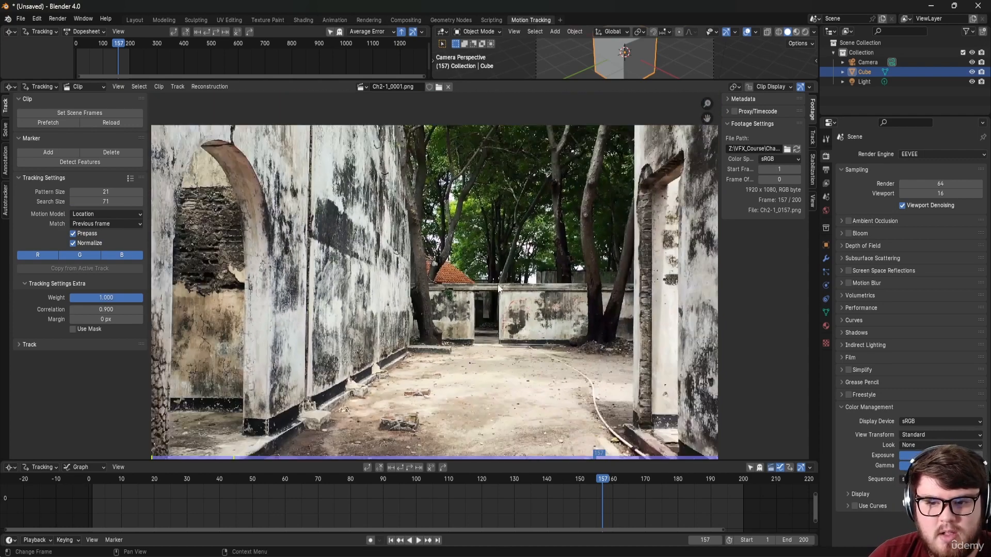
scroll(499, 287, down, 1)
middle_drag(499, 287, 471, 247)
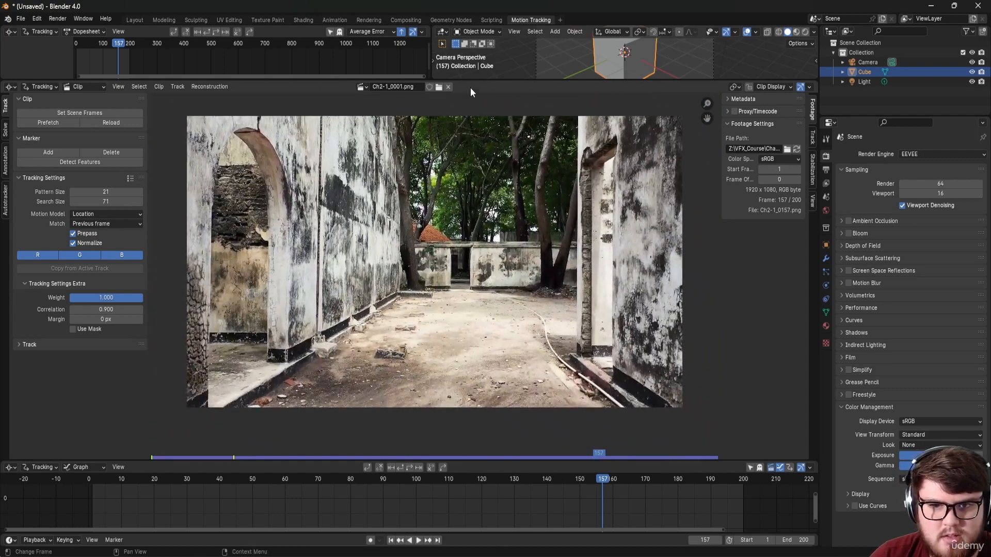
drag(491, 80, 491, 58)
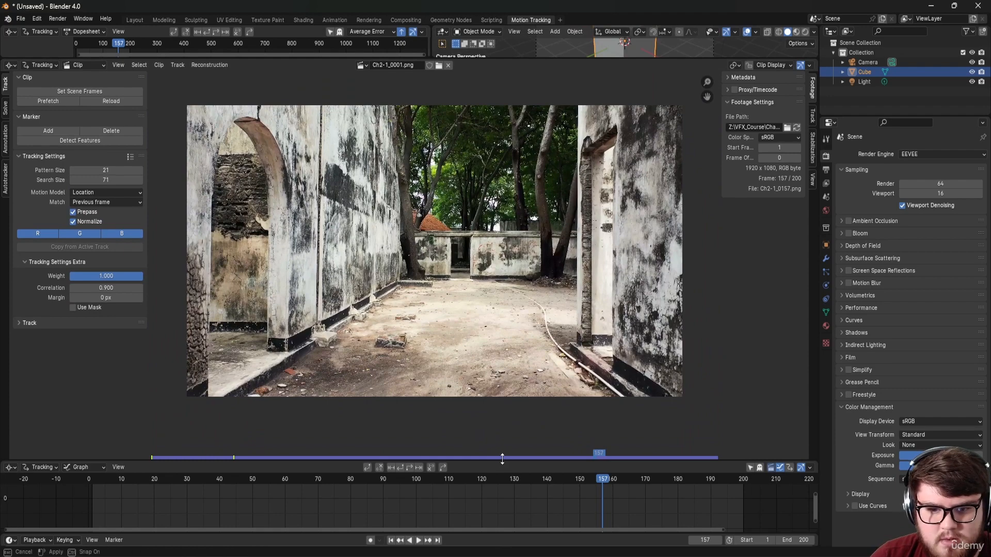
drag(504, 462, 504, 489)
Step: Add a marker on a dark speck on the ground at frame 157, display its search area, centre it and open its track preview
scroll(452, 327, up, 5)
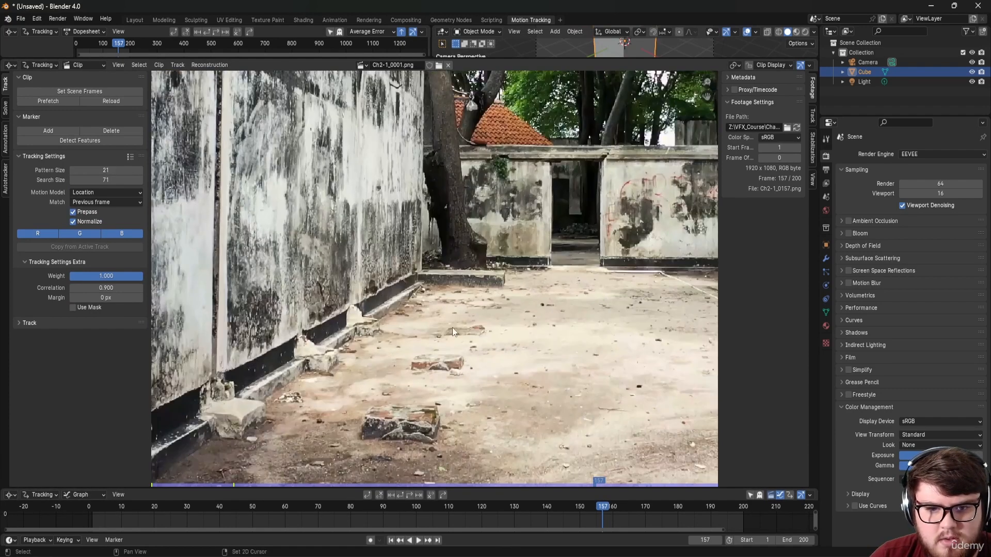
middle_drag(452, 327, 392, 324)
ctrl+click(483, 300)
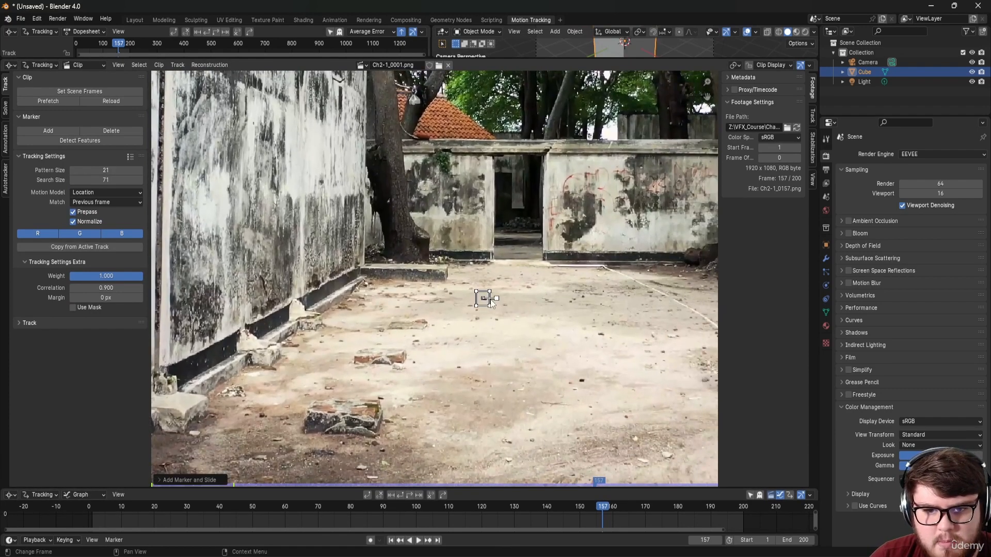
scroll(487, 299, up, 5)
key(alt+s)
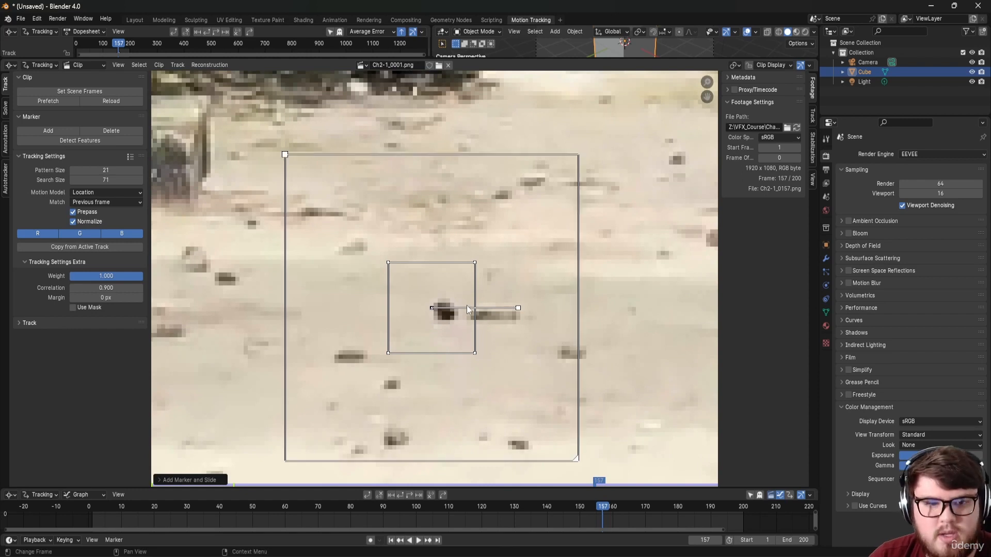
middle_drag(426, 287, 484, 279)
drag(473, 287, 472, 290)
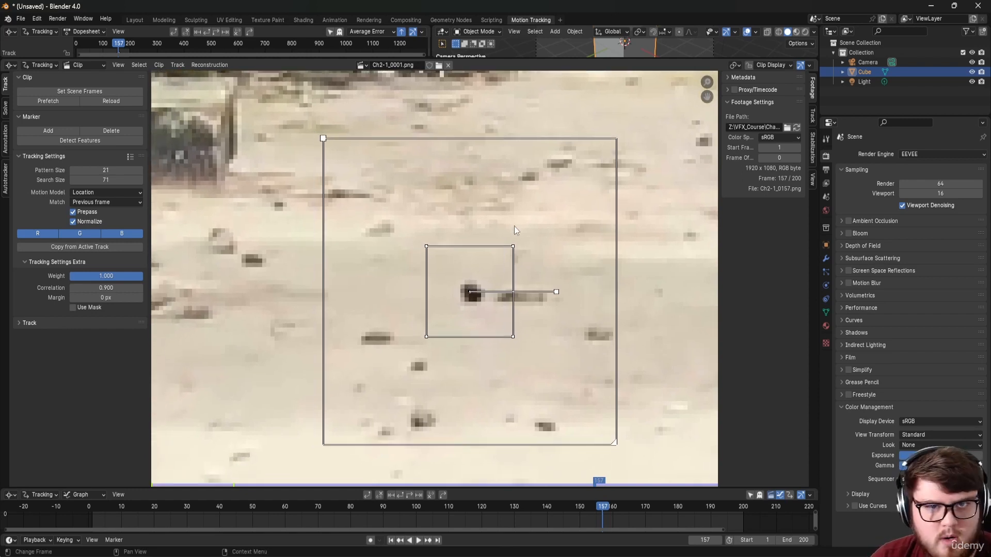
click(812, 116)
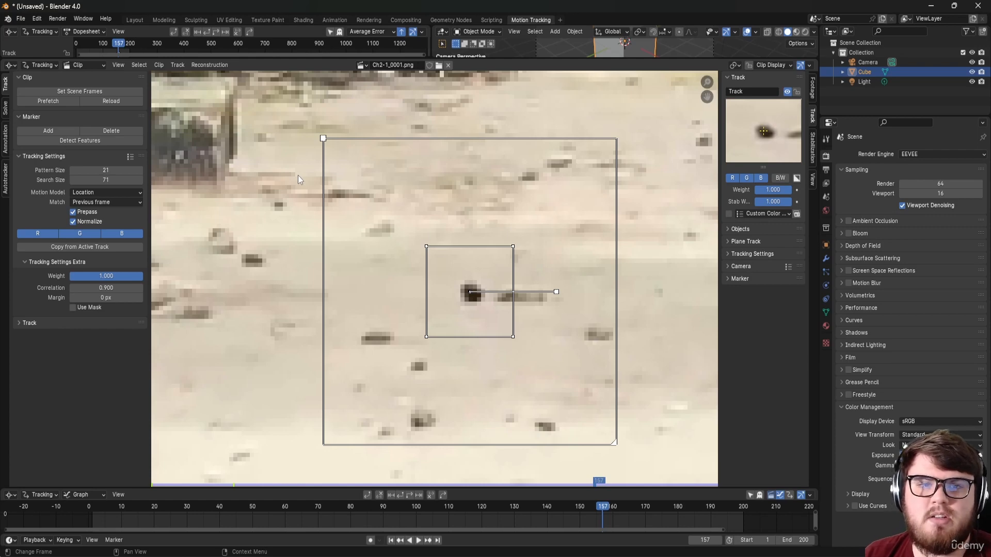
Step: Go to frame 1, hide the existing track and add a new marker on the same dark ground speck
click(94, 506)
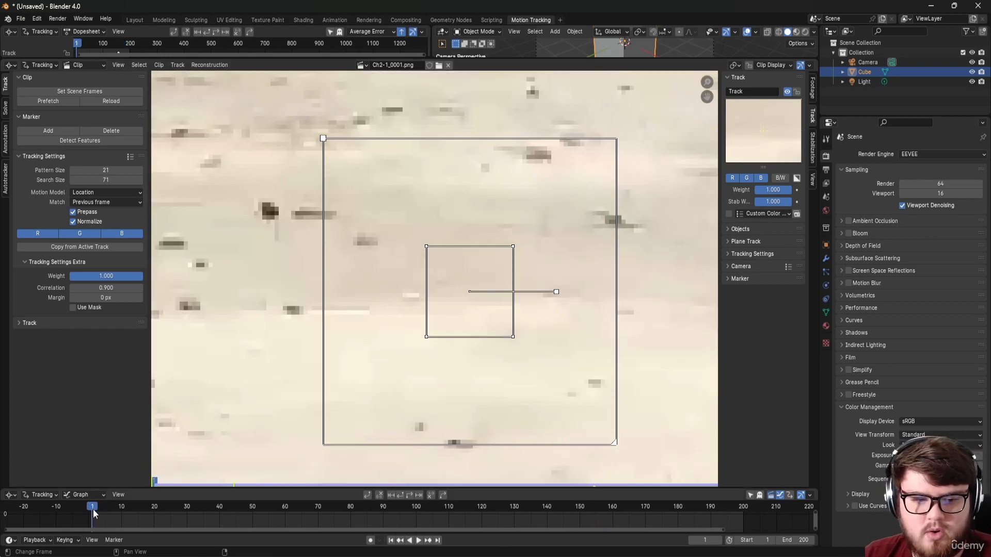
scroll(400, 324, down, 7)
key(h)
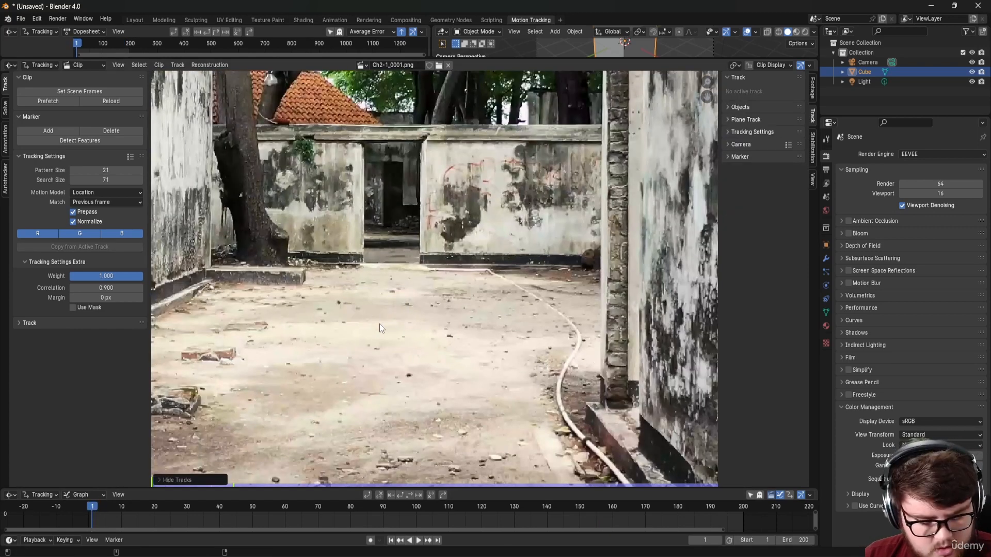
ctrl+click(339, 302)
scroll(346, 301, up, 8)
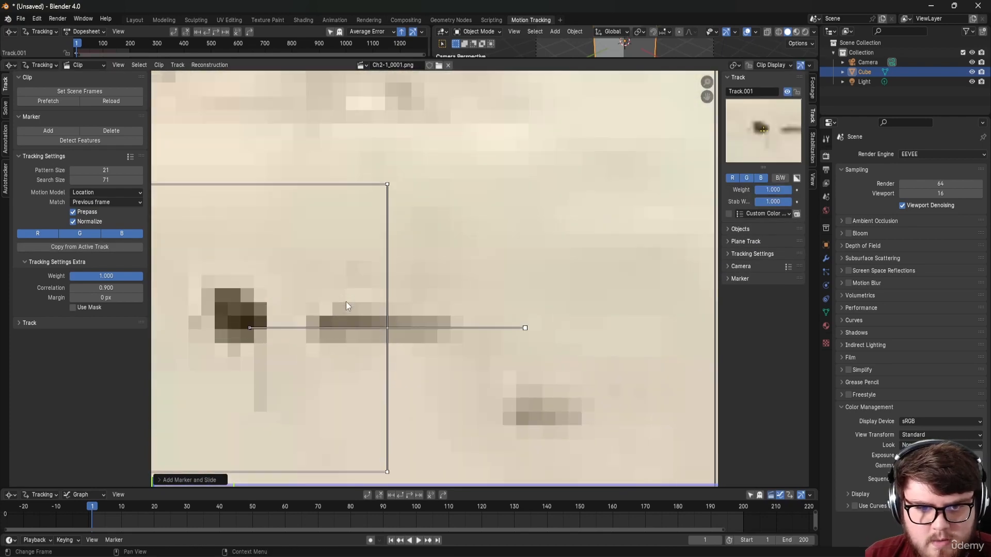
scroll(497, 286, down, 6)
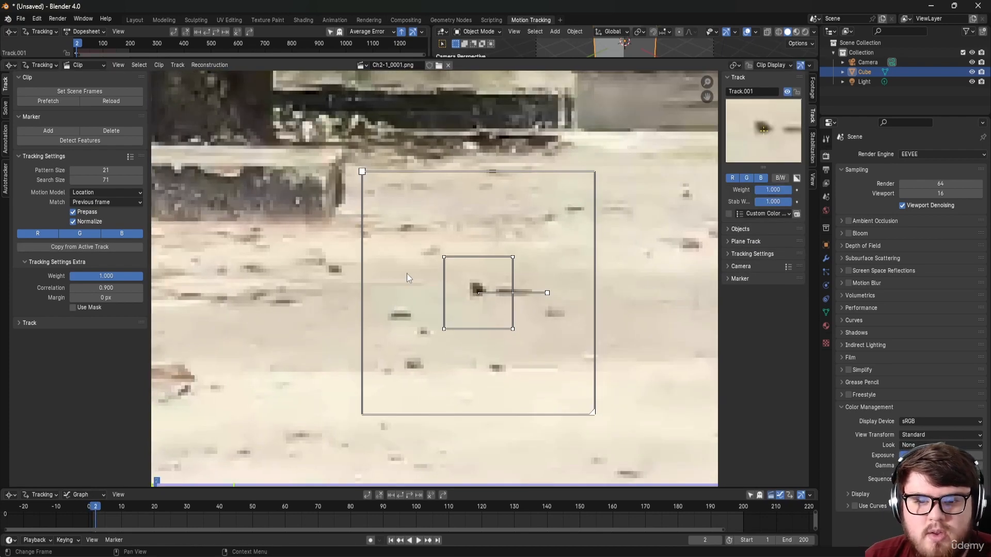
Step: Compare frames 1 and 2 repeatedly to examine how the speck moves within the marker's pattern and search areas
key(Right)
key(Left)
key(Right)
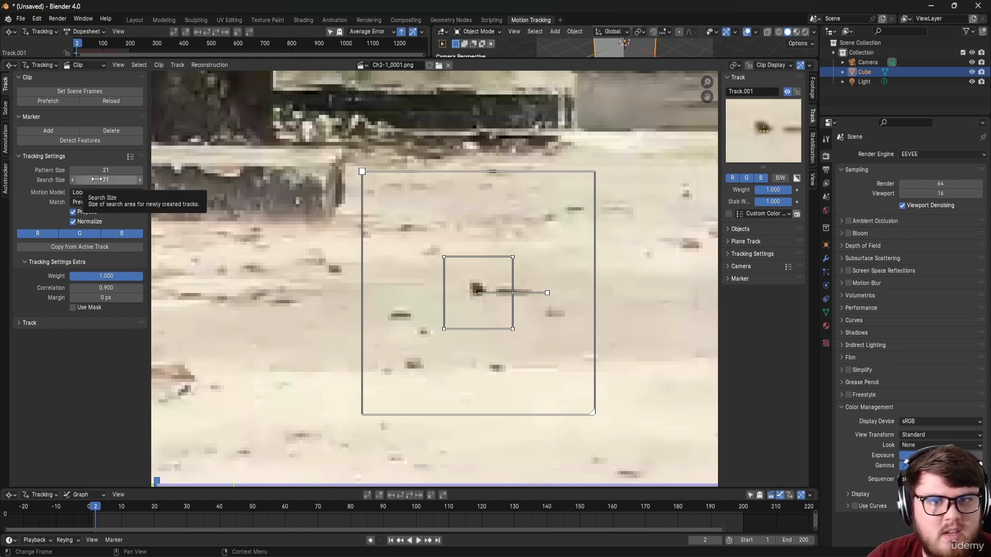
scroll(387, 278, up, 2)
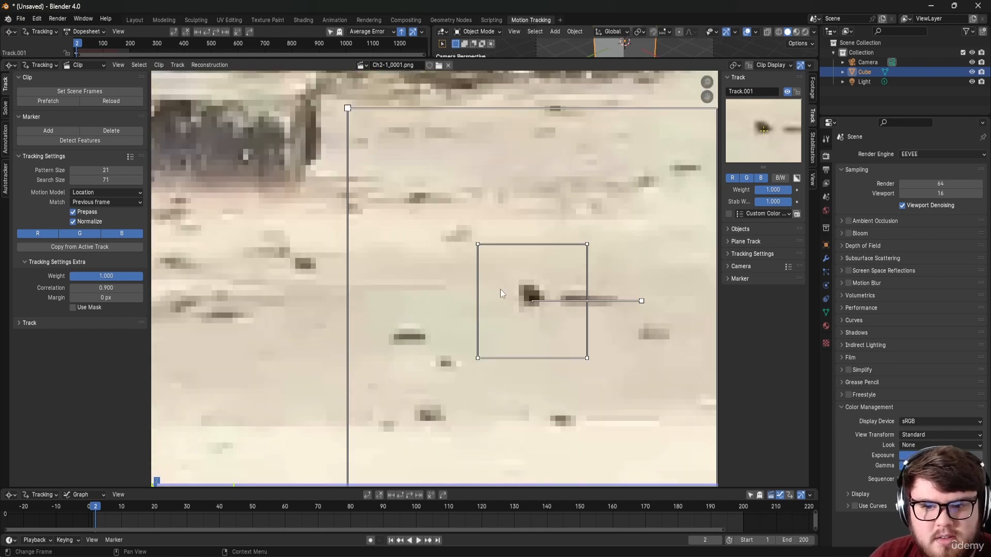
middle_drag(500, 289, 376, 269)
key(Left)
key(Right)
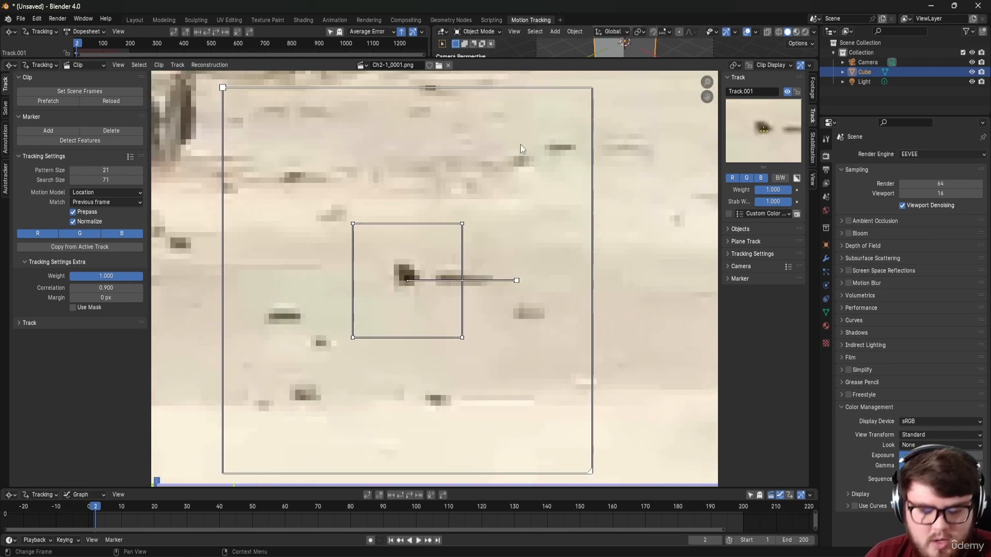
key(Left)
key(Right)
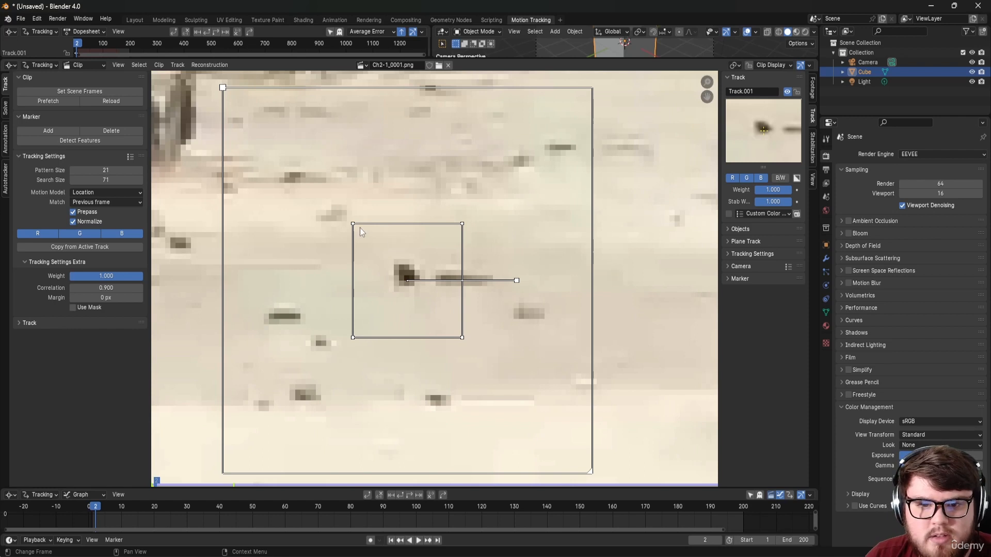
key(Left)
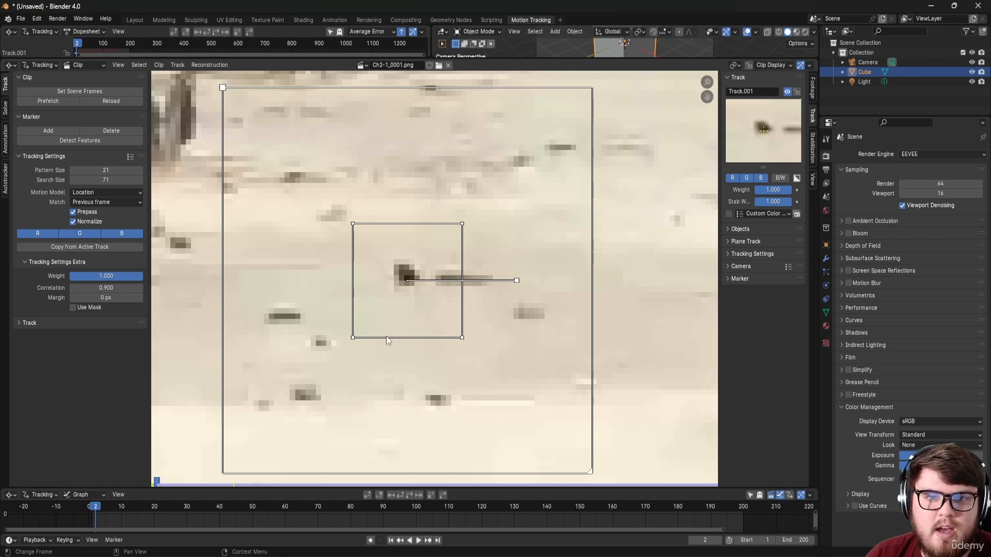
key(Right)
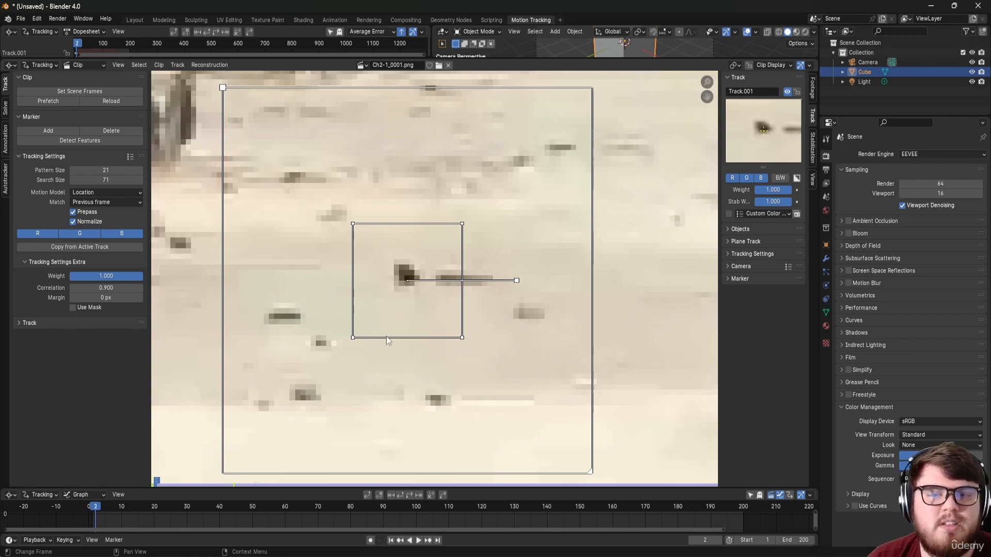
key(Left)
key(Right)
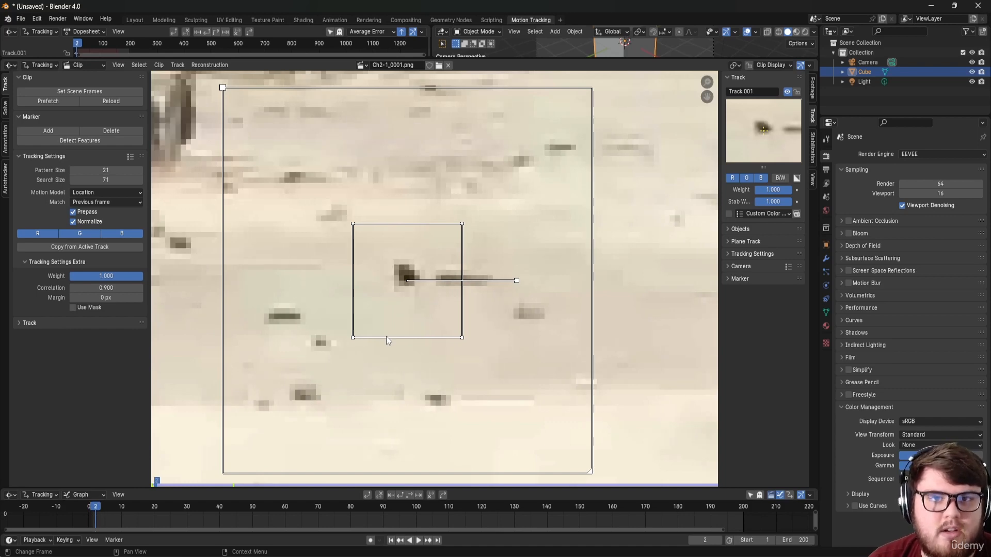
key(Left)
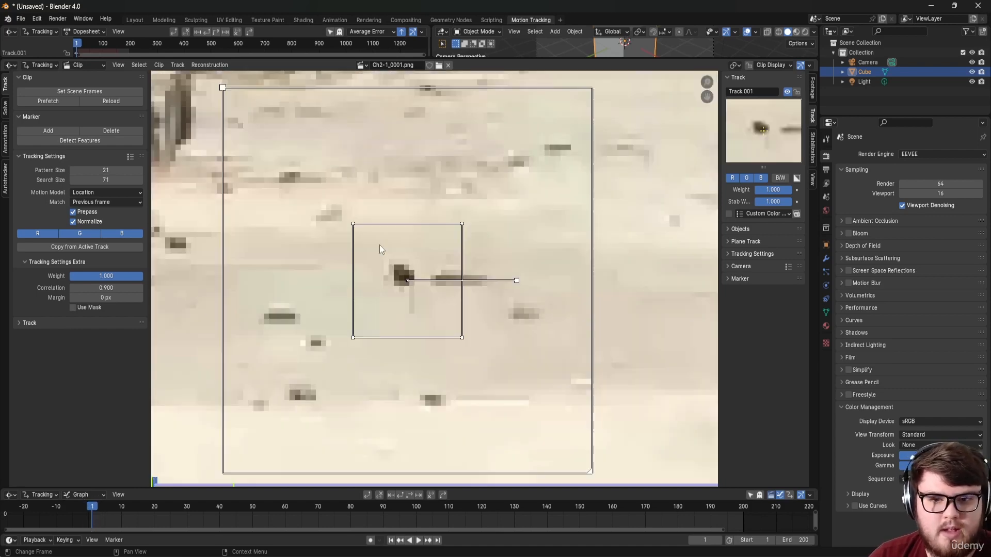
Step: Reveal the hidden track and delete both test tracks on the ground
ctrl+click(655, 376)
scroll(452, 223, down, 3)
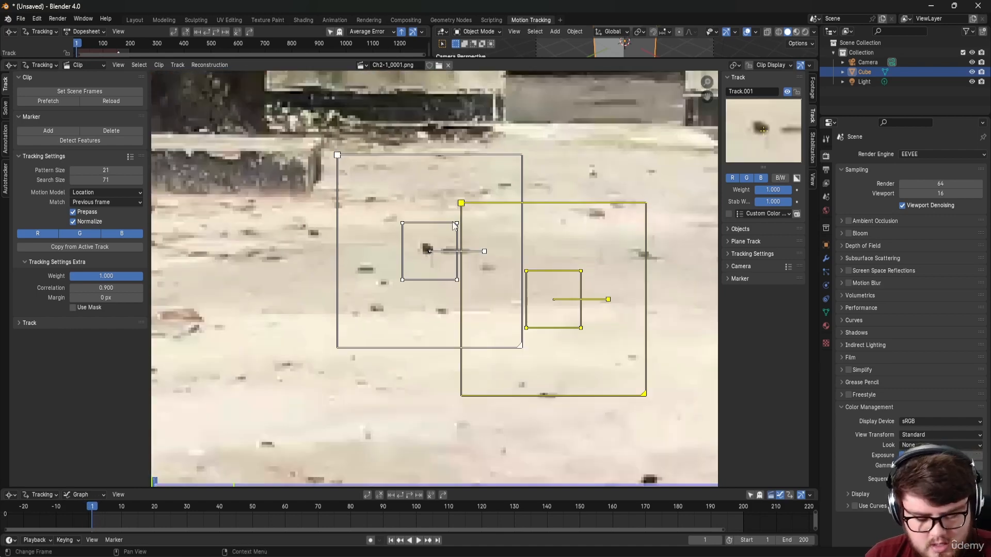
key(x)
click(453, 225)
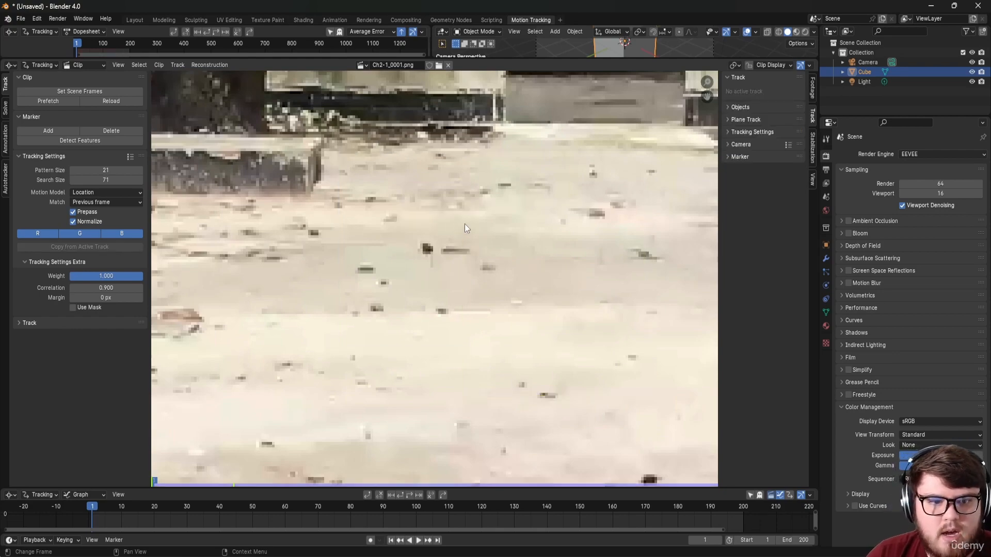
Step: Examine the ground specks and the back wall's stains at frame 1, near and far, for distinct high-contrast features suitable for tracking
scroll(450, 237, down, 8)
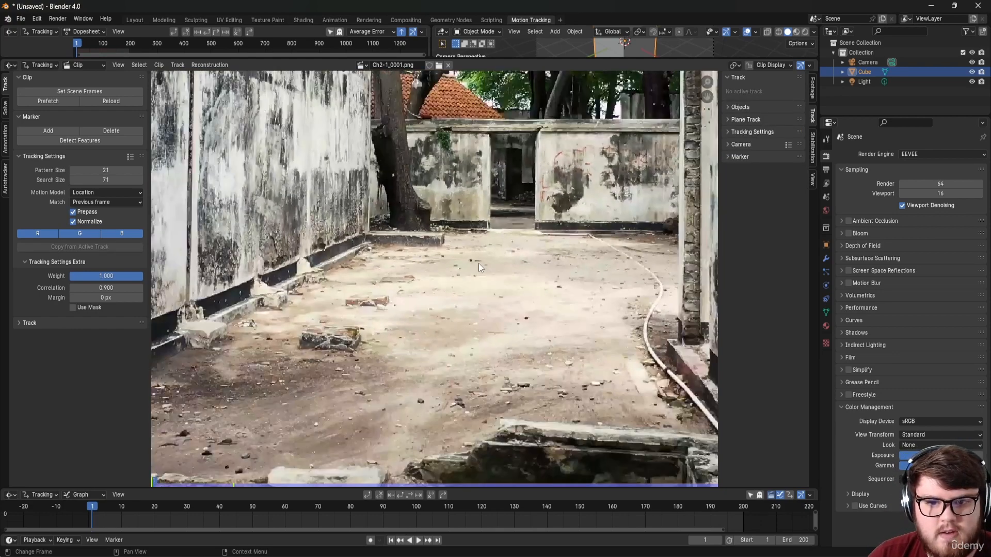
scroll(538, 229, down, 4)
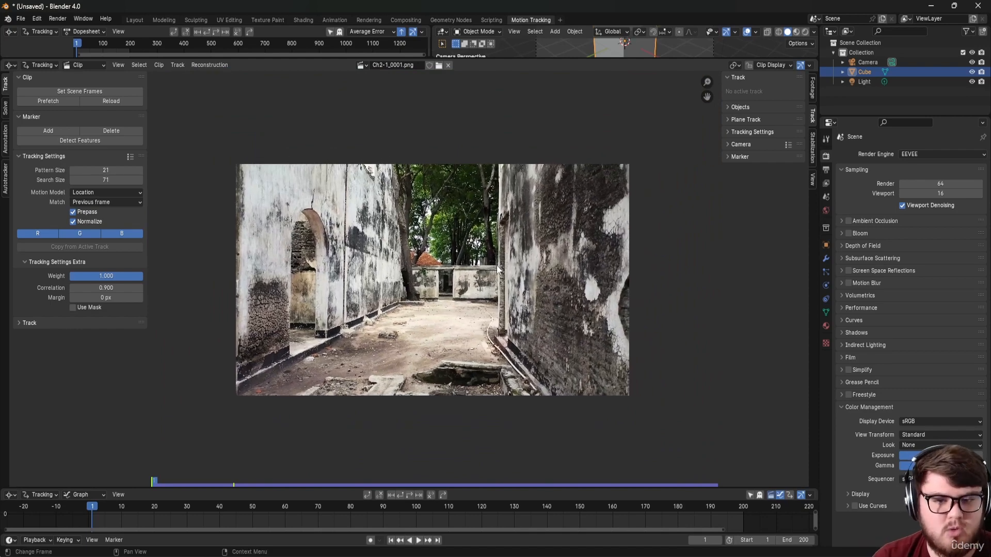
scroll(423, 316, up, 4)
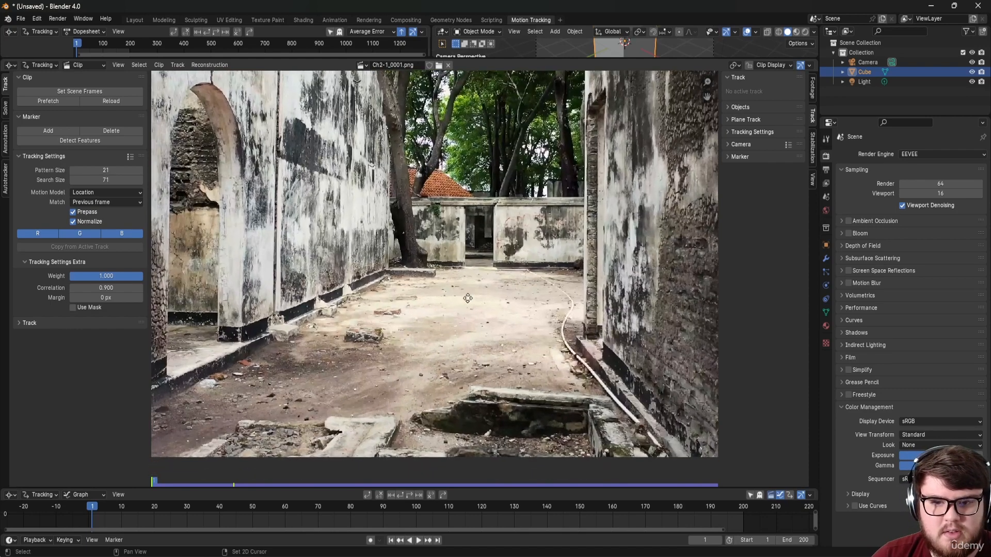
middle_drag(467, 298, 463, 301)
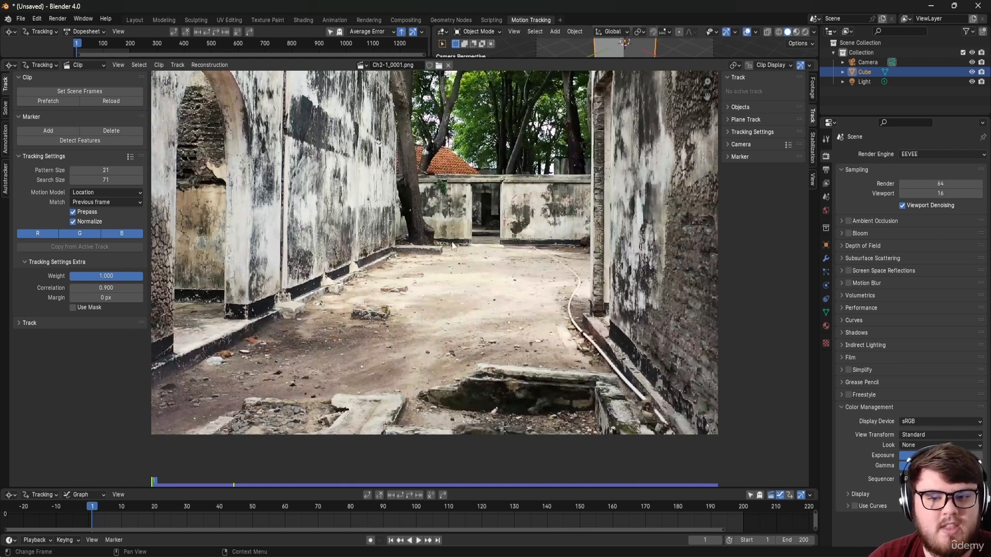
scroll(370, 358, up, 3)
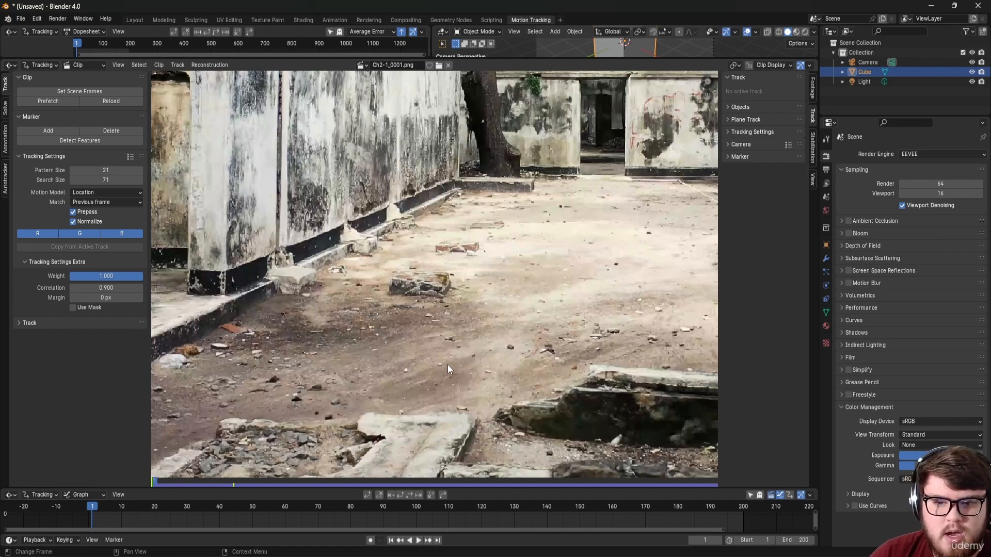
middle_drag(478, 348, 453, 364)
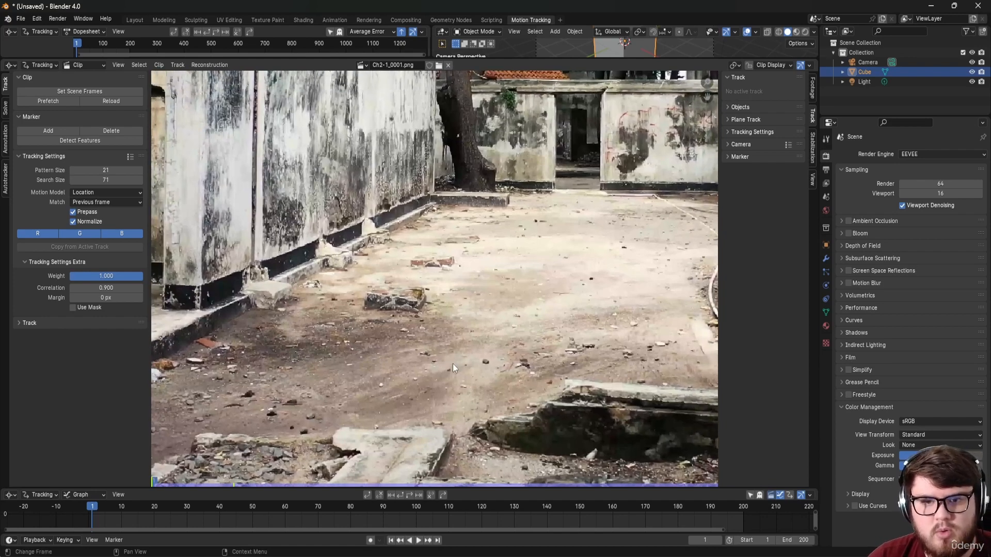
middle_drag(533, 336, 436, 339)
scroll(436, 340, up, 10)
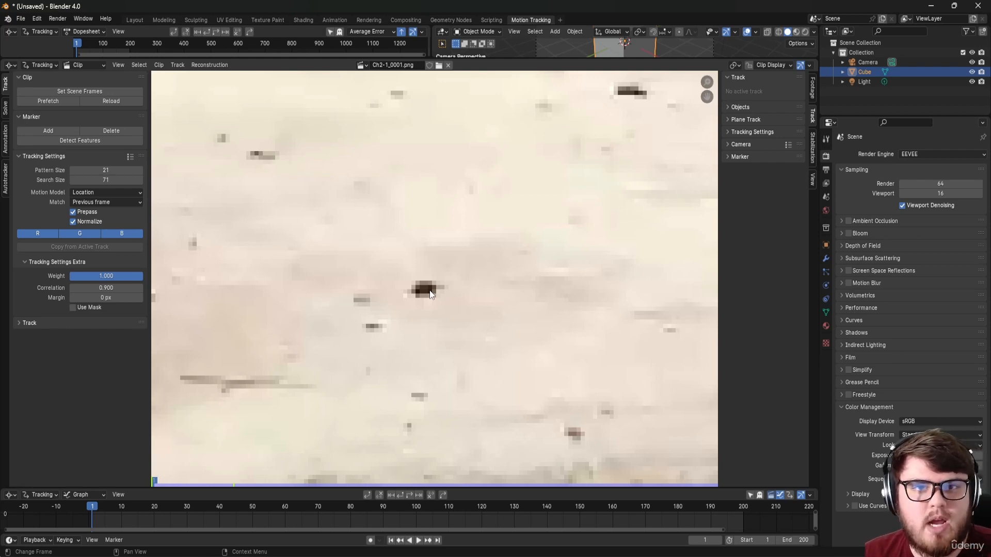
scroll(431, 294, down, 10)
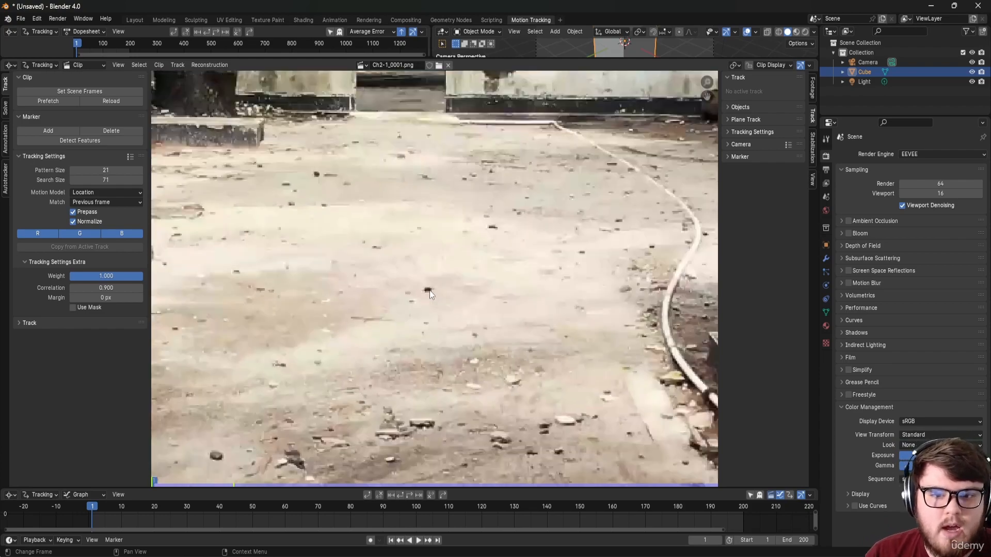
scroll(446, 303, up, 10)
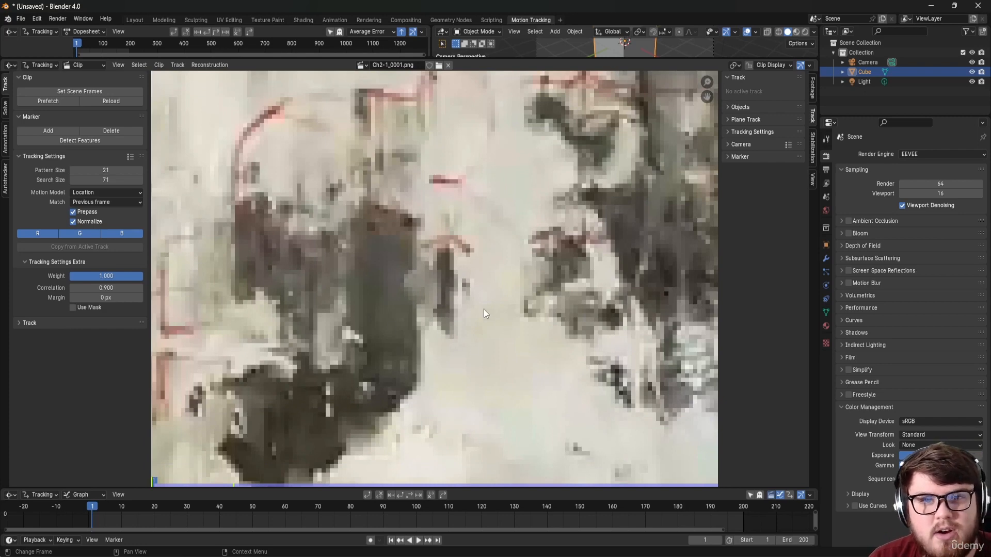
Step: Place a test marker on the tip of the dark stain on the back wall, and delete its track
ctrl+click(445, 327)
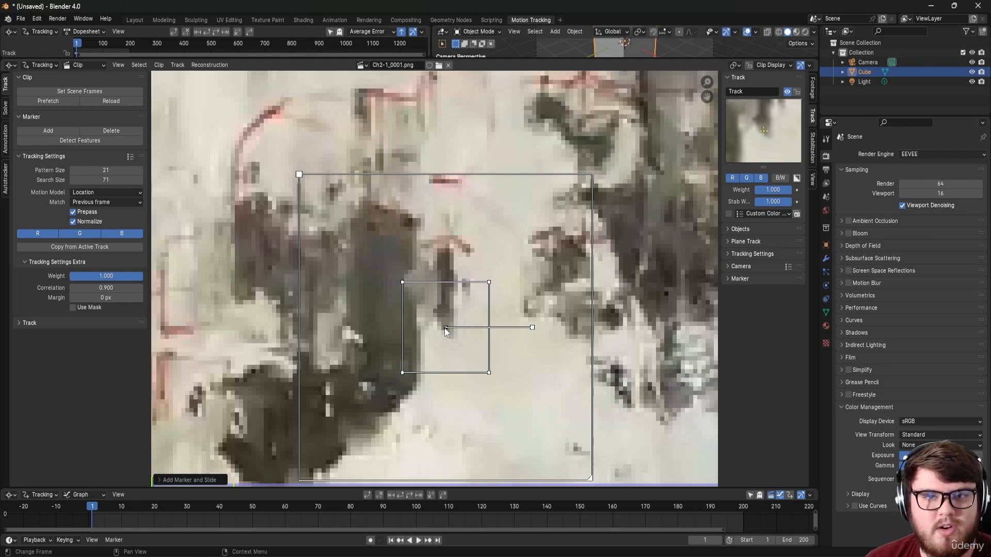
scroll(441, 325, down, 6)
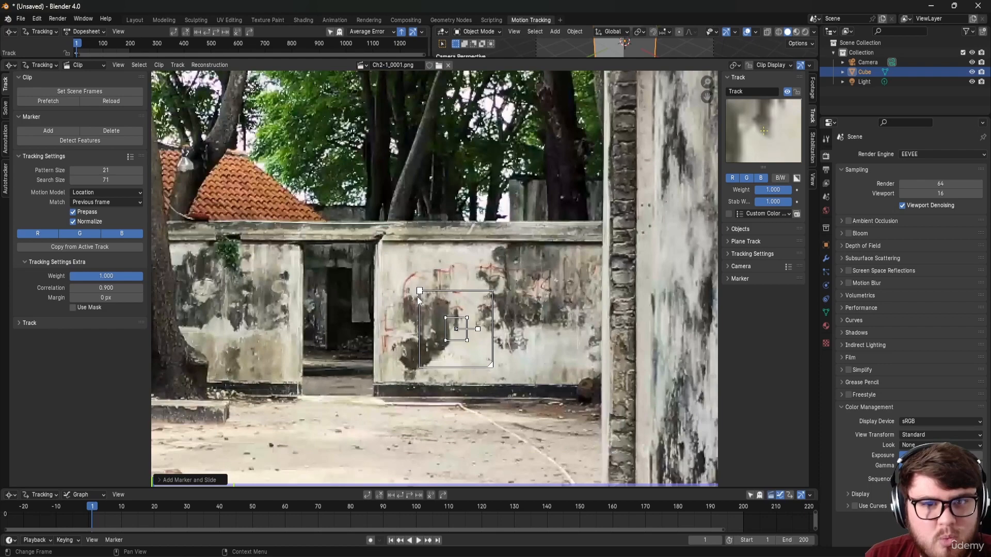
middle_drag(419, 301, 450, 299)
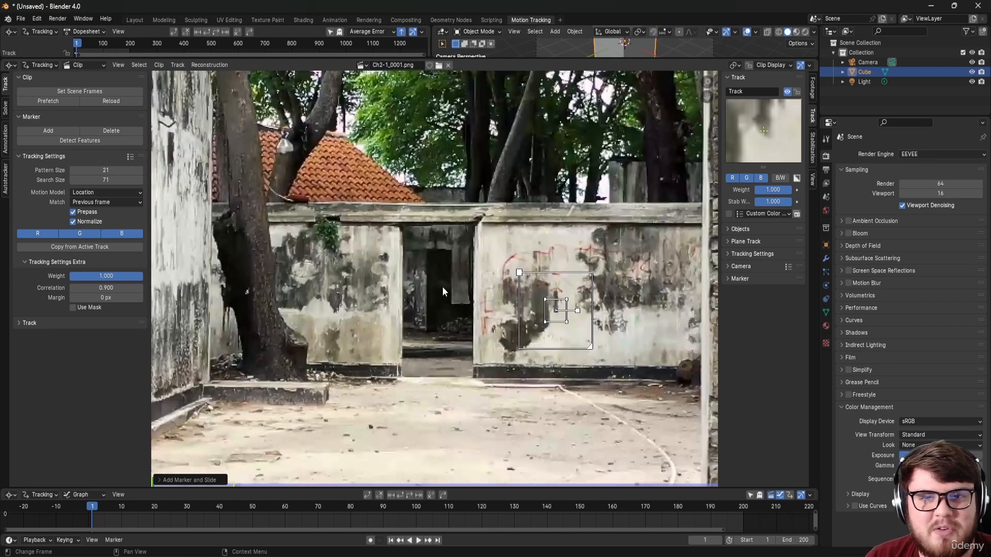
key(x)
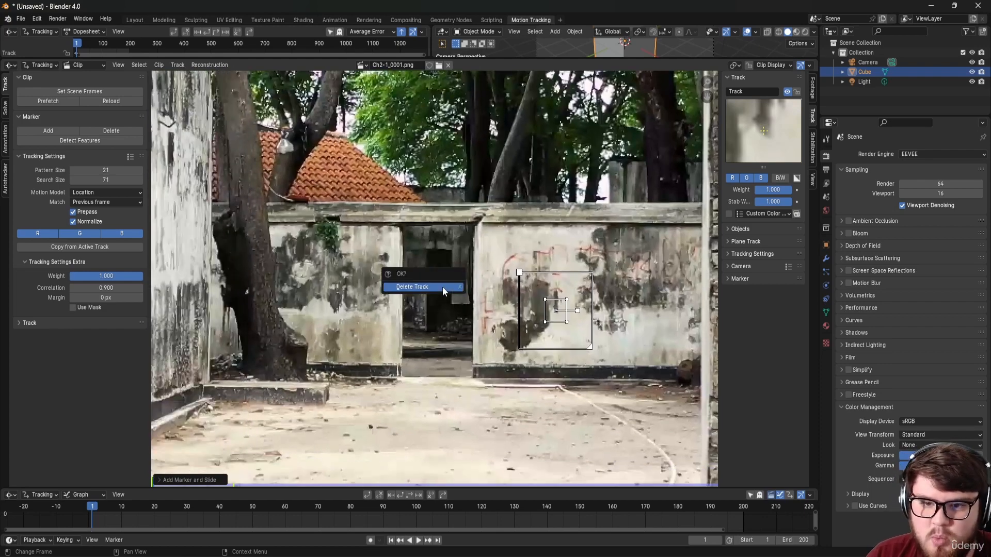
click(442, 289)
key(f)
middle_drag(467, 354, 473, 329)
scroll(523, 338, down, 2)
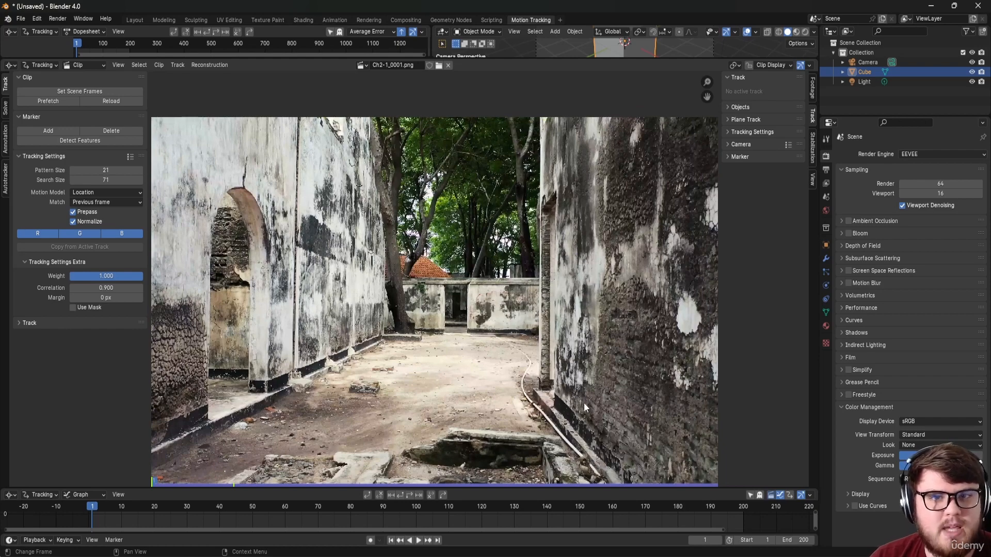
scroll(500, 426, down, 2)
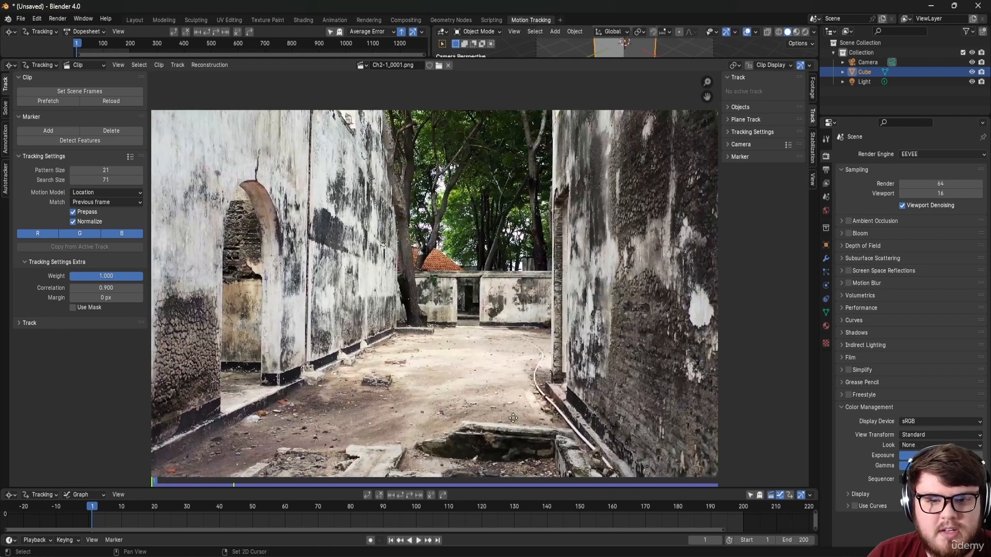
middle_drag(518, 420, 485, 402)
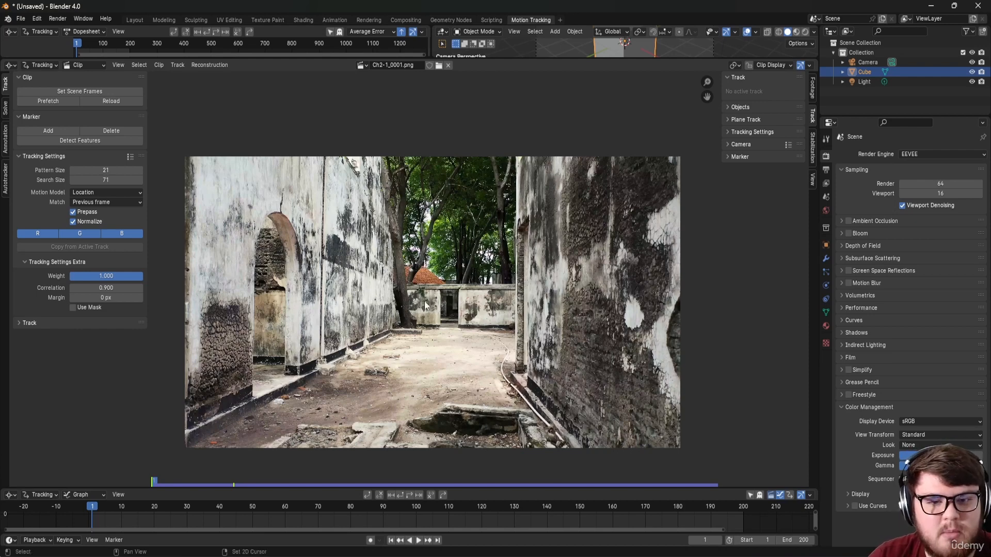
middle_drag(403, 326, 422, 306)
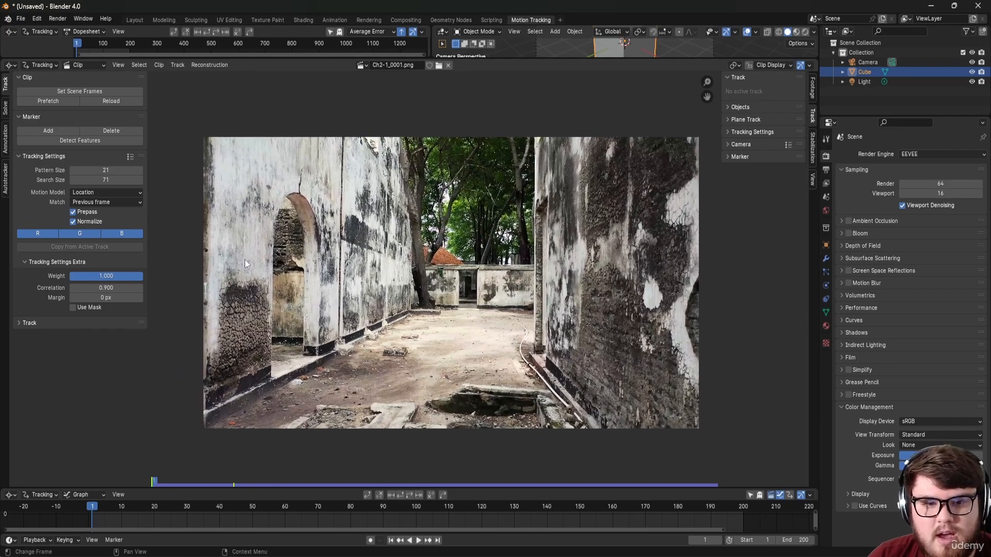
Step: Scrub the footage between frames 1 and 114 to examine the arched wall, trees and roof as tracking candidates, ending at frame 1
drag(106, 503, 465, 532)
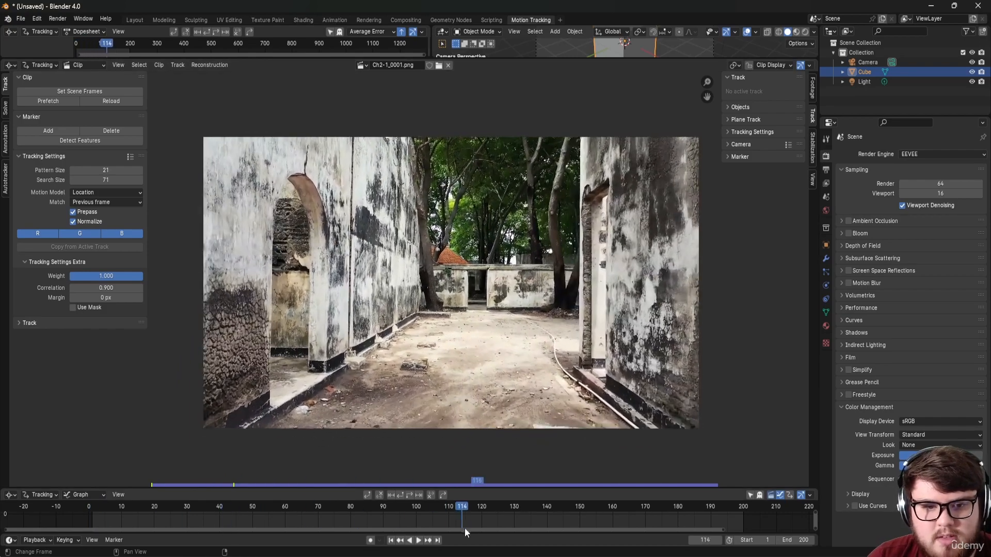
scroll(242, 284, up, 3)
click(363, 509)
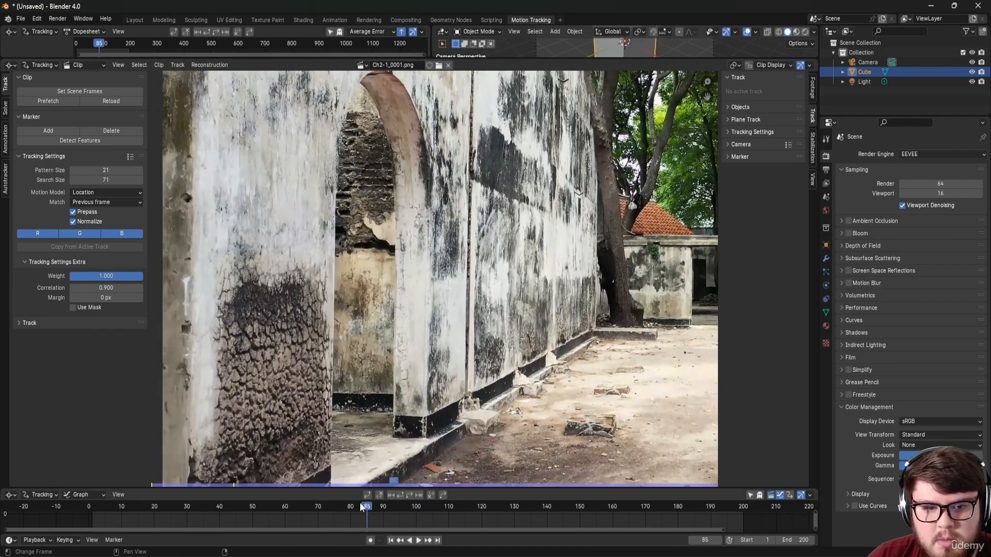
drag(360, 504, 347, 556)
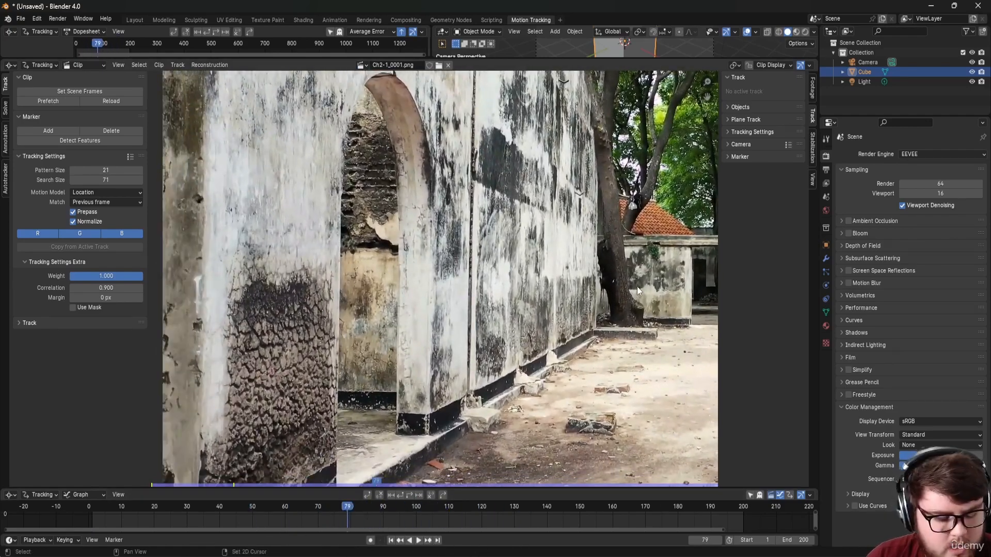
scroll(637, 286, up, 7)
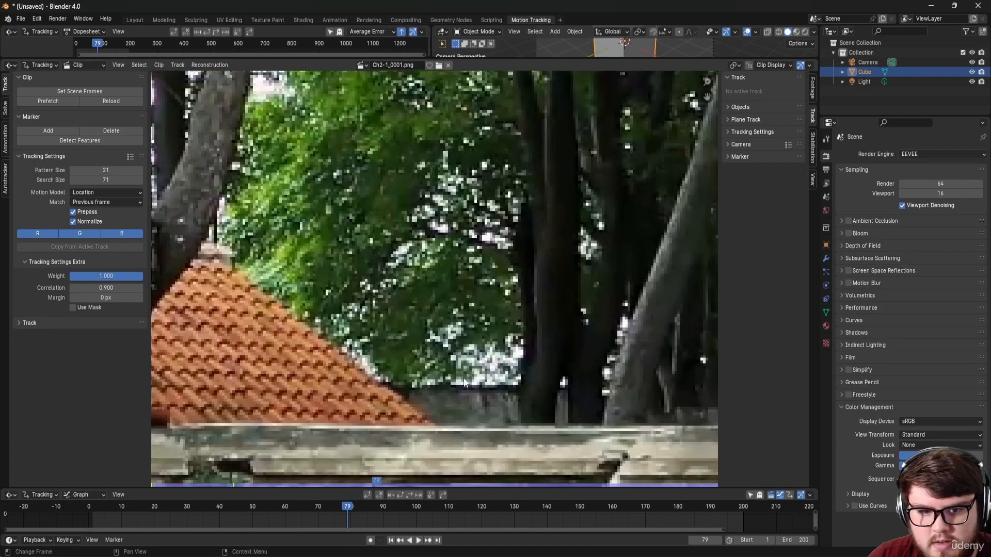
drag(315, 518, 92, 518)
key(f)
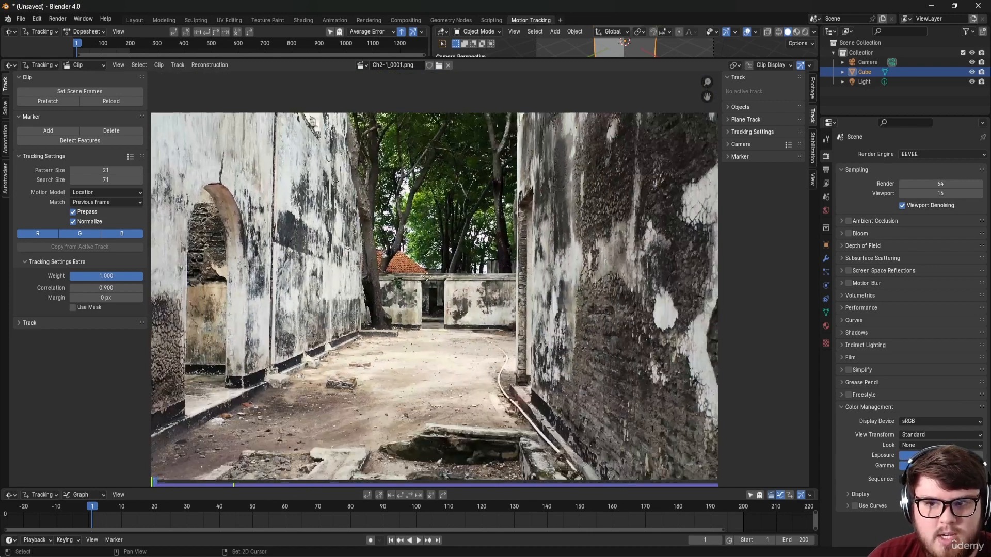
middle_drag(427, 277, 439, 272)
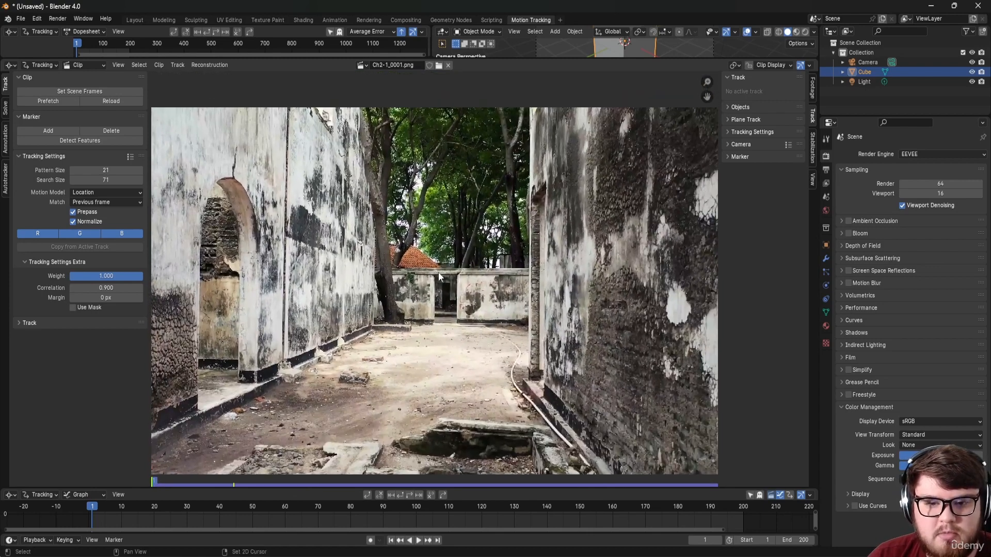
scroll(439, 272, down, 1)
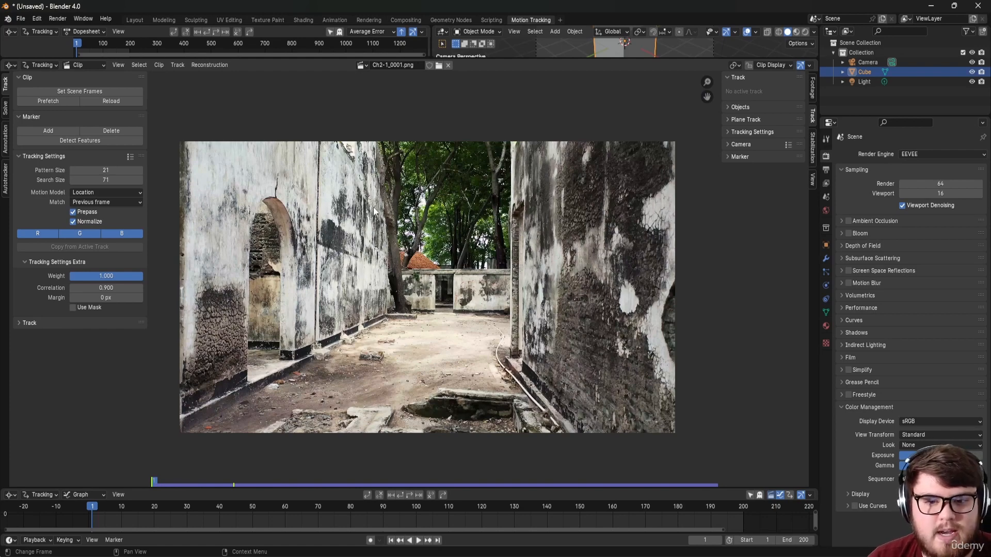
Step: Add eight markers at frame 1 on dark stones and specks across the sandy ground, including one near the tree's base
scroll(399, 367, up, 5)
middle_drag(399, 367, 357, 428)
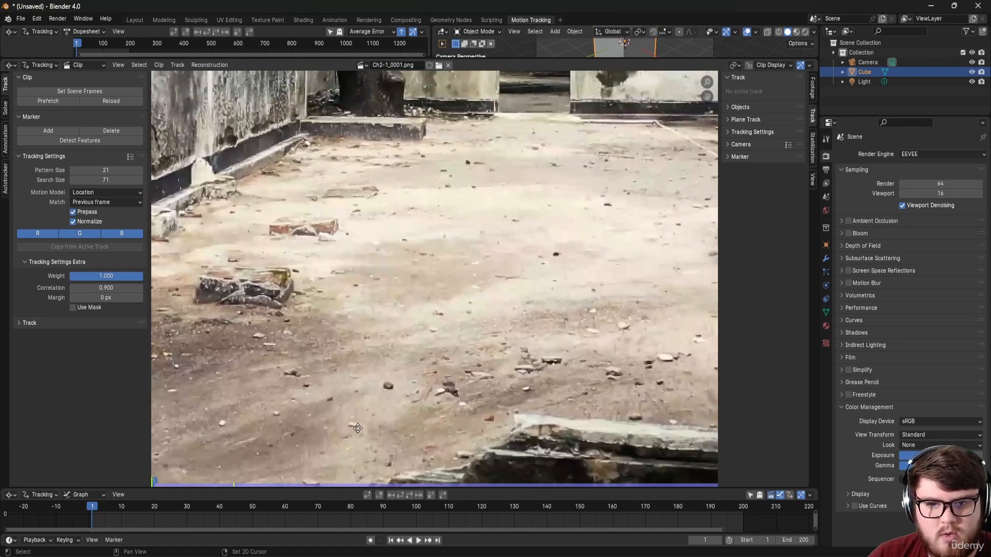
ctrl+click(388, 384)
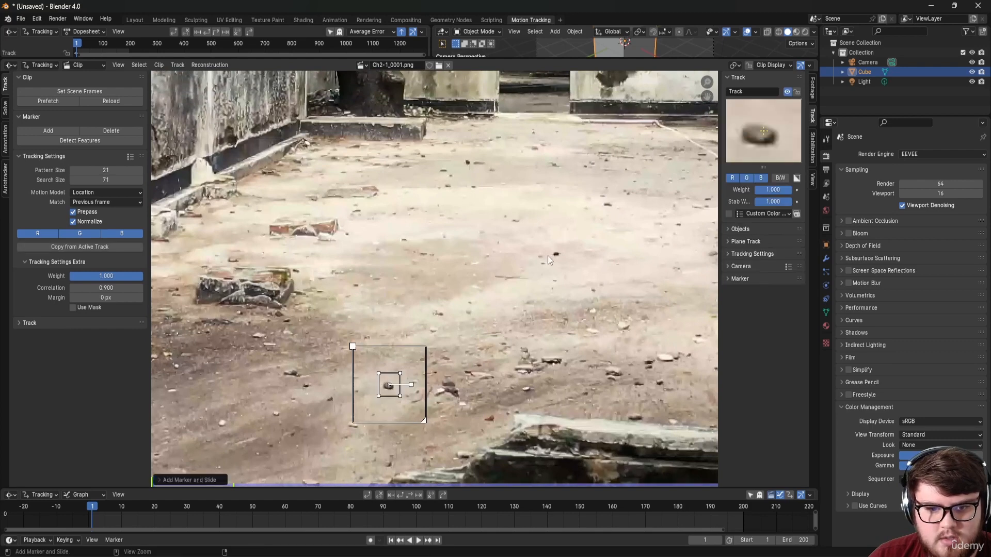
ctrl+click(556, 253)
ctrl+click(468, 163)
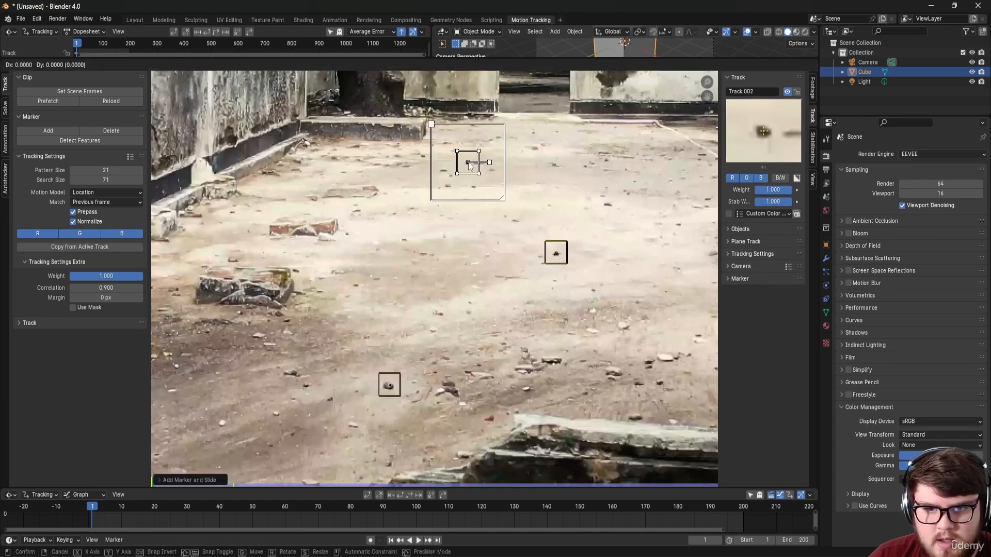
ctrl+click(609, 206)
ctrl+click(535, 149)
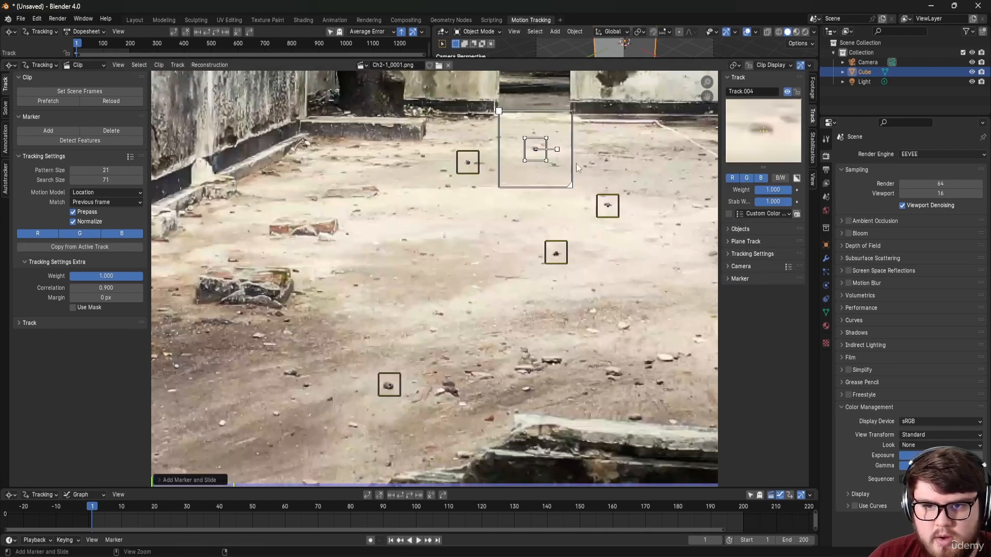
ctrl+click(584, 166)
ctrl+click(608, 160)
middle_drag(614, 171, 499, 290)
ctrl+click(241, 266)
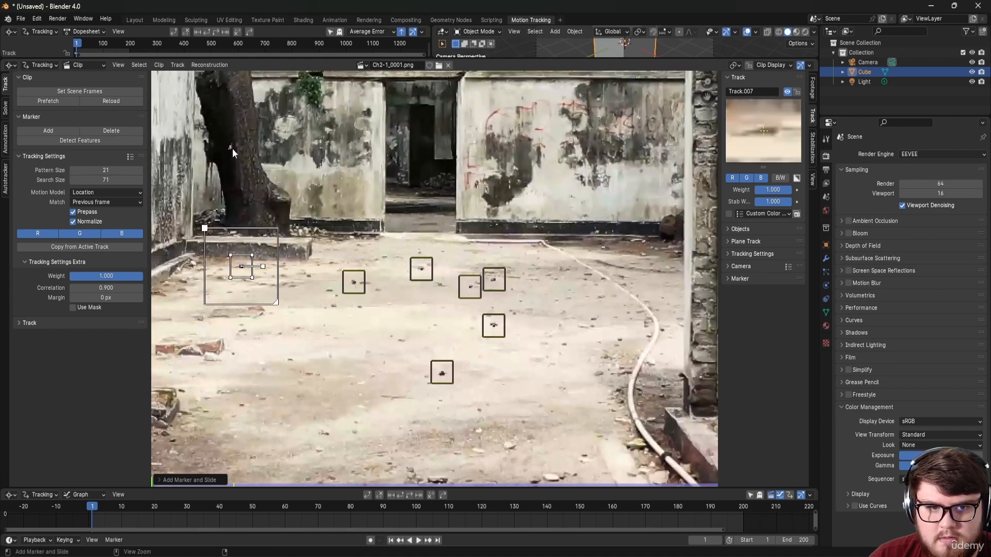
Step: Add one marker on the tree trunk and four on the back wall's dark stains, two on each side of the doorway
ctrl+click(231, 147)
ctrl+click(365, 112)
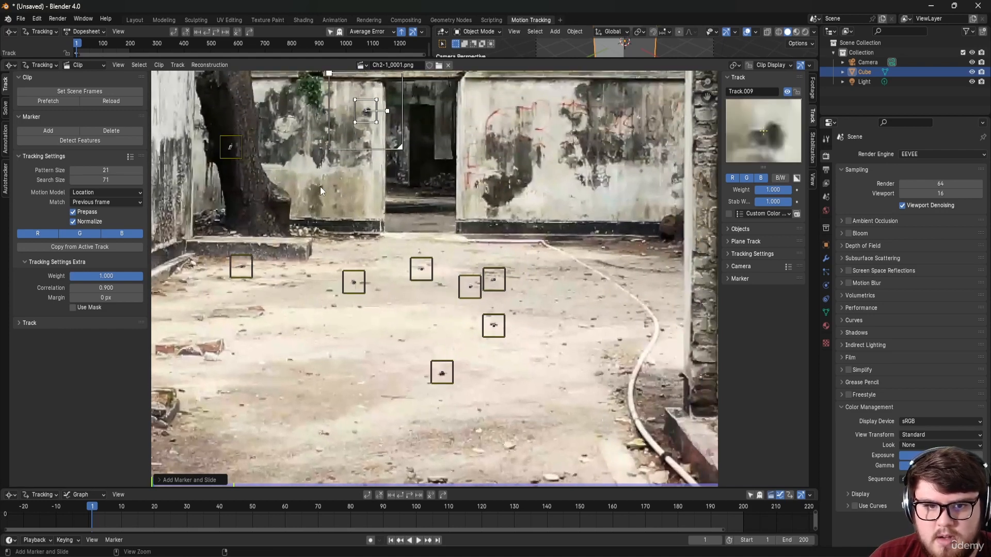
ctrl+click(320, 187)
ctrl+click(478, 182)
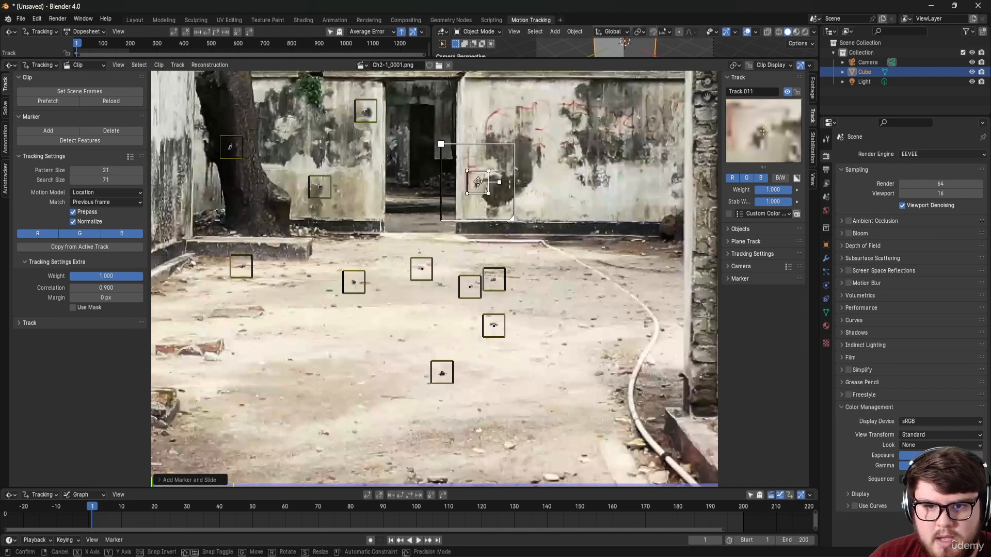
ctrl+click(537, 149)
middle_drag(514, 204, 494, 237)
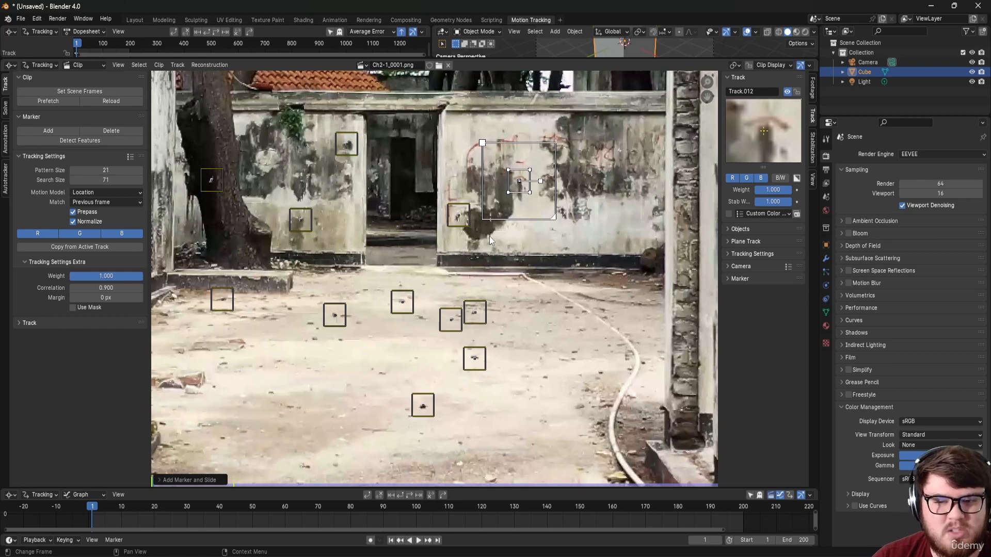
Step: Add five ground markers: one beyond the hose near the back wall and four on pebbles in front of the broken slab
middle_drag(490, 236, 453, 231)
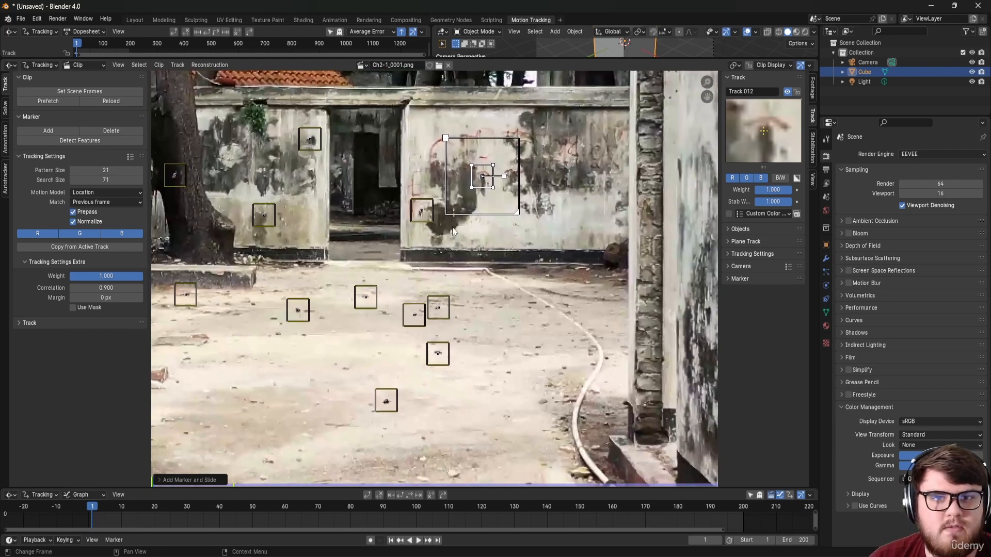
ctrl+click(546, 280)
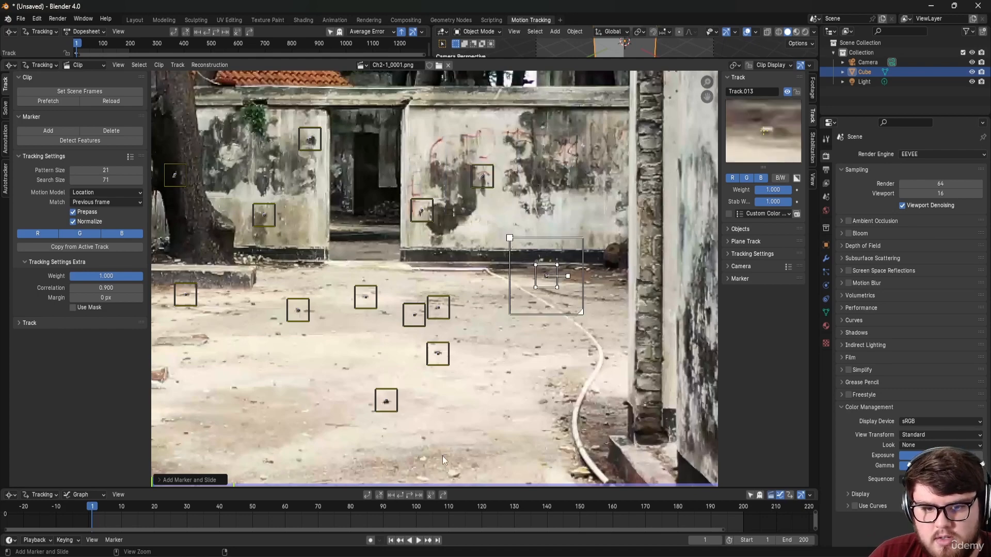
middle_drag(444, 459, 450, 312)
ctrl+click(453, 309)
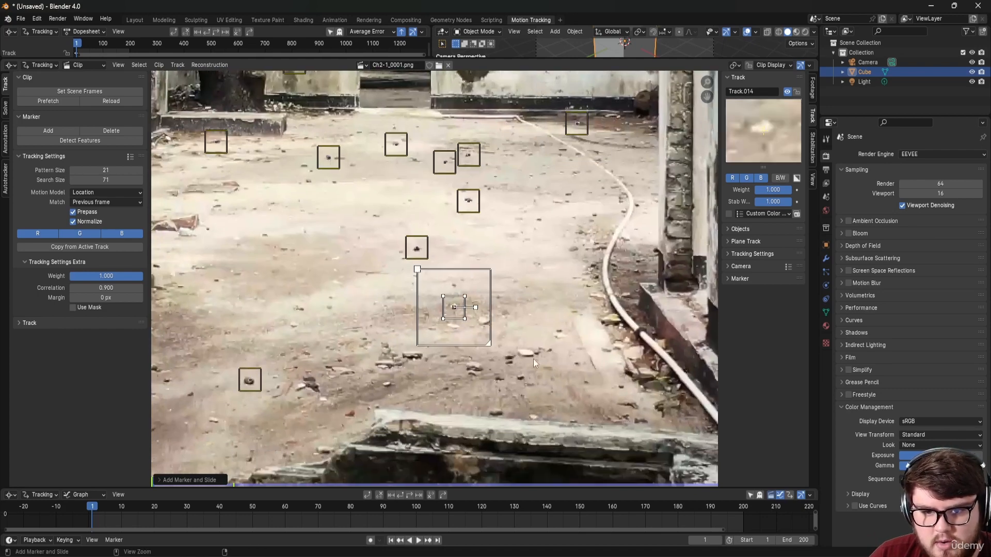
scroll(459, 362, up, 3)
middle_drag(462, 364, 545, 338)
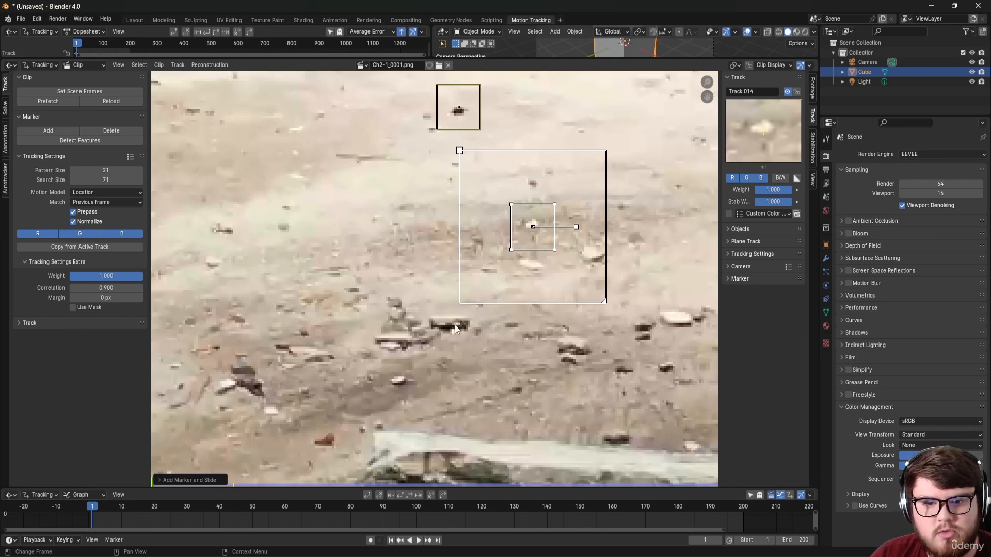
ctrl+click(449, 329)
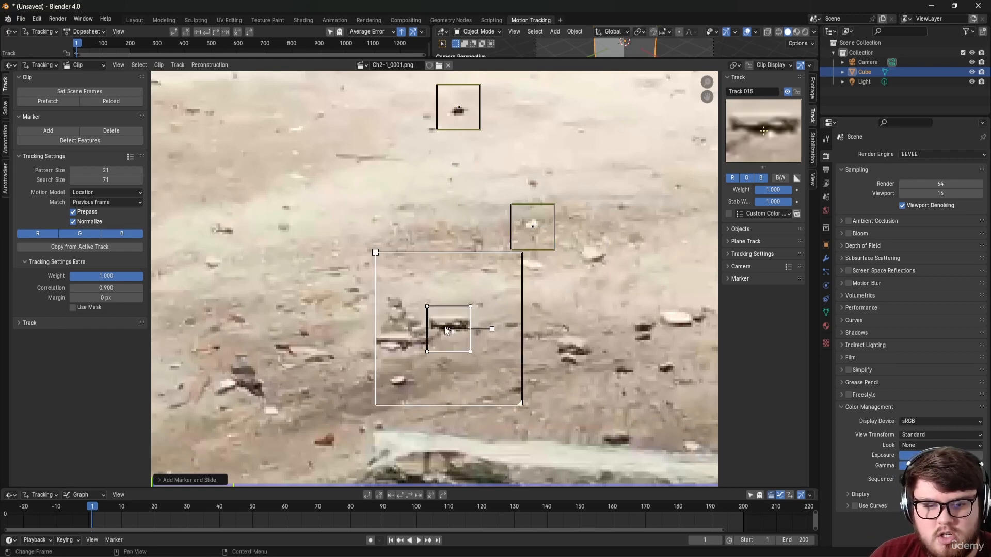
ctrl+click(254, 382)
scroll(314, 397, down, 3)
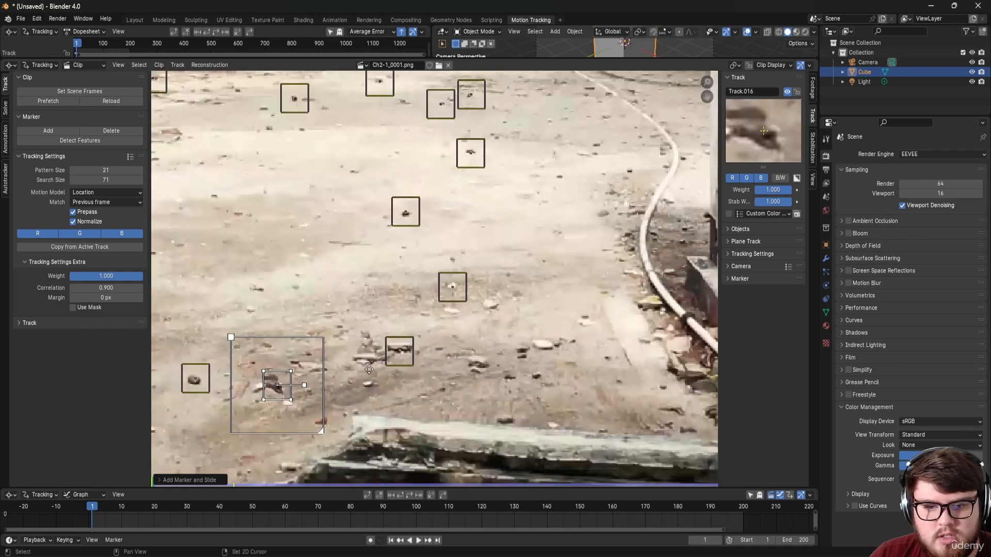
scroll(461, 286, up, 1)
ctrl+click(450, 286)
Step: Add a marker on the debris beside the hose and three up the brick pillar's edge, starting near its base
middle_drag(588, 260, 439, 357)
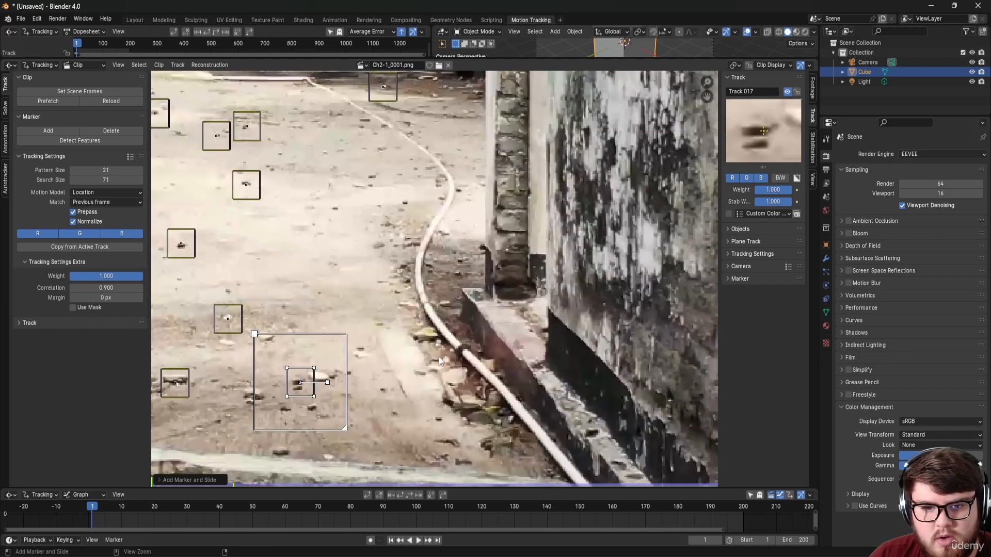
ctrl+click(440, 345)
middle_drag(472, 312, 455, 333)
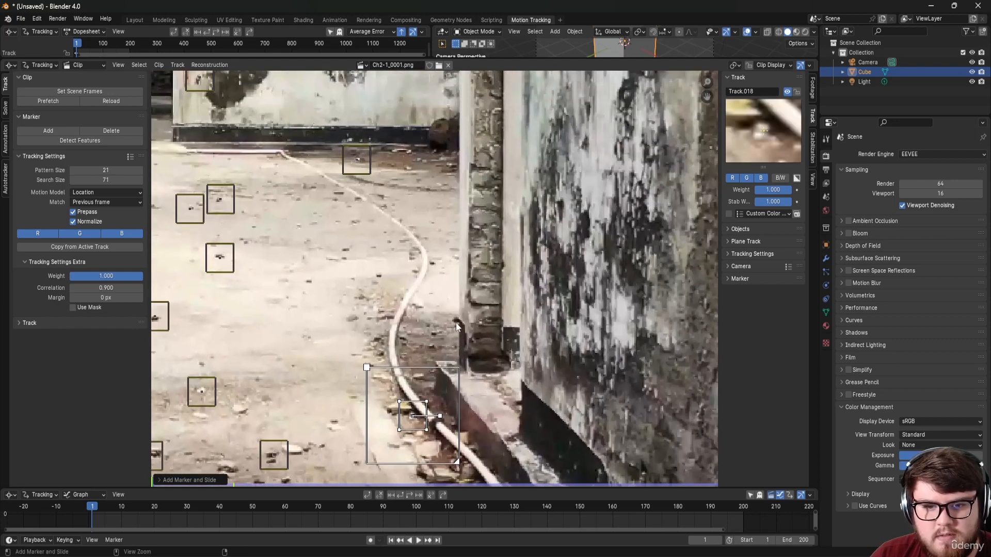
ctrl+click(456, 322)
middle_drag(482, 190, 481, 284)
ctrl+click(474, 263)
scroll(484, 259, down, 3)
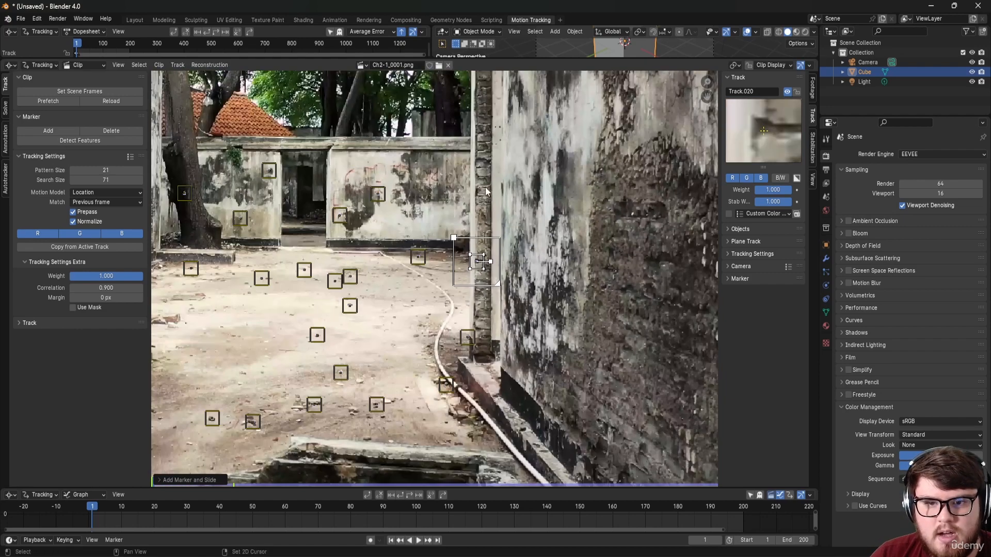
middle_drag(485, 200, 478, 274)
ctrl+click(473, 268)
Step: Add two markers on dark stains high on the near right-hand wall, beyond the brick pillar
ctrl+click(544, 243)
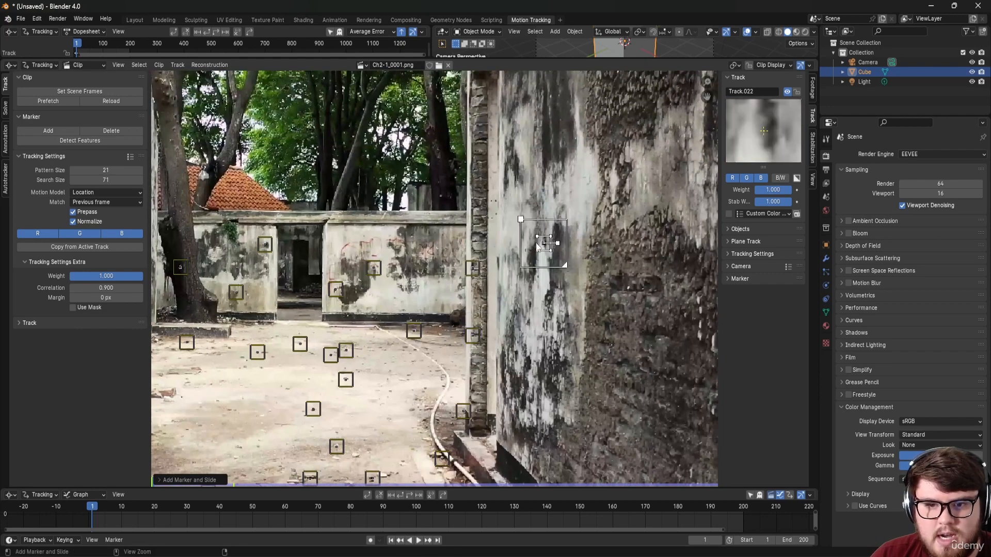
ctrl+click(559, 191)
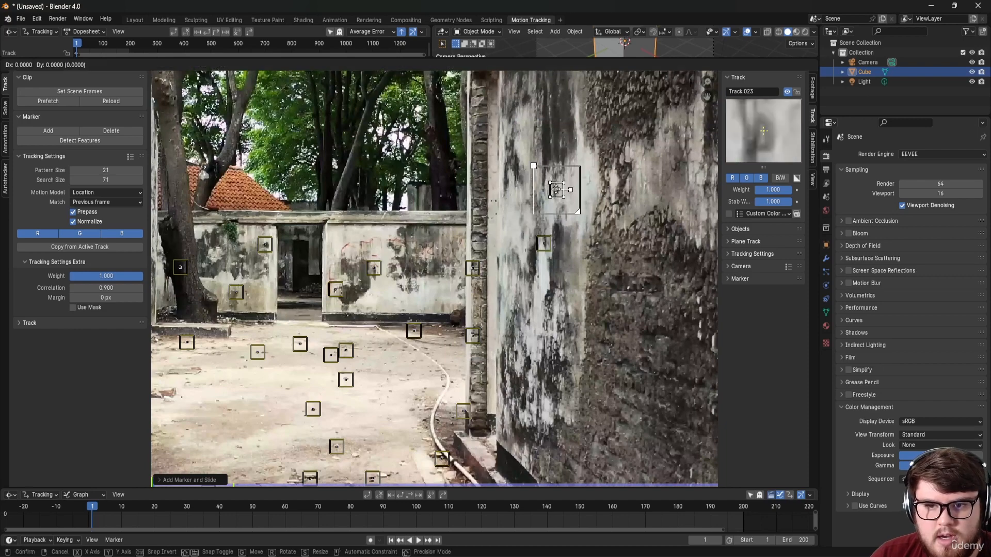
middle_drag(560, 193, 668, 133)
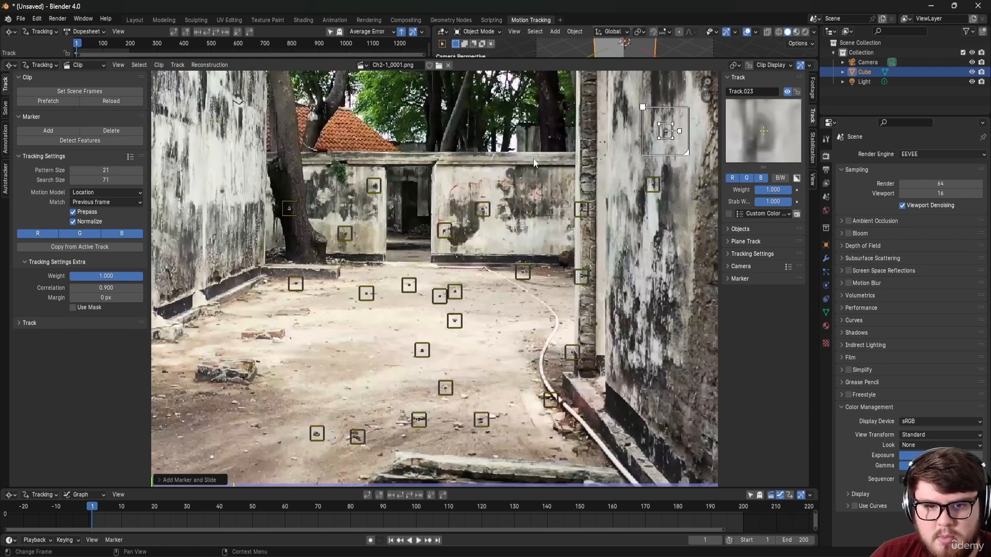
Step: Add three markers on the near right-hand wall: two stacked beside the large white patch and one on a pale spot higher up
scroll(534, 289, down, 3)
middle_drag(598, 300, 382, 311)
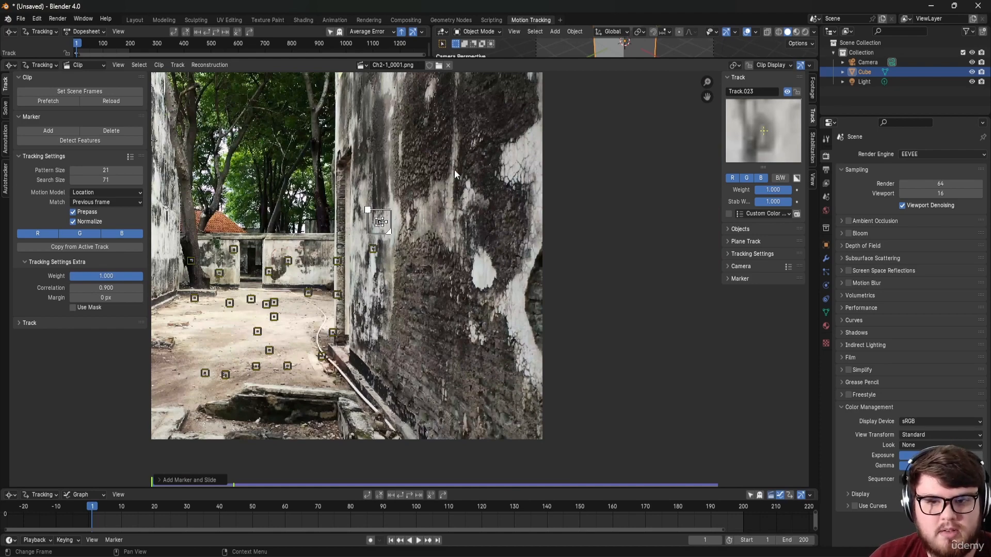
scroll(455, 225, up, 4)
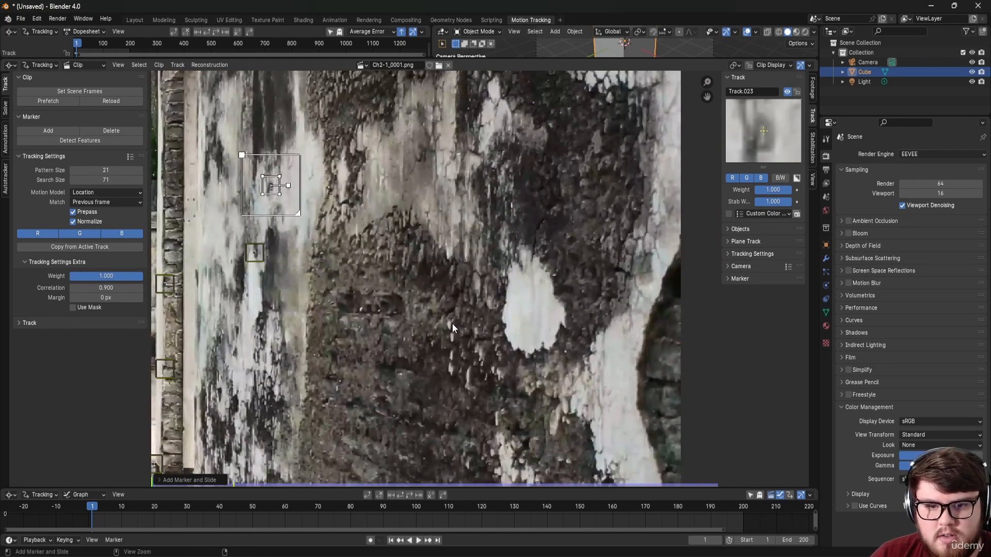
ctrl+click(453, 325)
ctrl+click(450, 253)
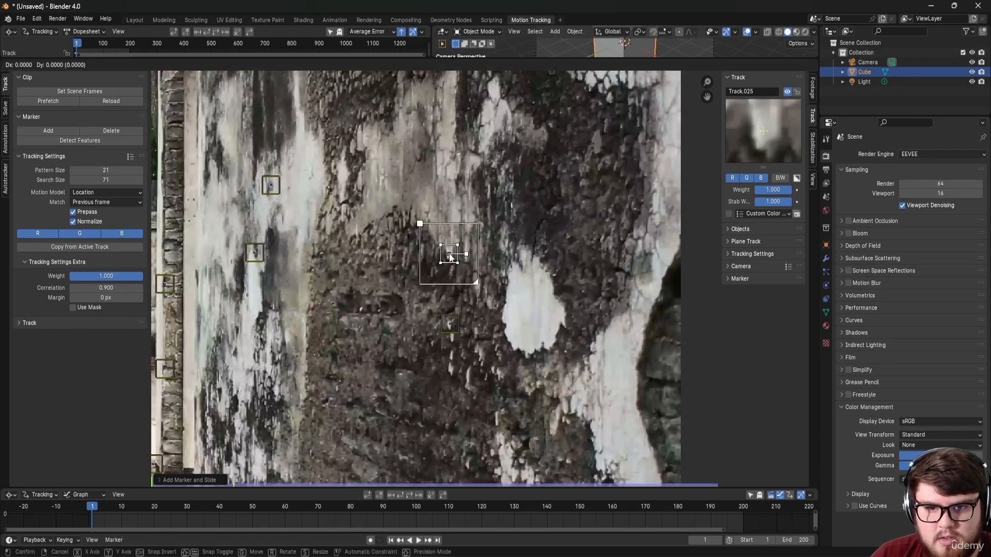
ctrl+click(611, 98)
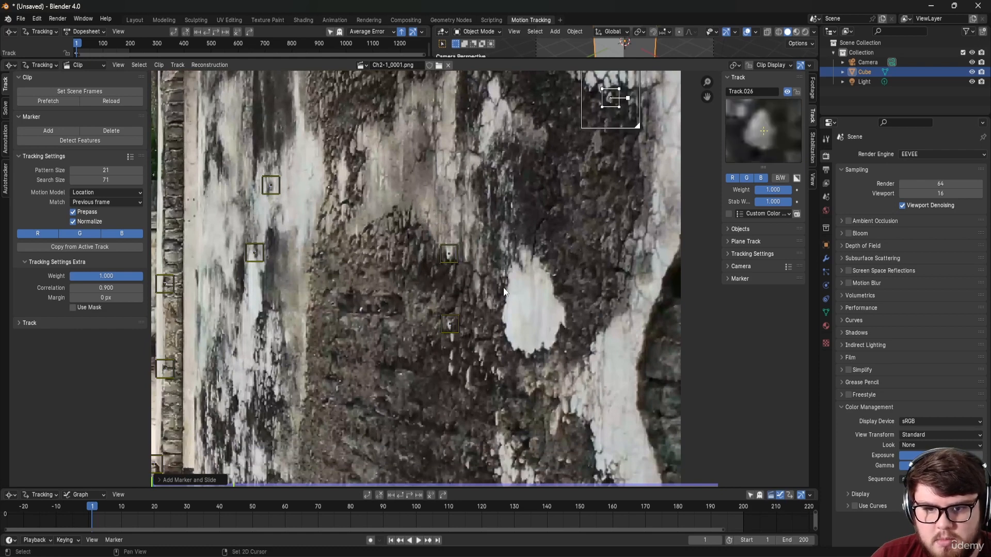
Step: Add three more markers running down the rough brickwork of the near right-hand wall, below the large white patch
middle_drag(487, 366, 498, 268)
ctrl+click(505, 273)
middle_drag(501, 318, 496, 242)
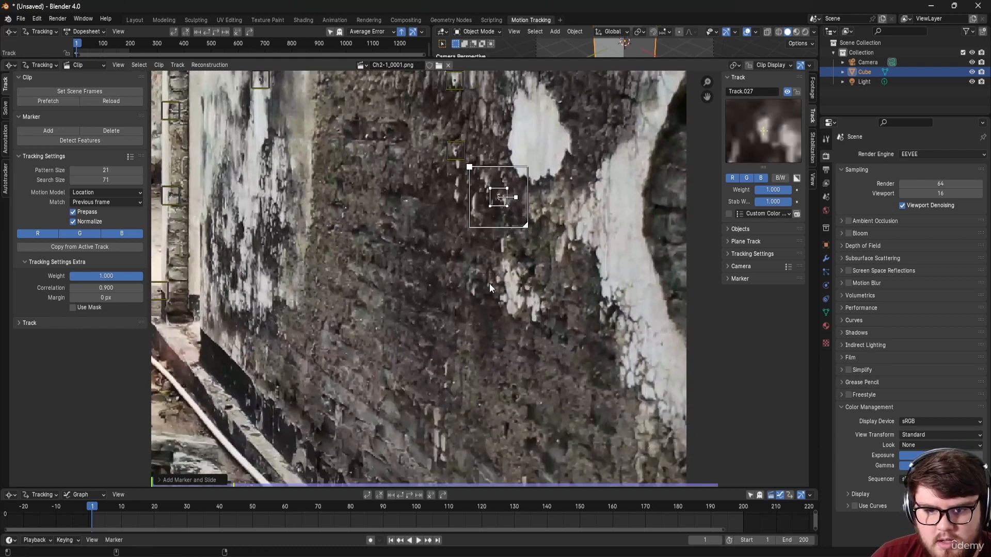
ctrl+click(473, 292)
ctrl+click(445, 385)
Step: Add three markers around the left-hand wall's archway: beside its outer edge, on the stain above it, and at the crack's tip
scroll(388, 369, down, 3)
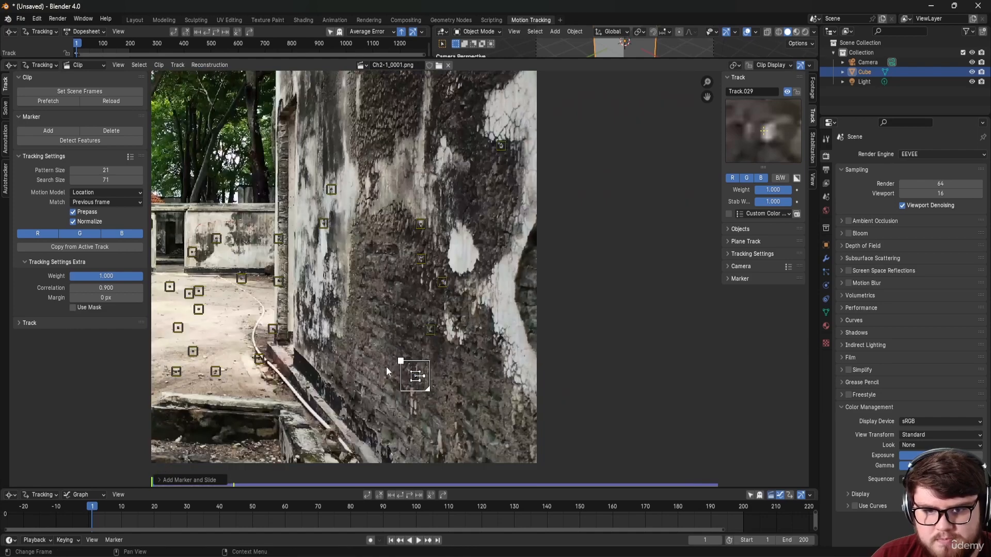
mouse_move(389, 368)
middle_down()
mouse_move(642, 335)
mouse_move(657, 364)
middle_up()
scroll(257, 345, down, 1)
middle_drag(253, 342, 510, 335)
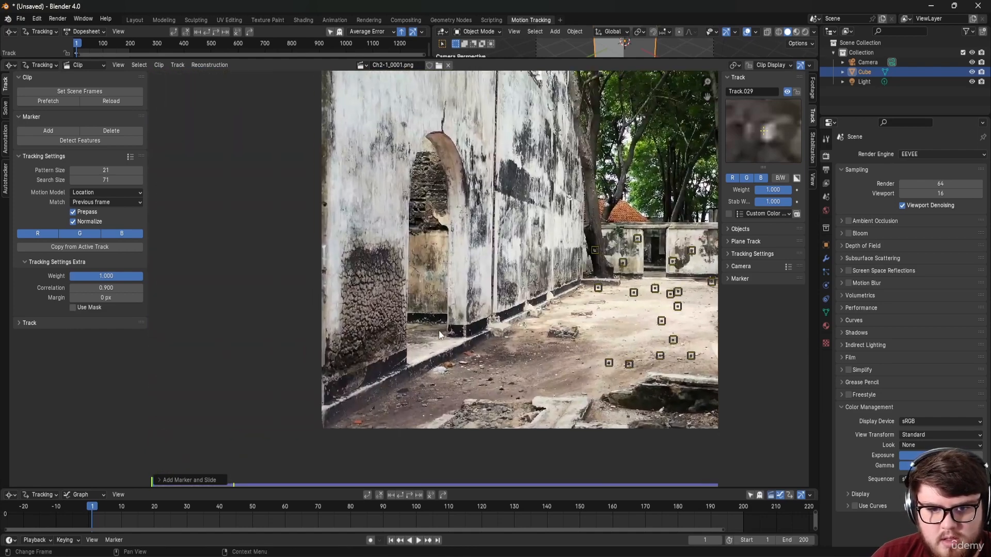
scroll(409, 329, up, 2)
middle_drag(409, 329, 394, 350)
middle_drag(396, 213, 392, 313)
scroll(388, 249, up, 2)
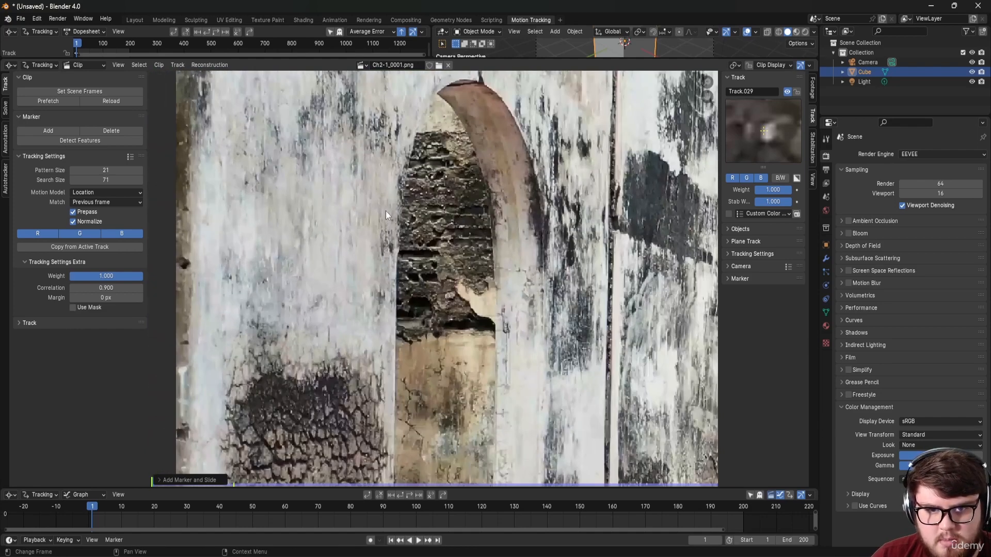
ctrl+click(392, 245)
middle_drag(363, 89, 338, 218)
ctrl+click(362, 192)
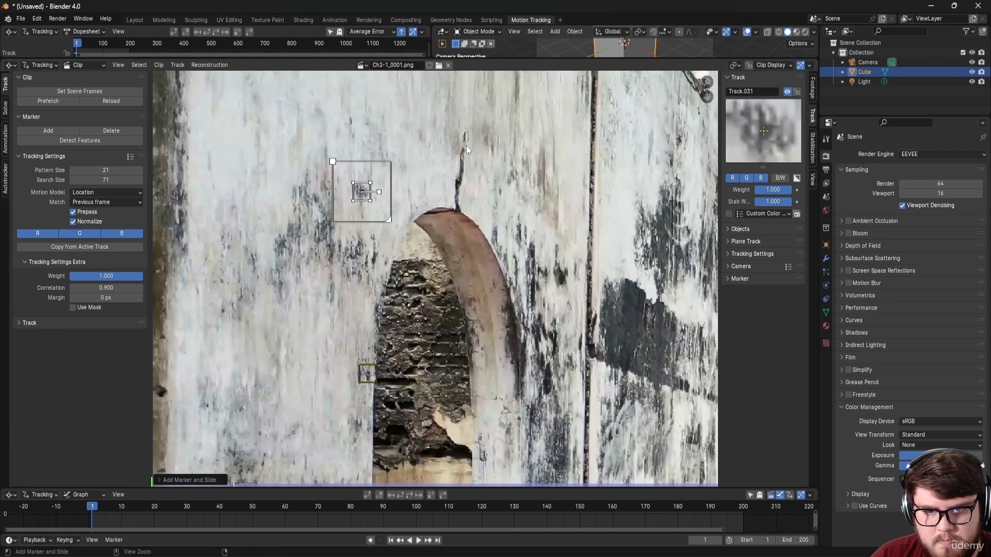
ctrl+click(464, 134)
Step: Add four markers between the archway and the wall's vertical seam: two near the arch's top and two lower beside the opening
middle_drag(540, 237, 428, 182)
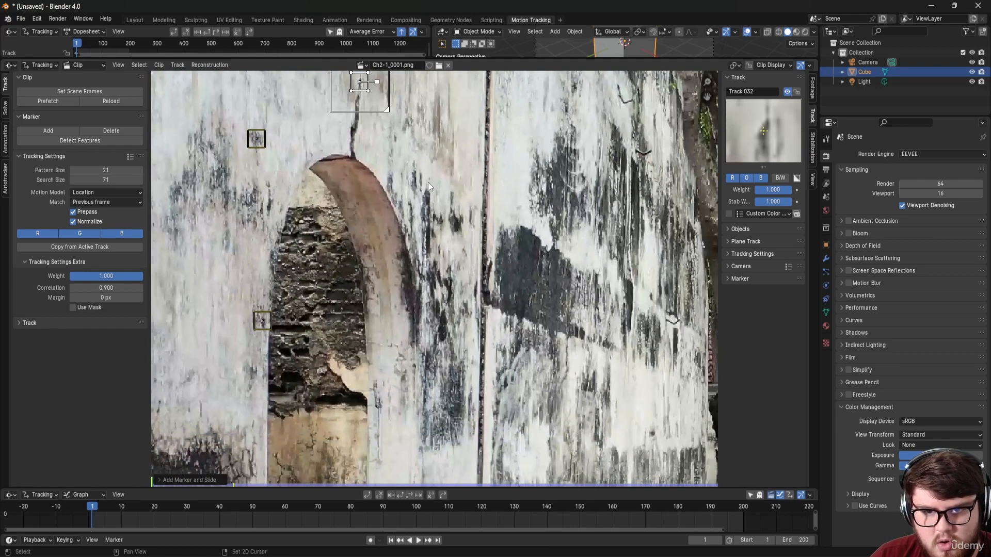
ctrl+click(395, 137)
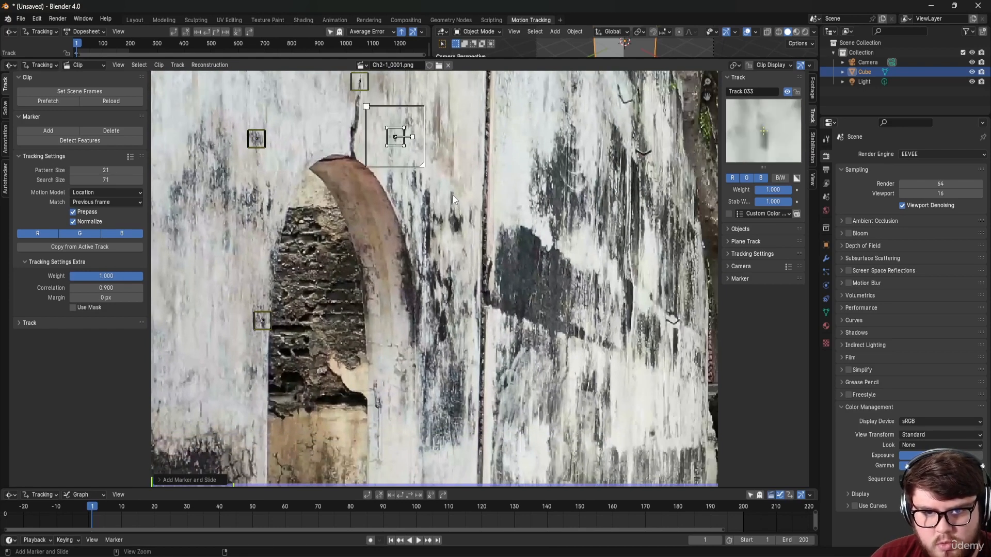
ctrl+click(453, 195)
middle_drag(383, 411, 366, 344)
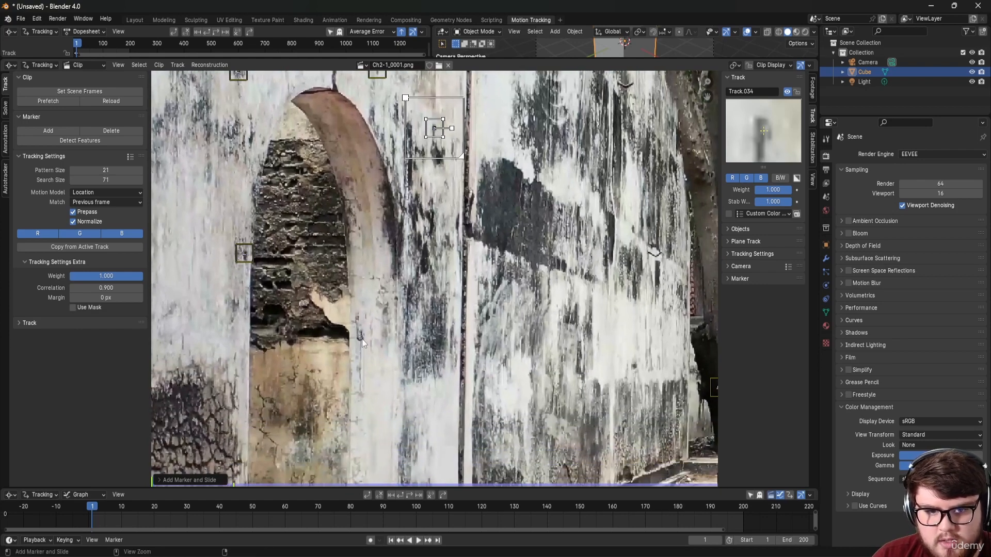
ctrl+click(363, 339)
ctrl+click(397, 300)
Step: Add four markers on the ground debris in front of the archway, around the terracotta shard, white stone and dark pebbles
scroll(418, 304, up, 3)
middle_drag(418, 303, 288, 80)
scroll(357, 177, down, 3)
middle_drag(353, 320, 377, 196)
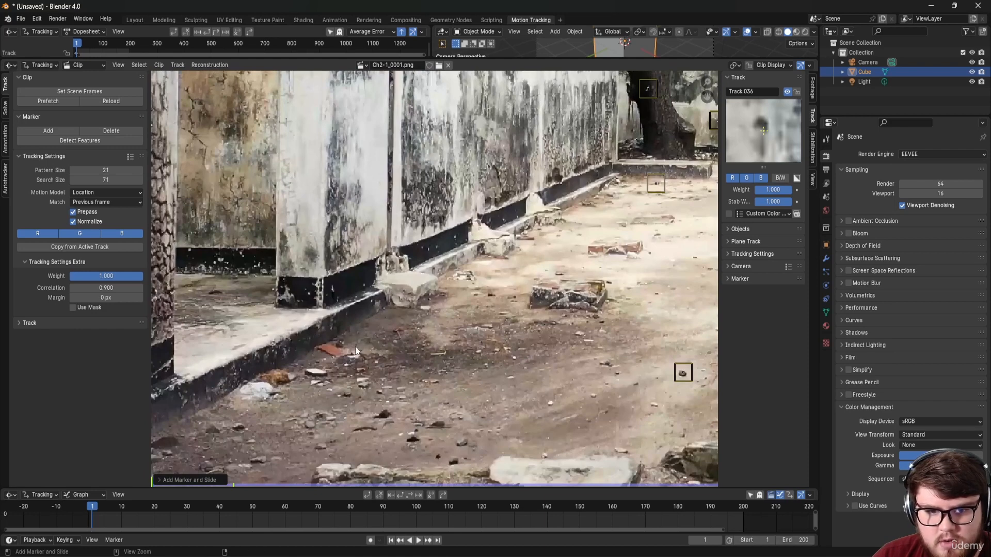
ctrl+click(340, 342)
ctrl+click(315, 382)
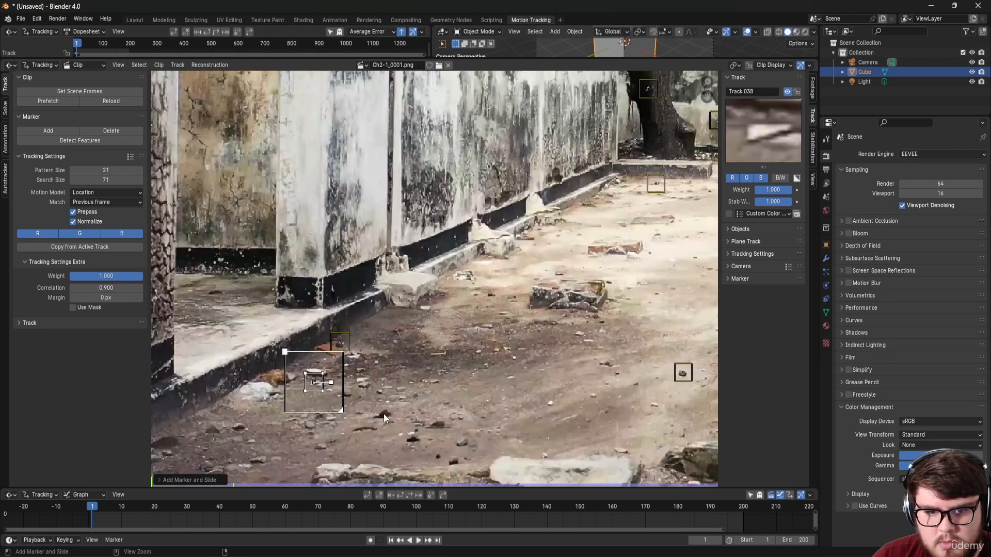
ctrl+click(383, 414)
ctrl+click(378, 392)
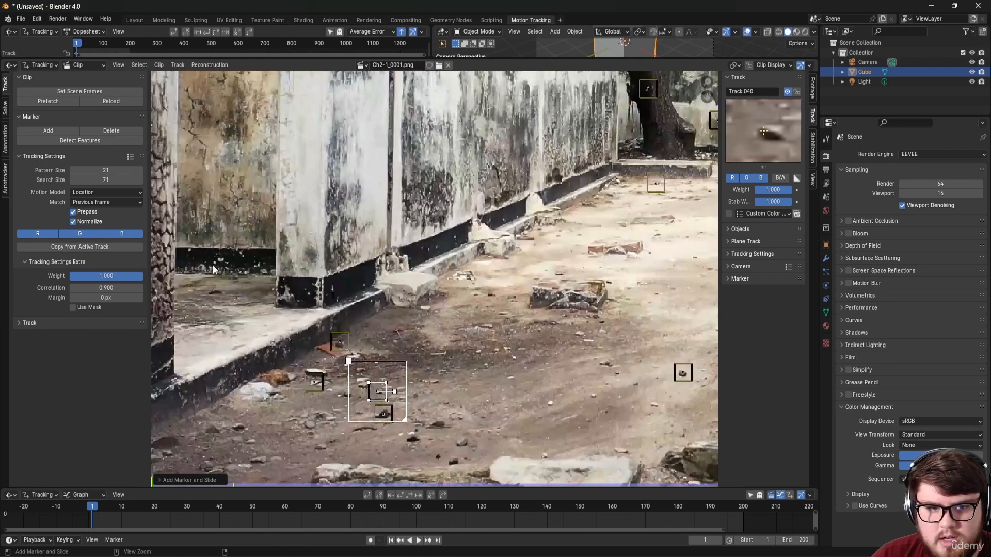
Step: Add markers on the inner wall seen through the archway, a dark pebble near the front slab, and debris before the broken block
ctrl+click(190, 251)
ctrl+click(432, 459)
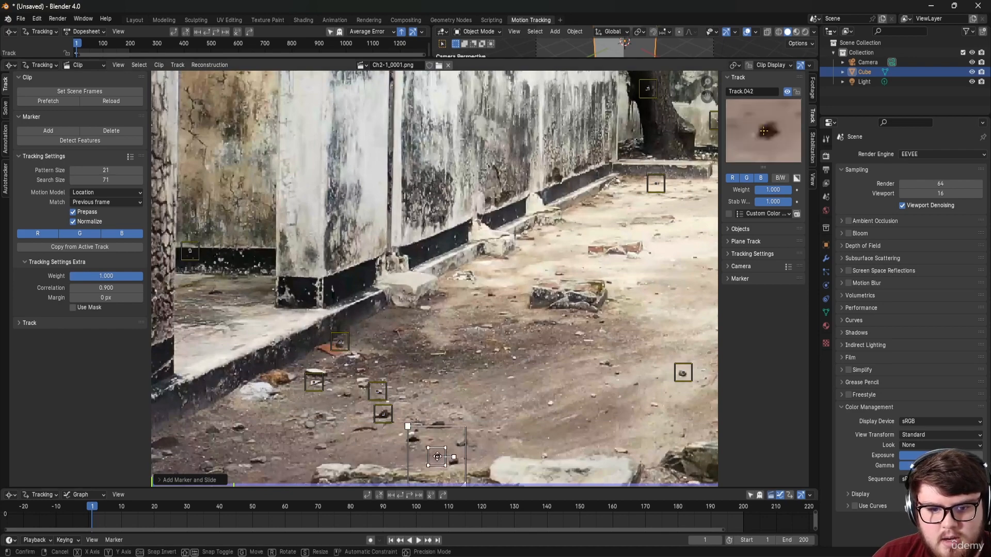
middle_drag(481, 278, 352, 297)
ctrl+click(361, 315)
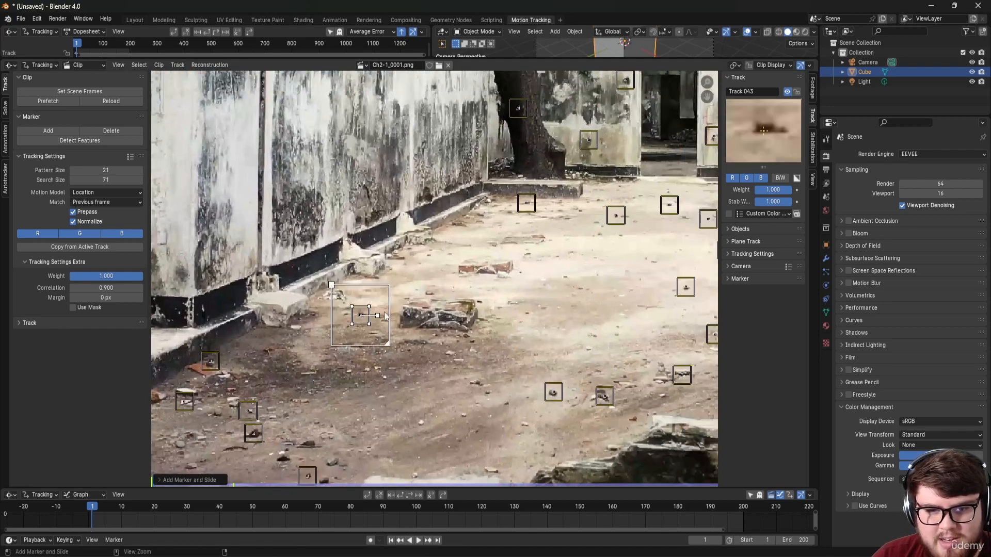
Step: Add three ground markers: two on dark specks beside the broken concrete block and one farther back near the wall's base
middle_drag(469, 272, 471, 322)
scroll(436, 337, up, 4)
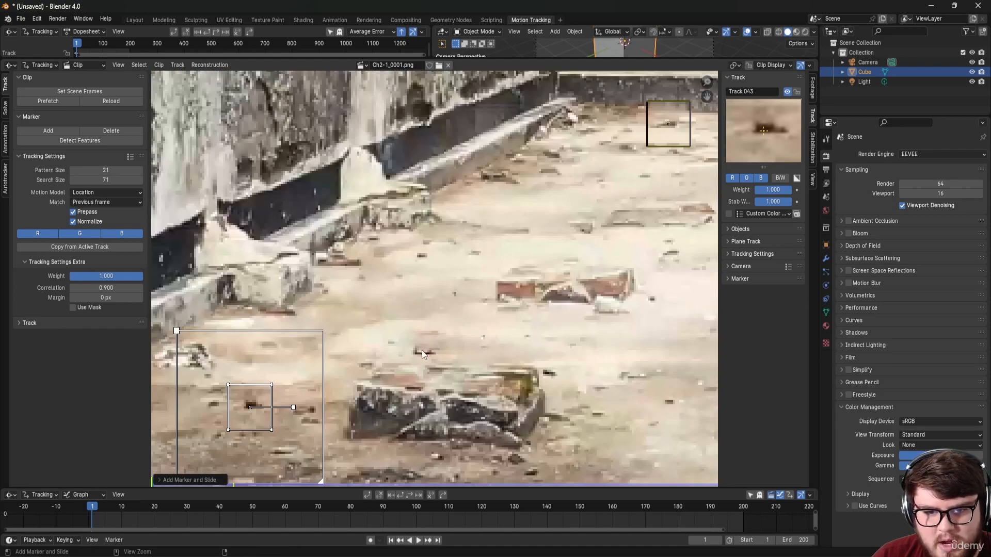
ctrl+click(422, 350)
ctrl+click(548, 376)
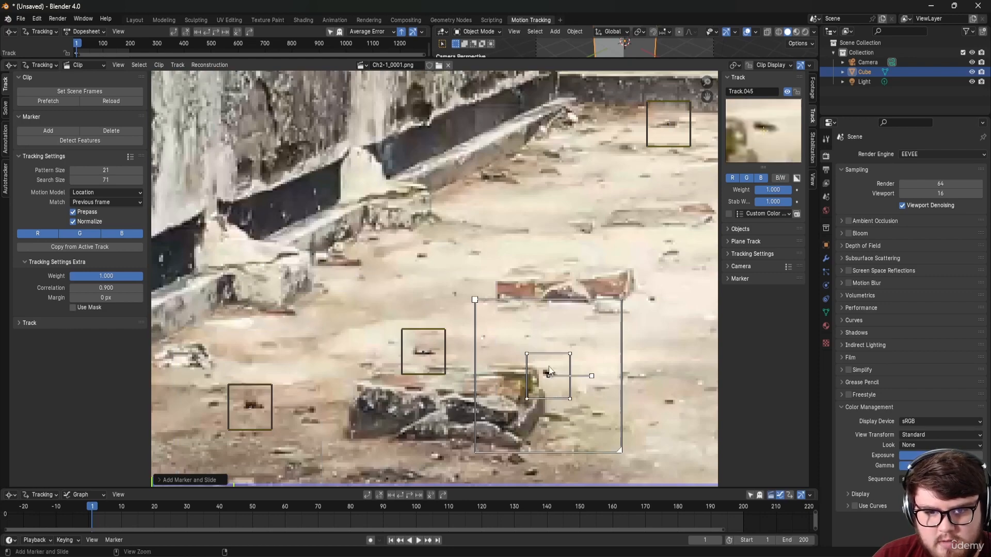
ctrl+click(425, 257)
Step: Add three markers on the left-hand wall's stains beyond the vertical seam and one on the tree trunk above the roofline
scroll(395, 255, down, 7)
middle_drag(402, 171, 383, 271)
scroll(383, 271, up, 4)
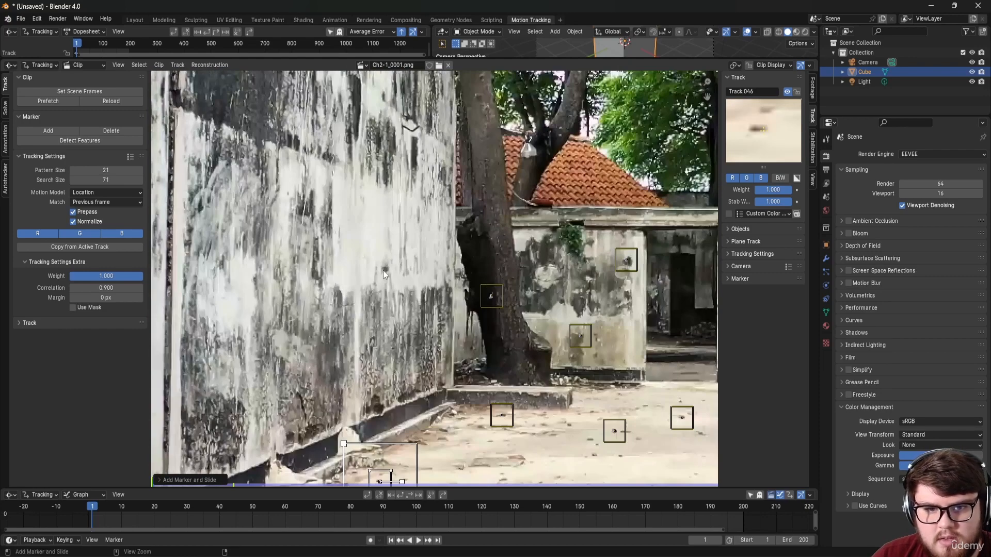
ctrl+click(383, 271)
middle_drag(334, 159, 385, 290)
ctrl+click(438, 227)
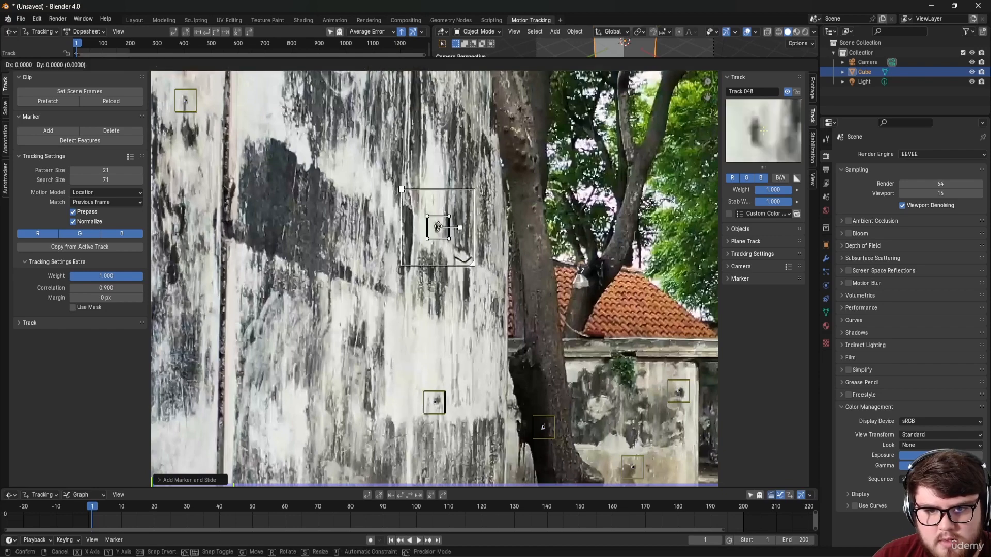
ctrl+click(534, 185)
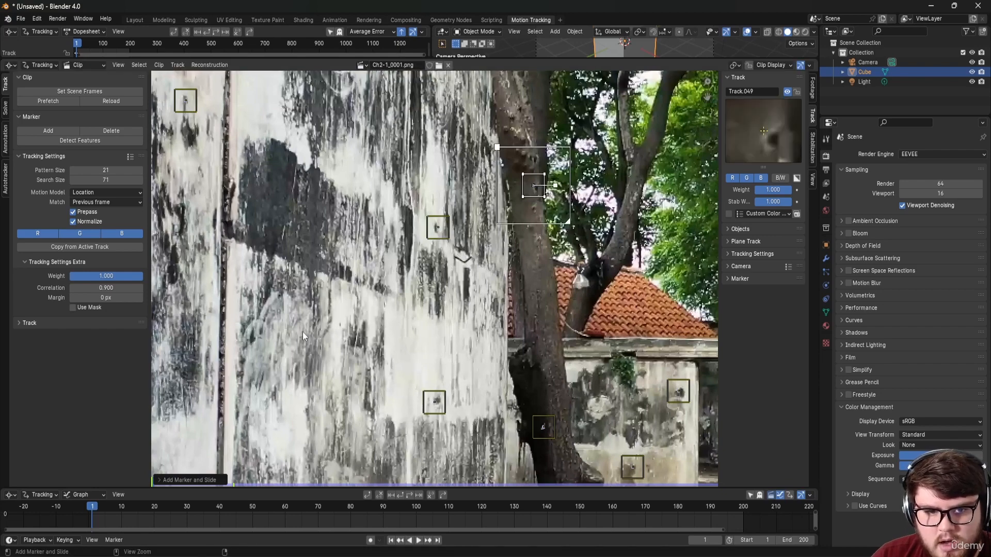
ctrl+click(253, 337)
scroll(317, 255, down, 5)
scroll(301, 350, up, 3)
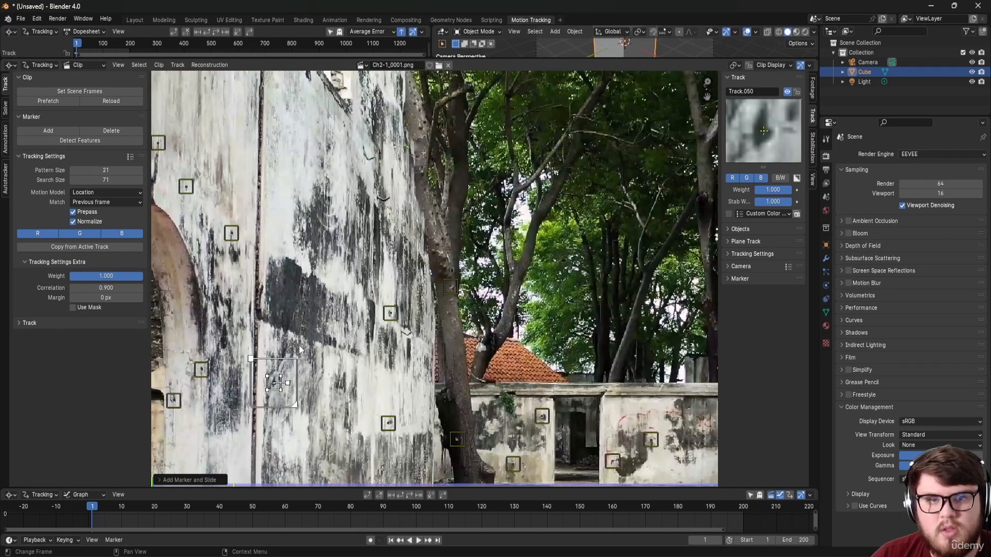
scroll(301, 350, down, 3)
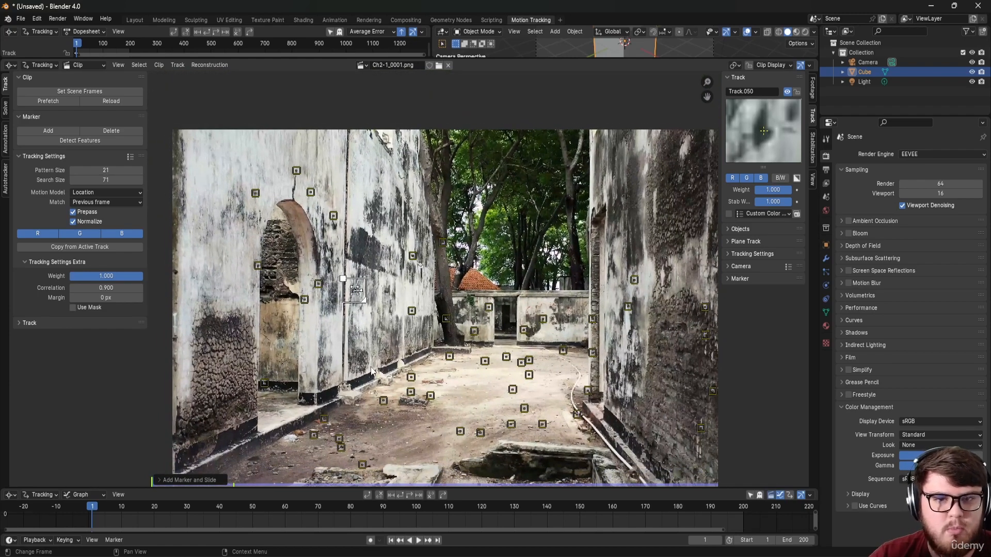
scroll(521, 240, up, 6)
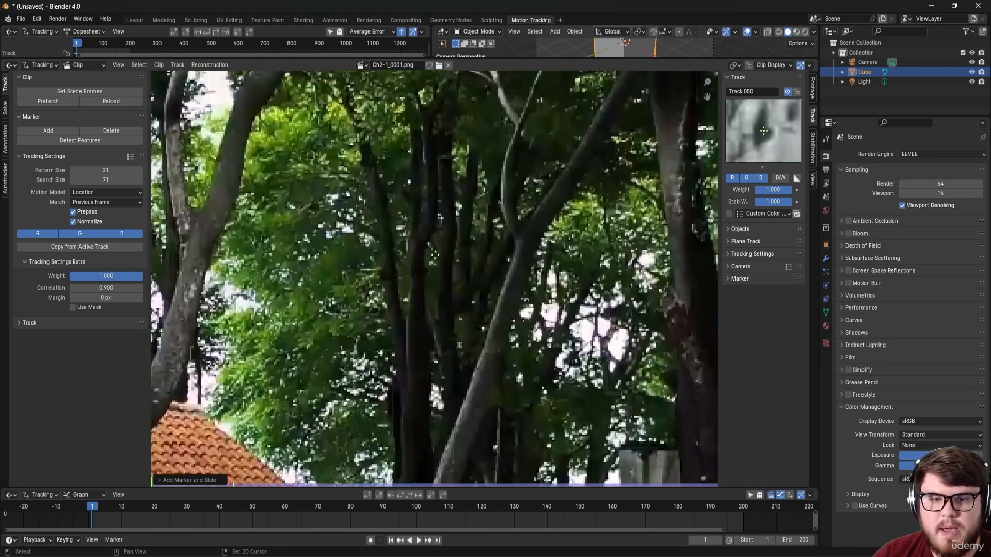
middle_drag(435, 255, 430, 257)
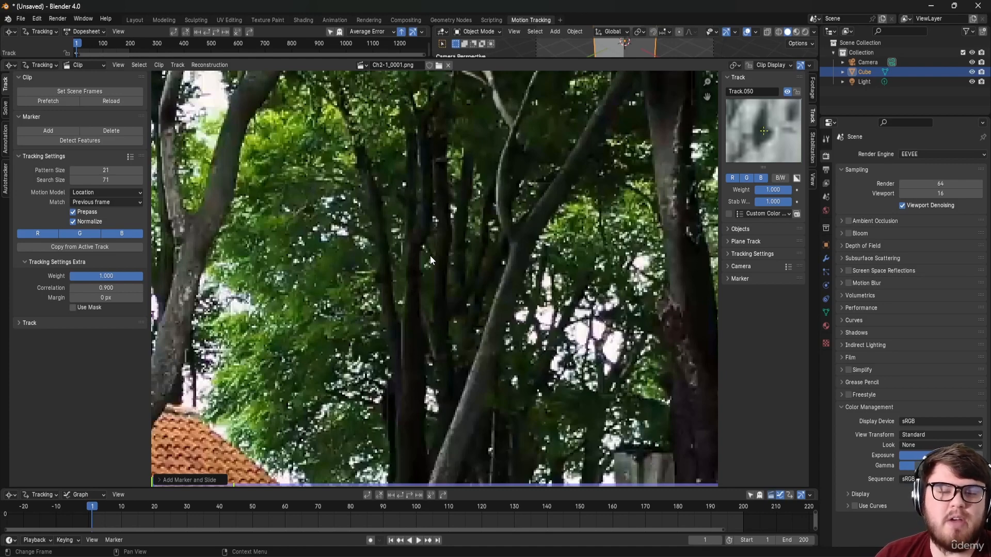
scroll(430, 256, down, 8)
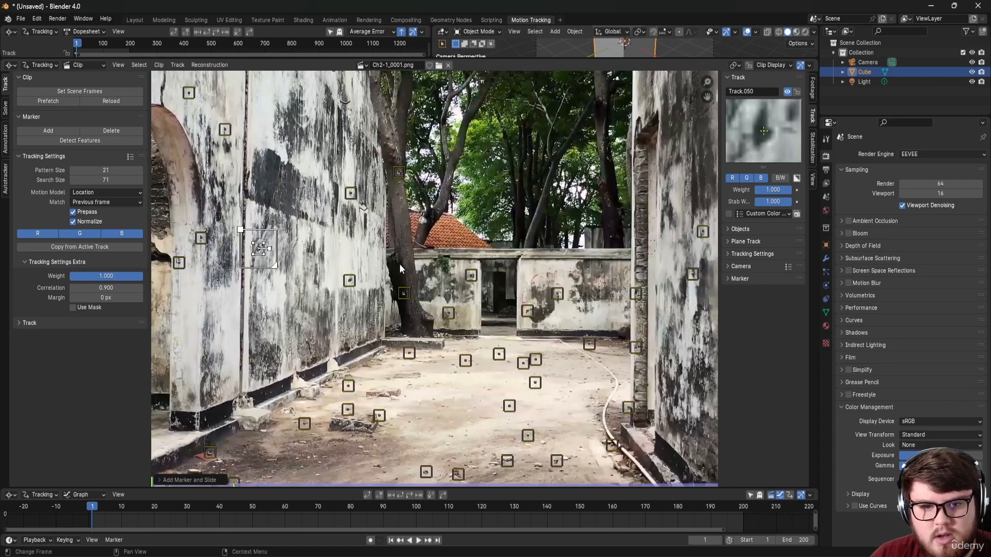
Step: Add two markers just above the left-hand wall's black base and two on pebbles in the open ground near the tree
scroll(346, 330, up, 5)
ctrl+click(411, 347)
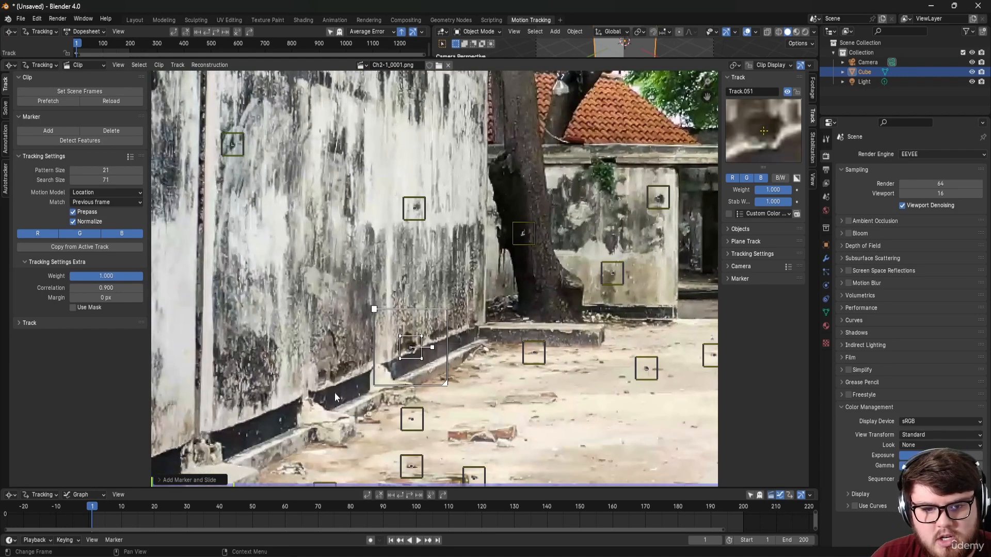
ctrl+click(322, 374)
mouse_move(462, 368)
middle_down()
mouse_move(490, 321)
mouse_move(335, 327)
mouse_move(304, 250)
middle_up()
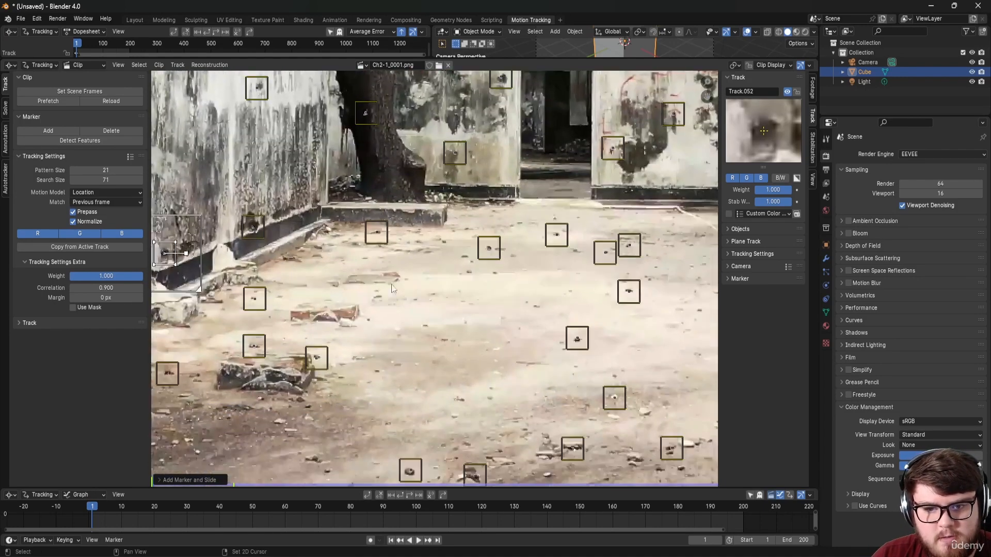
ctrl+click(467, 275)
ctrl+click(465, 225)
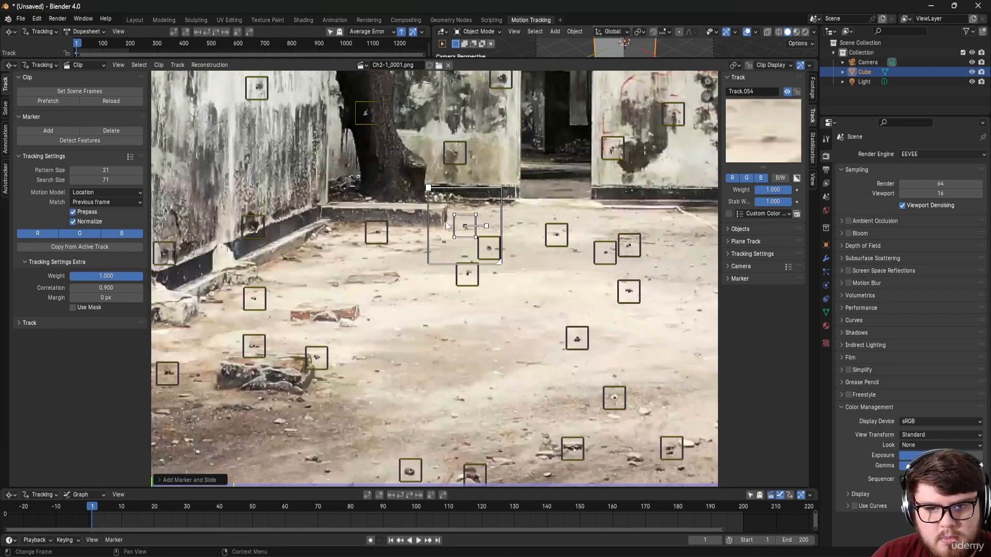
Step: Add four markers up the left-hand wall: two near the dark patch's lower edge, one above the patch, and one on the upper hook-shaped detail
scroll(480, 207, down, 5)
middle_drag(480, 198, 434, 309)
scroll(361, 268, up, 4)
ctrl+click(355, 252)
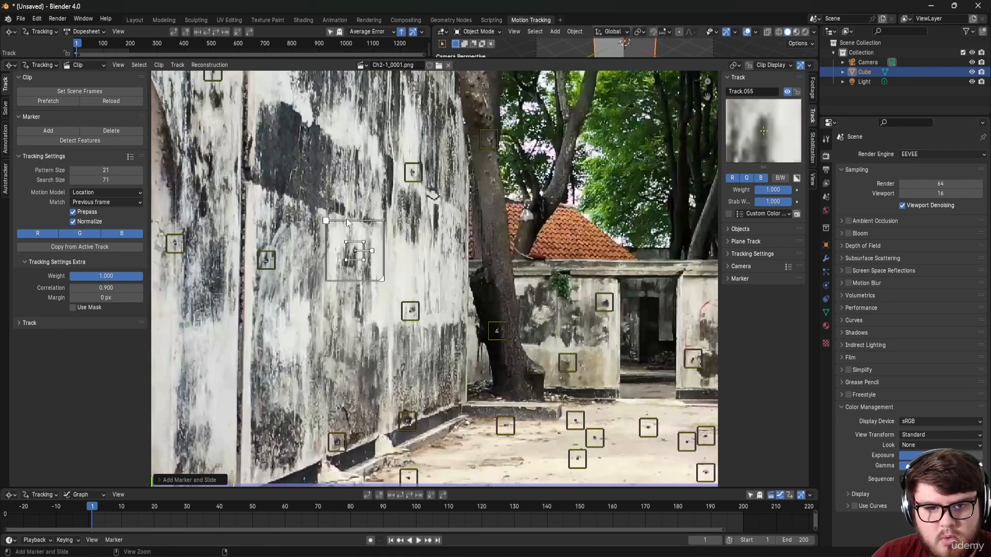
ctrl+click(343, 209)
middle_drag(357, 105, 370, 200)
ctrl+click(358, 152)
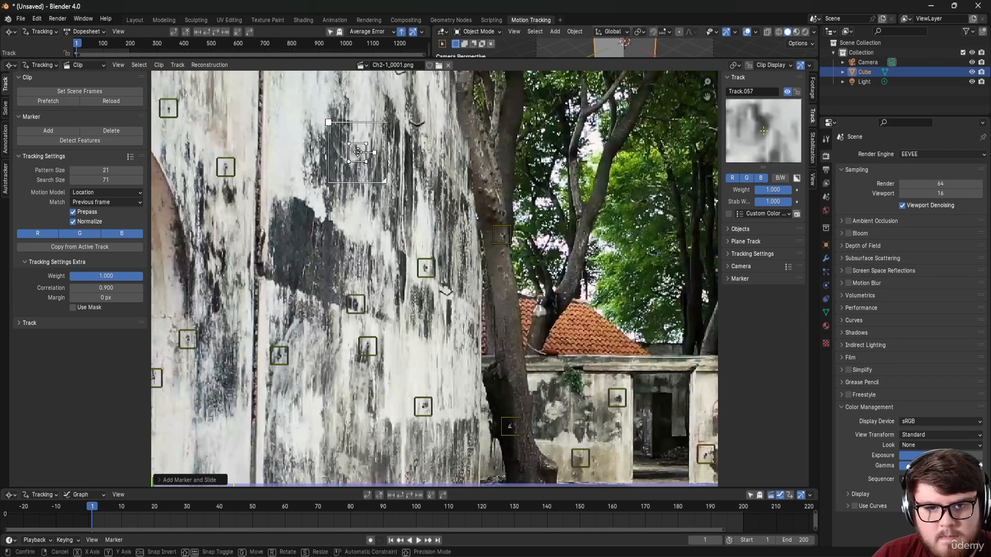
middle_drag(395, 103, 387, 197)
ctrl+click(395, 166)
Step: Select all the tracking markers placed on the footage
scroll(395, 165, down, 6)
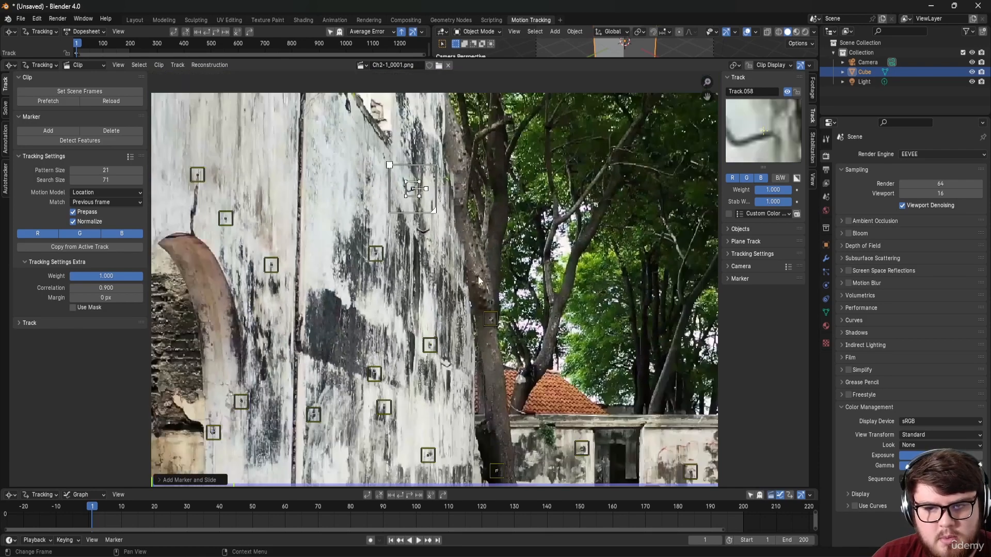
middle_drag(556, 397, 511, 365)
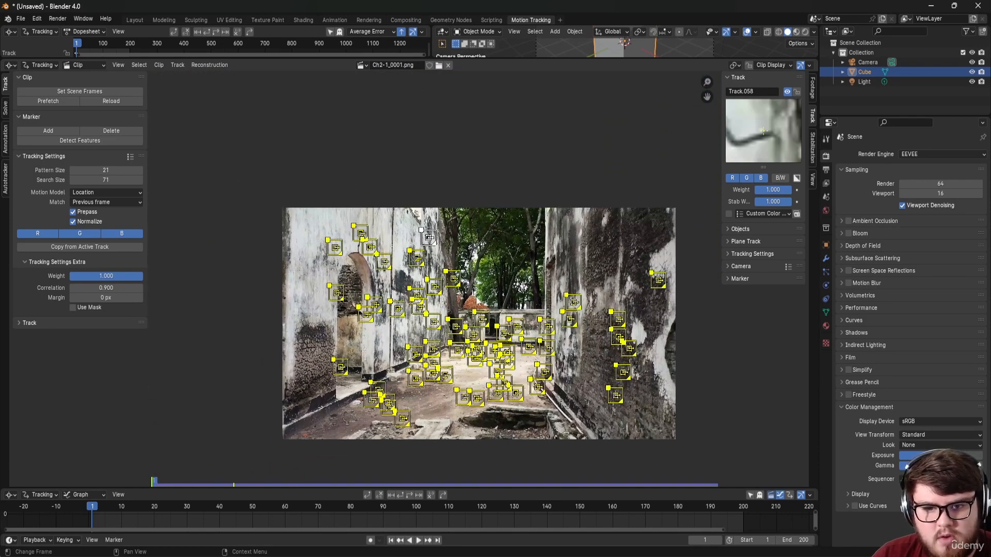
scroll(512, 367, up, 1)
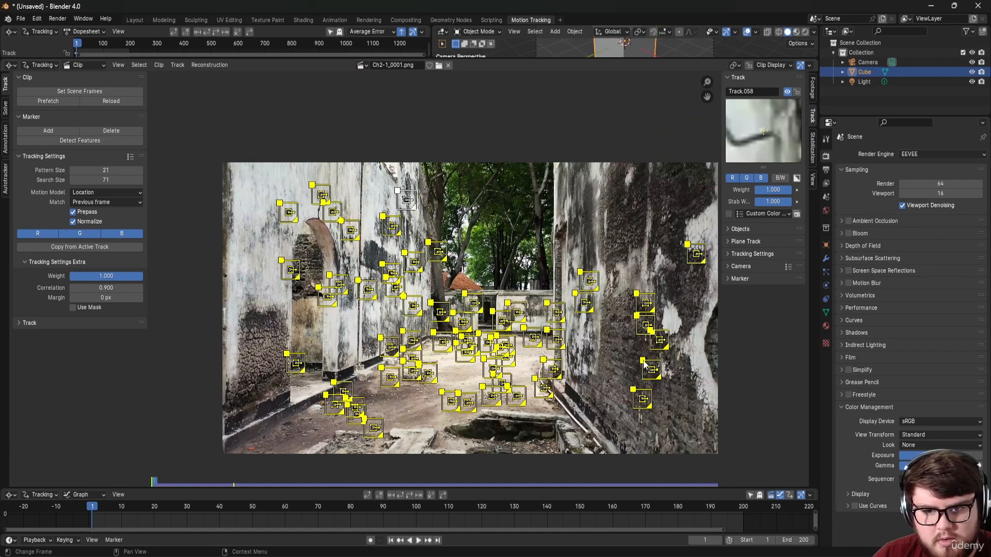
Step: Track all the selected markers forward through the footage to frame 200
scroll(510, 326, up, 6)
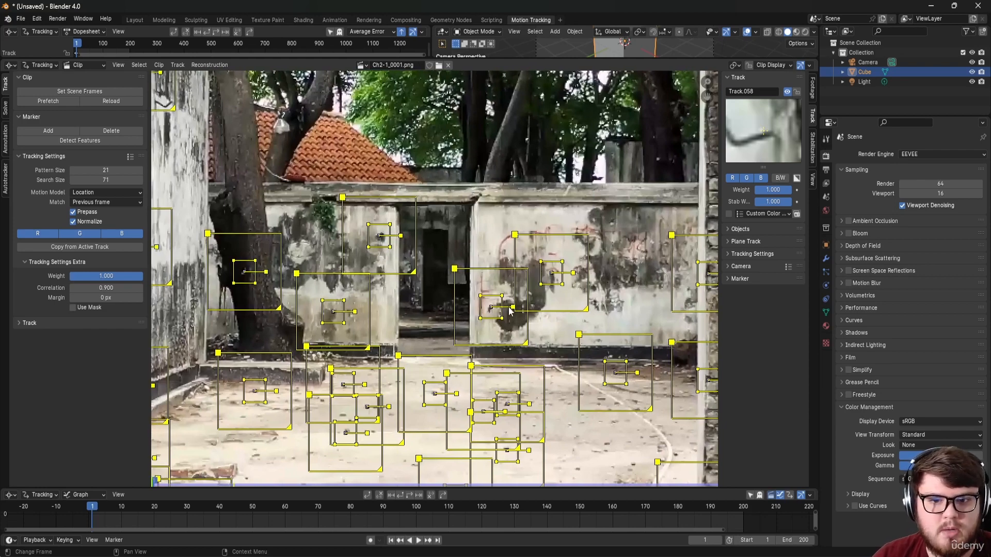
scroll(499, 309, down, 7)
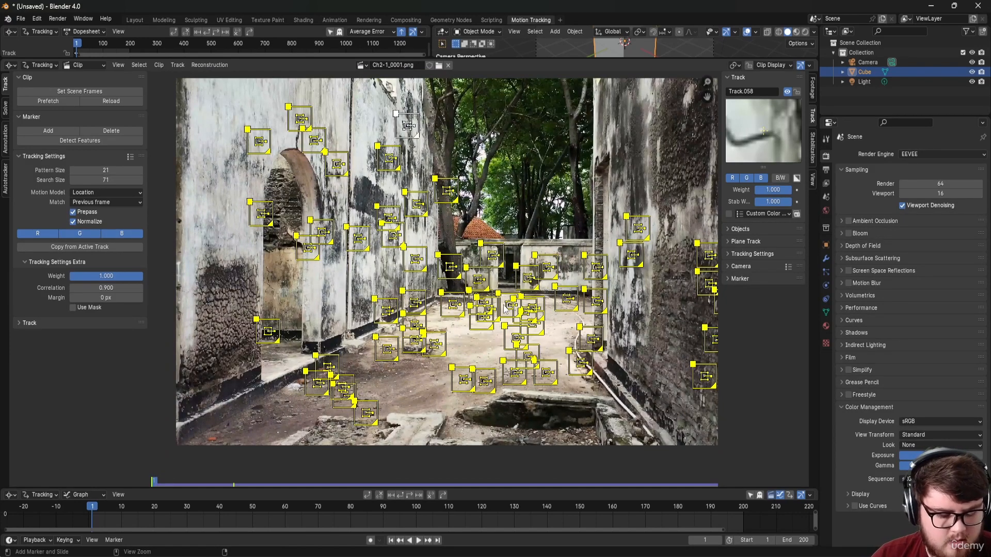
key(ctrl+t)
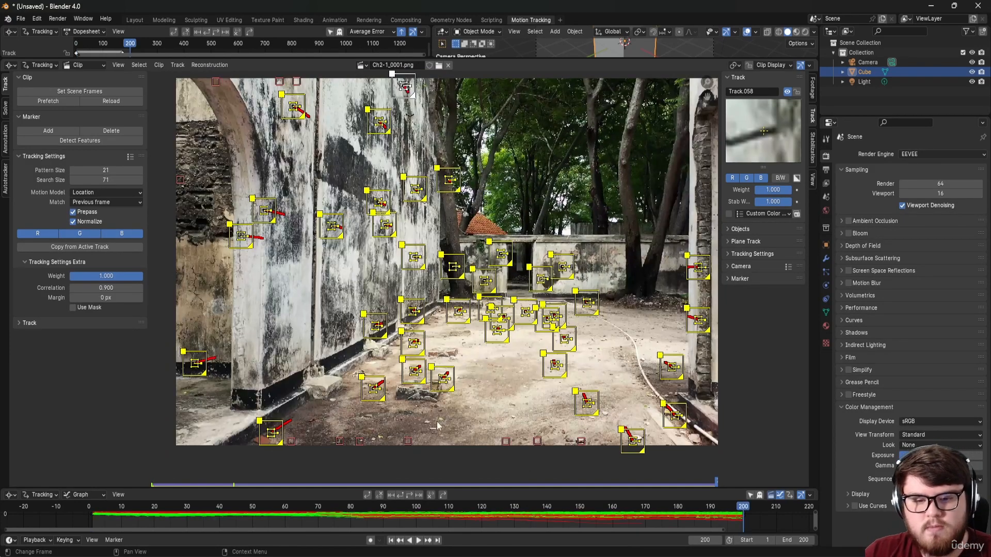
Step: Deselect the markers and examine their motion paths on the ground, back wall and side walls around frames 30 and 24
mouse_move(416, 516)
mouse_down()
mouse_move(139, 516)
mouse_move(188, 503)
mouse_up()
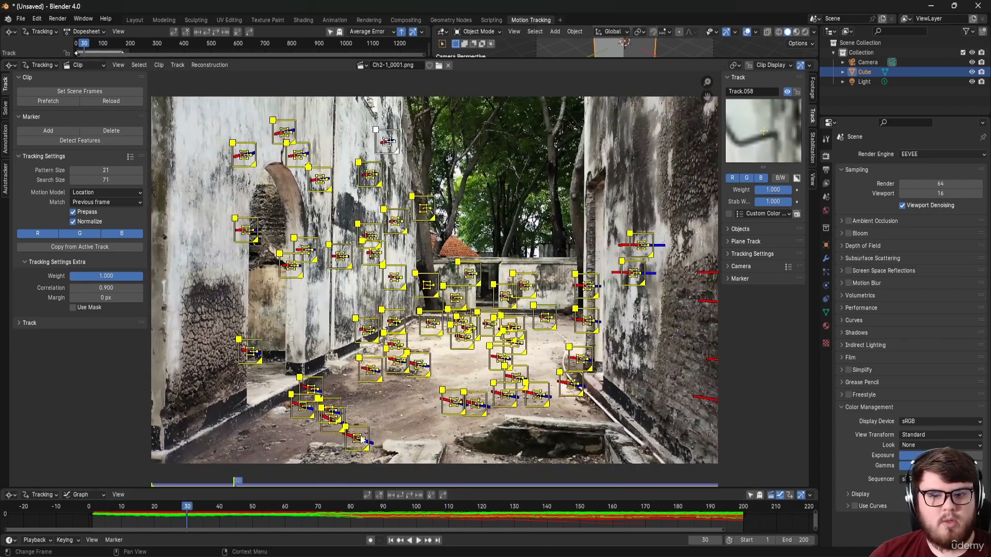
click(382, 424)
scroll(383, 425, up, 3)
scroll(475, 337, up, 3)
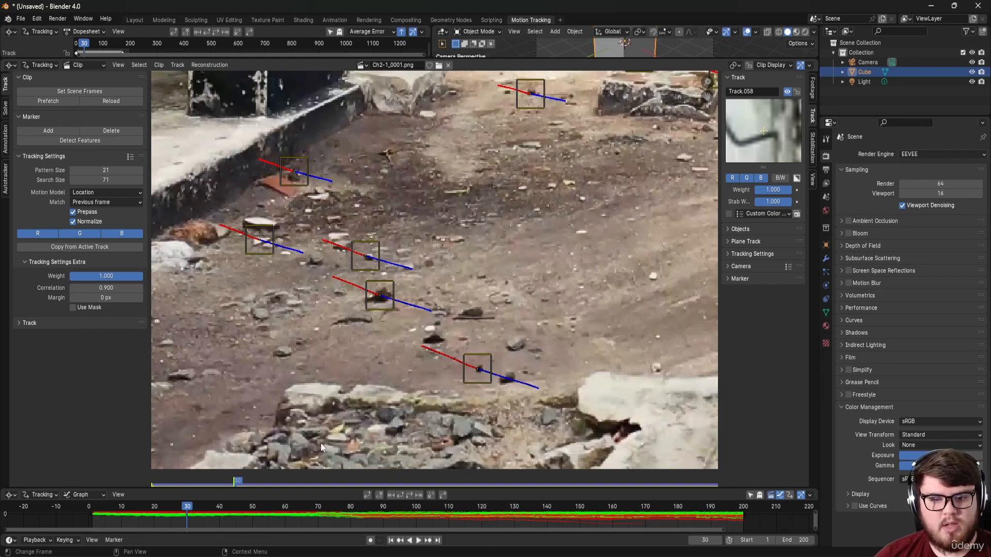
mouse_move(187, 508)
mouse_down()
mouse_move(238, 507)
mouse_move(168, 509)
mouse_up()
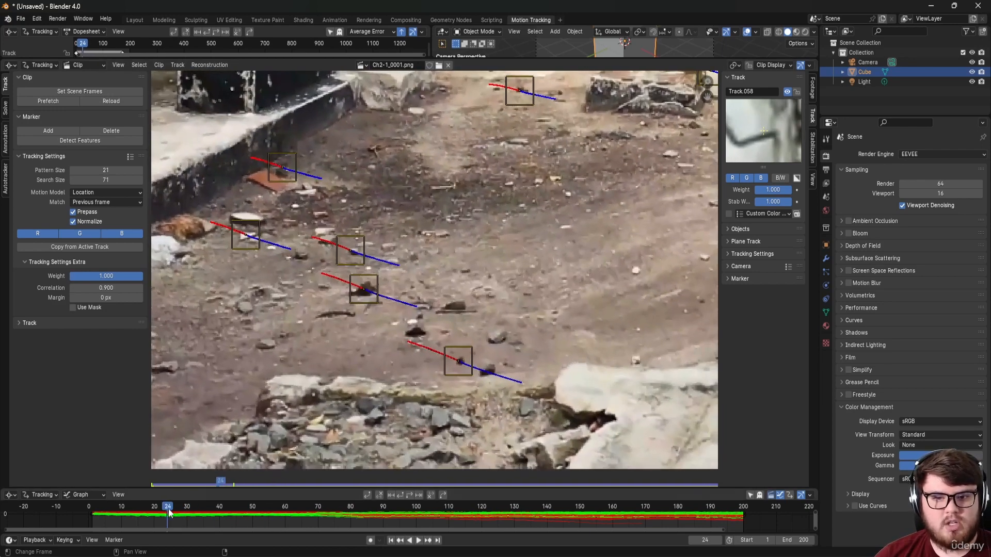
scroll(370, 340, down, 5)
scroll(444, 281, up, 6)
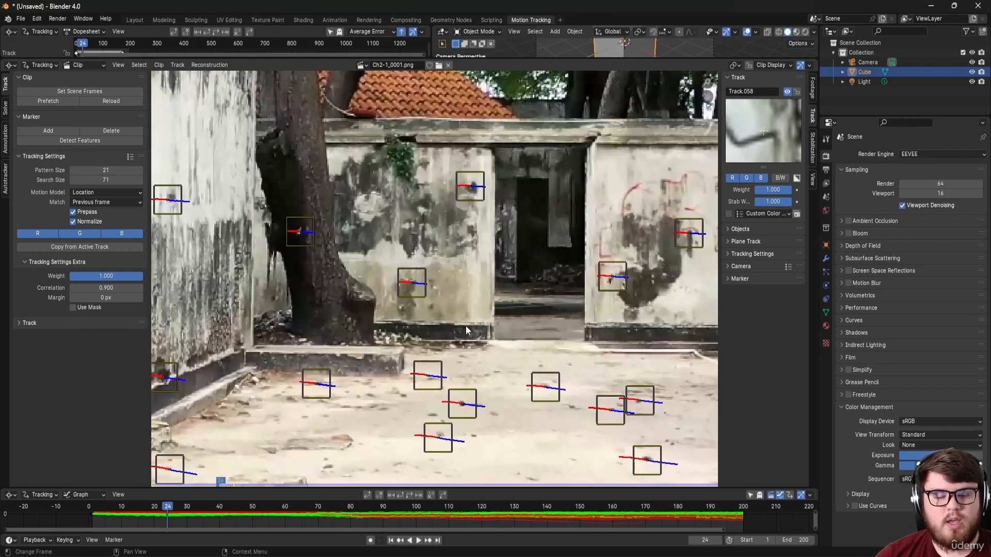
scroll(458, 269, up, 6)
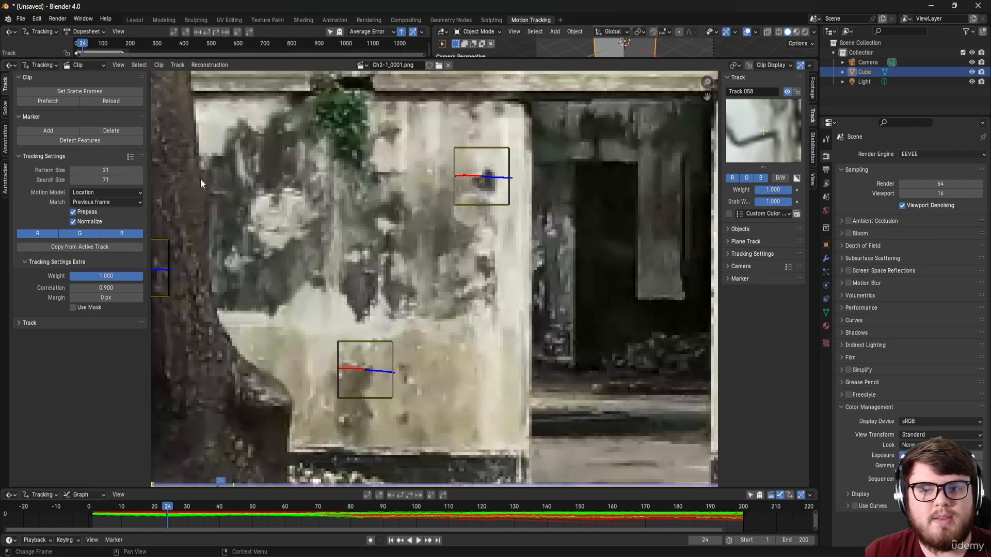
scroll(430, 273, down, 6)
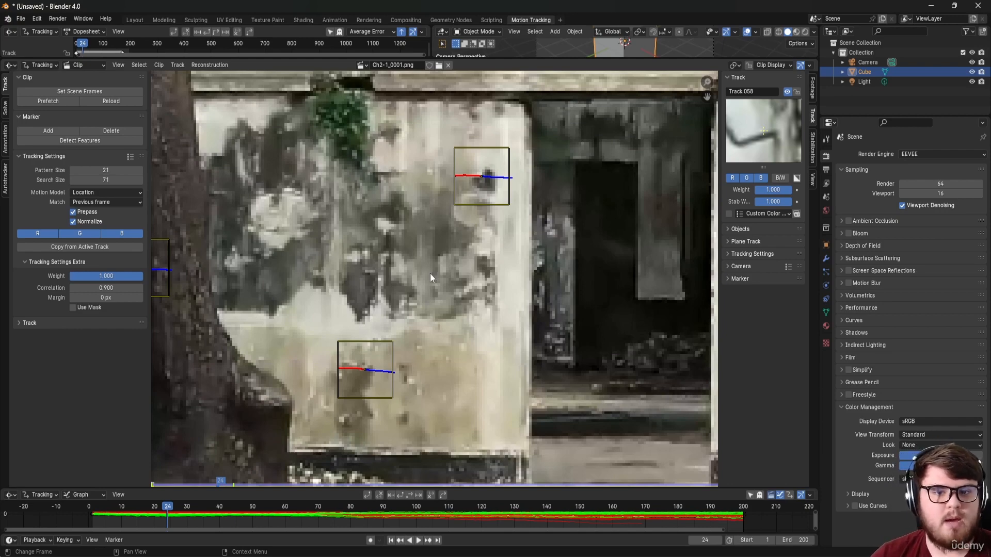
scroll(392, 370, up, 1)
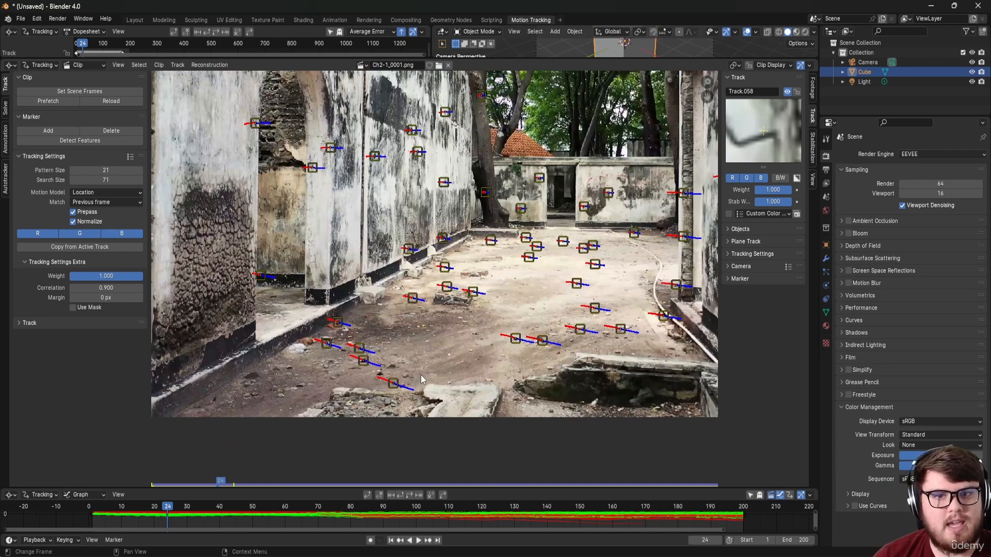
scroll(484, 320, down, 3)
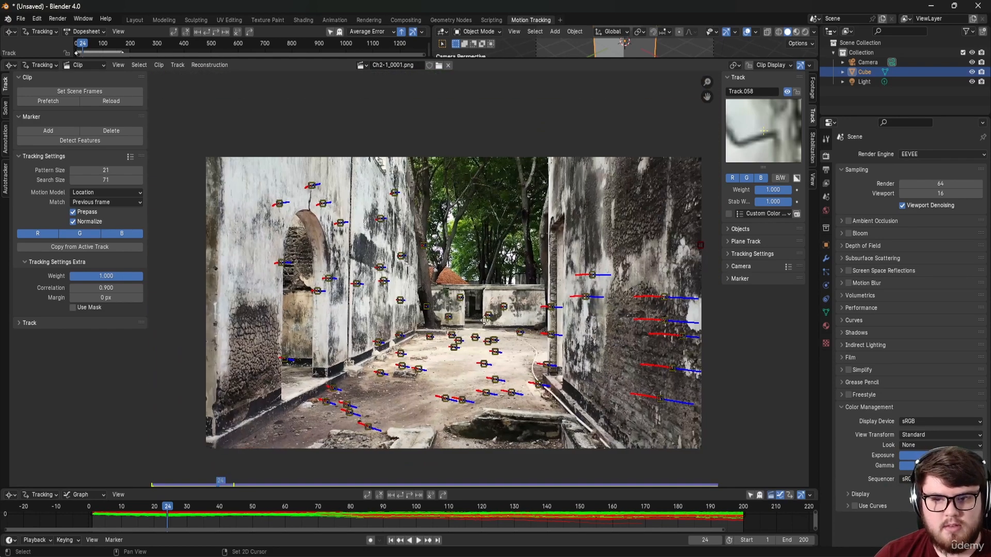
middle_drag(484, 321, 464, 305)
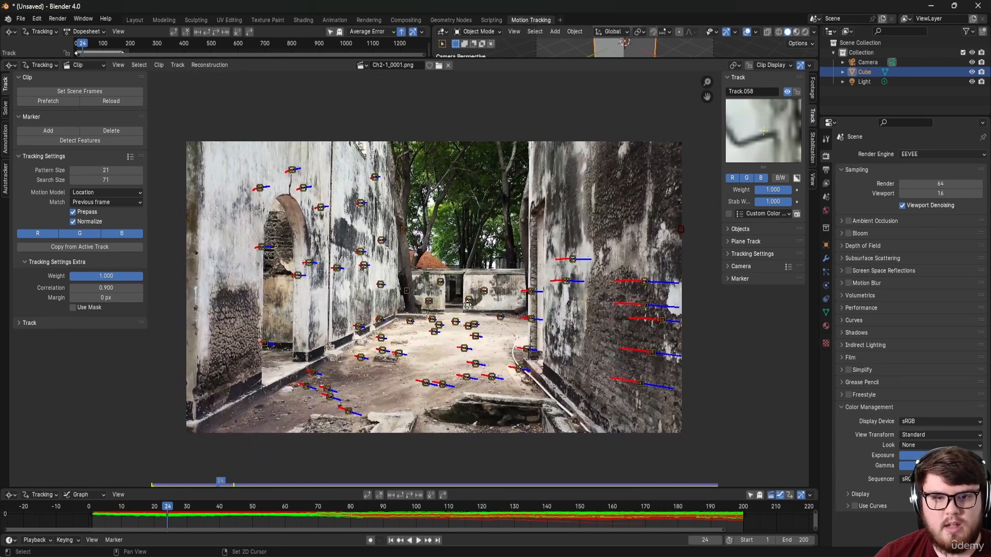
Step: Bring up the camera solve settings and review the marker paths between frames 58 and 140 to choose the solve keyframes
click(6, 107)
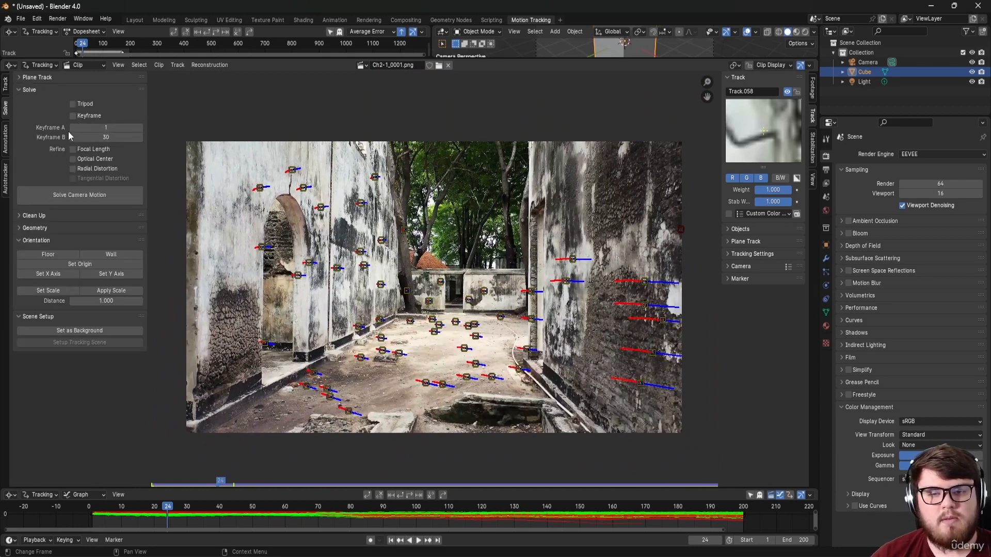
drag(183, 514, 278, 522)
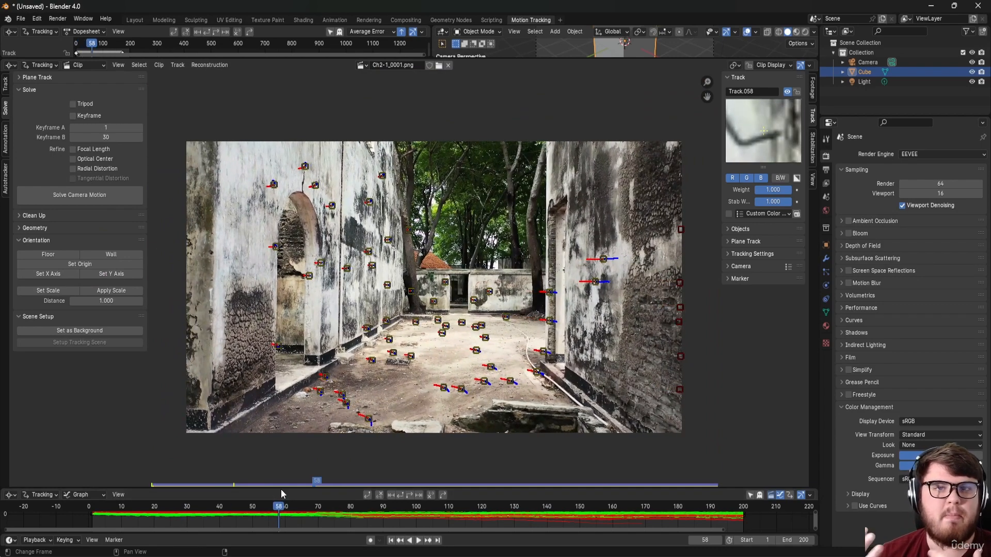
drag(277, 507, 355, 519)
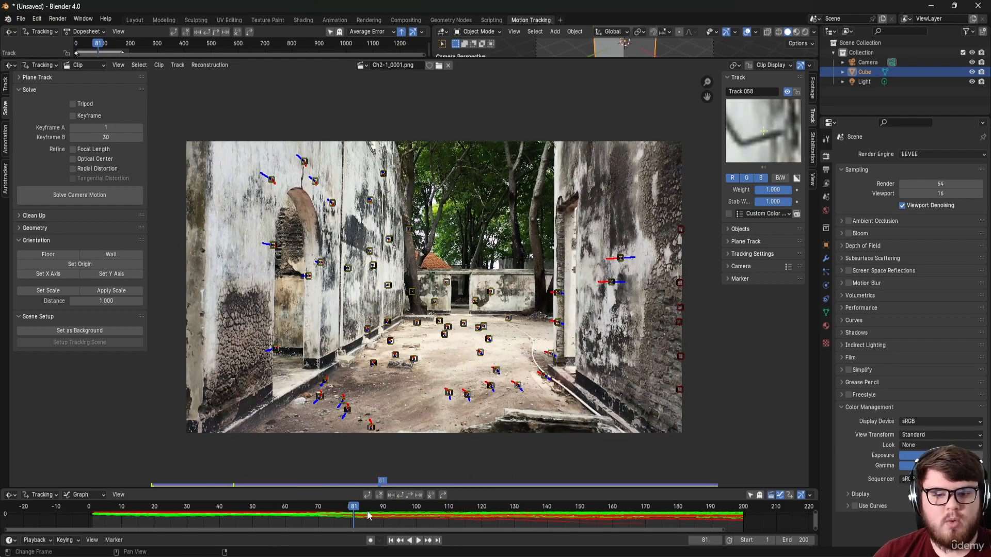
drag(353, 511, 511, 514)
scroll(315, 285, up, 5)
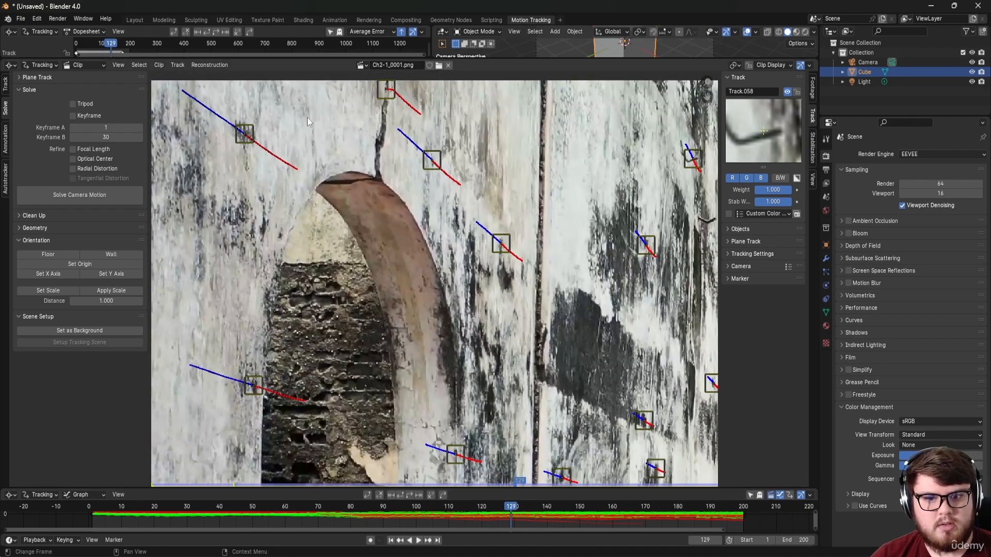
scroll(332, 331, down, 2)
scroll(310, 296, up, 3)
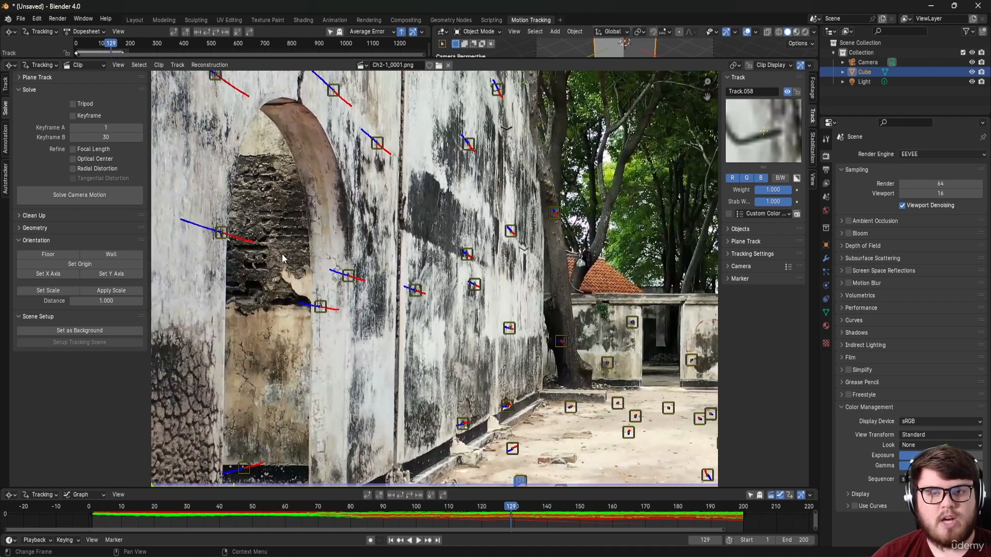
middle_drag(588, 352, 457, 297)
scroll(542, 367, up, 5)
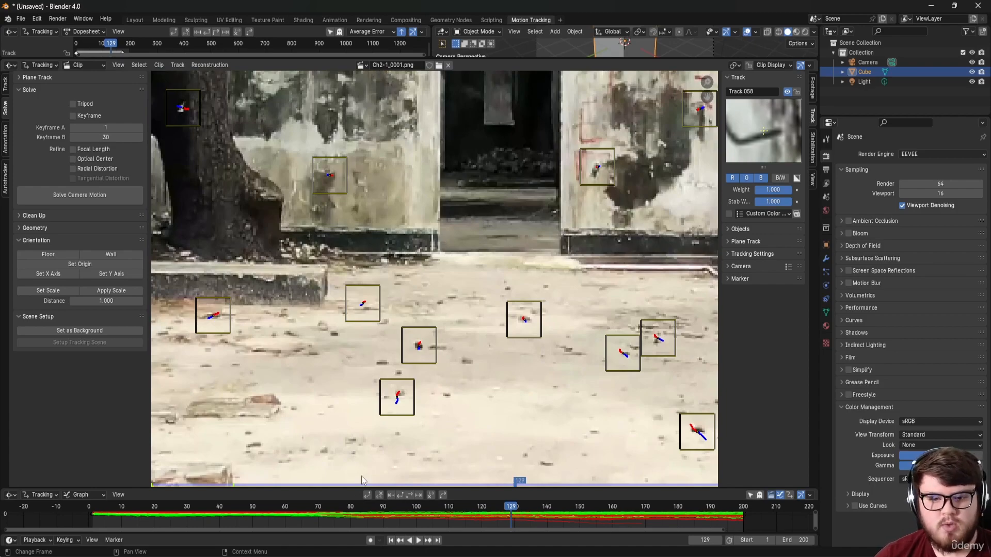
drag(366, 508, 351, 508)
scroll(347, 414, down, 7)
middle_drag(335, 417, 440, 347)
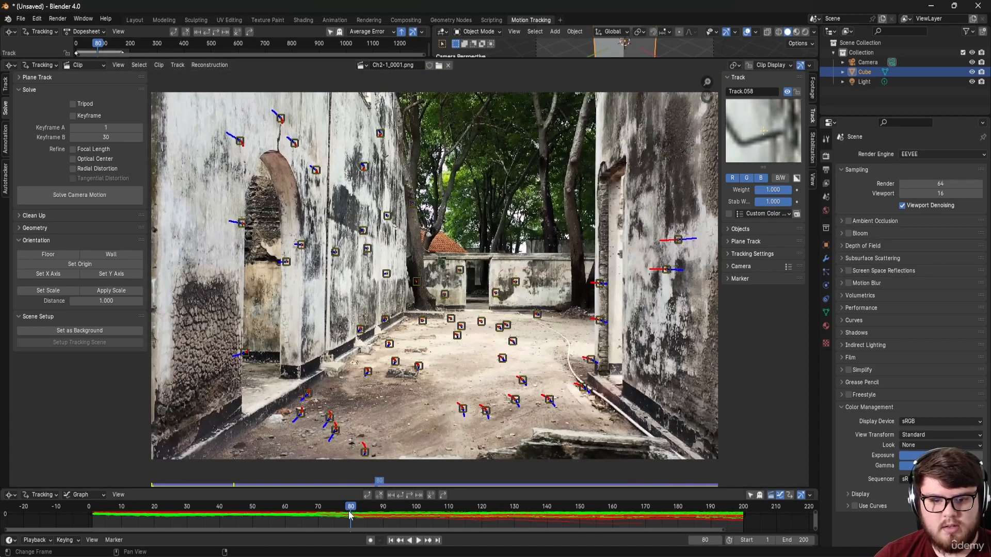
drag(351, 516, 547, 537)
Step: Set the solve's Keyframe A to 80 and Keyframe B to 140
click(94, 131)
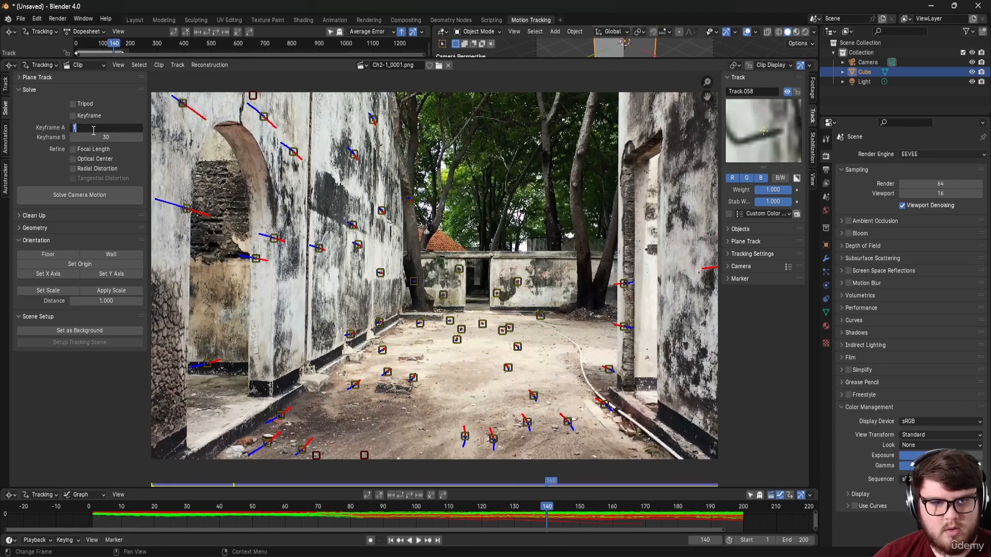
text(80)
key(Tab)
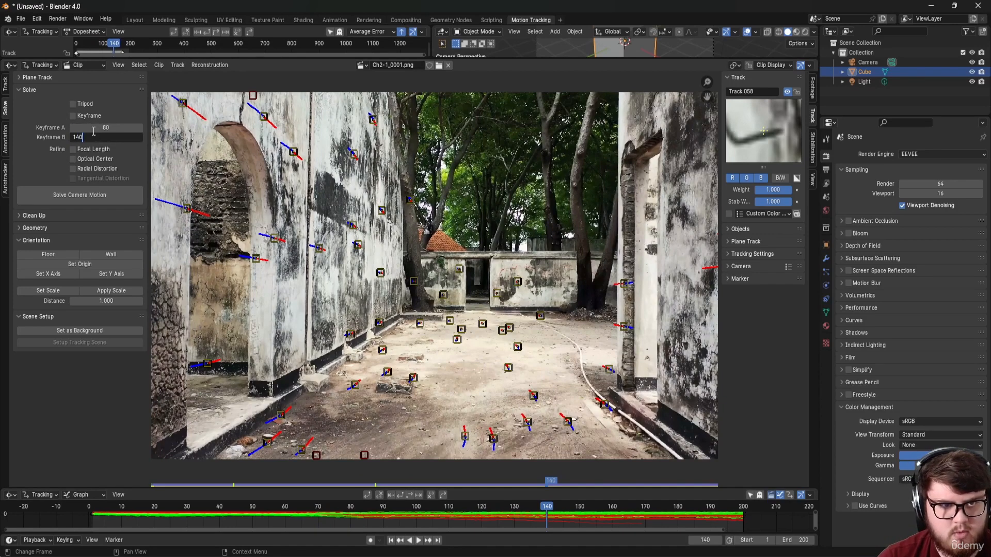
text(140)
key(Return)
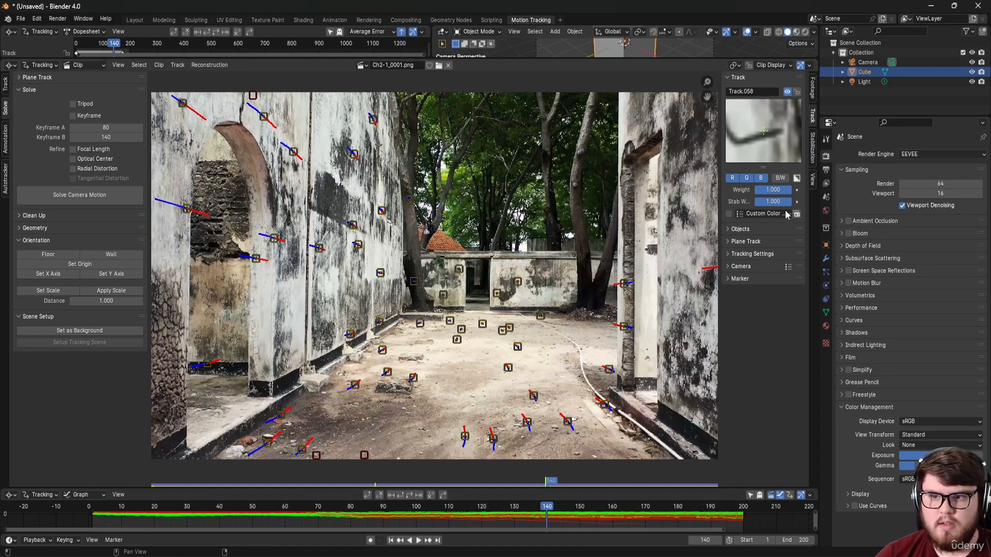
Step: Show the camera lens settings, enable refinement of focal length, optical center and radial distortion, and solve the camera motion
click(742, 267)
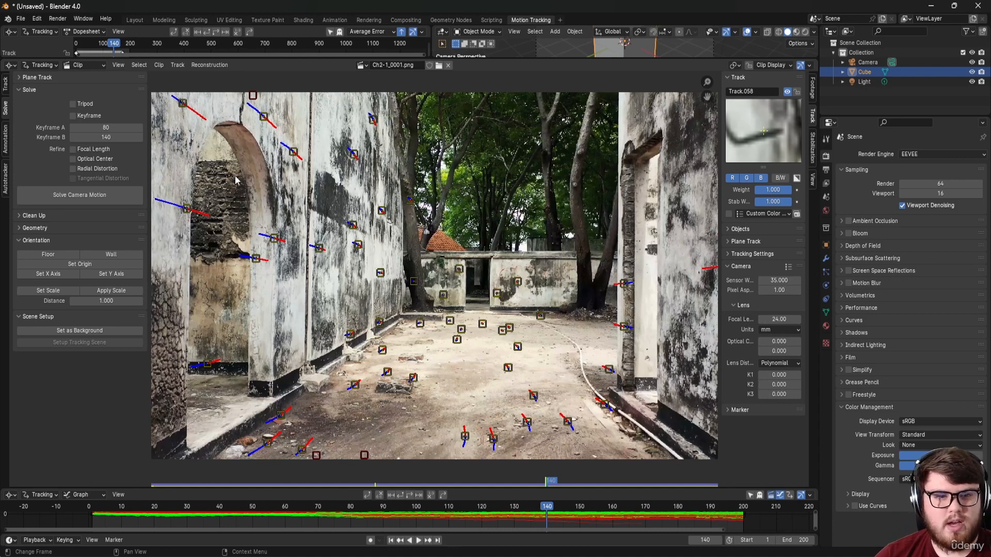
click(90, 150)
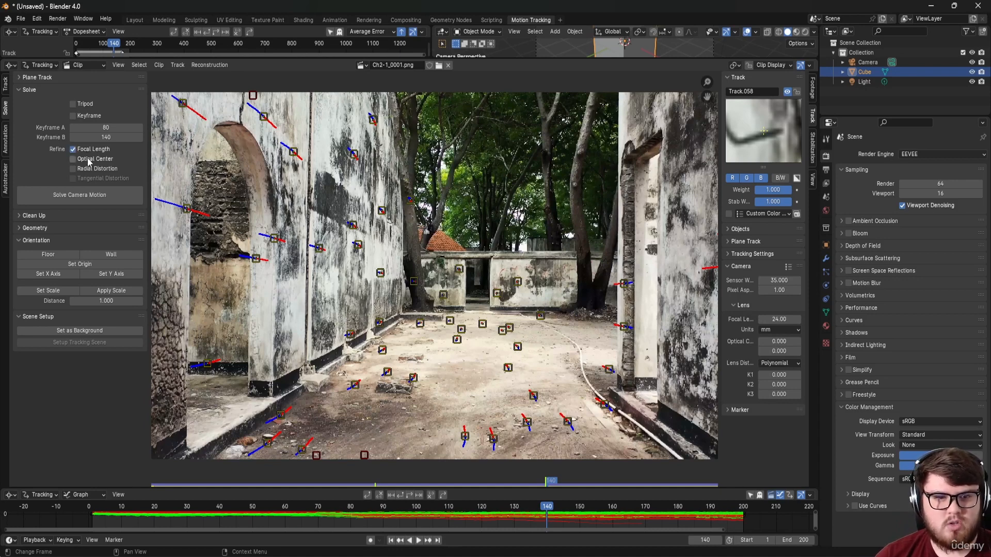
click(89, 159)
click(91, 169)
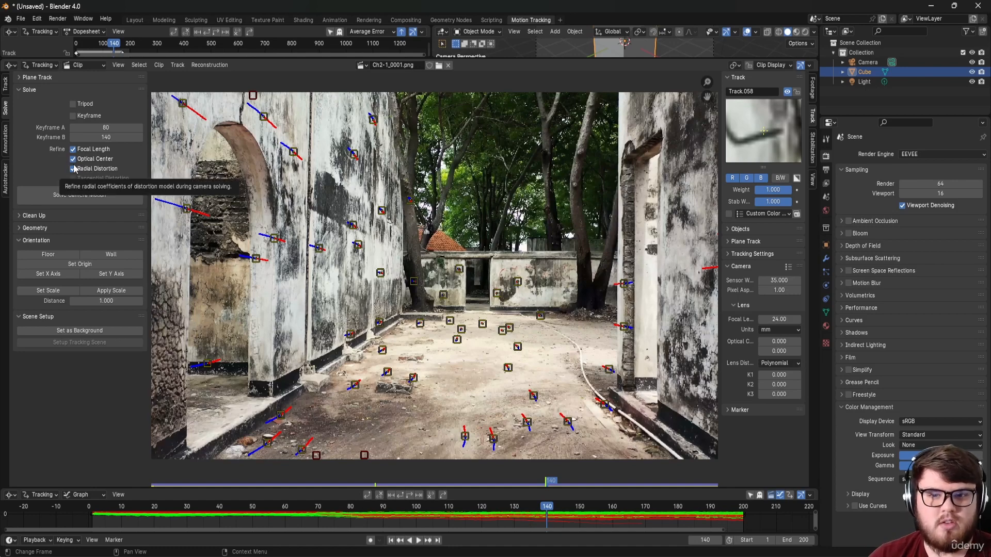
scroll(341, 214, down, 1)
middle_drag(363, 225, 368, 230)
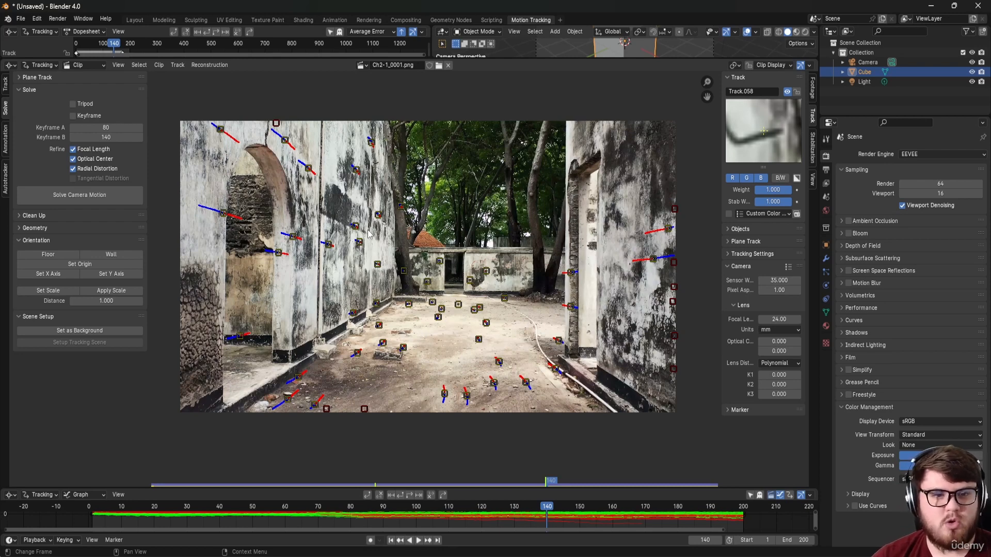
click(83, 197)
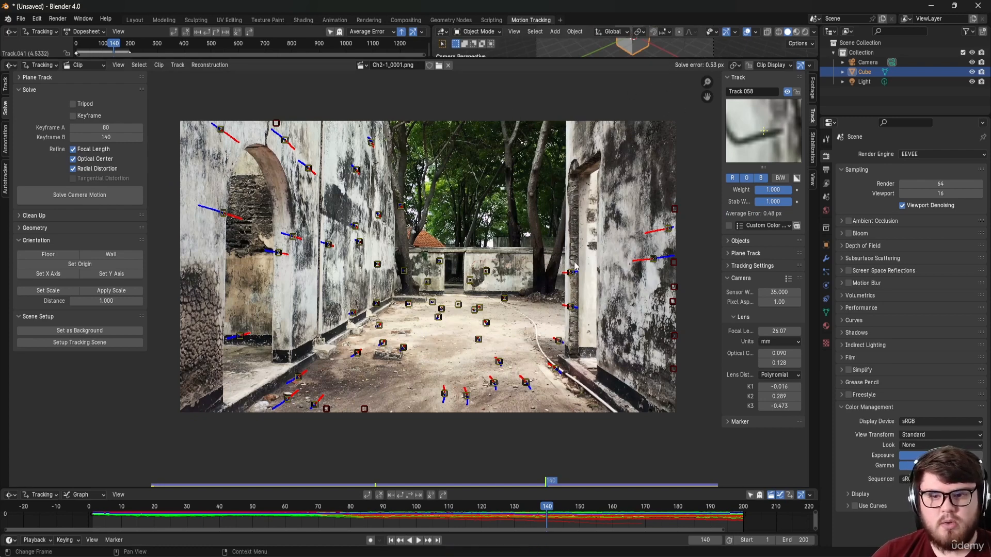
Step: Examine the solved ground markers up close, including one marker's motion path against the pixels of its pebble
scroll(534, 265, up, 2)
middle_drag(505, 280, 548, 249)
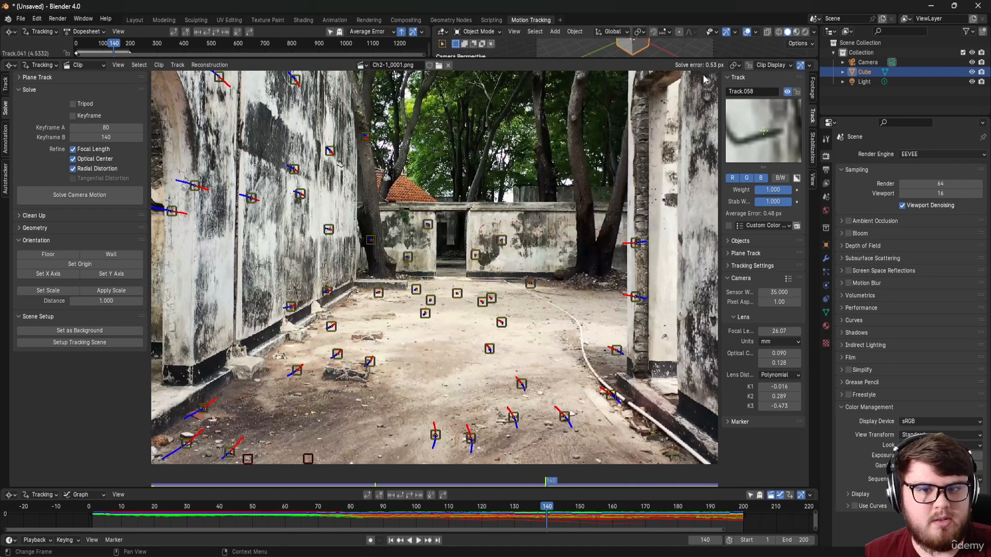
scroll(445, 292, up, 10)
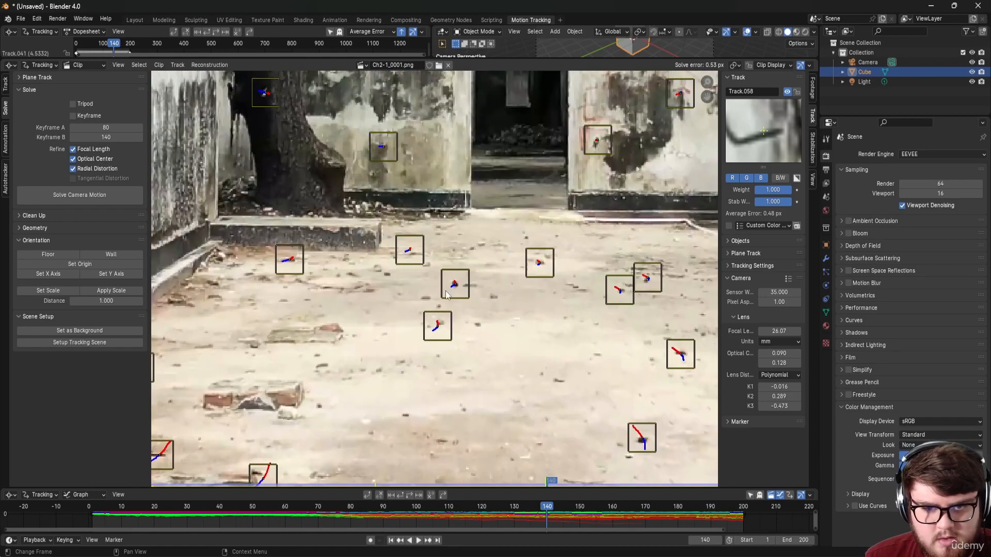
scroll(470, 266, up, 8)
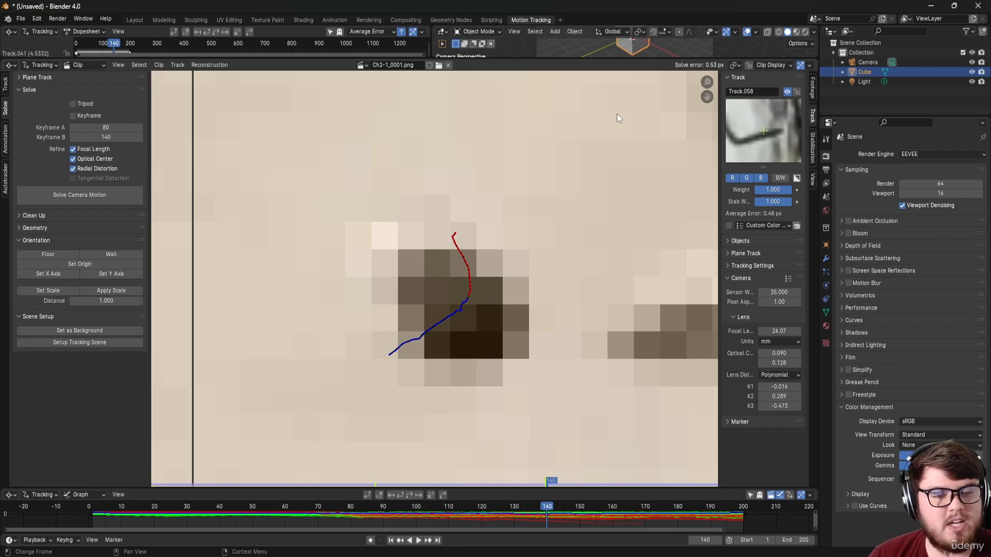
scroll(596, 128, down, 15)
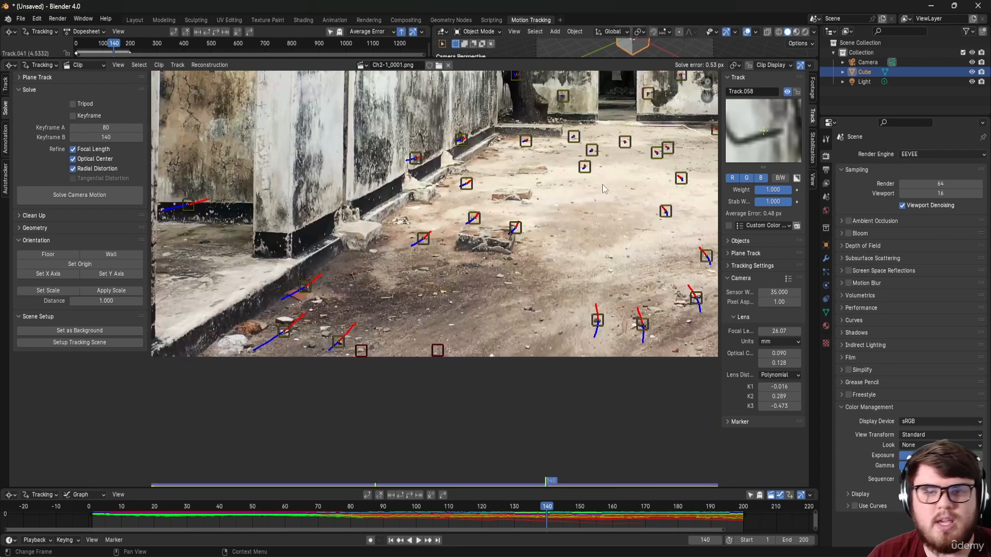
middle_drag(624, 205, 515, 289)
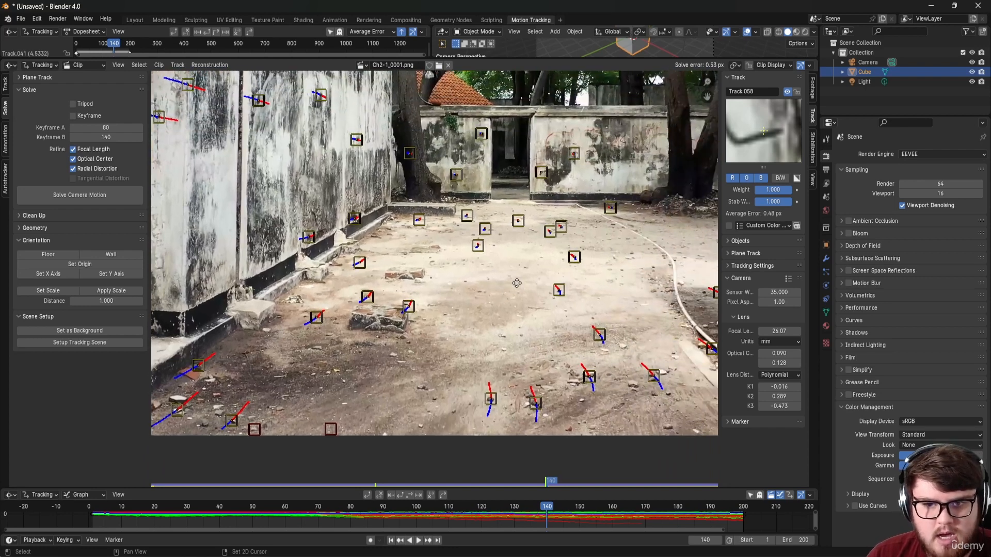
Step: Select all the tracking markers and turn on the Info overlay so each one shows its track name and status
key(a)
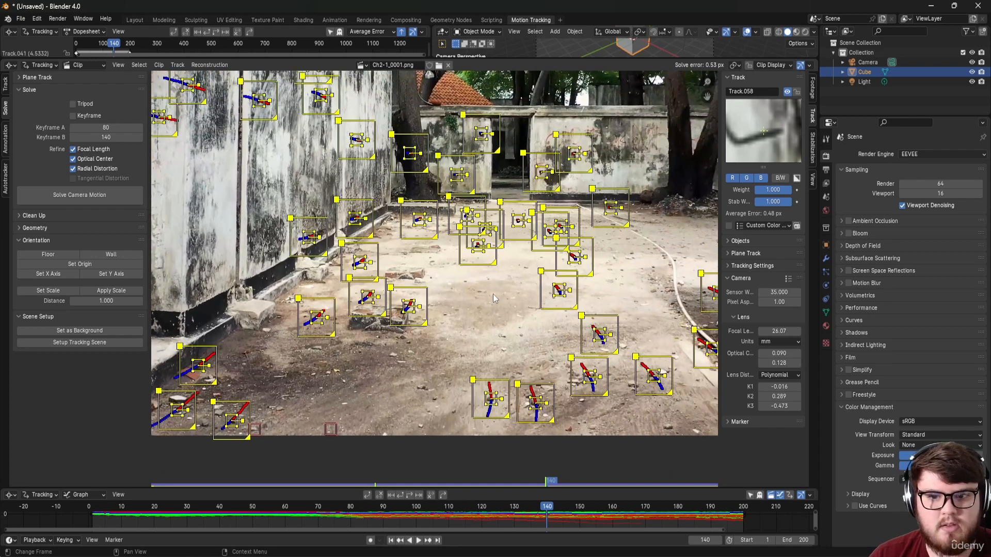
middle_drag(503, 292, 481, 350)
click(770, 64)
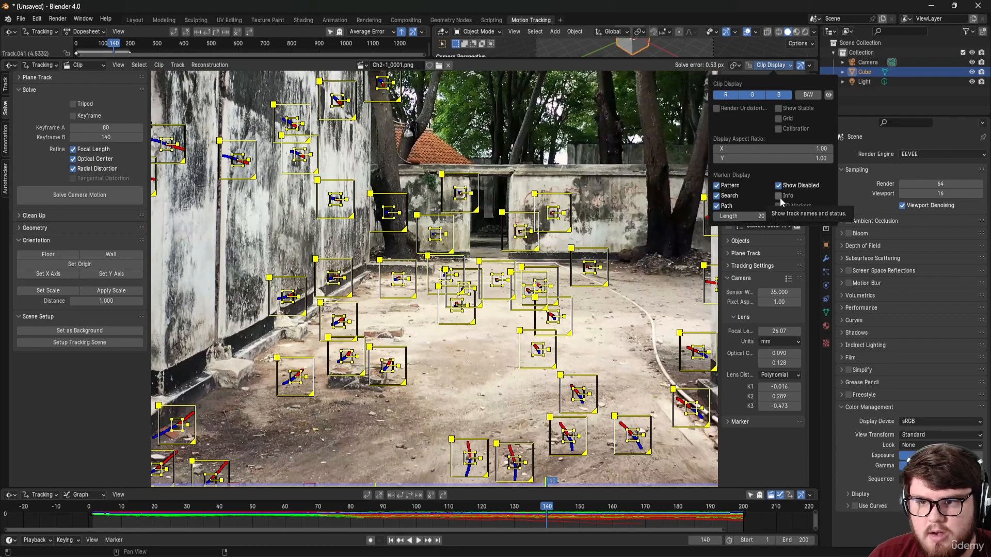
click(779, 196)
middle_drag(625, 345, 559, 299)
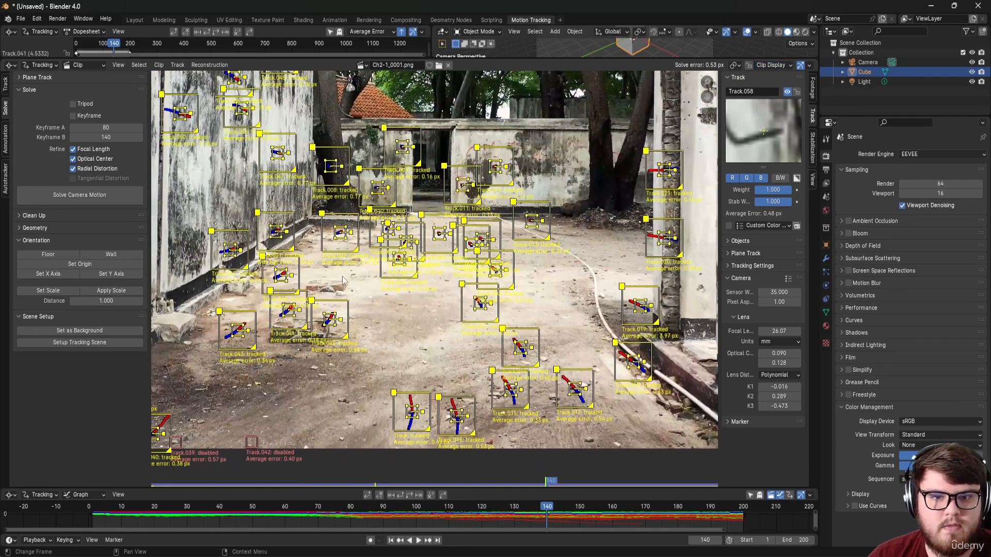
Step: Examine the average errors of individual tracks up close, from the tree and back wall to the marker on the left wall's dark base
scroll(304, 198, up, 7)
middle_drag(351, 225, 334, 288)
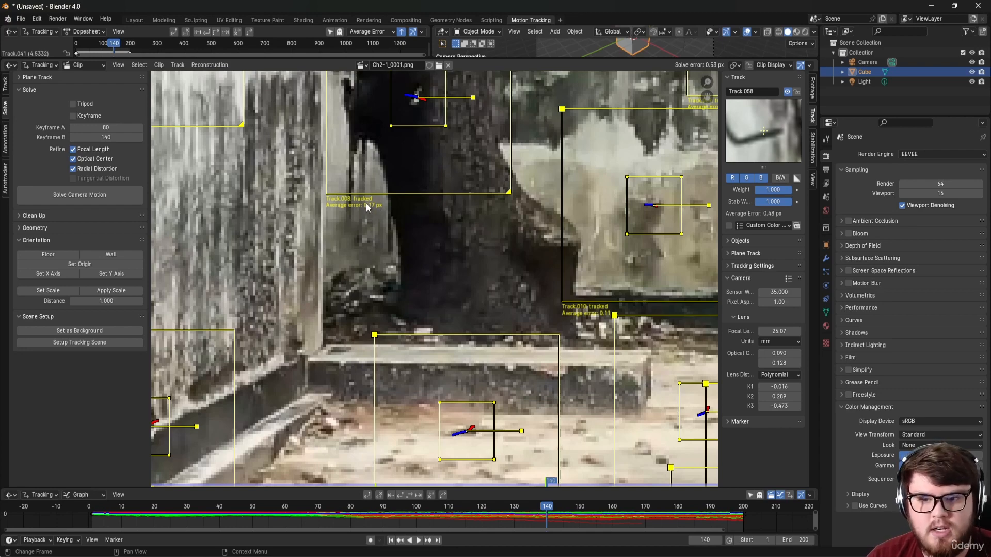
middle_drag(418, 188, 290, 109)
middle_drag(392, 343, 511, 211)
scroll(419, 323, down, 6)
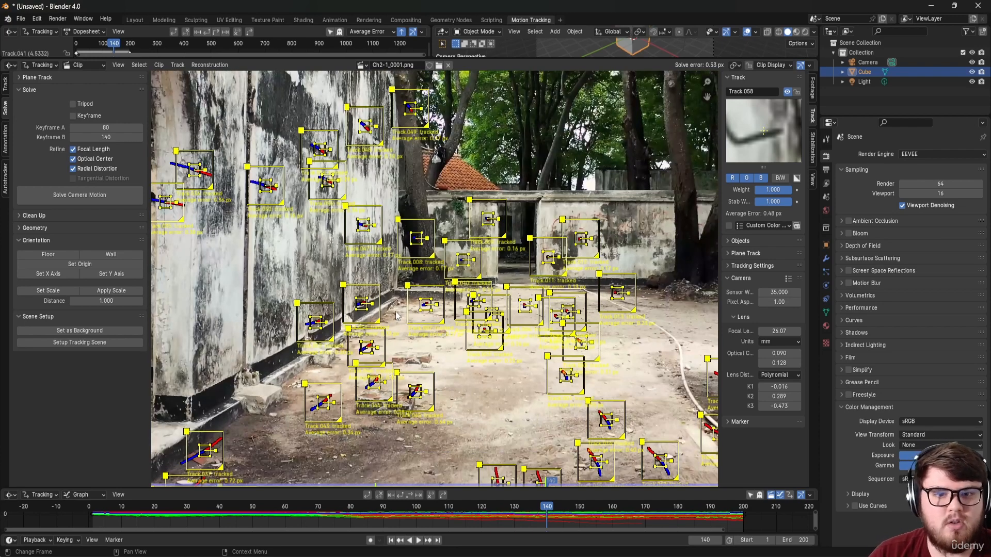
middle_drag(241, 244, 515, 122)
scroll(375, 317, up, 6)
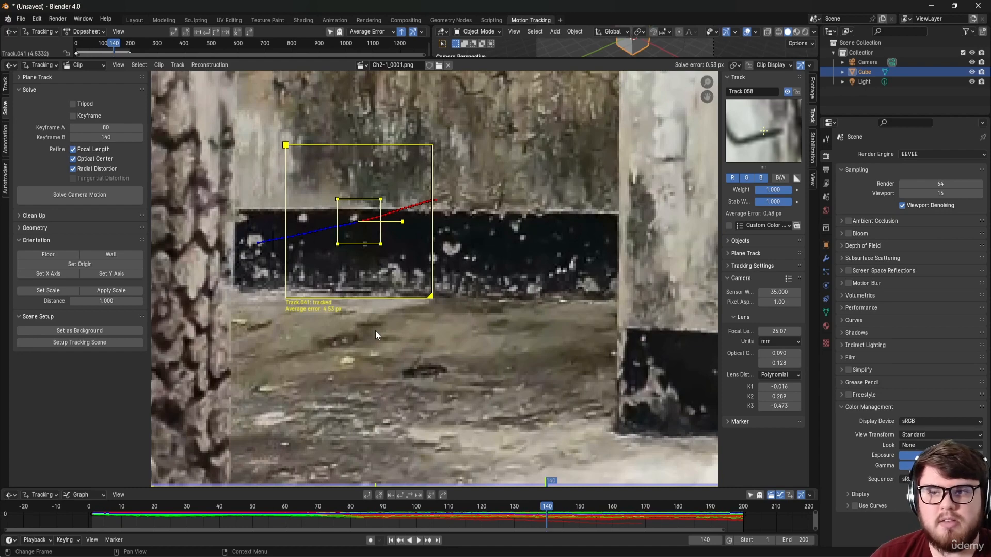
scroll(376, 330, down, 5)
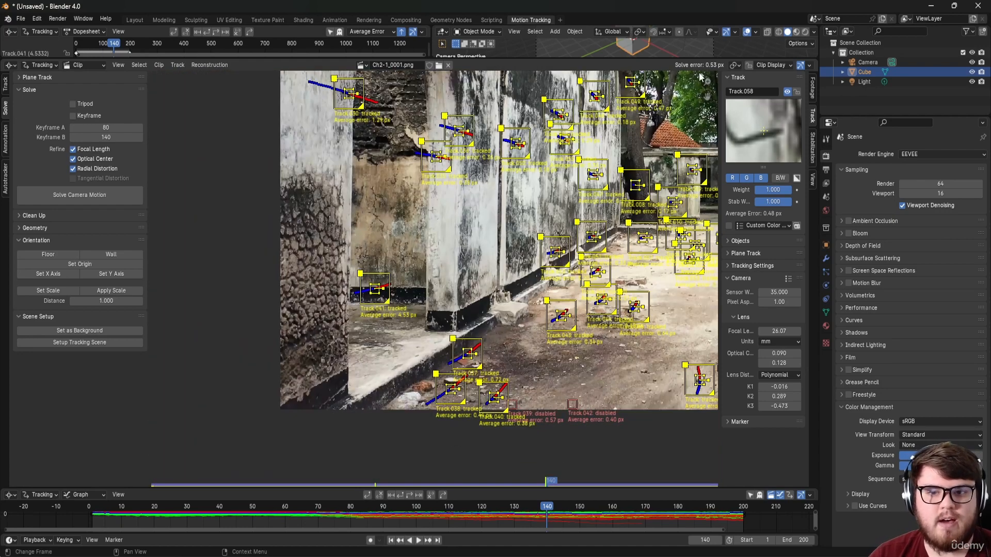
Step: Delete Track.041, the marker on the dark base strip of the left wall
middle_drag(372, 308, 341, 316)
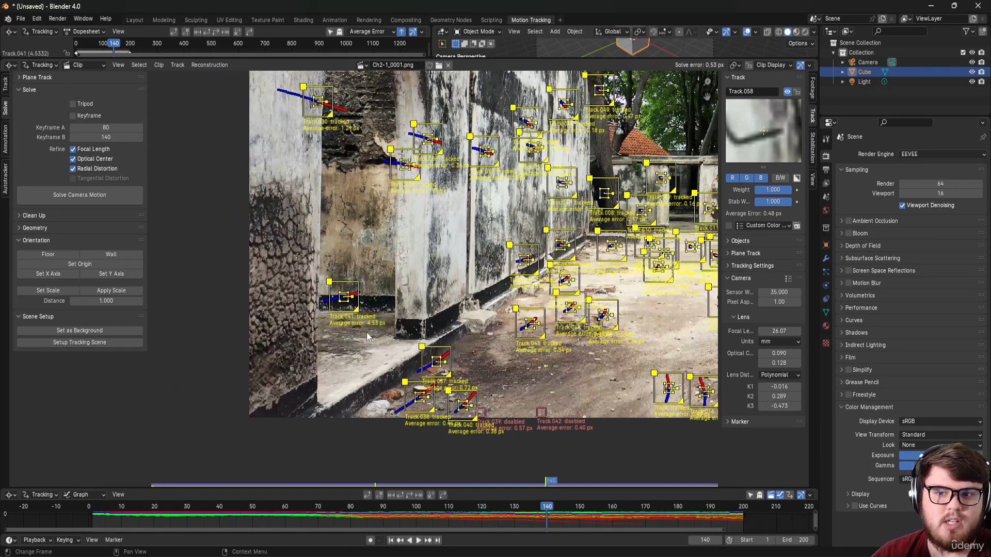
click(343, 298)
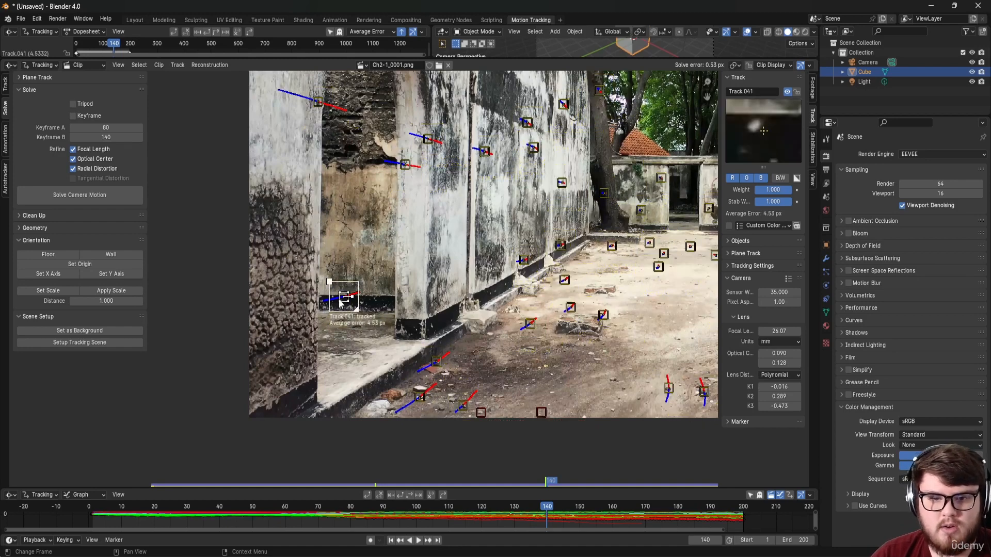
key(x)
click(431, 256)
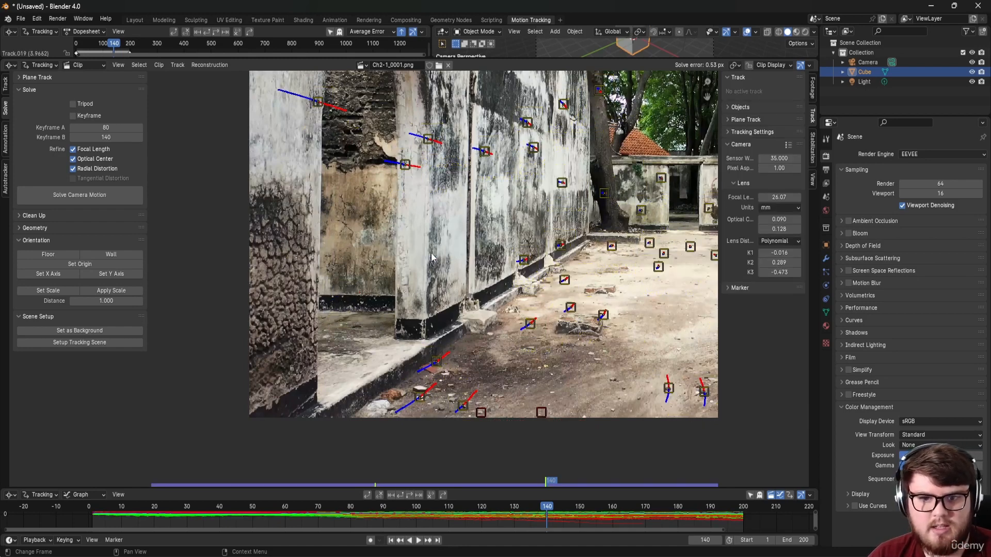
Step: Run Clean Tracks with the Select action and a reprojection error of 0.770, and delete the selected tracks
click(27, 217)
click(78, 266)
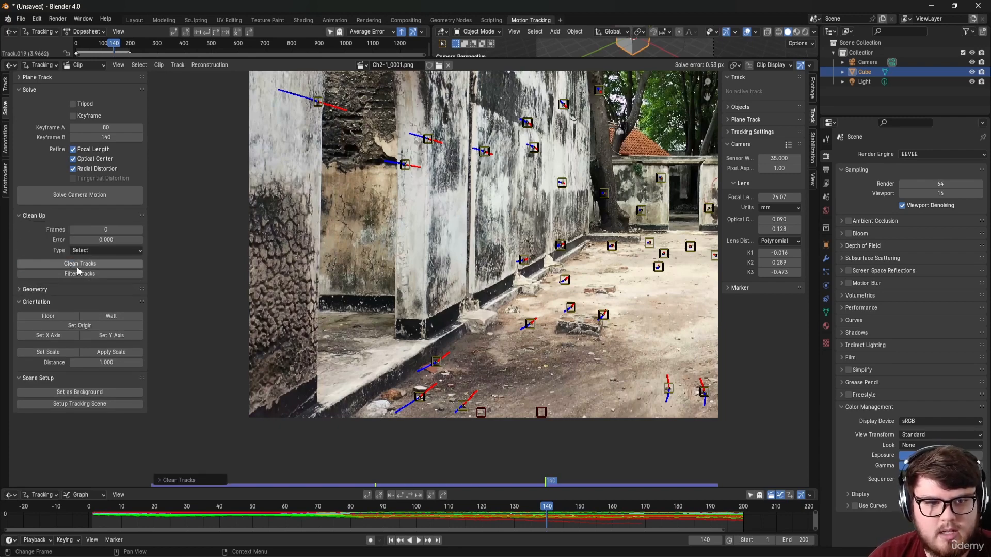
click(201, 480)
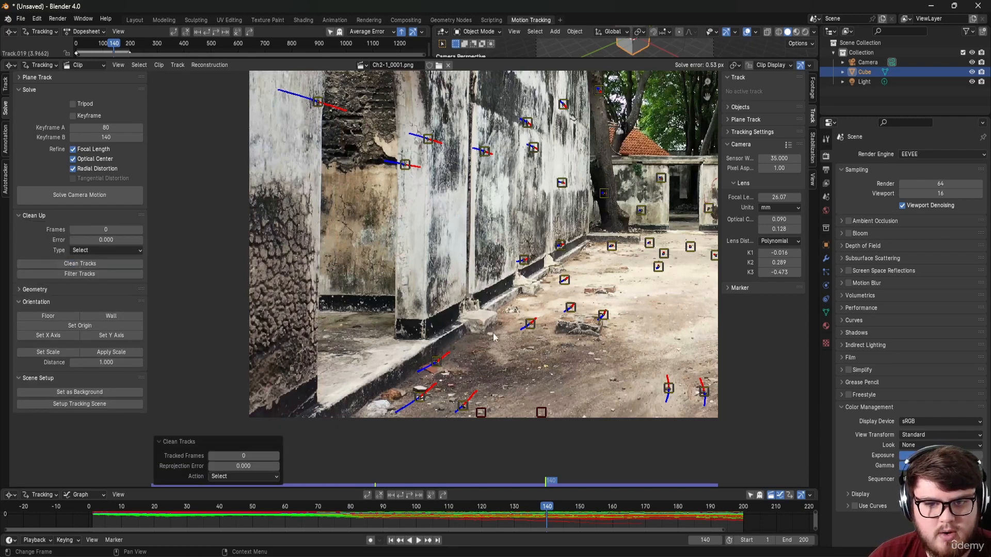
scroll(494, 333, down, 5)
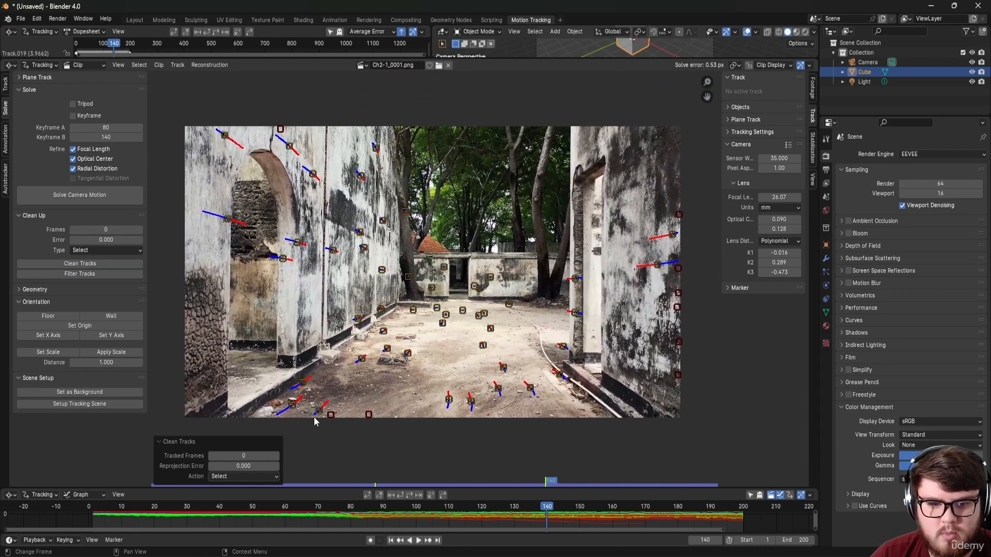
drag(236, 467, 277, 466)
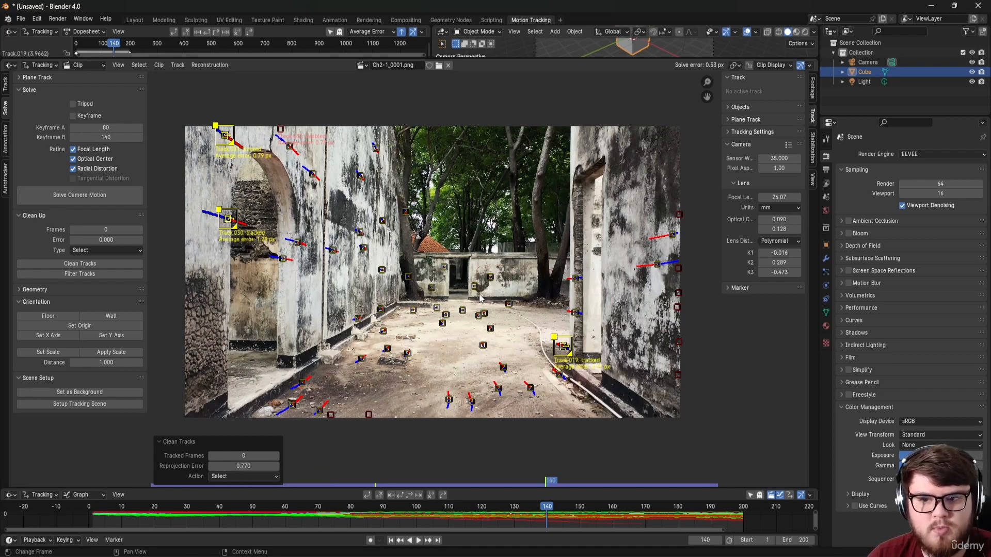
key(x)
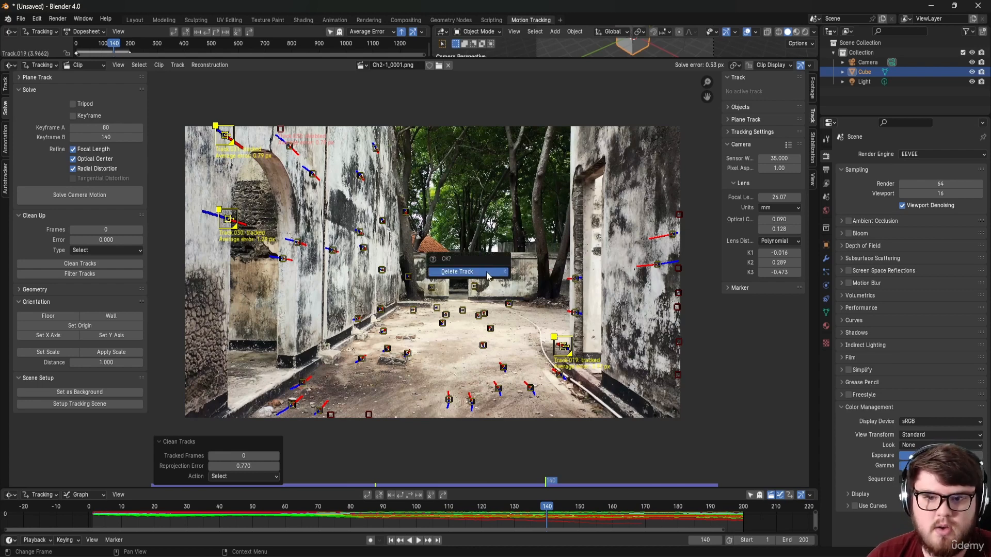
click(486, 277)
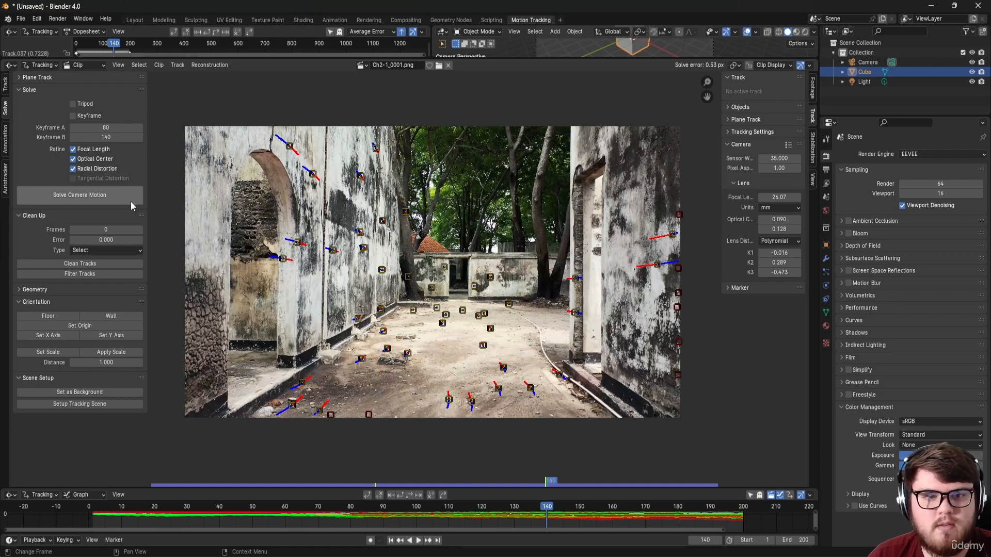
Step: Solve the camera motion again and inspect a ground marker's motion path against the pixels of its pebble
click(114, 200)
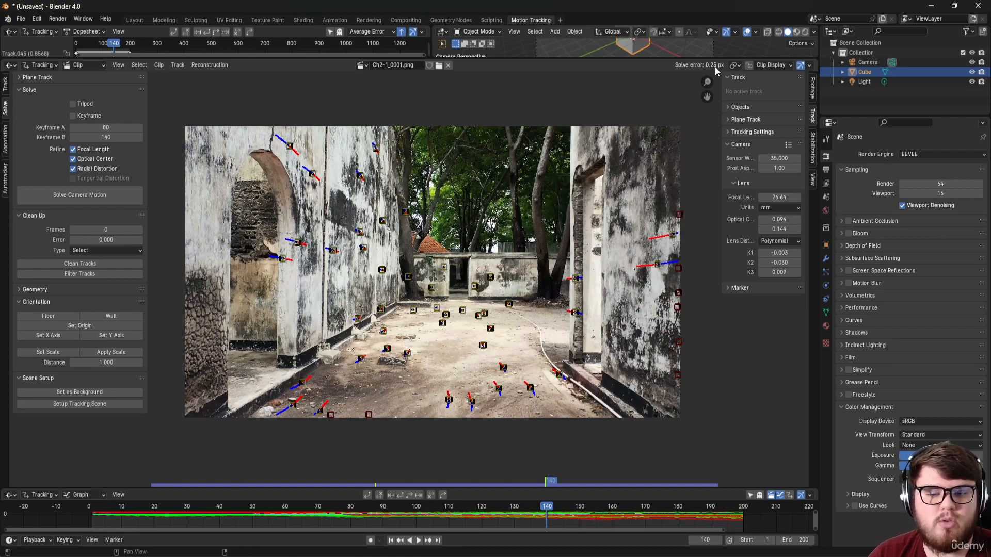
scroll(452, 312, up, 6)
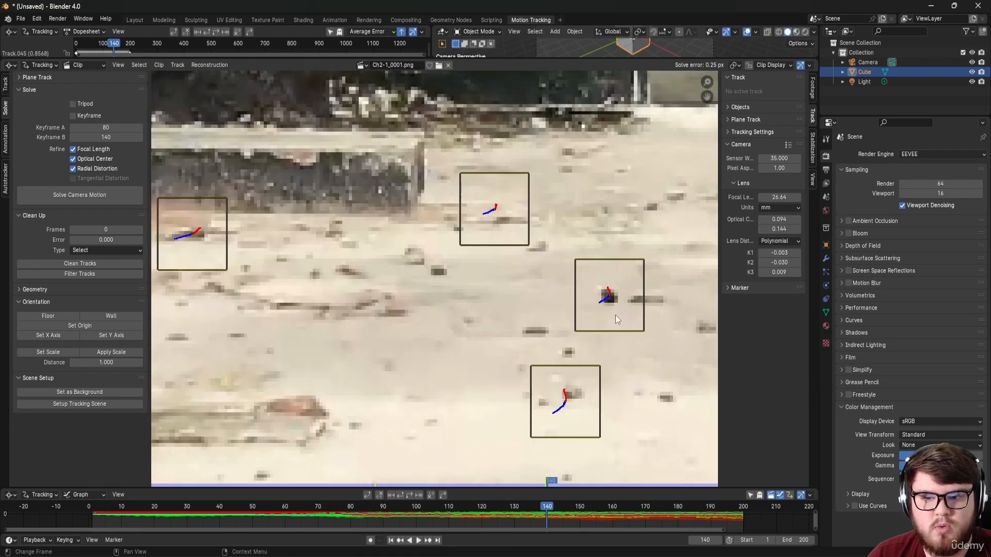
scroll(575, 308, up, 8)
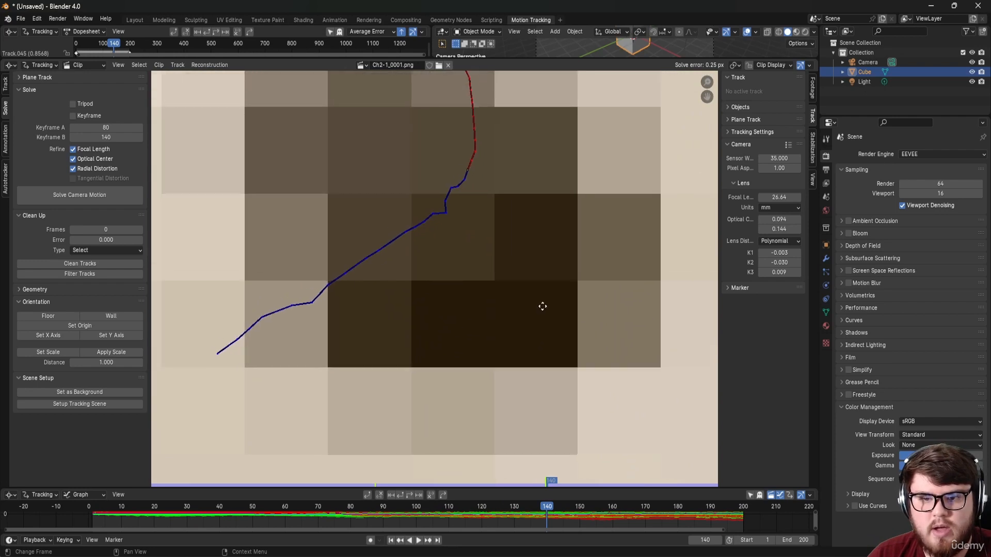
middle_drag(543, 307, 538, 306)
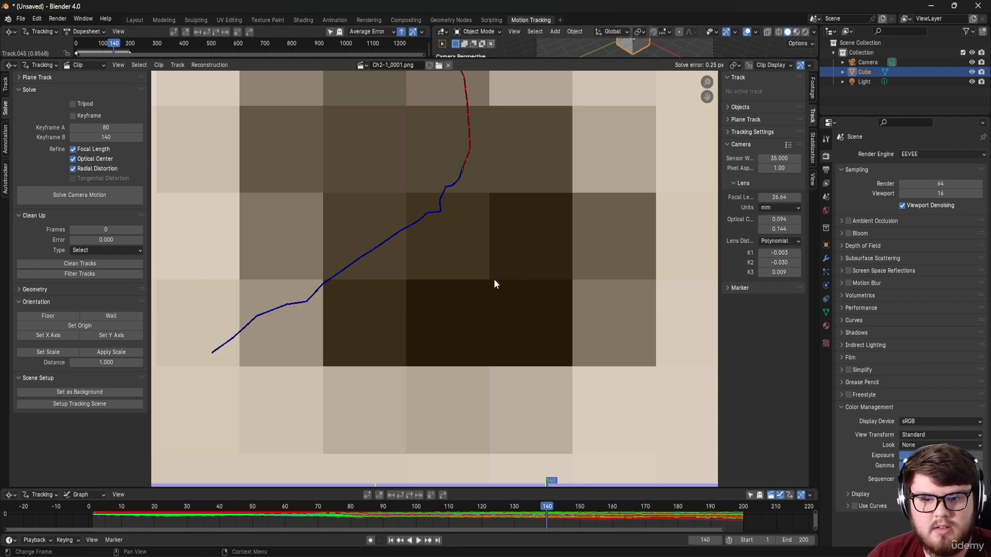
scroll(513, 267, down, 8)
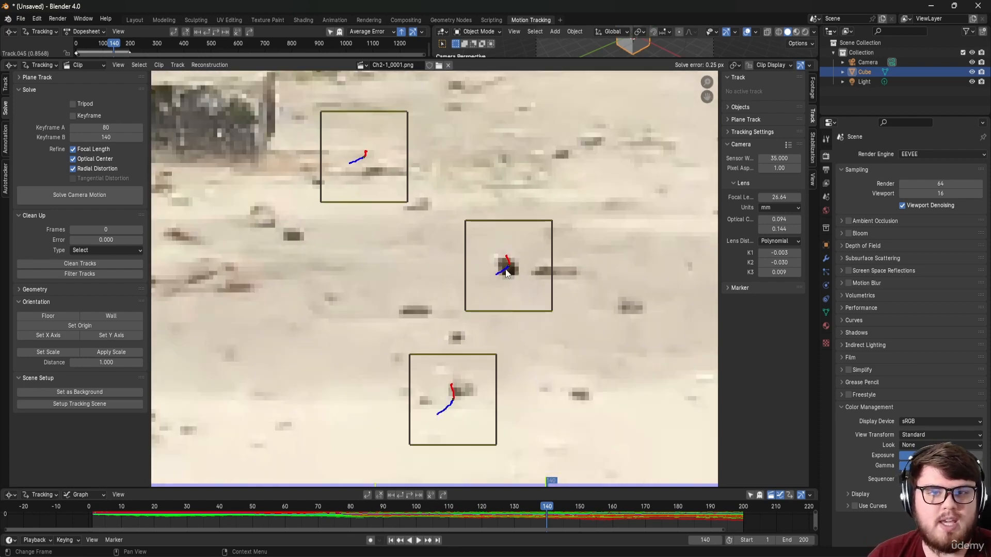
scroll(504, 270, down, 8)
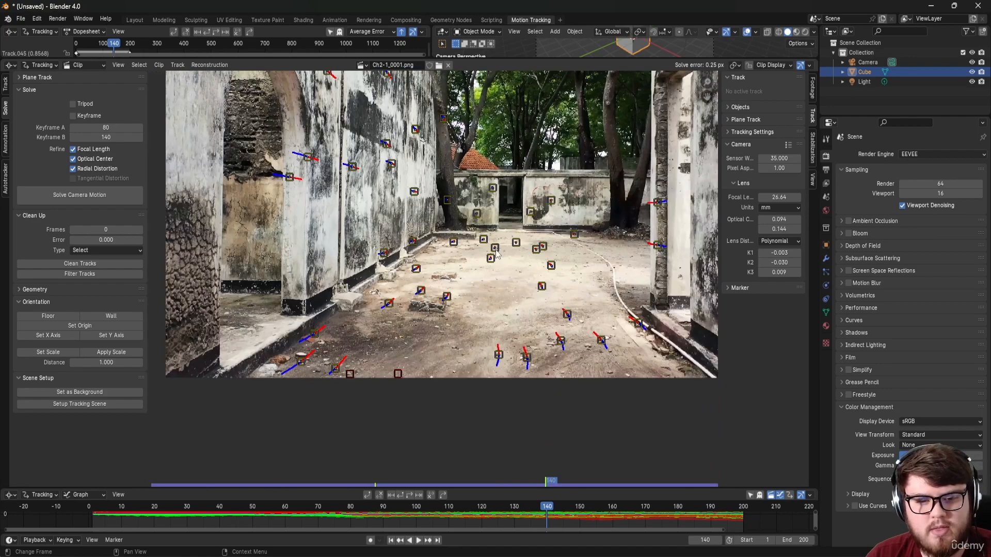
middle_drag(533, 249, 562, 270)
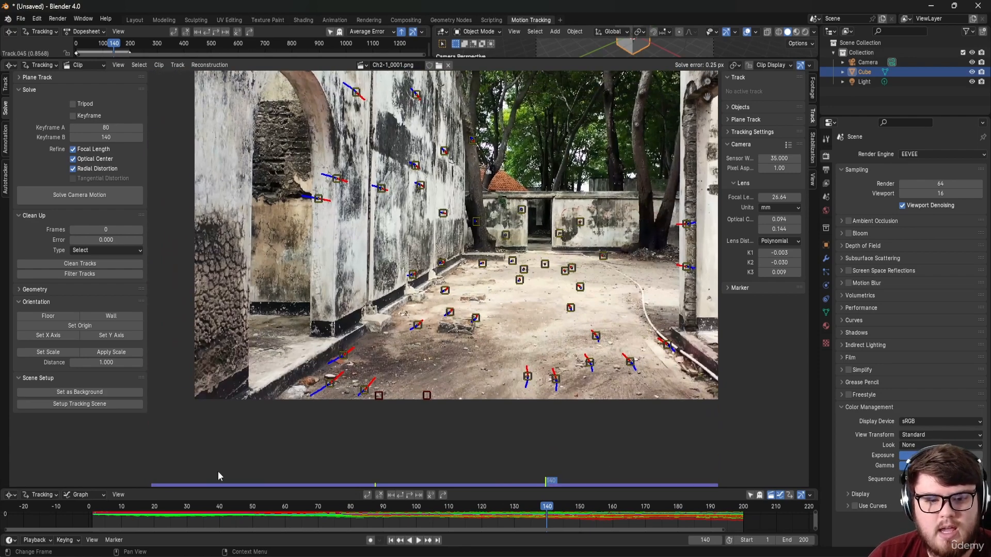
Step: Return to frame 1 and enlarge the 3D viewport across the full width by joining the dope sheet area into it
click(92, 507)
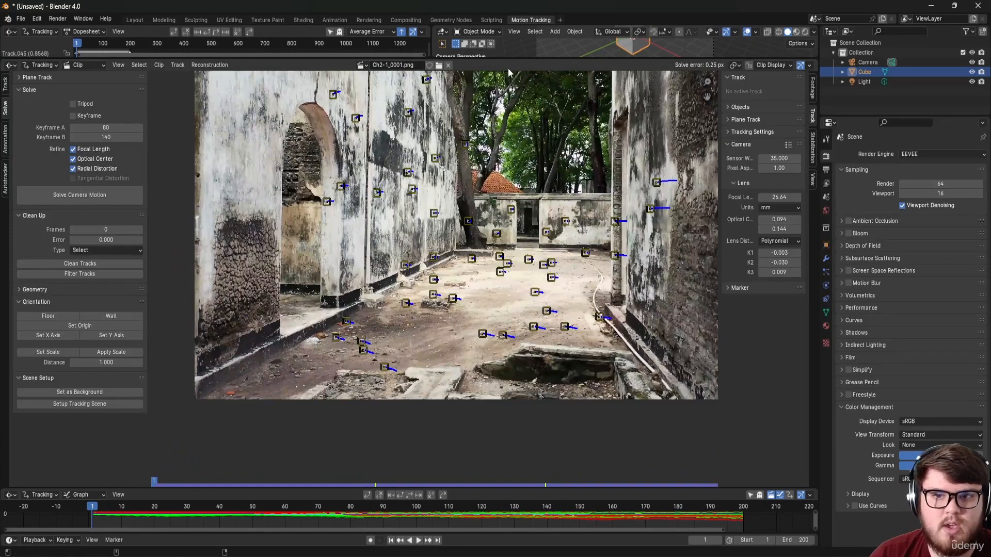
drag(504, 59, 544, 312)
right_click(432, 244)
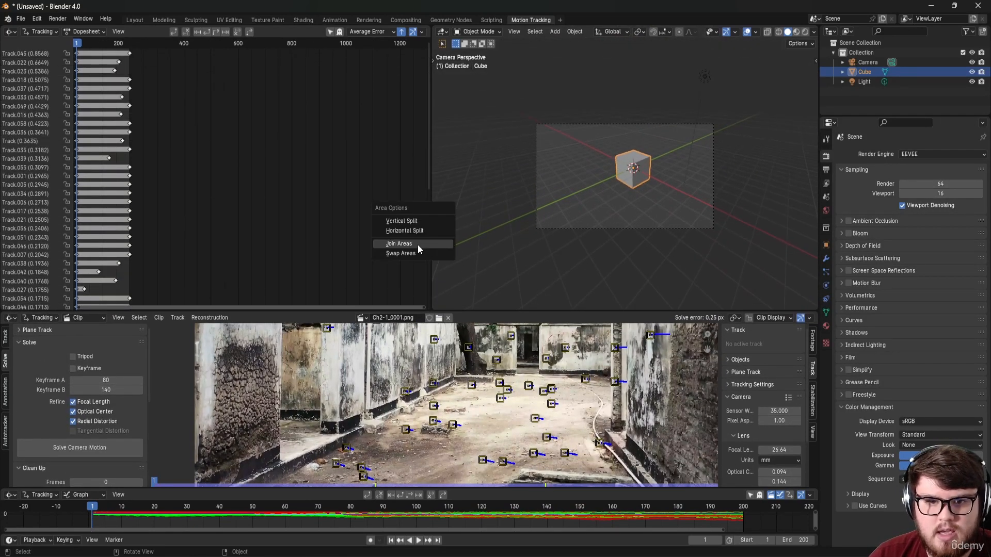
click(417, 244)
click(309, 221)
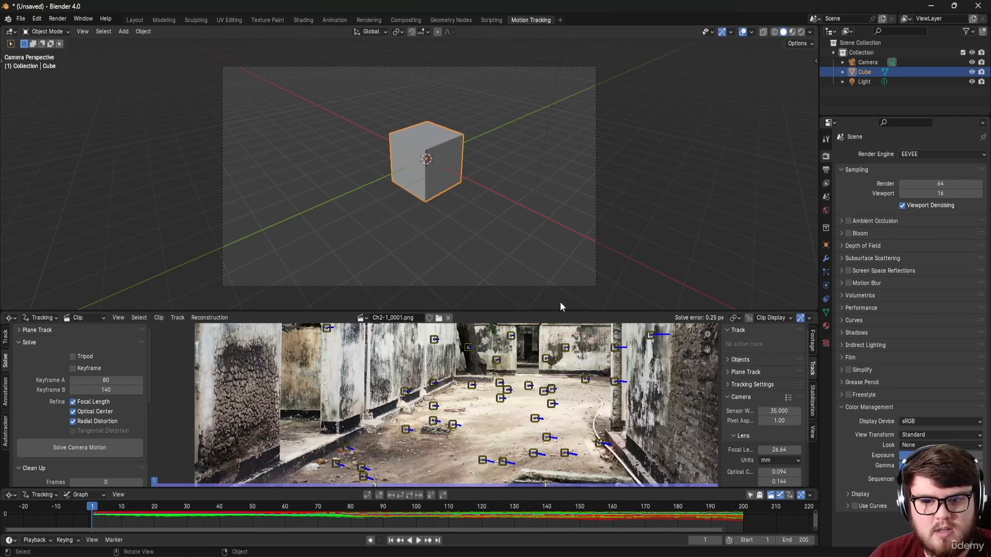
drag(574, 312, 572, 266)
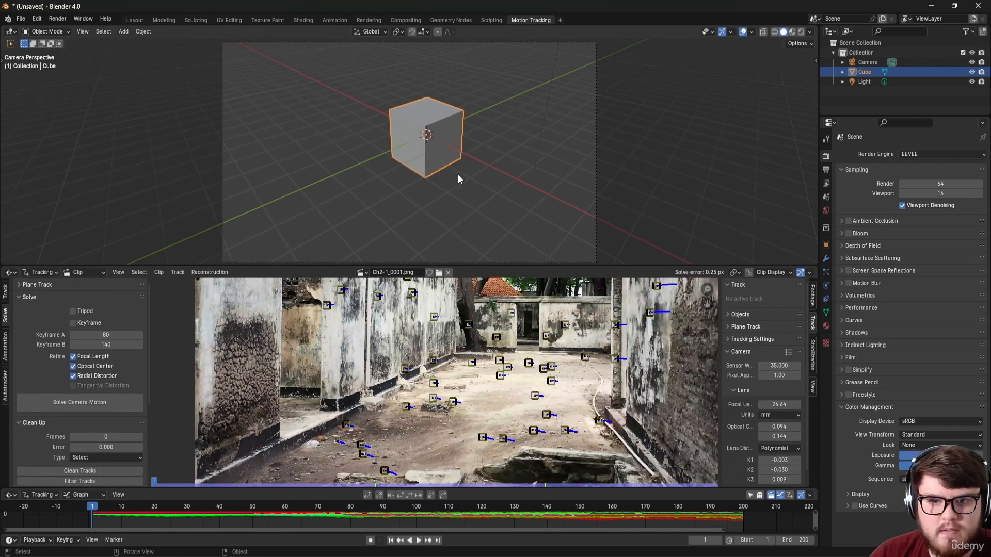
Step: Set the footage as the camera background and set up the tracking scene from the solve
shift+middle_drag(435, 190, 459, 162)
scroll(72, 433, down, 6)
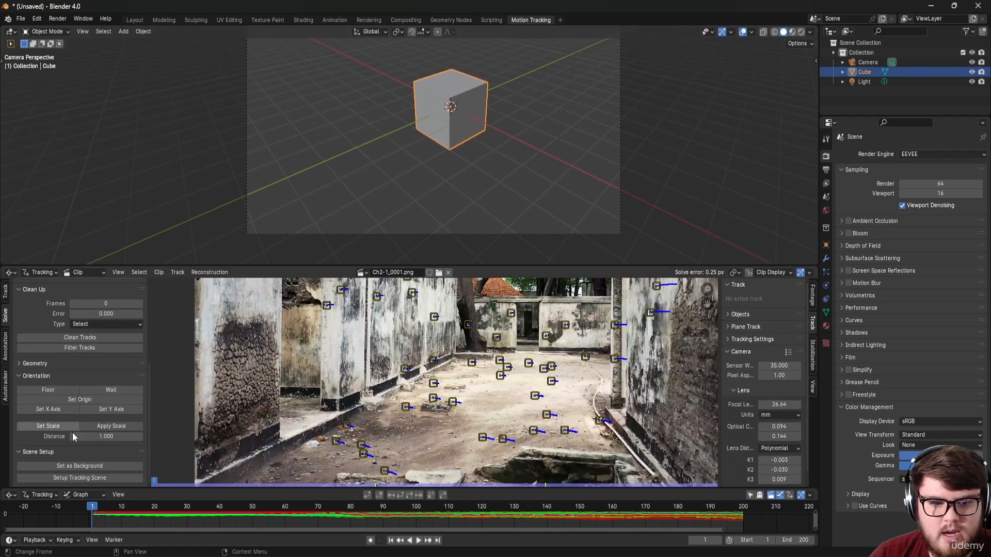
click(75, 466)
click(86, 477)
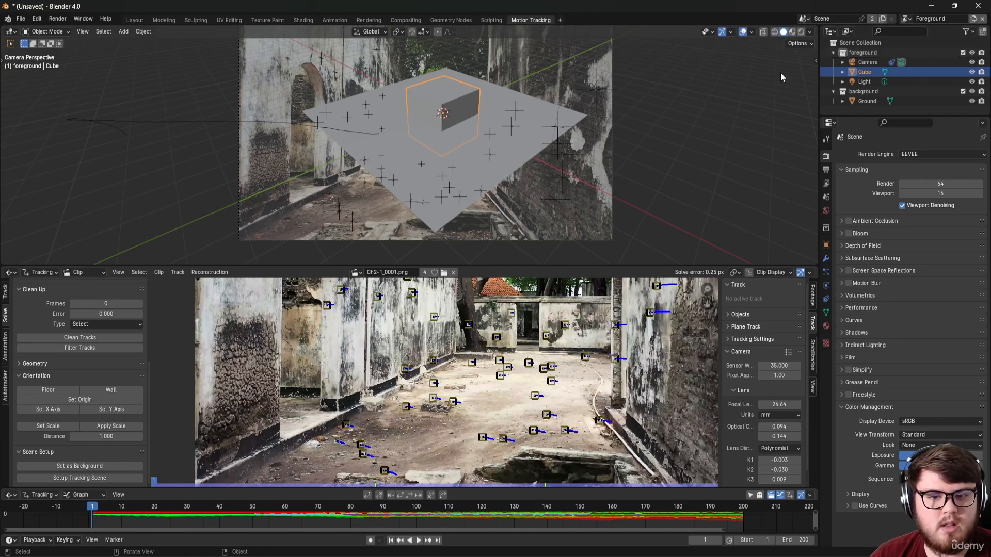
Step: Orbit out of the camera view and select individual solved track points to identify their matching markers in the footage
middle_drag(447, 165, 527, 147)
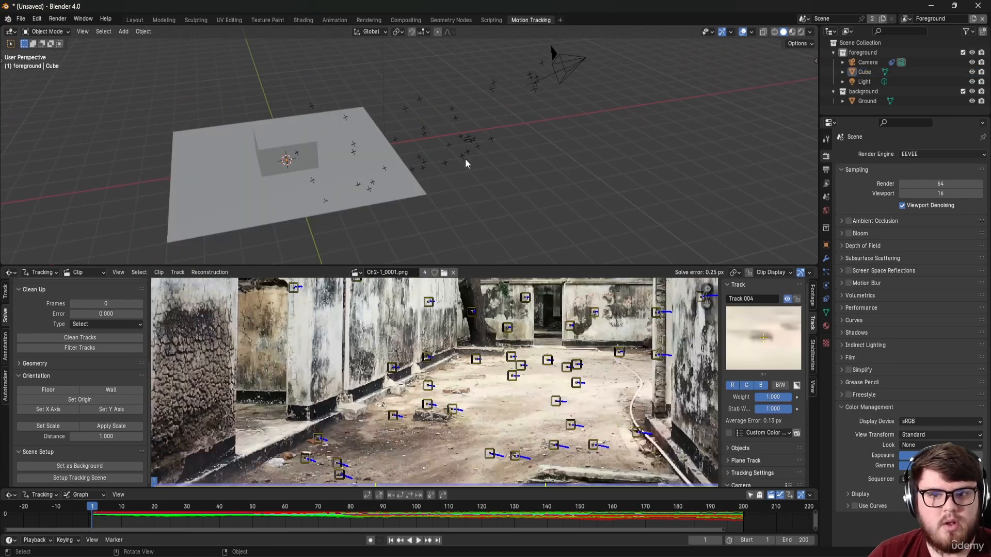
click(464, 155)
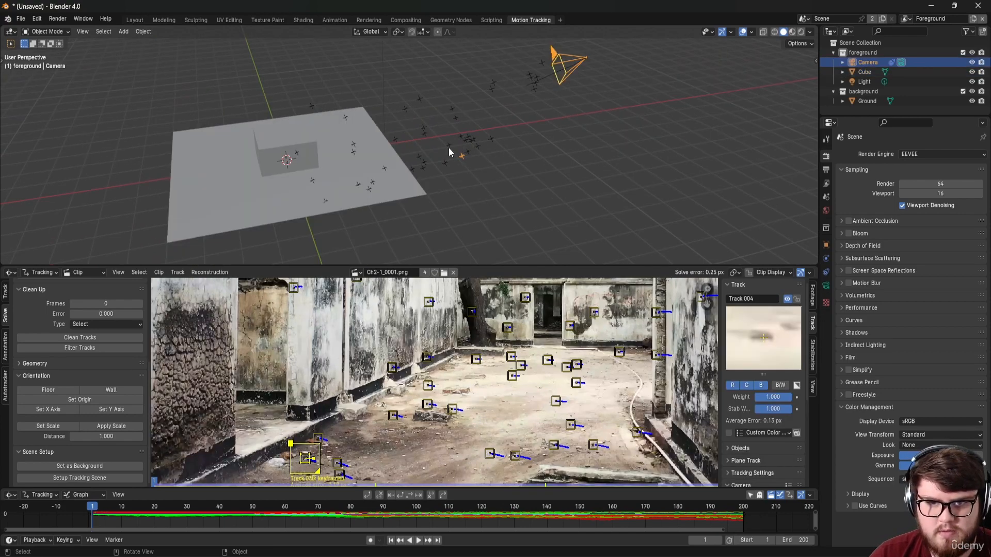
click(474, 153)
middle_drag(368, 450, 345, 411)
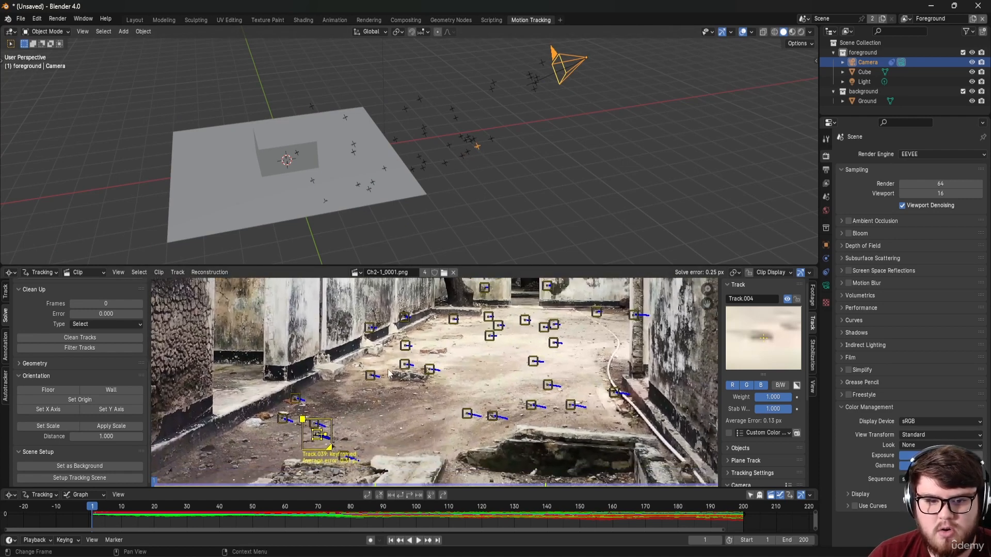
click(413, 169)
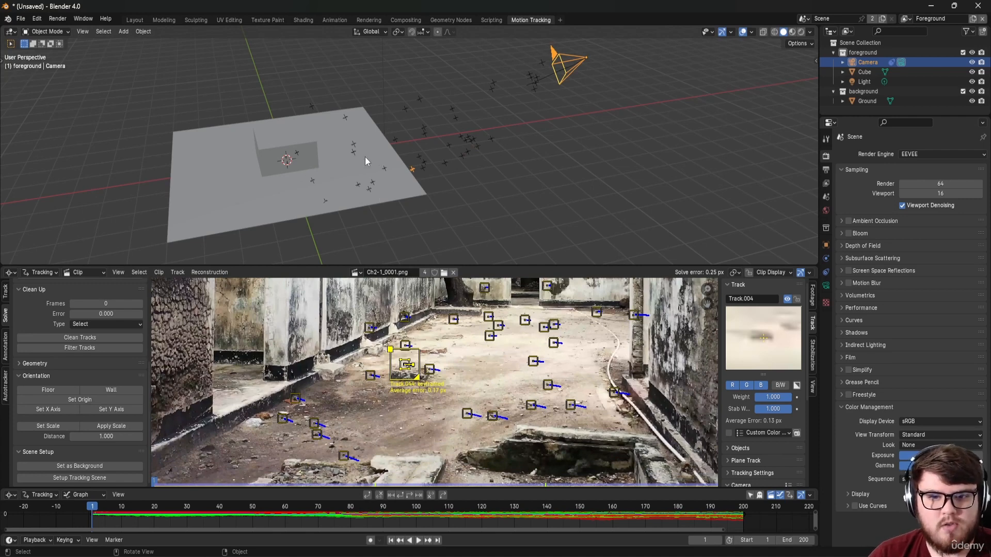
middle_drag(364, 157, 446, 144)
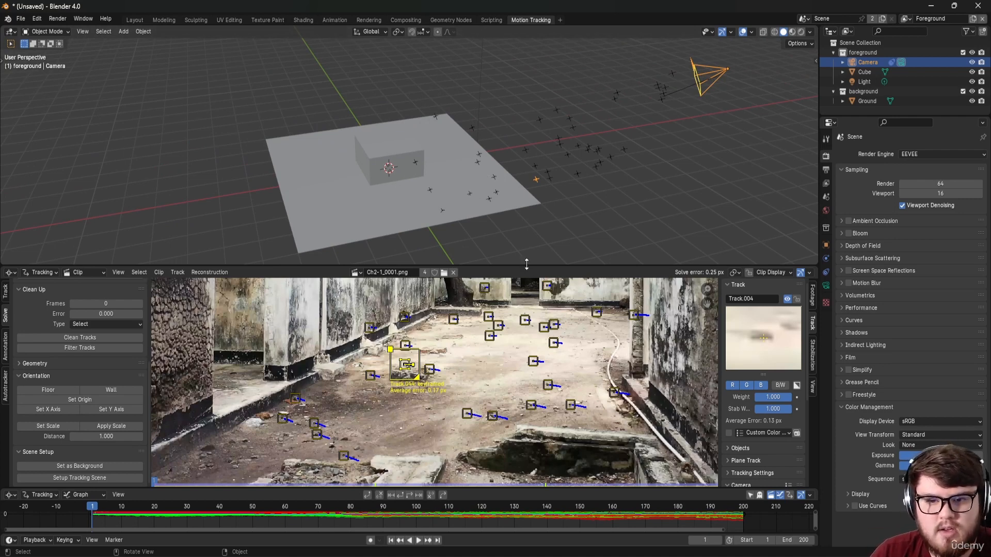
Step: Enlarge the clip view, go to frame 171 and select three markers on the sandy ground, ending with Track.006
drag(522, 263, 533, 143)
drag(248, 512, 649, 516)
click(434, 328)
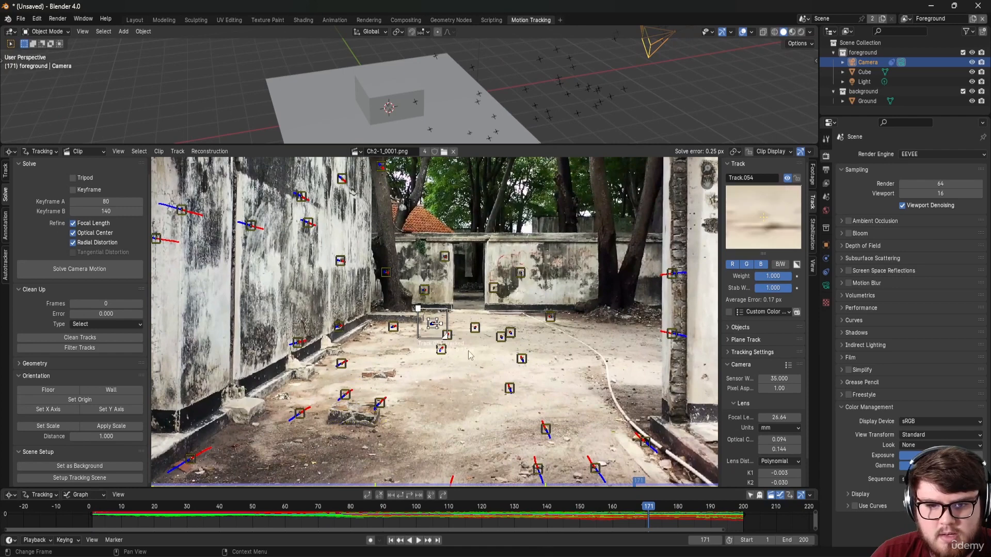
shift+click(507, 391)
shift+click(510, 334)
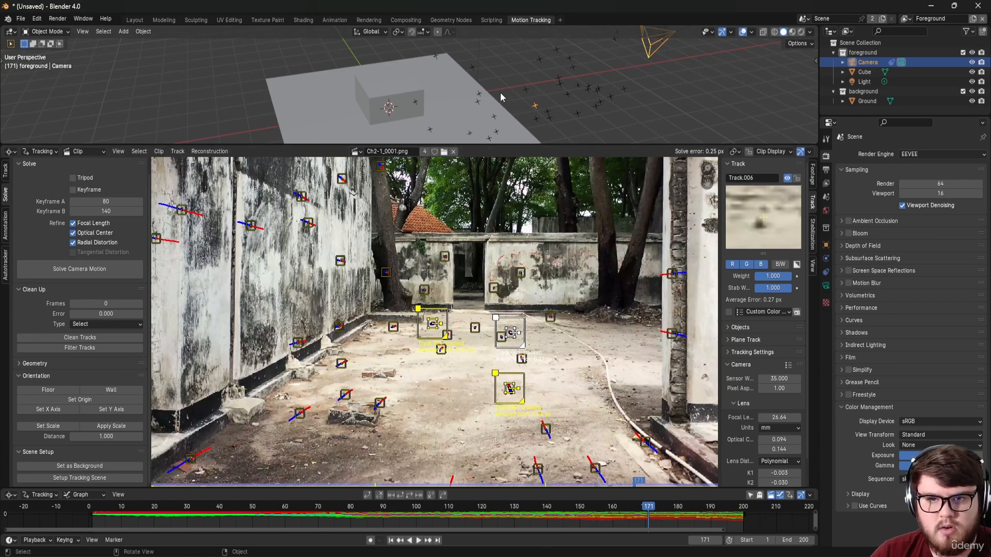
Step: Enlarge the 3D viewport, show the camera view and set the floor from the three selected ground markers
key(KP_0)
drag(488, 146, 491, 270)
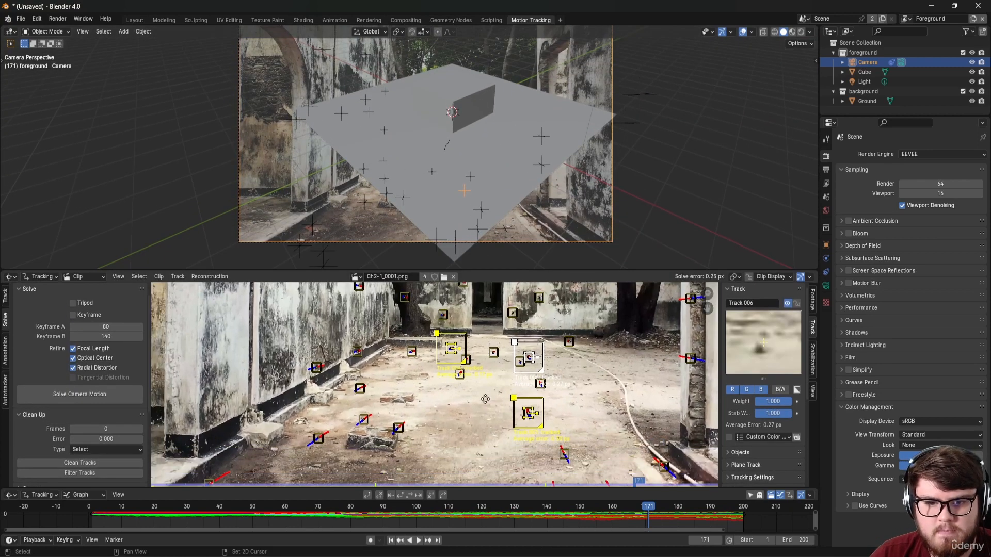
scroll(50, 401, down, 6)
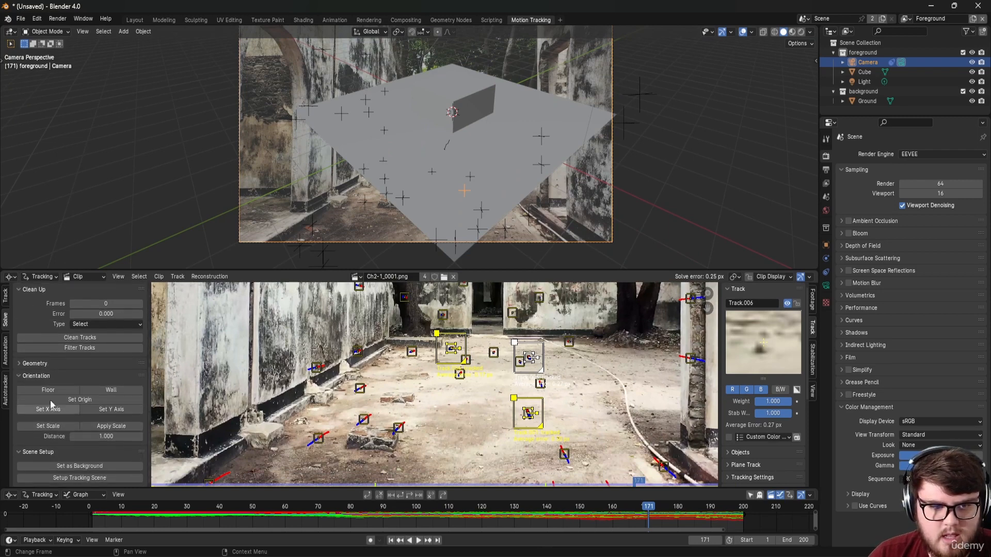
click(55, 388)
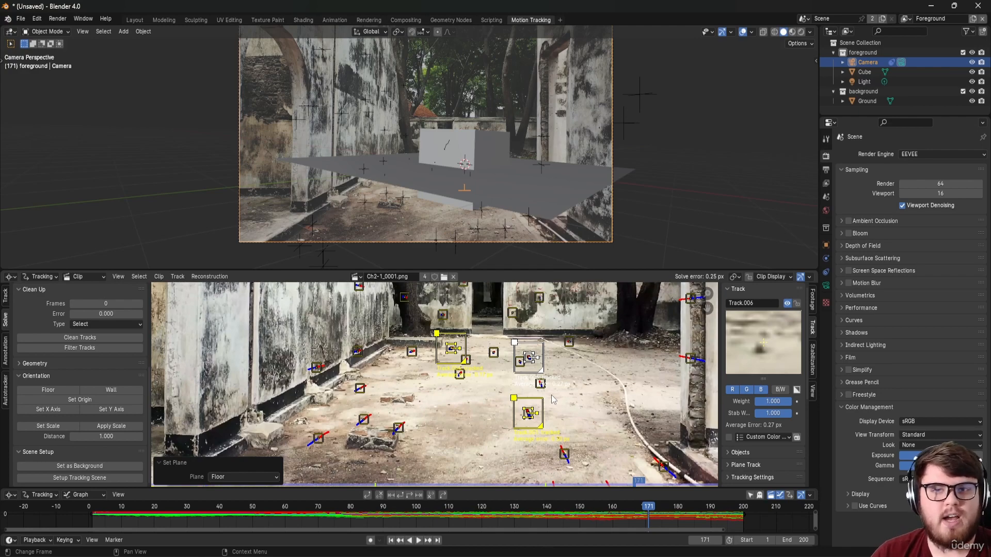
Step: Switch to the Layout workspace, look through the camera and hide the Ground plane
click(143, 21)
click(498, 251)
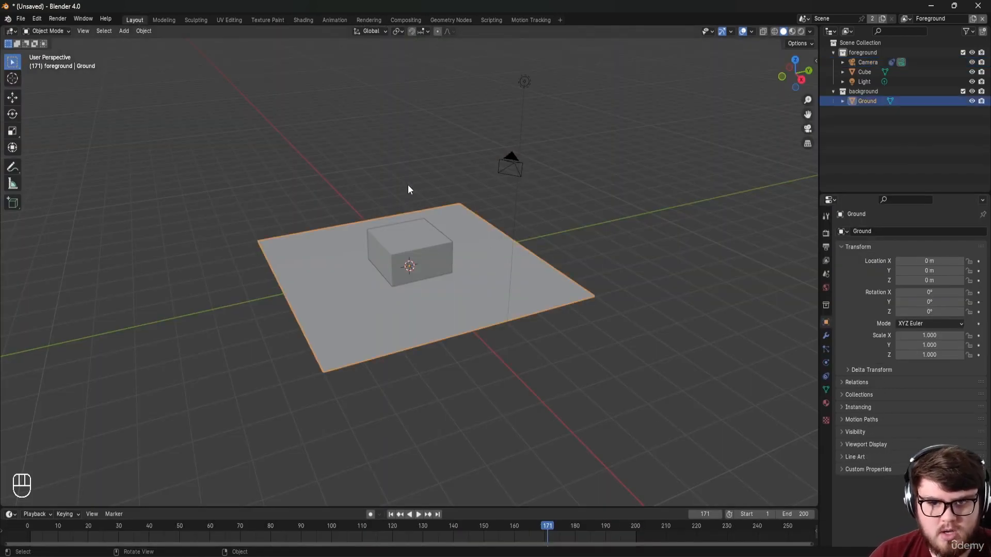
key(KP_0)
scroll(469, 336, up, 4)
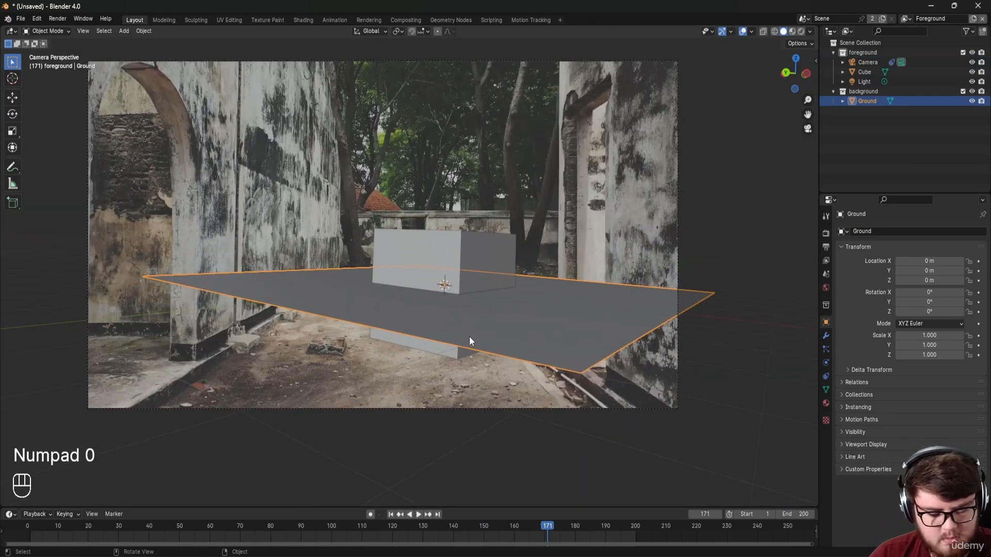
key(h)
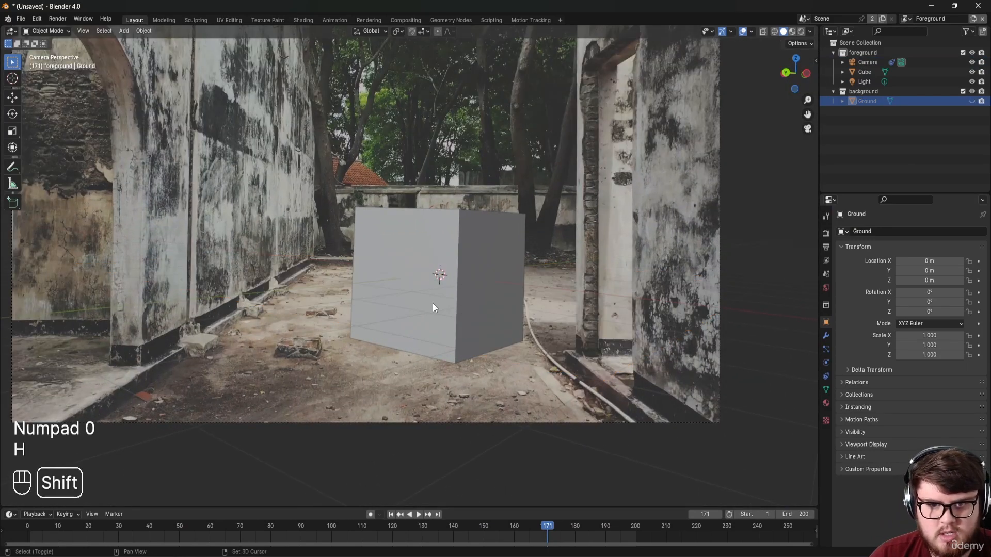
shift+middle_drag(433, 303, 438, 328)
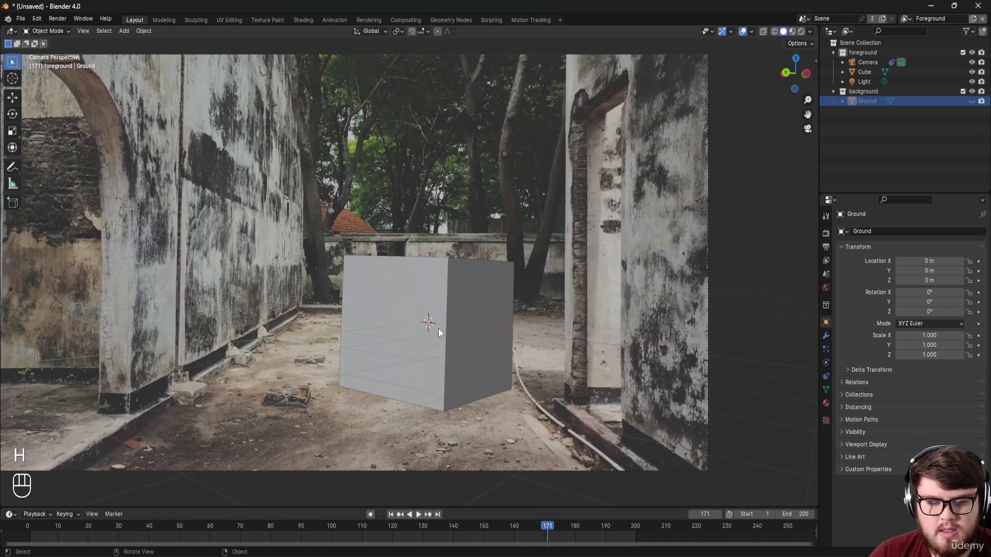
Step: Raise the cube's whole mesh 1 m along Z in Edit Mode, putting its base at the object origin
click(439, 295)
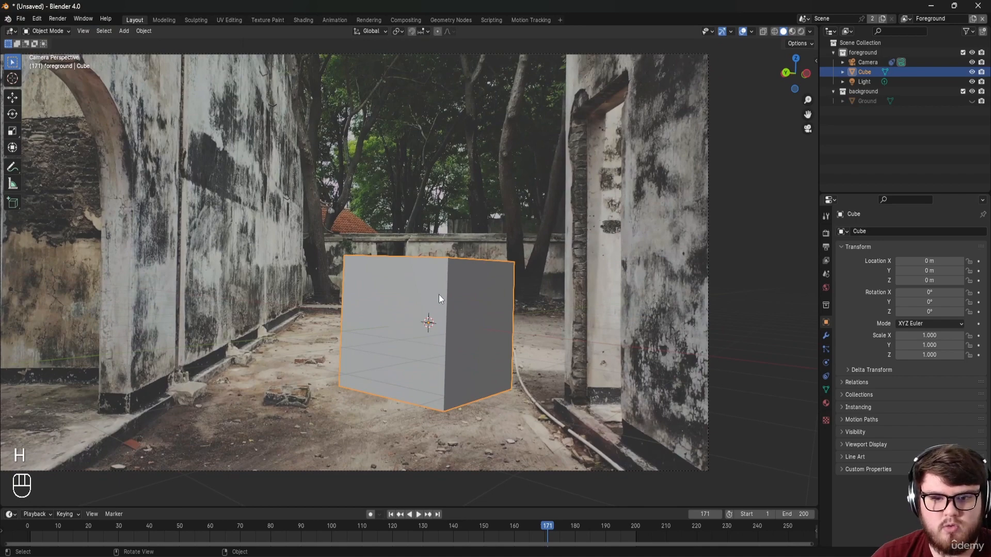
key(KP_1)
scroll(438, 294, up, 10)
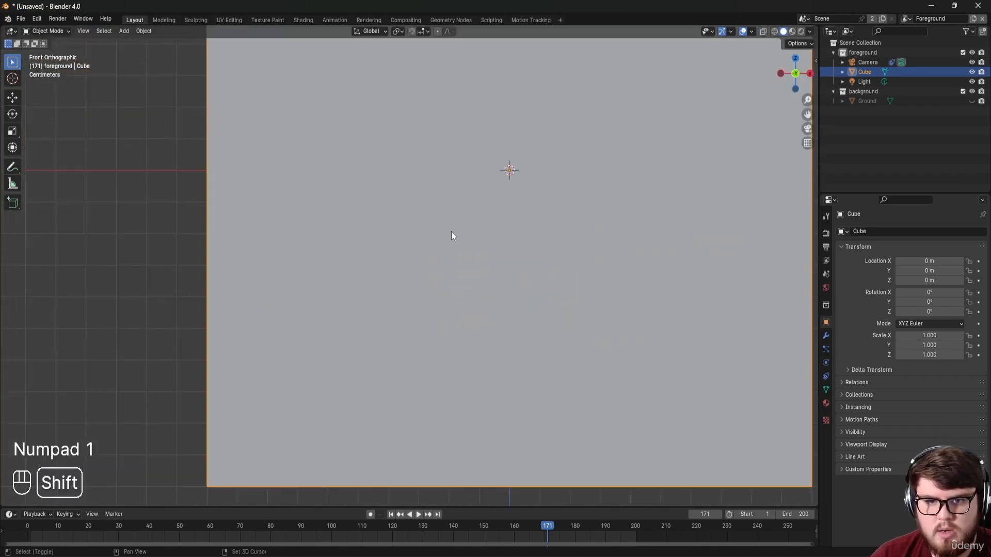
shift+middle_drag(451, 235, 412, 255)
scroll(427, 207, down, 6)
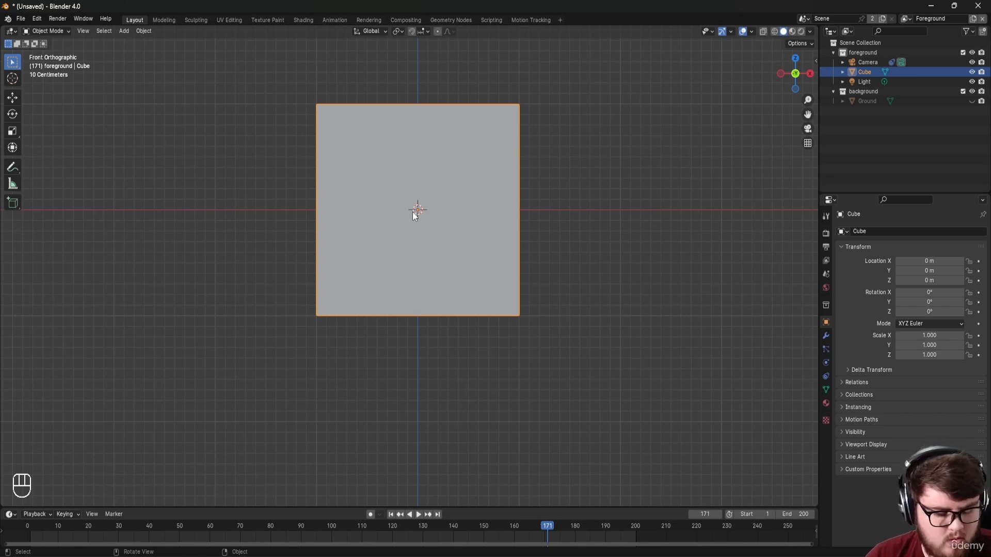
key(Tab)
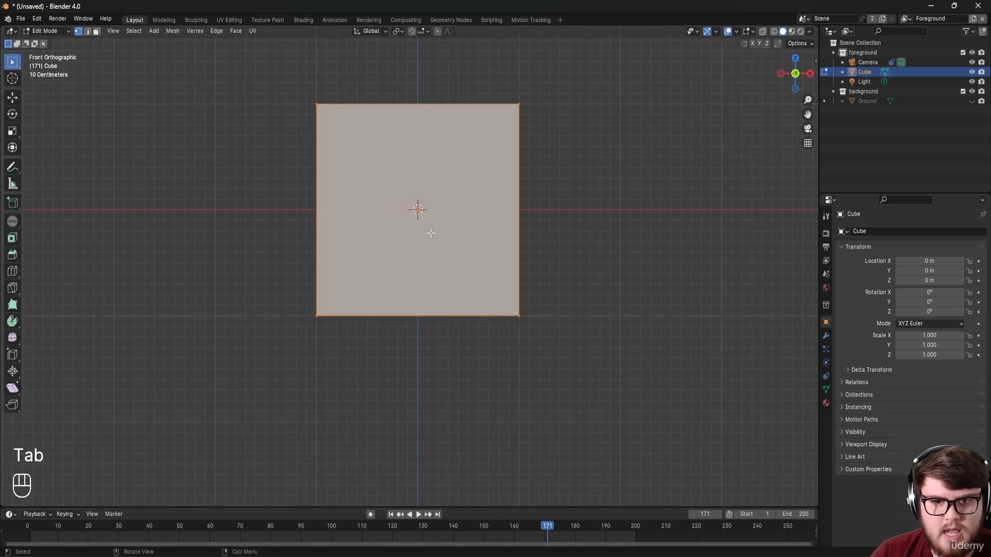
key(a)
key(g)
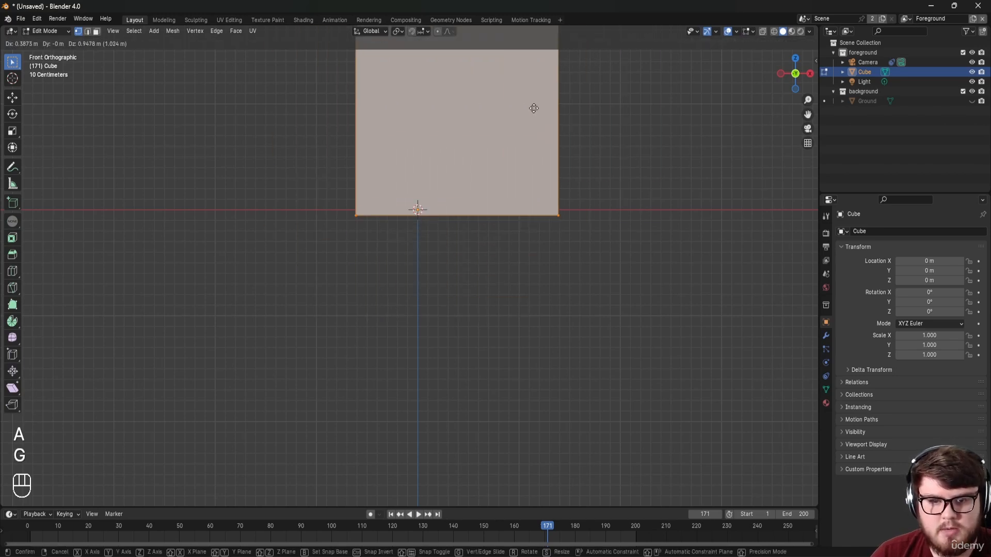
key(z)
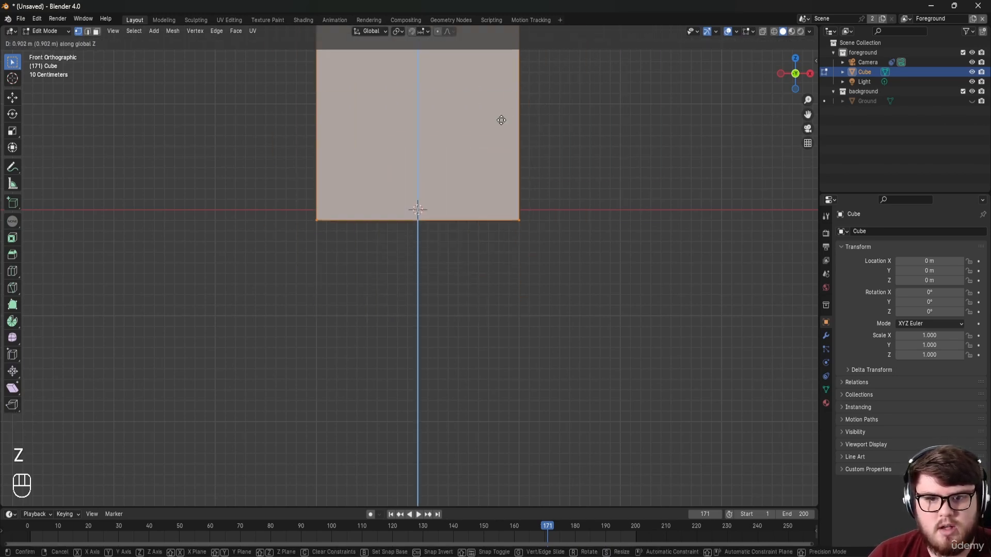
key(ctrl)
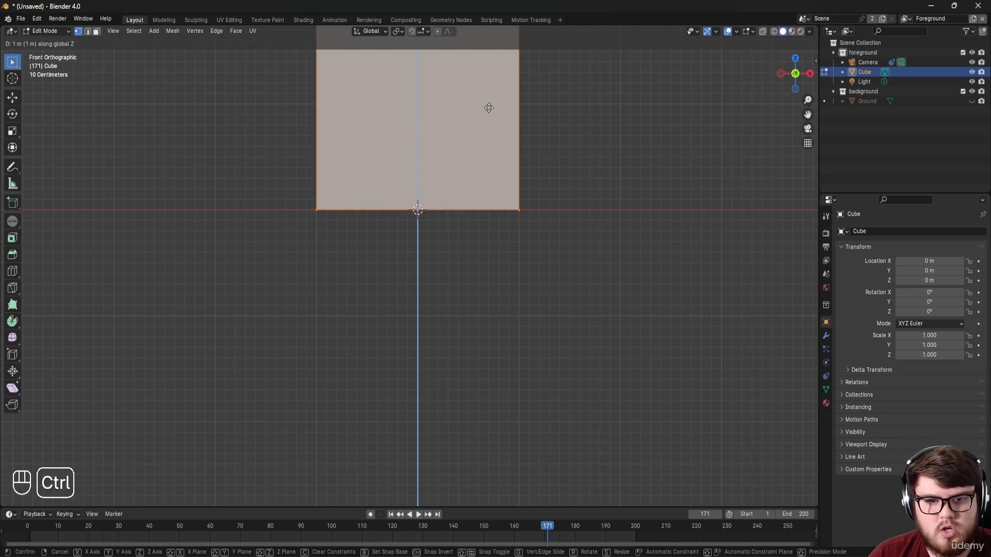
click(482, 112)
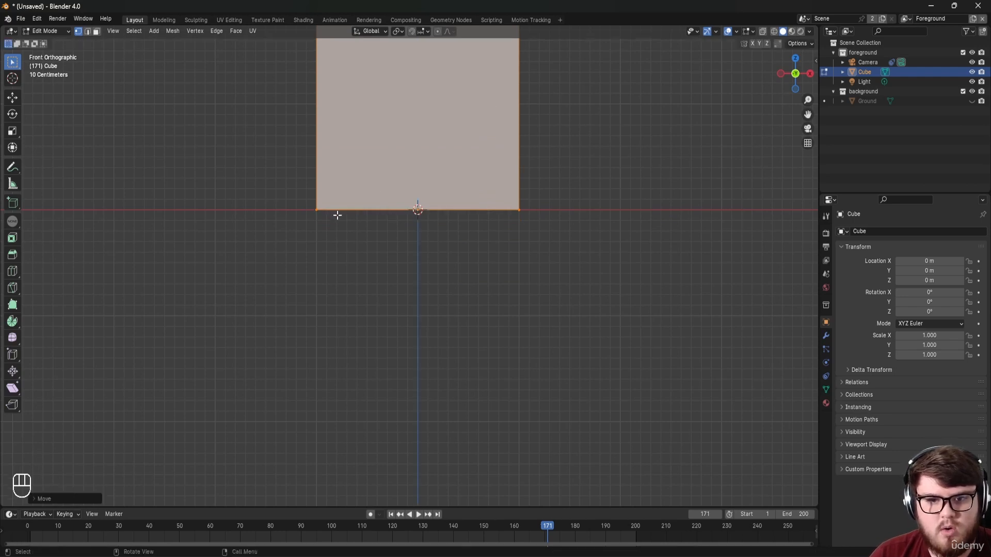
key(Tab)
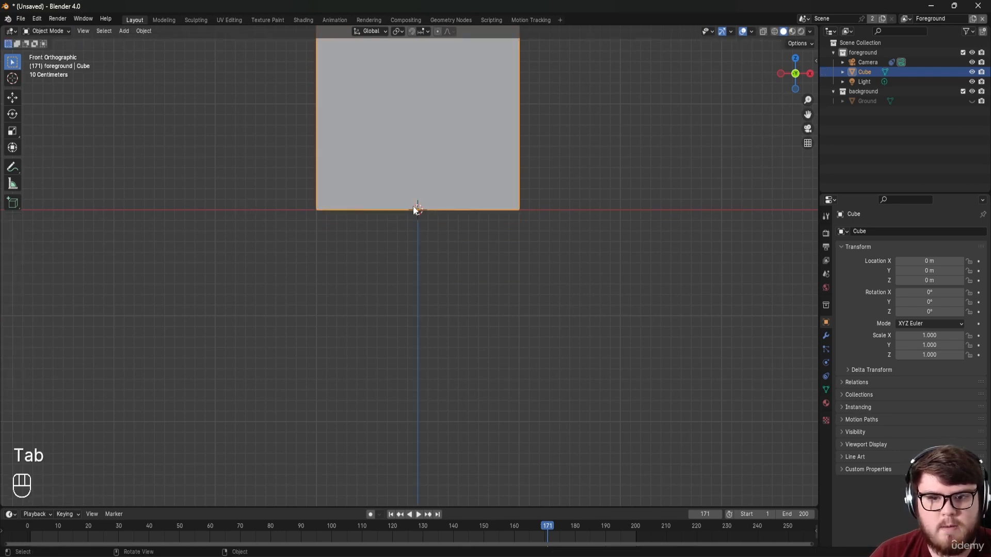
Step: Return to the camera view and scale the cube uniformly to about 0.464
middle_drag(357, 194, 416, 230)
key(KP_0)
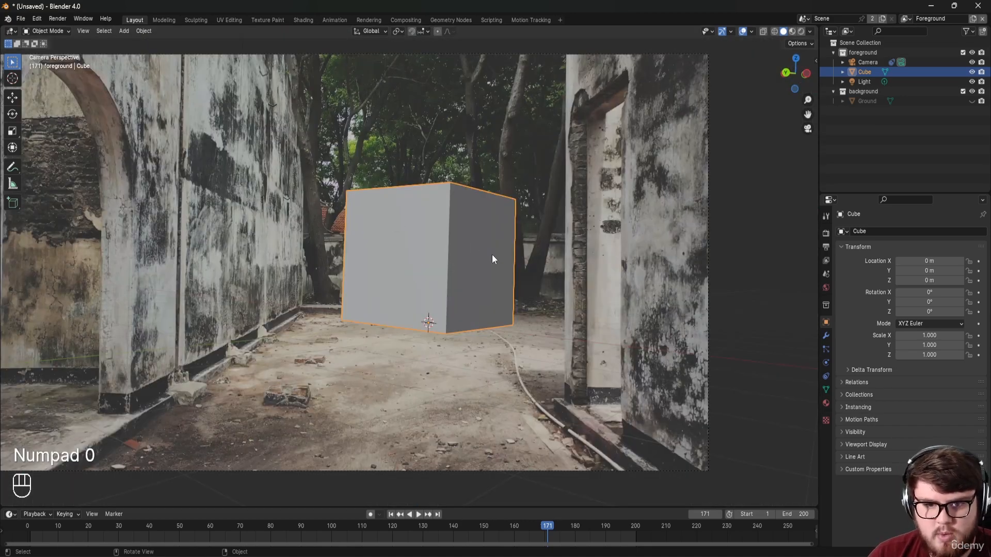
key(s)
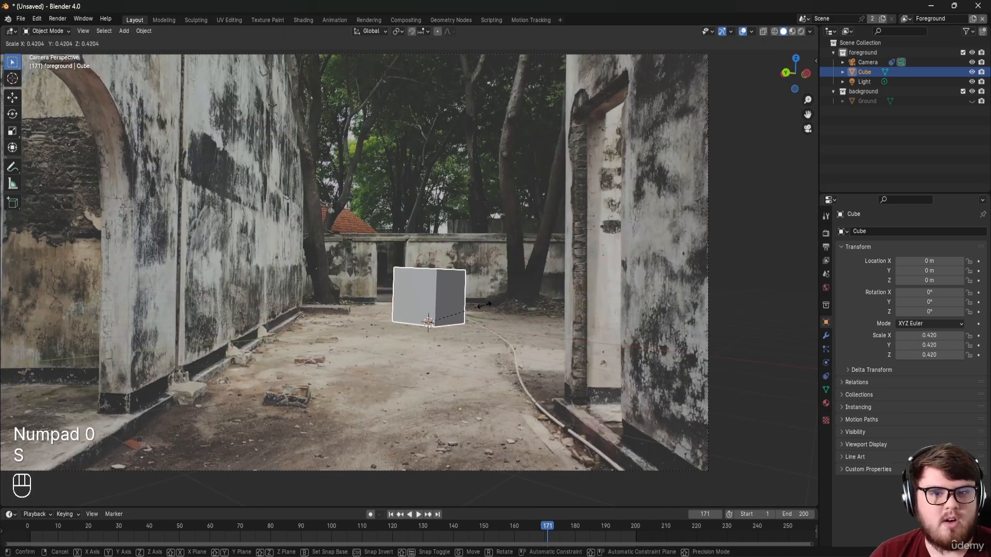
click(491, 306)
Step: Move the cube with Z locked to about -0.058 m in X and 0.007 m in Y, aligning its front corner with a ground speck
scroll(466, 327, up, 4)
scroll(455, 323, up, 4)
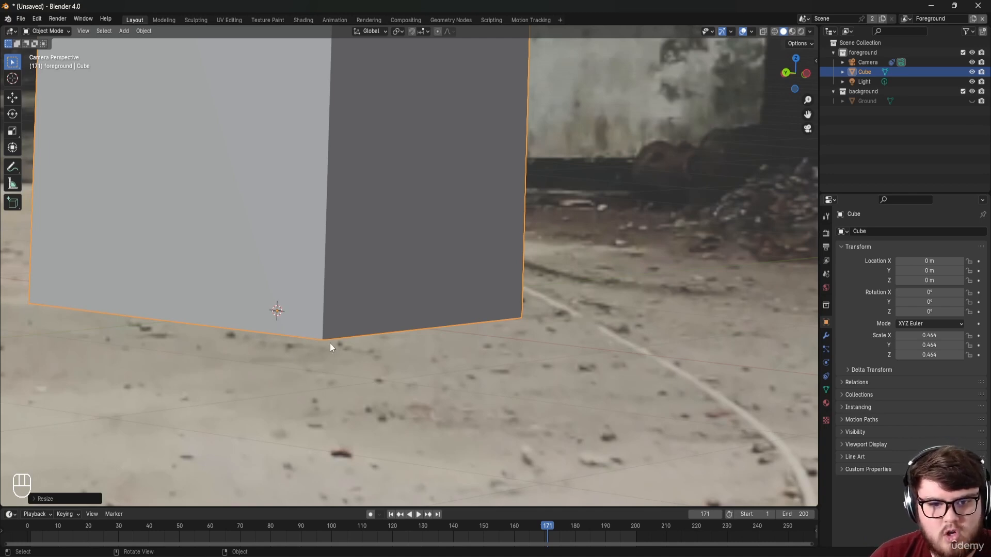
shift+middle_drag(402, 346, 474, 377)
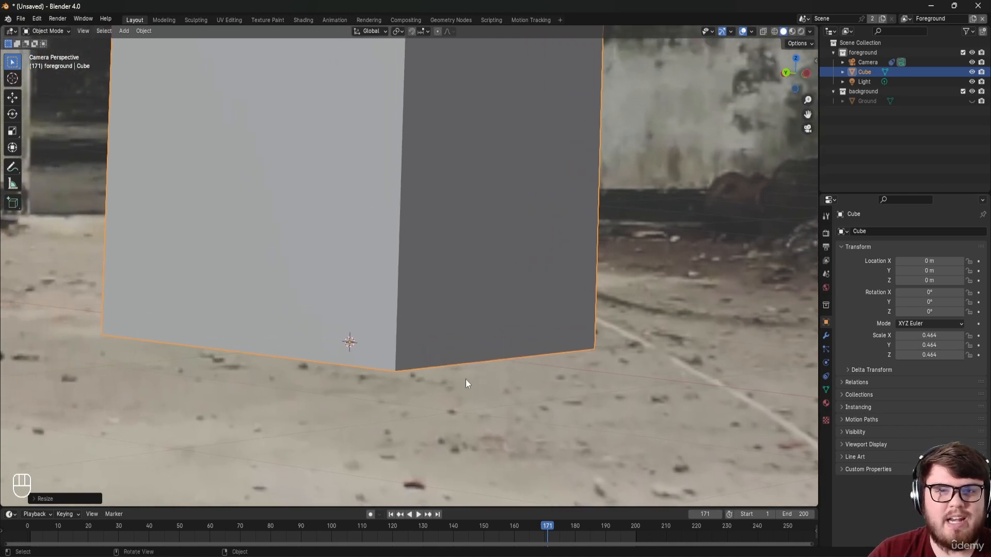
scroll(394, 382, up, 3)
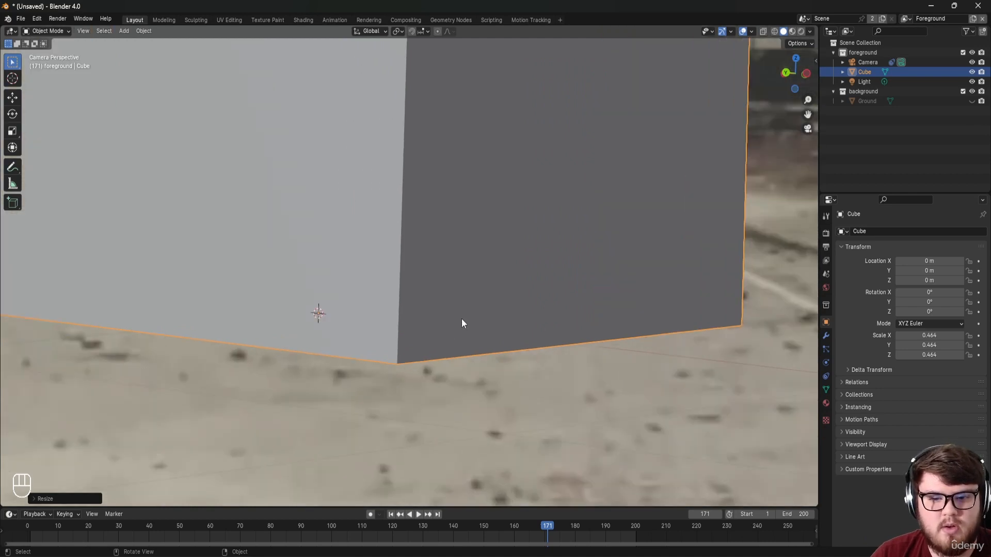
key(g)
key(shift+z)
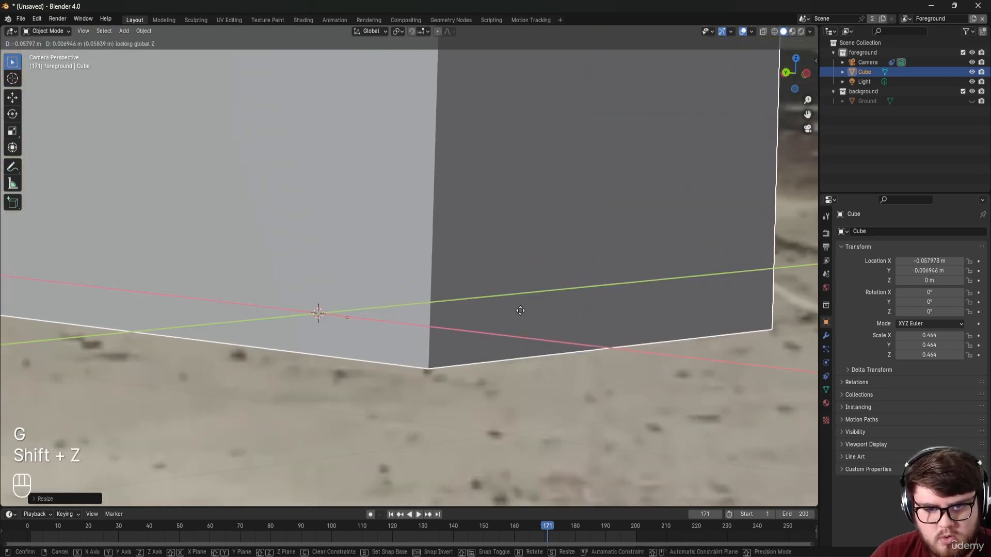
click(521, 315)
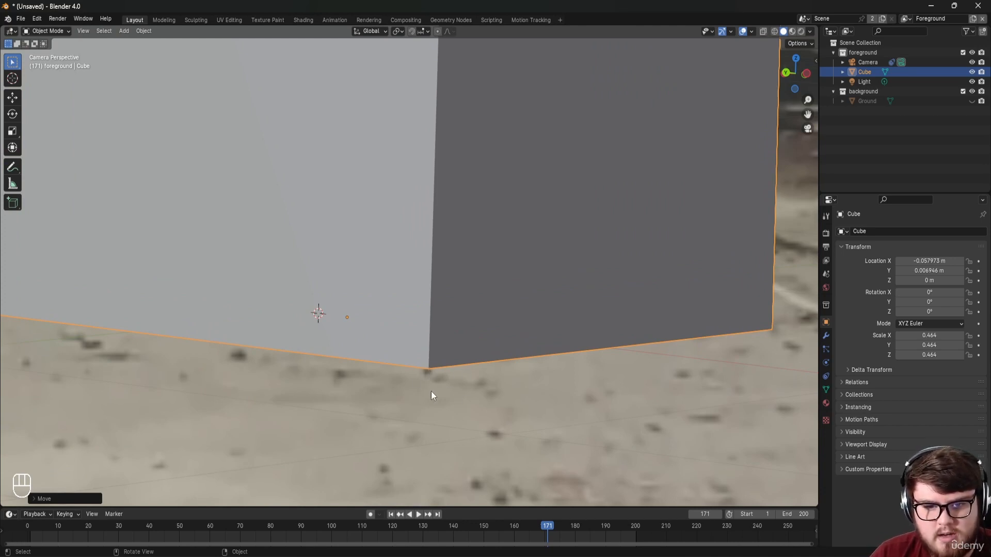
Step: Play the shot from frame 1 to check how the cube's corner sticks to the ground, then scrub to frame 32
drag(525, 526, 32, 533)
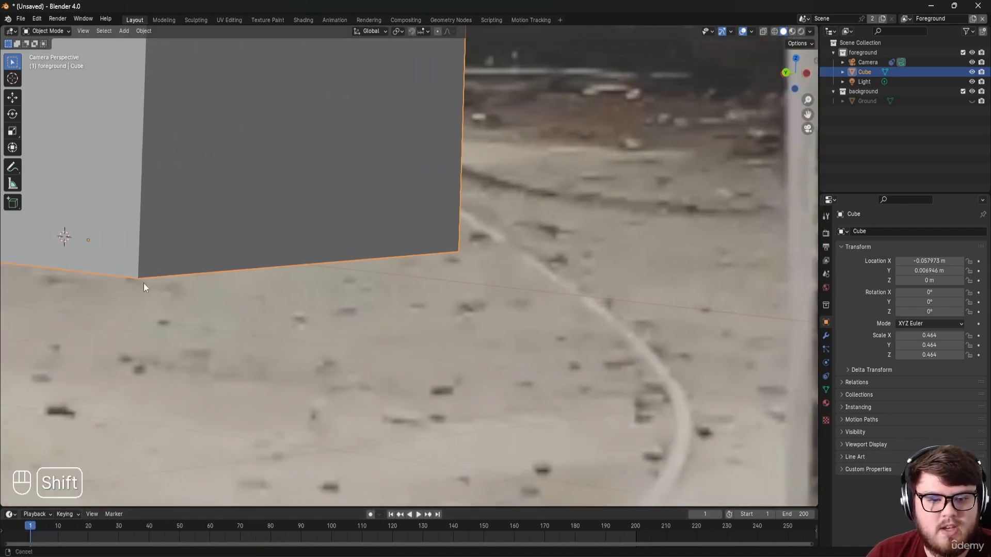
shift+middle_drag(143, 283, 422, 357)
scroll(313, 304, down, 4)
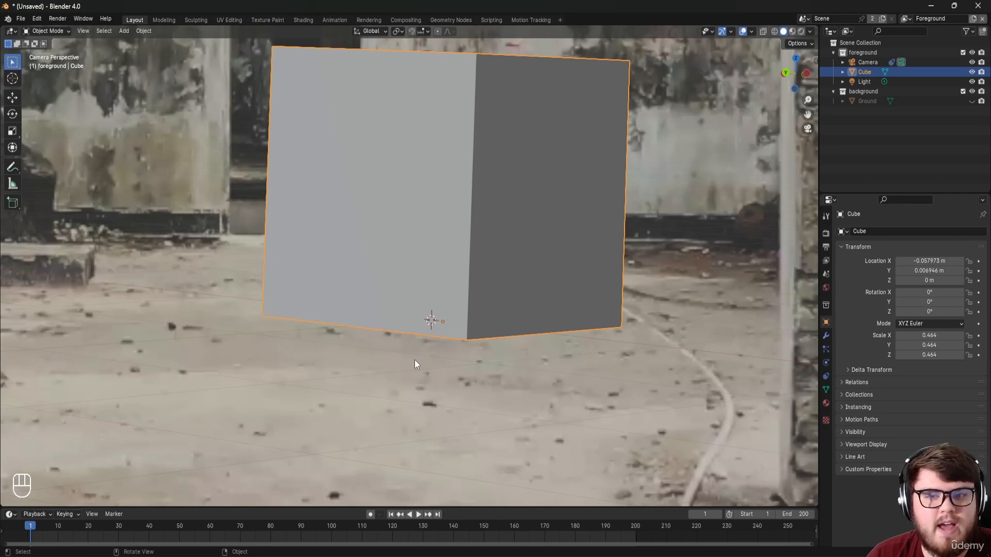
key(space)
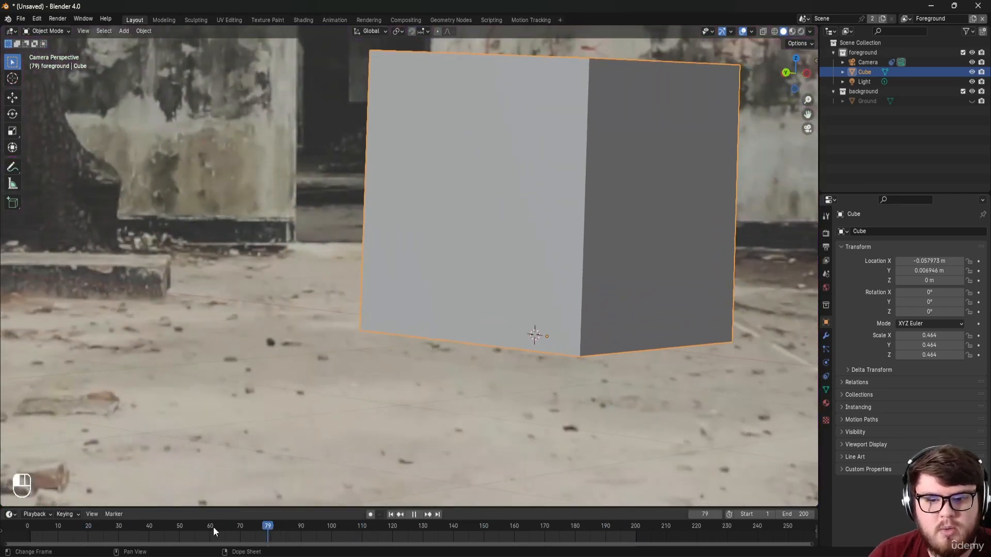
drag(213, 531, 125, 537)
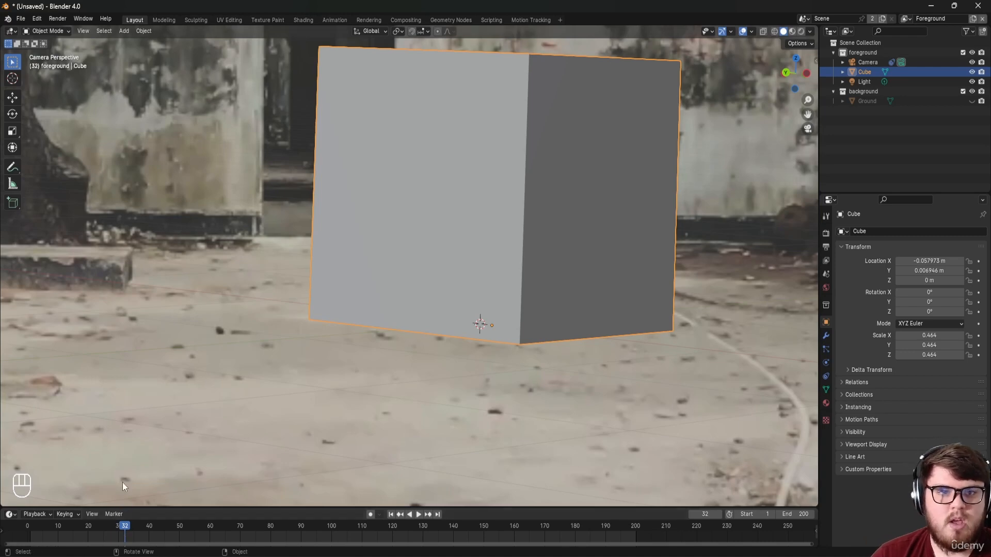
Step: In the Motion Tracking workspace, select only the Track.001 ground marker and set it as the scene origin
click(523, 21)
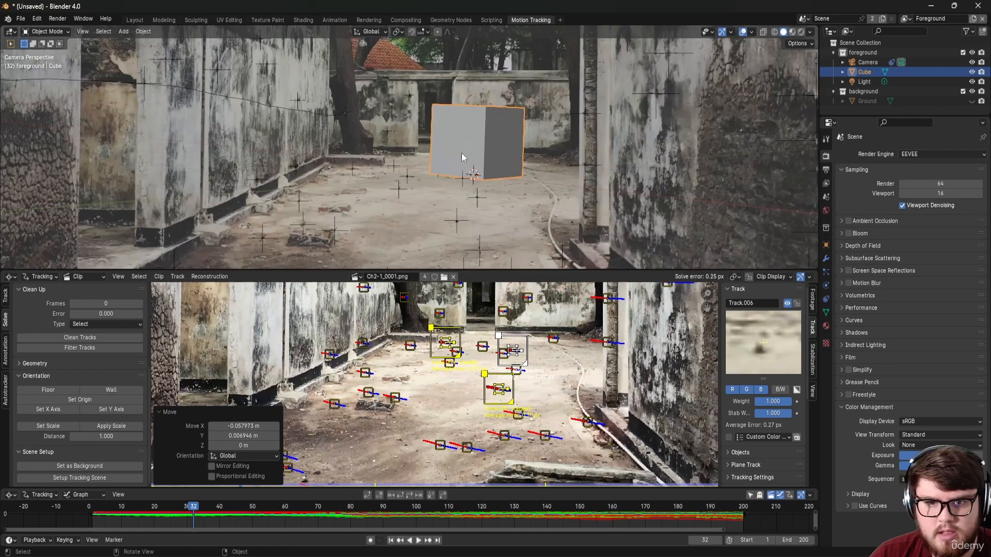
mouse_move(469, 166)
shift+middle_down()
mouse_move(450, 147)
mouse_move(454, 156)
shift+middle_up()
scroll(518, 324, up, 2)
mouse_move(525, 387)
middle_down()
mouse_move(539, 347)
mouse_move(520, 368)
middle_up()
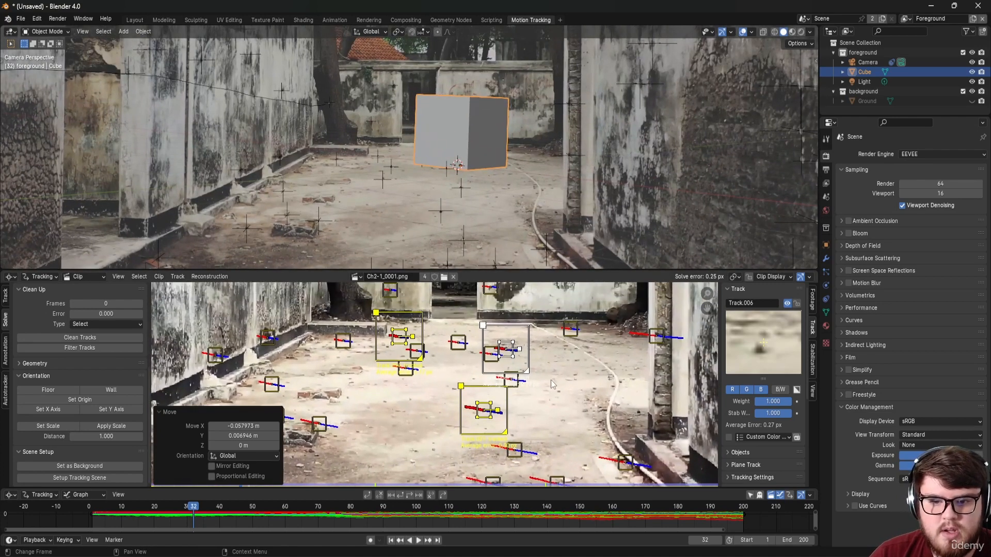
click(553, 379)
click(489, 404)
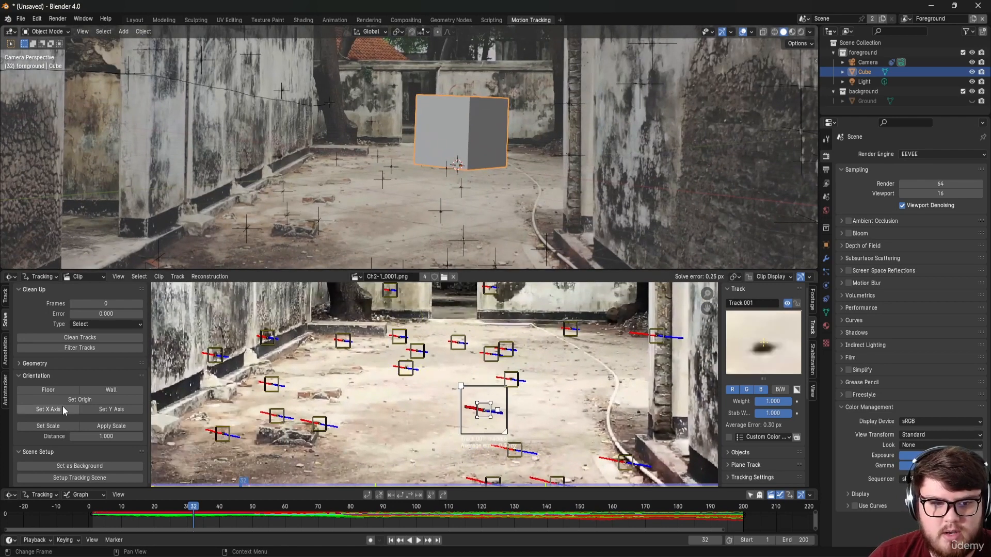
click(79, 400)
Step: Select the Track.015 marker nearer the camera and use it to set the X axis
middle_drag(503, 383, 517, 314)
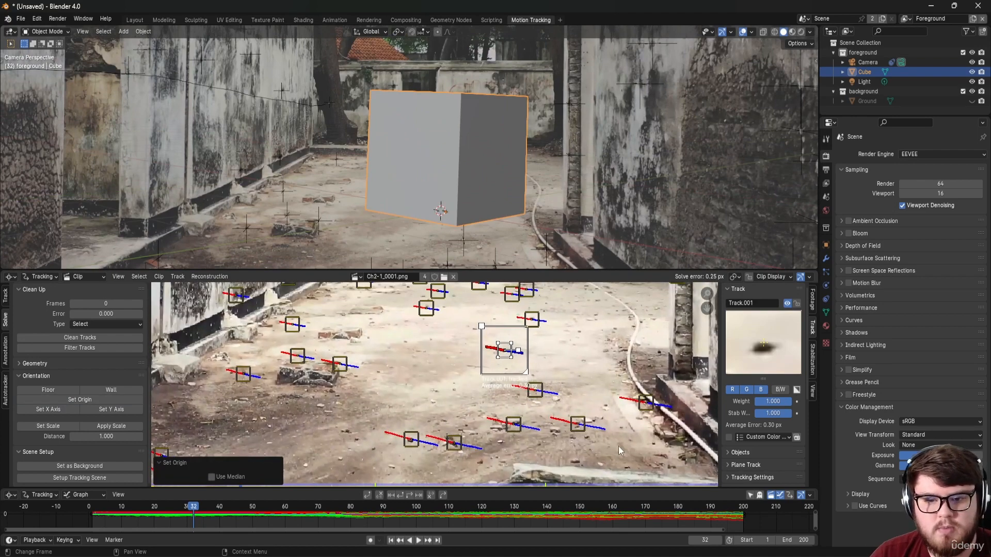
click(512, 424)
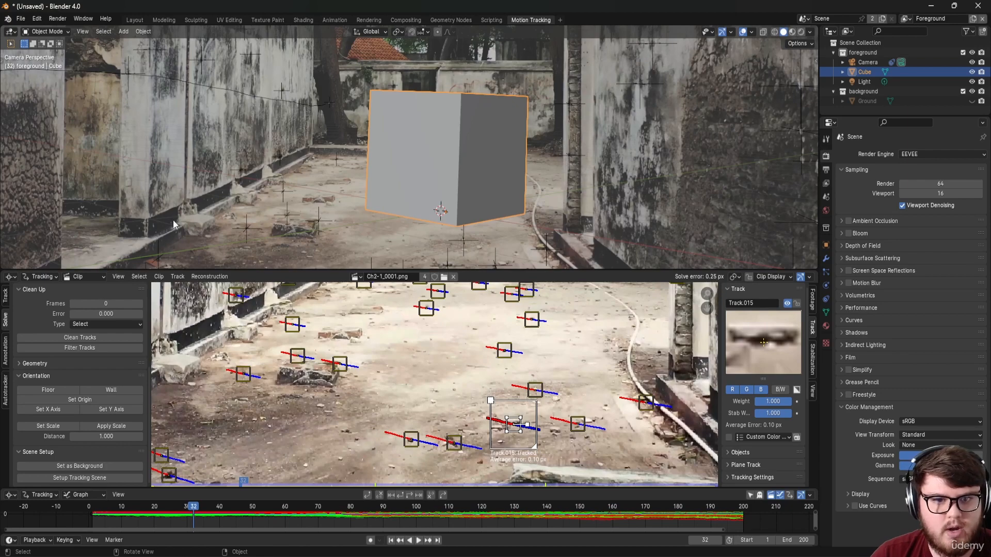
click(62, 409)
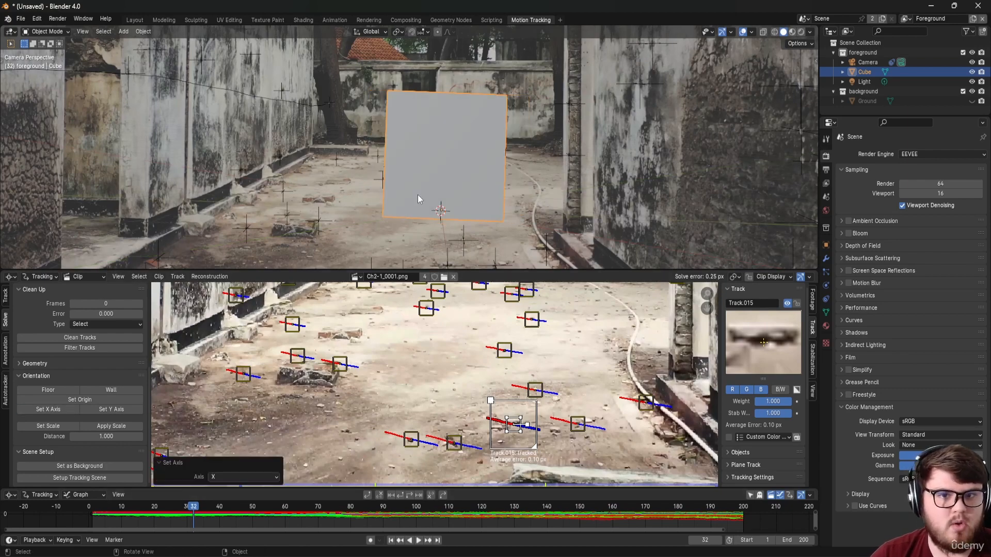
mouse_move(521, 353)
middle_down()
mouse_move(507, 389)
mouse_move(520, 366)
middle_up()
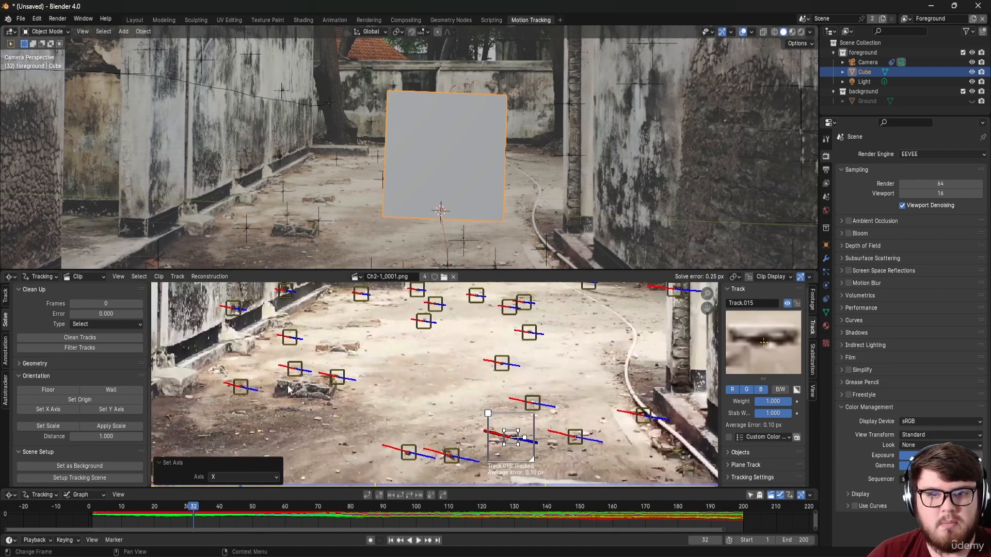
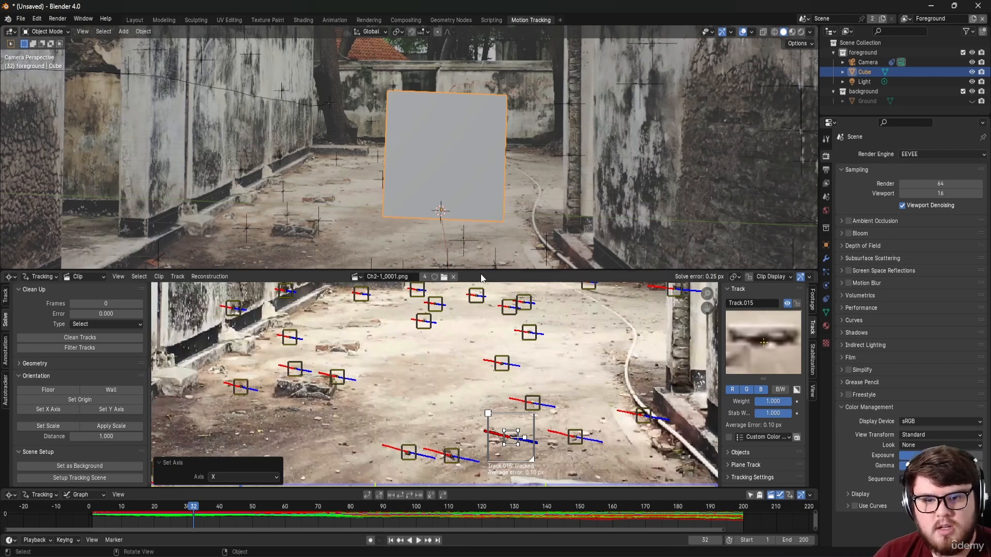
Step: Enlarge the clip view and select Track.056 on the wall together with the marker below it near the wall's base
drag(482, 270, 488, 109)
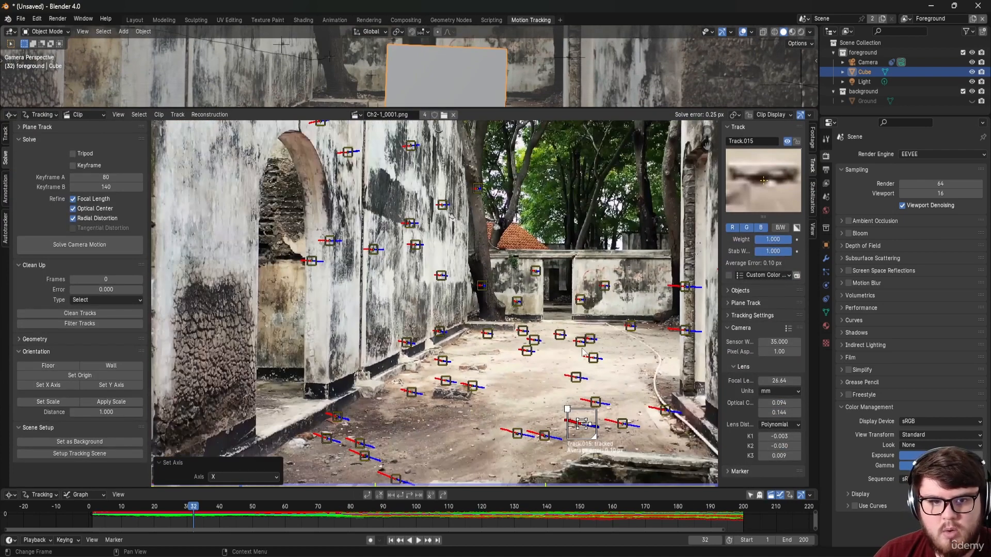
middle_drag(561, 360, 501, 349)
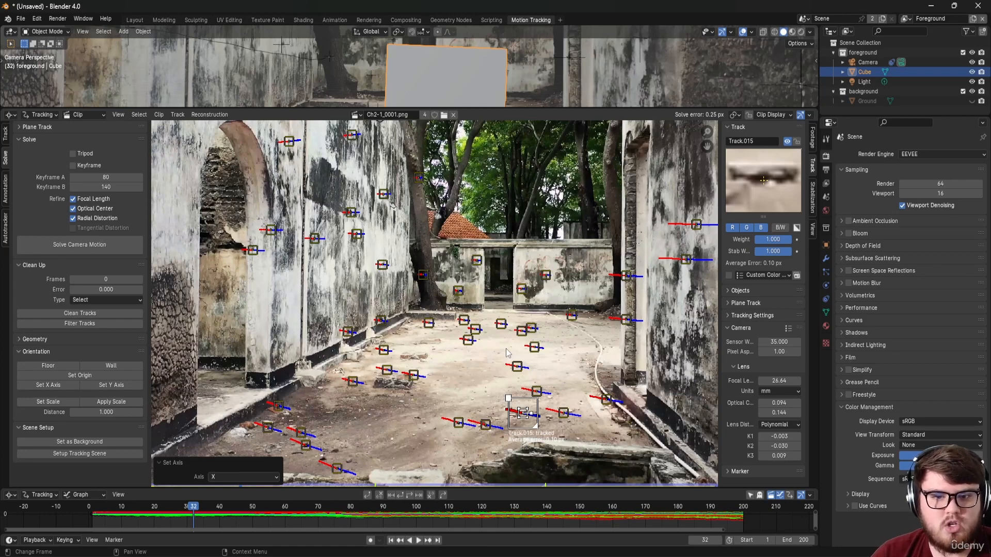
scroll(507, 353, up, 3)
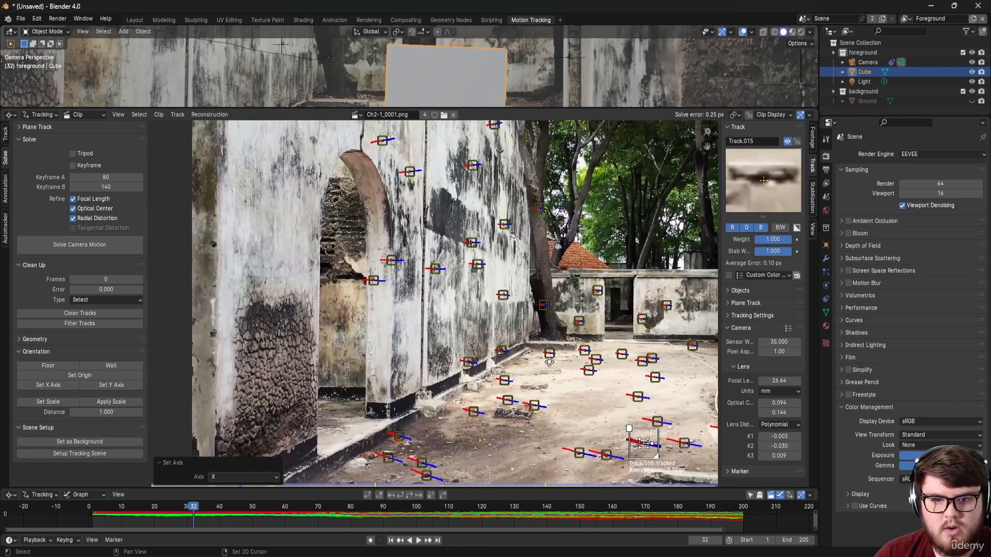
scroll(548, 362, up, 4)
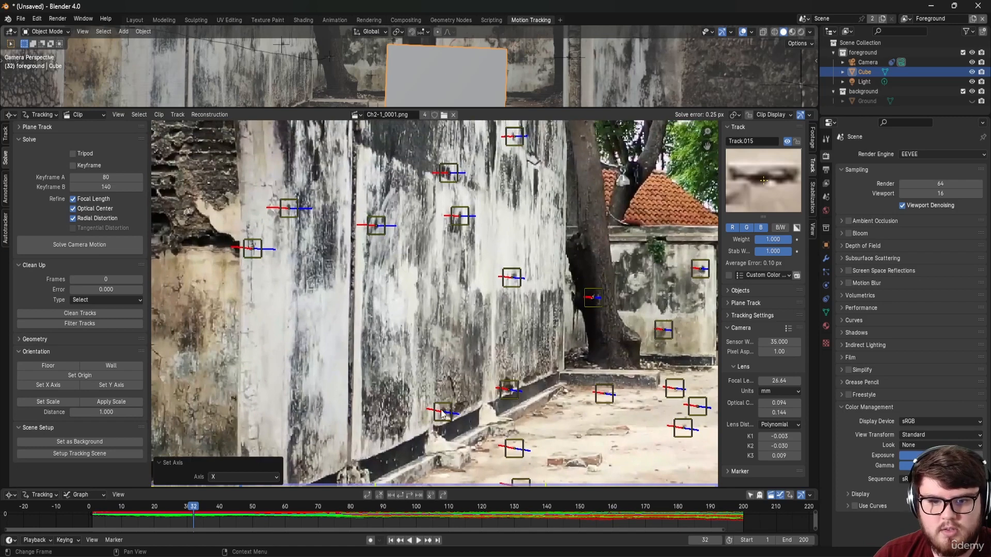
click(441, 413)
shift+click(449, 174)
scroll(461, 362, down, 1)
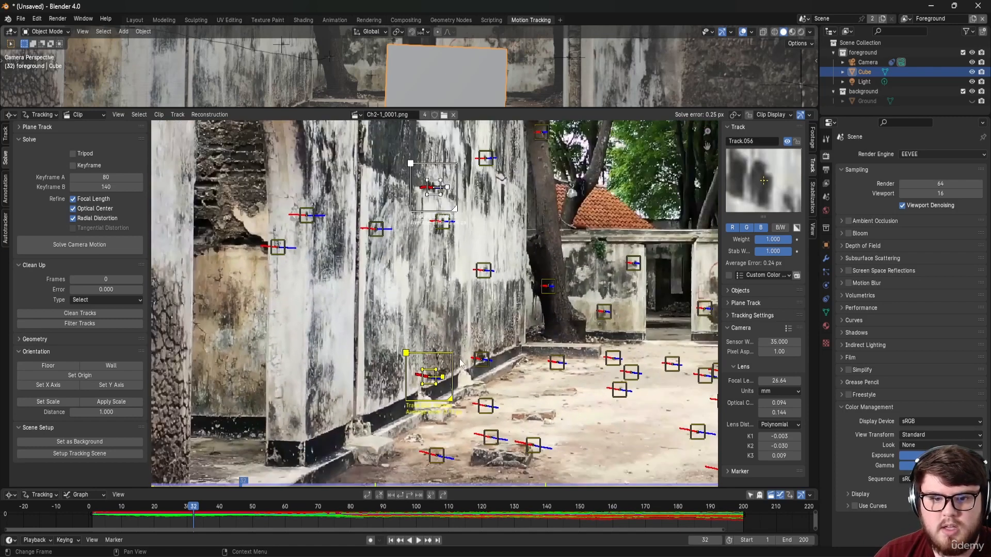
scroll(461, 363, down, 1)
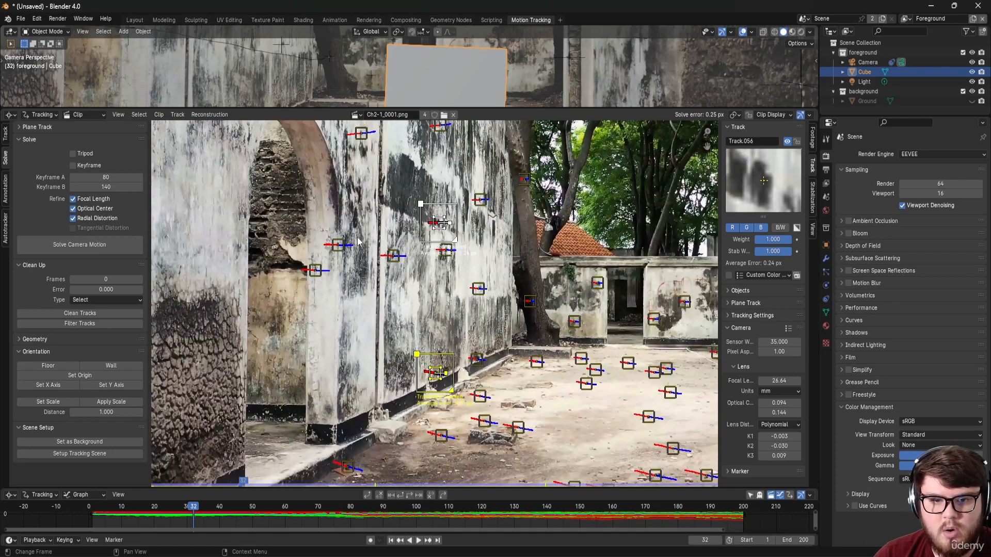
middle_drag(459, 338, 421, 347)
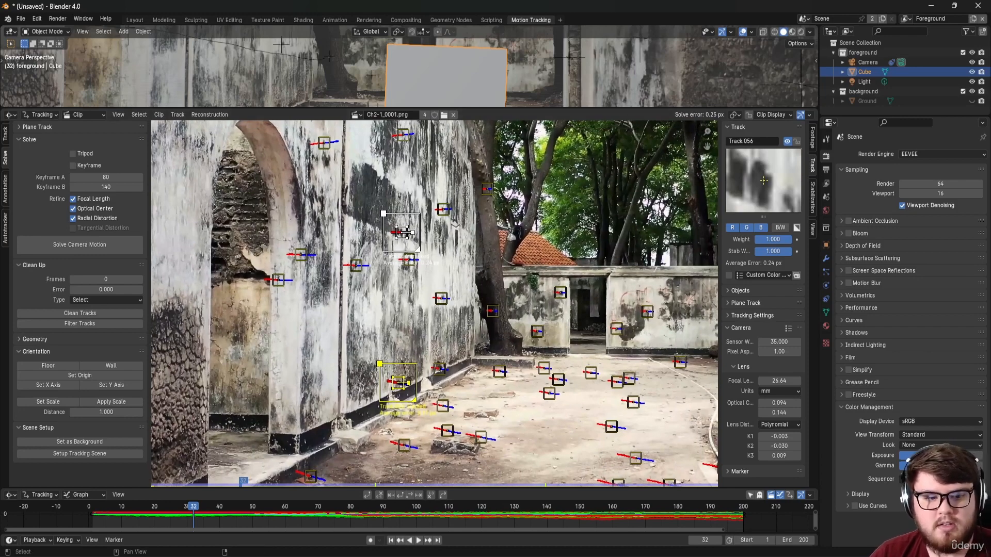
Step: Look up the conversion of 6ft to m with the Windows search and return to Blender
key(super)
text(6ft)
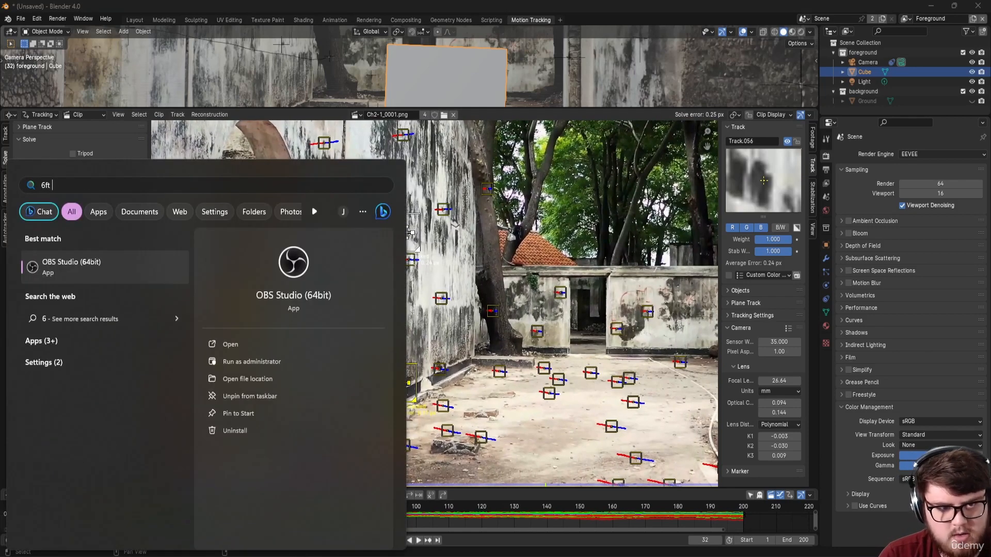
text( to m)
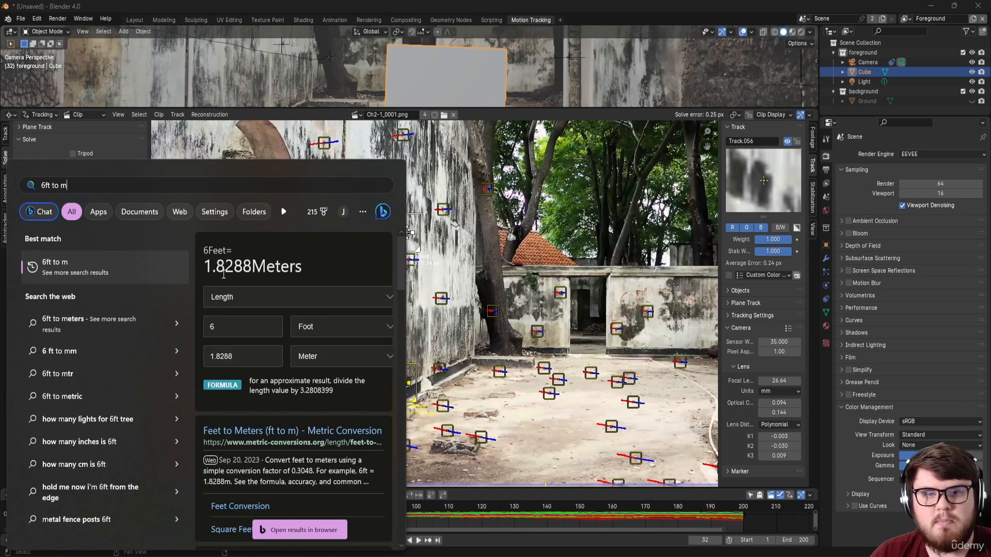
click(538, 271)
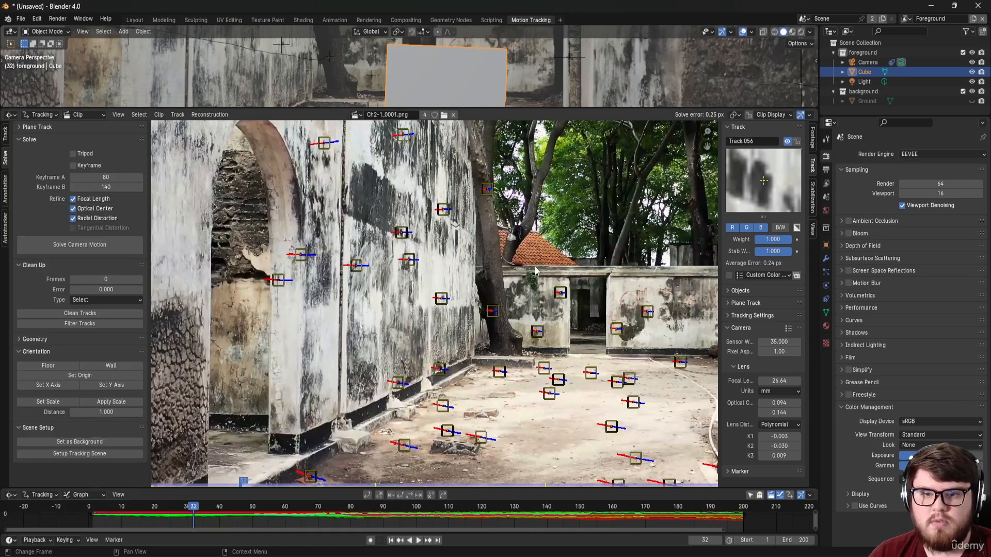
Step: Select the marker at the wall's base and Track.056 above it, and set the scene scale with a distance of 1.8
click(398, 383)
shift+click(401, 232)
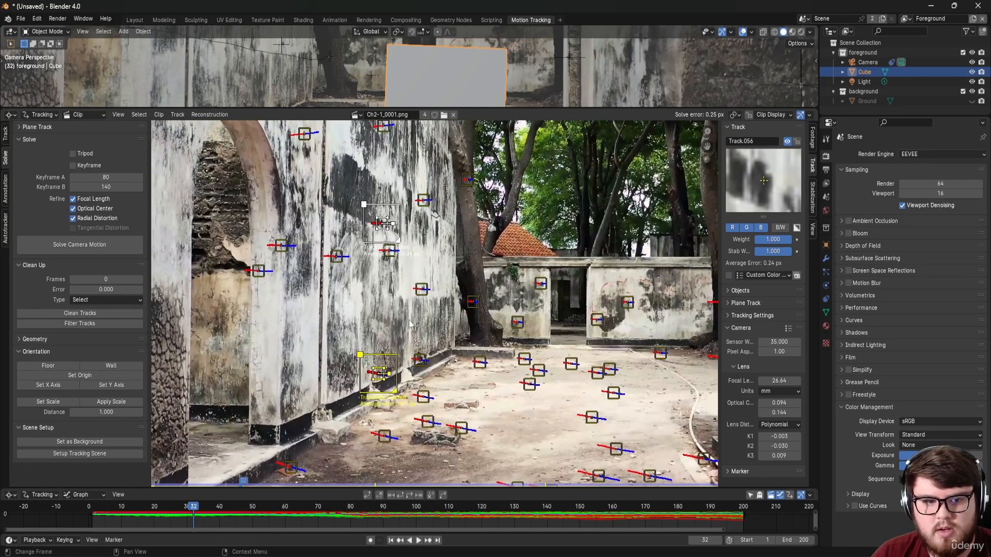
click(48, 402)
click(228, 477)
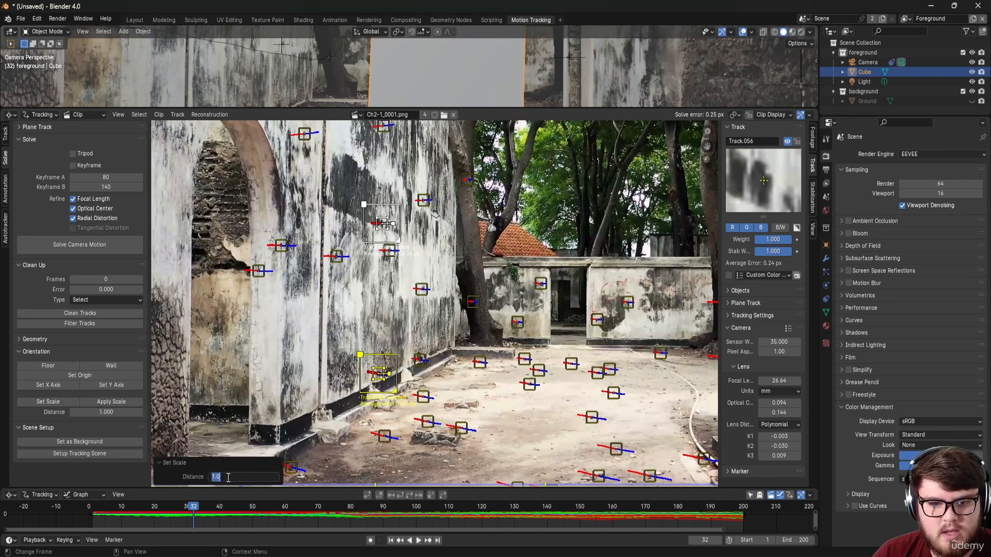
text(1.8)
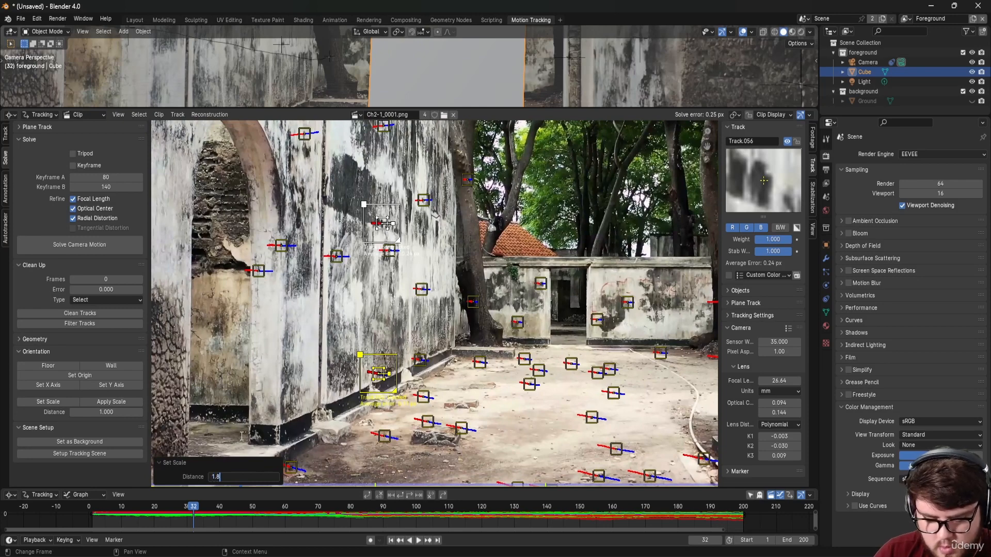
key(Return)
middle_drag(435, 340, 444, 322)
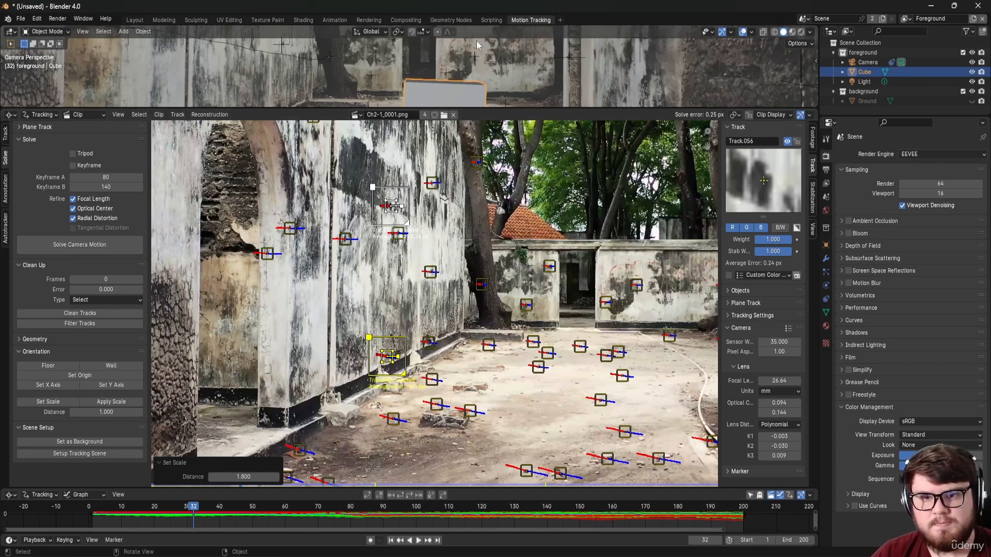
Step: In the Layout workspace, move the cube back along the ground with Z locked, to about -3.65 m in X and 0.09 m in Y
drag(555, 109, 570, 312)
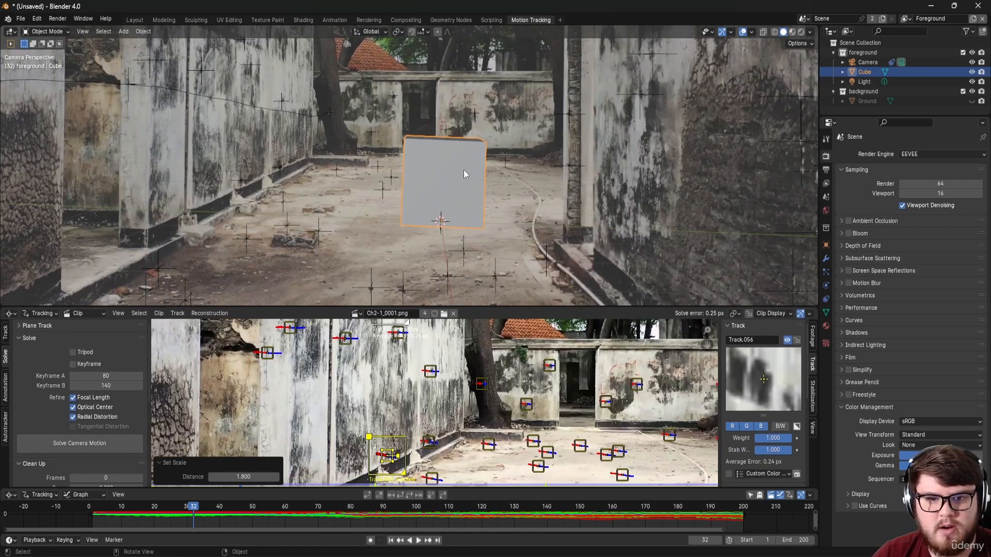
click(135, 21)
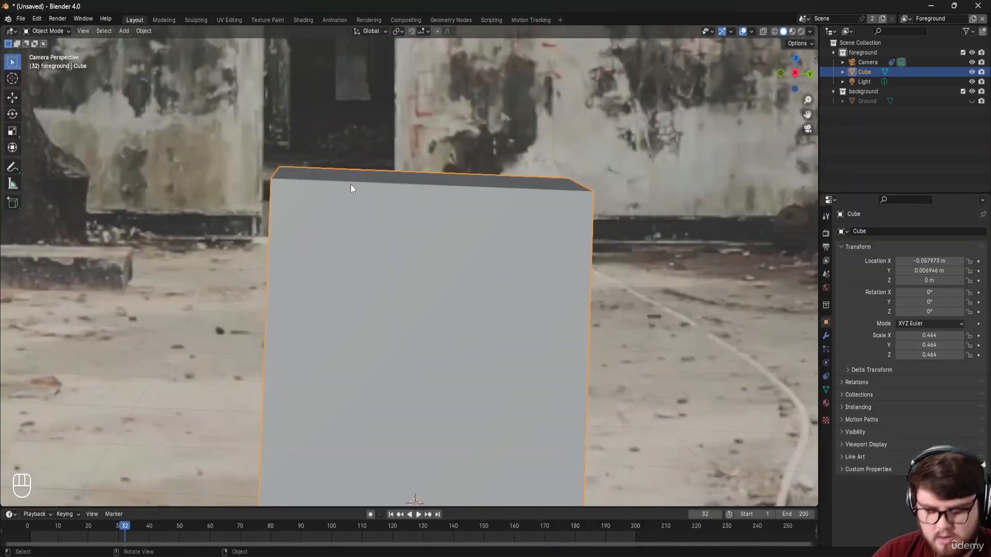
scroll(351, 184, down, 7)
shift+middle_drag(363, 152, 430, 168)
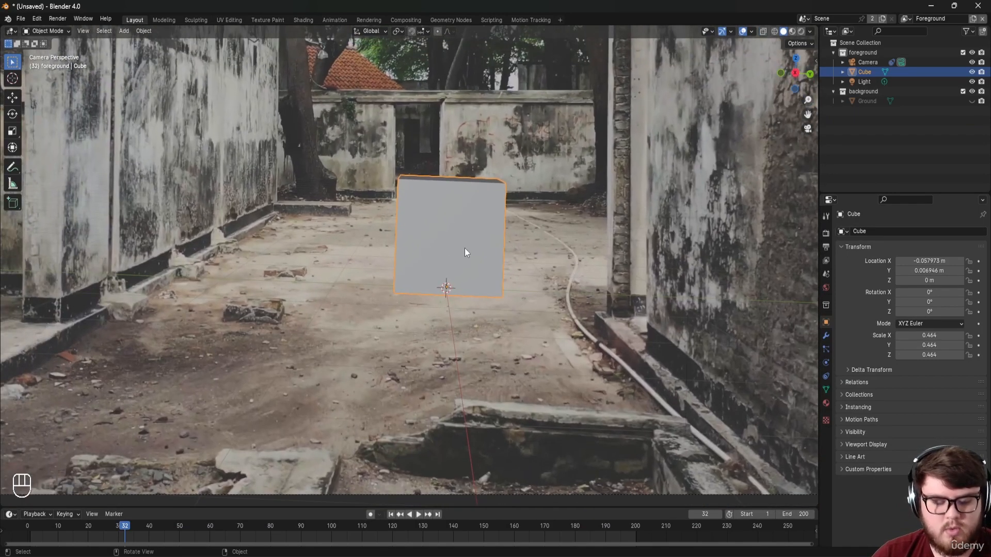
key(g)
key(shift+z)
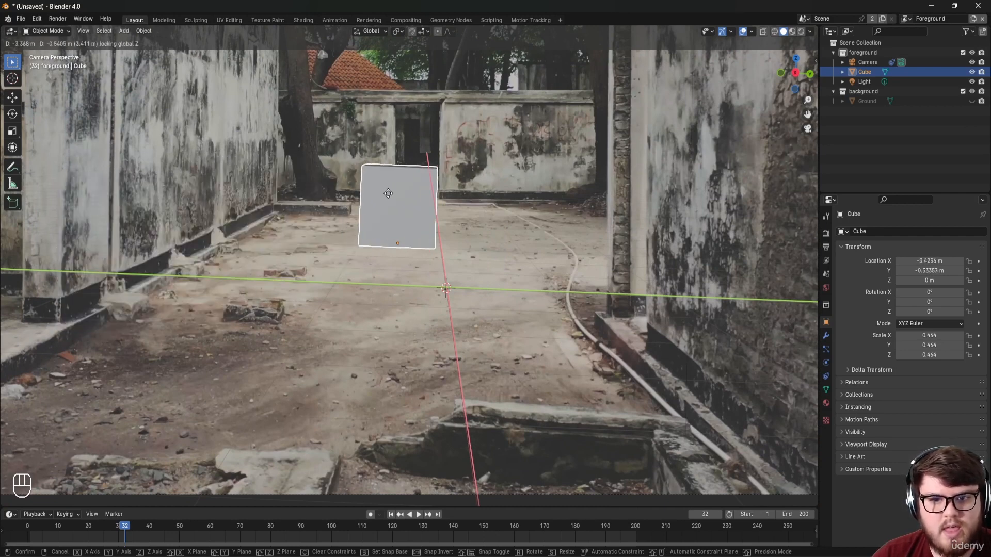
click(432, 193)
Step: Scrub to frame 161 to check how the cube sticks to the ground, and save the file as Ch2-1_tut.blend
drag(195, 532, 516, 523)
shift+middle_drag(466, 312, 525, 305)
key(ctrl+s)
key(ctrl+s)
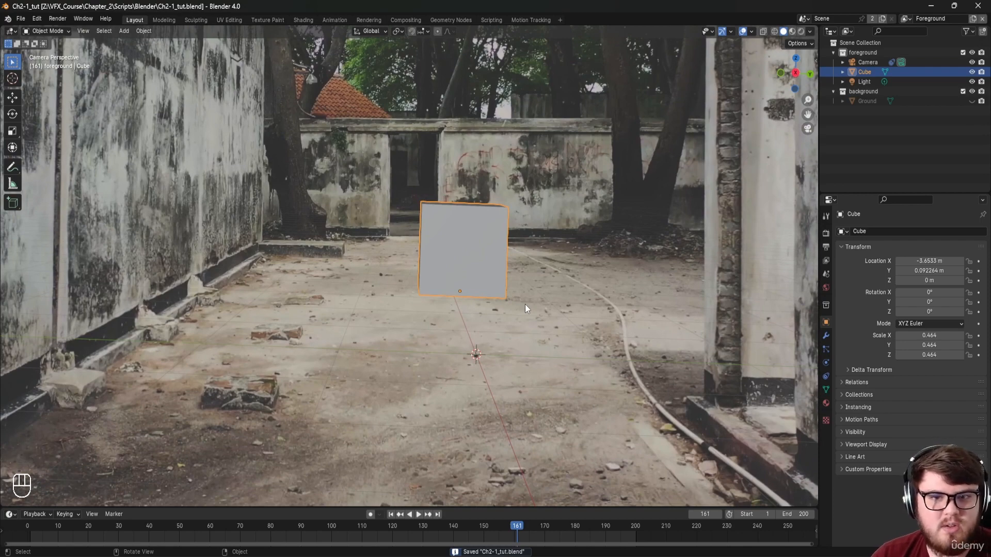
Step: Delete the background and foreground collections along with the cube, ground and light, keeping only the camera in the scene
click(868, 91)
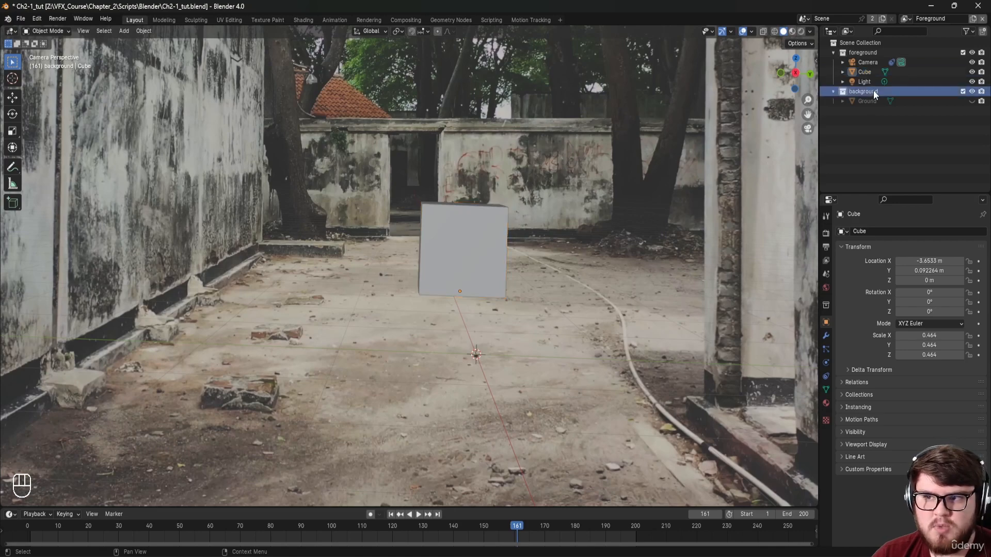
key(Delete)
click(866, 54)
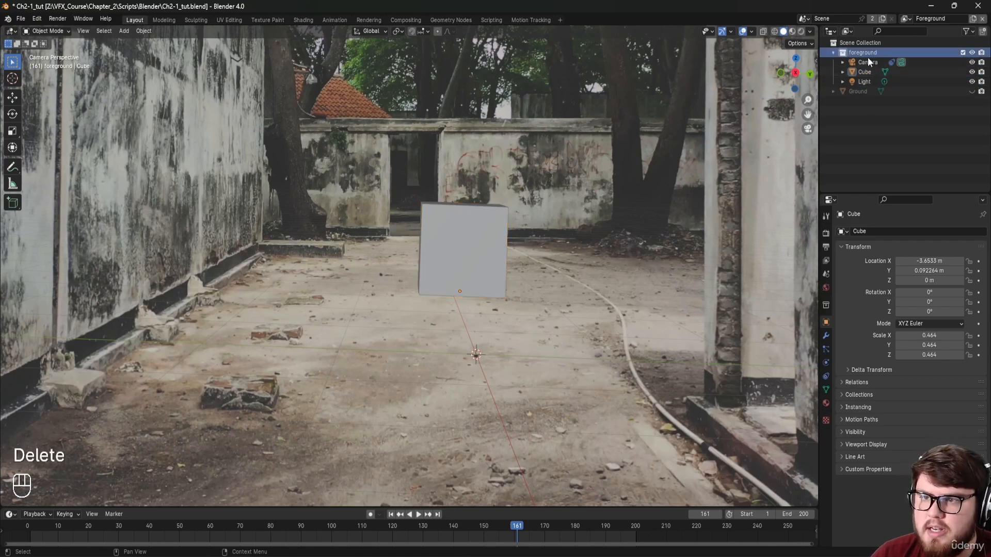
key(Delete)
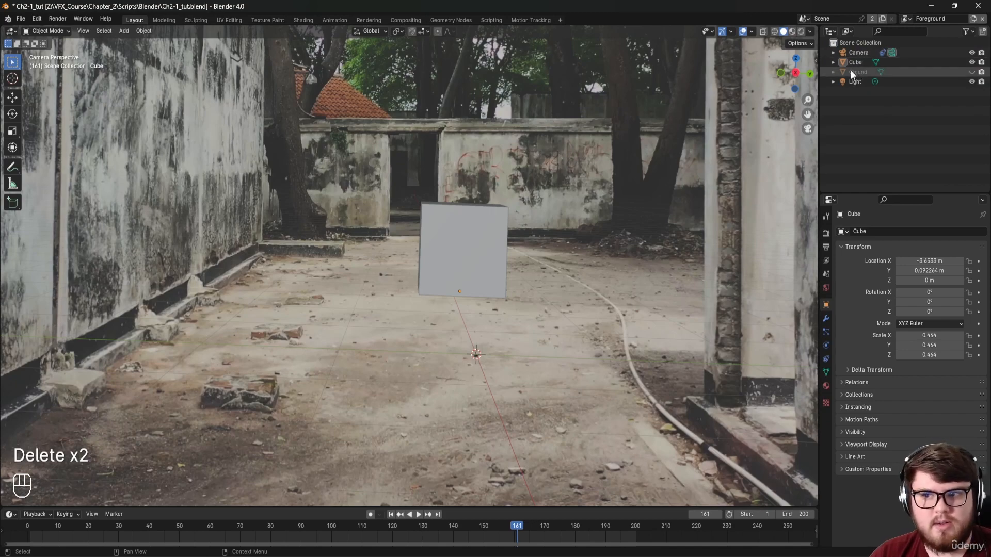
click(848, 62)
shift+click(857, 80)
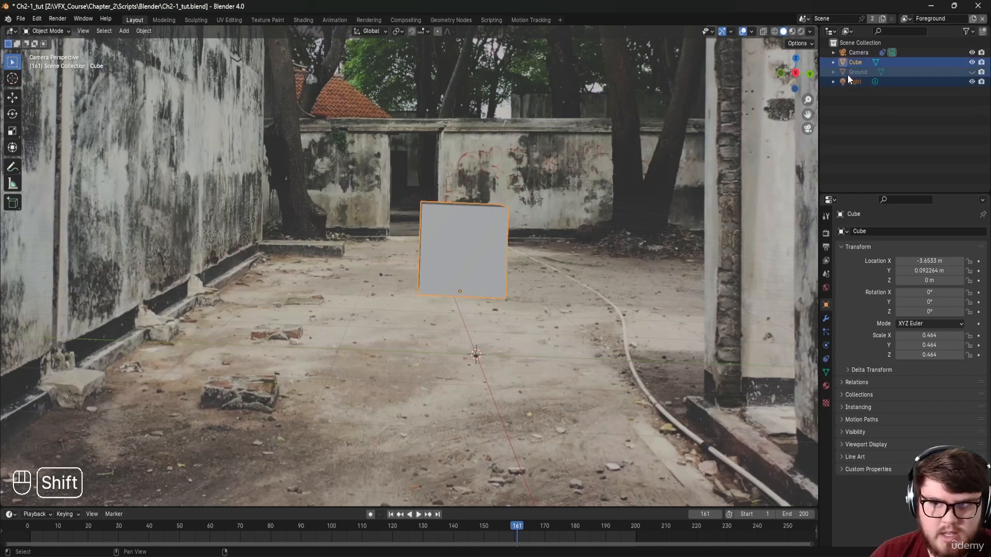
key(Delete)
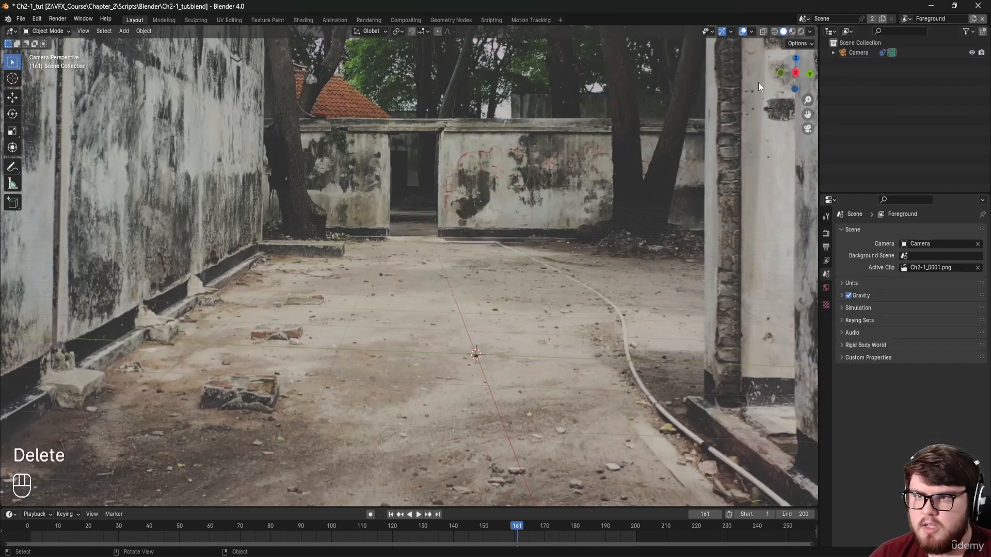
click(905, 18)
click(882, 43)
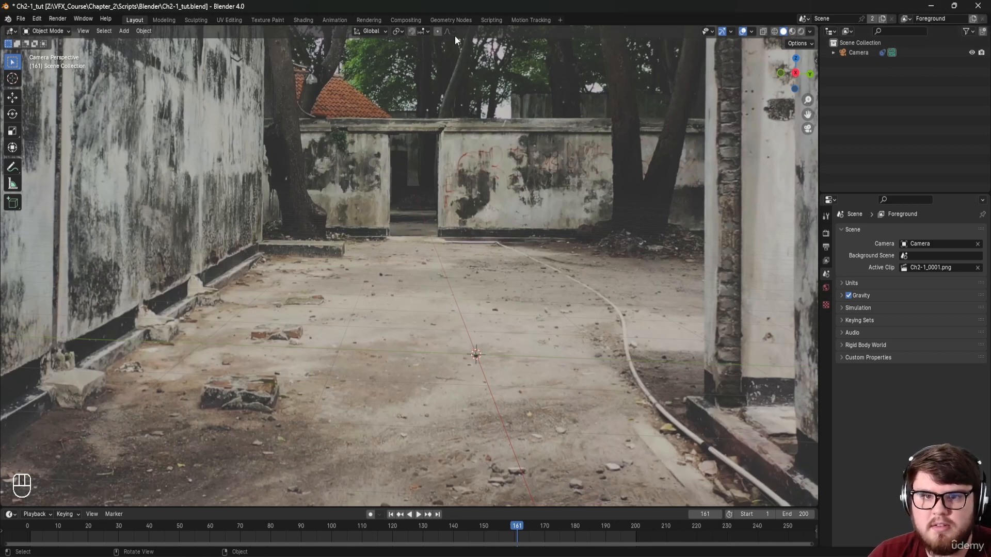
Step: In the Compositing workspace, delete the Undistortion and Scale nodes that follow the Movie Clip node
click(408, 19)
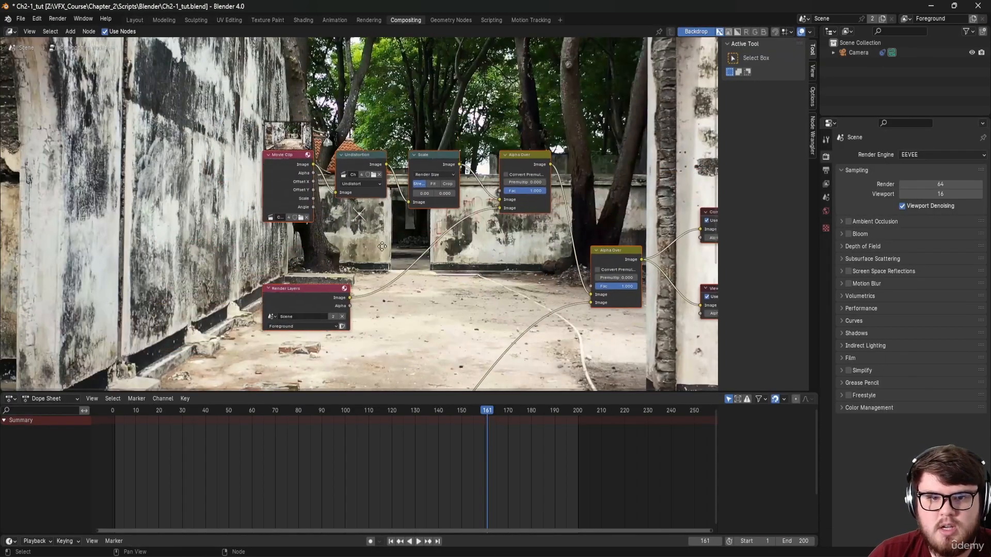
scroll(413, 234, up, 2)
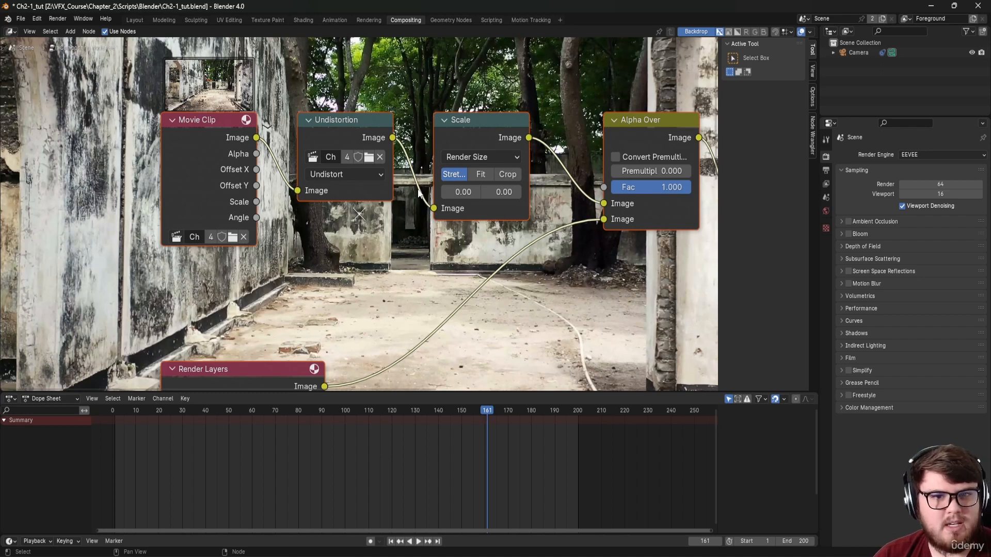
middle_drag(385, 186, 367, 185)
drag(313, 70, 468, 212)
key(x)
Step: Delete the Foreground Render Layers node and the Alpha Over node it feeds
middle_drag(385, 254, 370, 158)
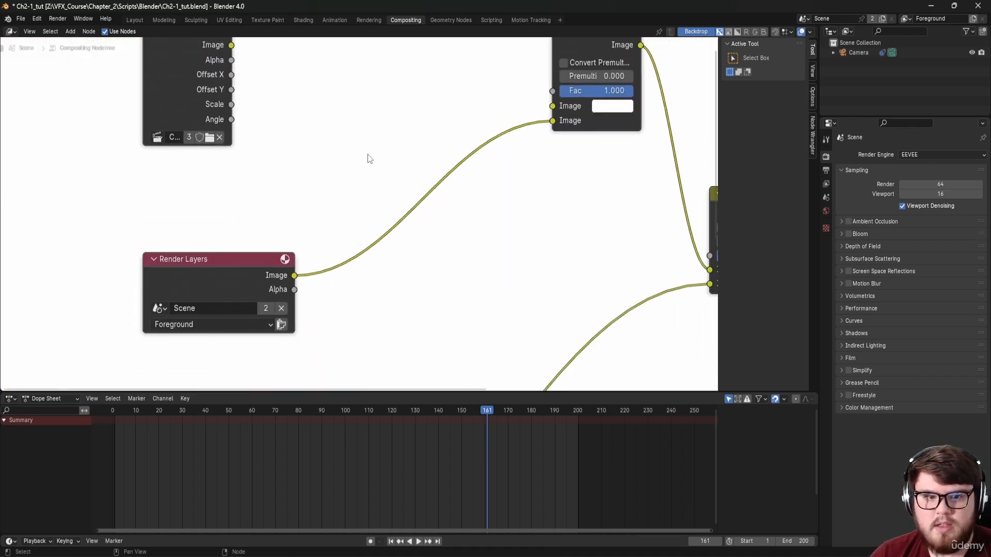
scroll(369, 157, down, 2)
click(247, 274)
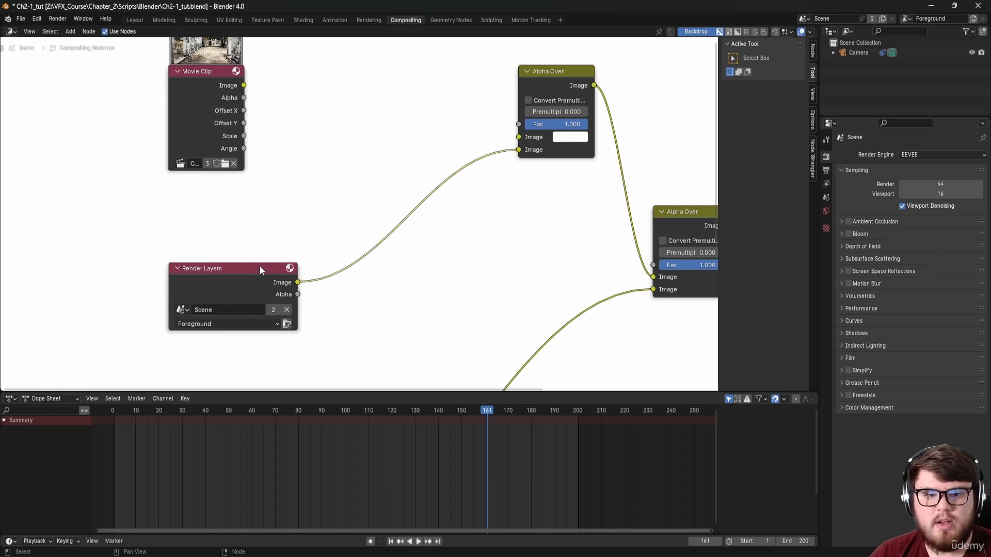
drag(260, 269, 279, 259)
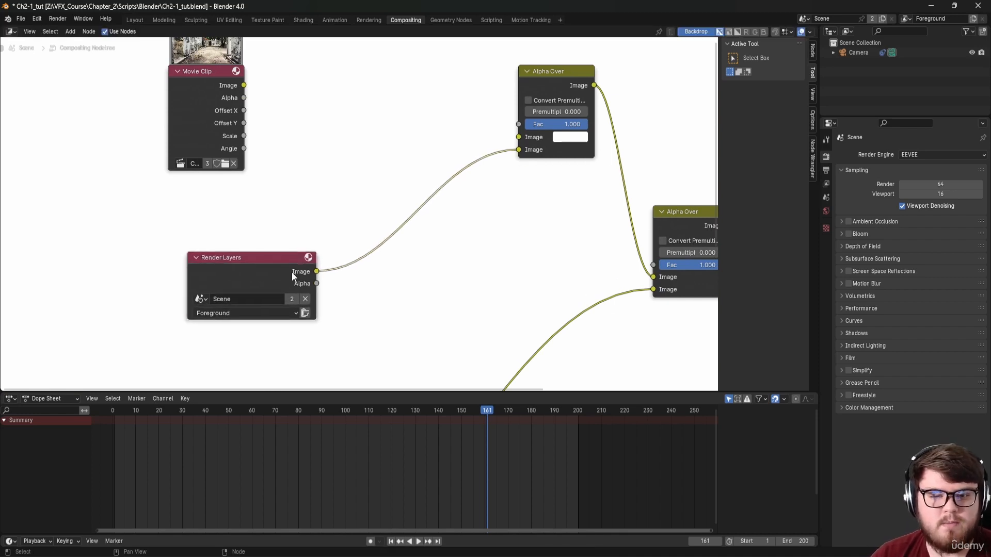
shift+click(552, 76)
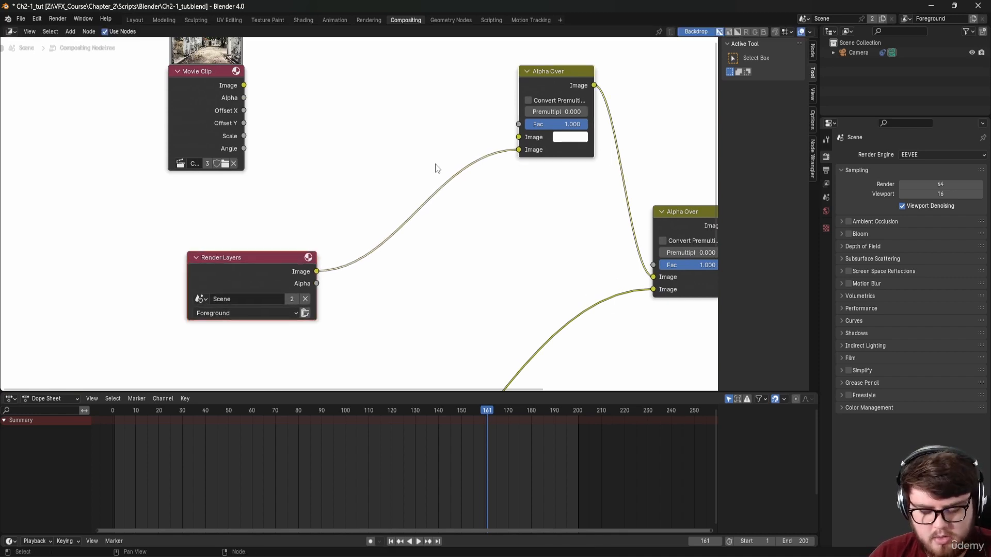
key(x)
Step: Connect the Movie Clip image to the remaining Alpha Over's first image input and place the Render Layers node beneath the Movie Clip
scroll(313, 206, down, 2)
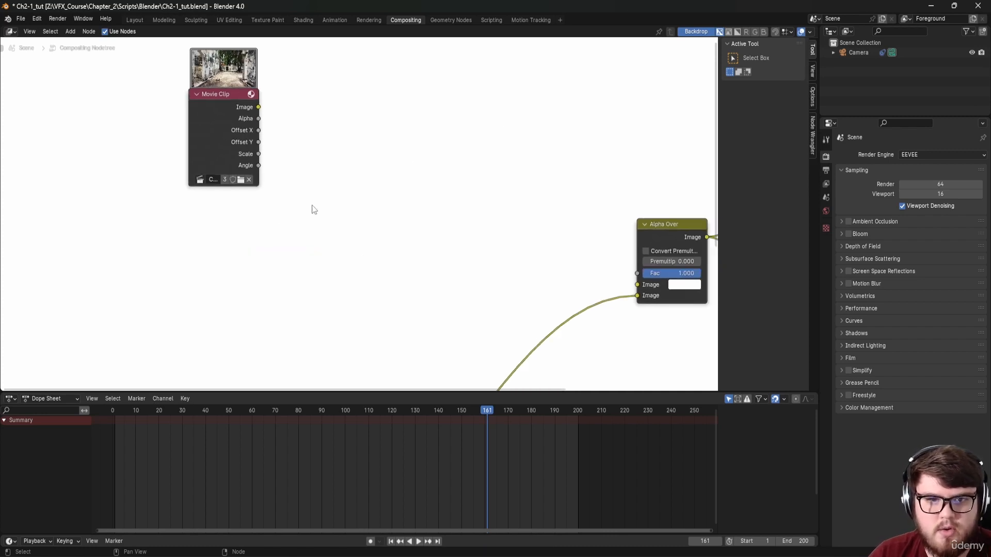
drag(249, 147, 575, 274)
scroll(444, 233, up, 2)
middle_drag(453, 329, 462, 157)
scroll(462, 158, down, 3)
drag(256, 308, 458, 172)
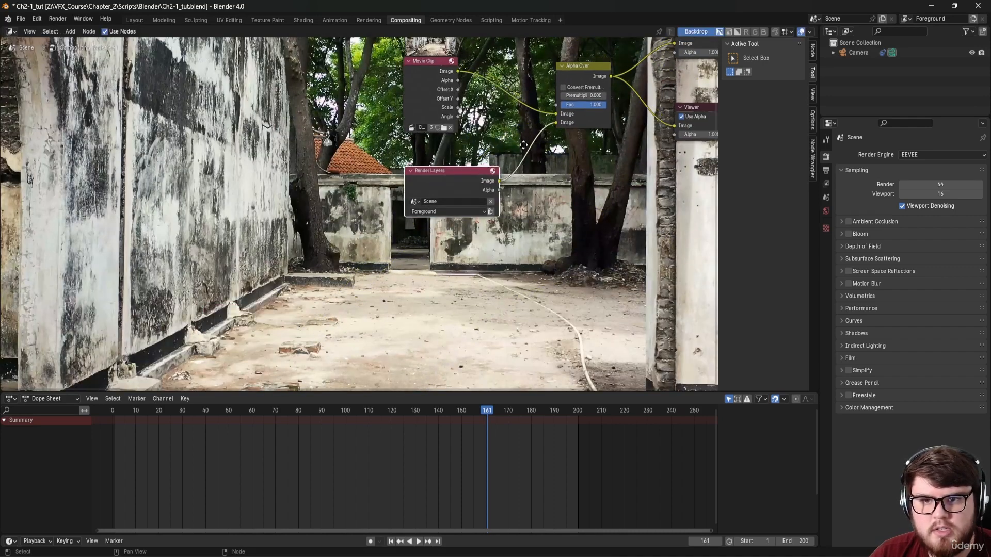
middle_drag(523, 156, 402, 254)
scroll(403, 254, up, 5)
middle_drag(469, 233, 399, 269)
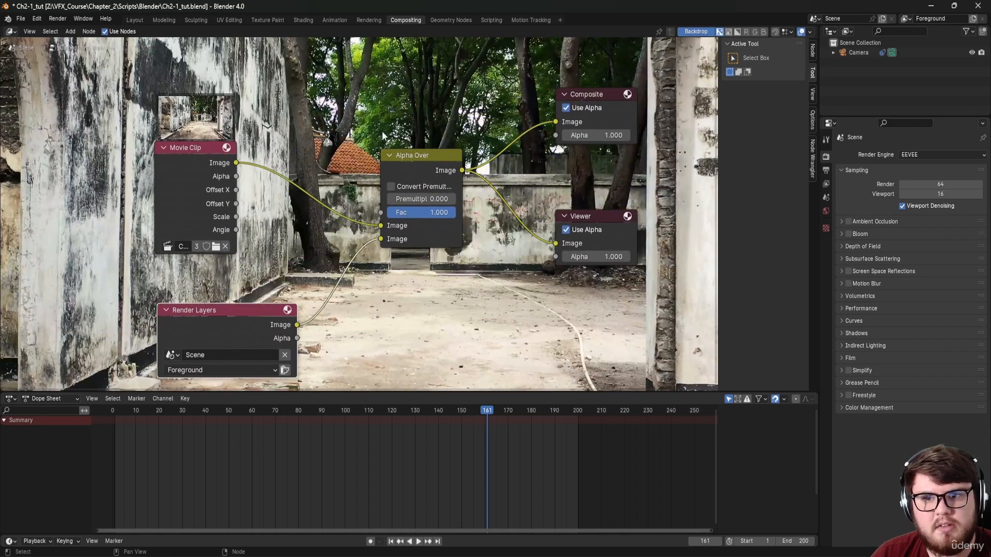
Step: Switch back to the Layout workspace
click(135, 21)
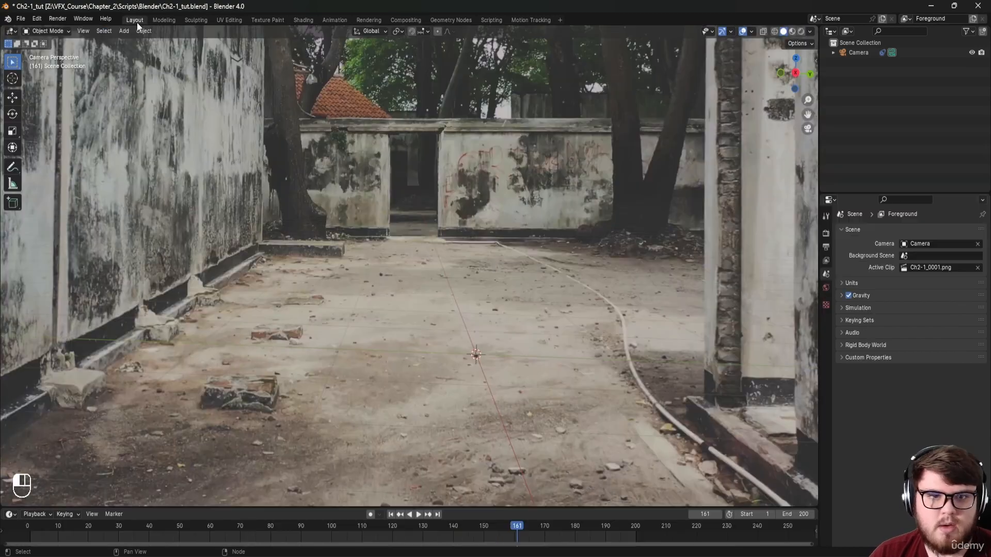
Step: Turn off Render Undistorted for the Ch2-1_0001.png background clip in the camera's Background Images settings and save the file
scroll(254, 93, down, 2)
scroll(268, 134, up, 1)
shift+middle_drag(271, 157, 411, 290)
click(858, 53)
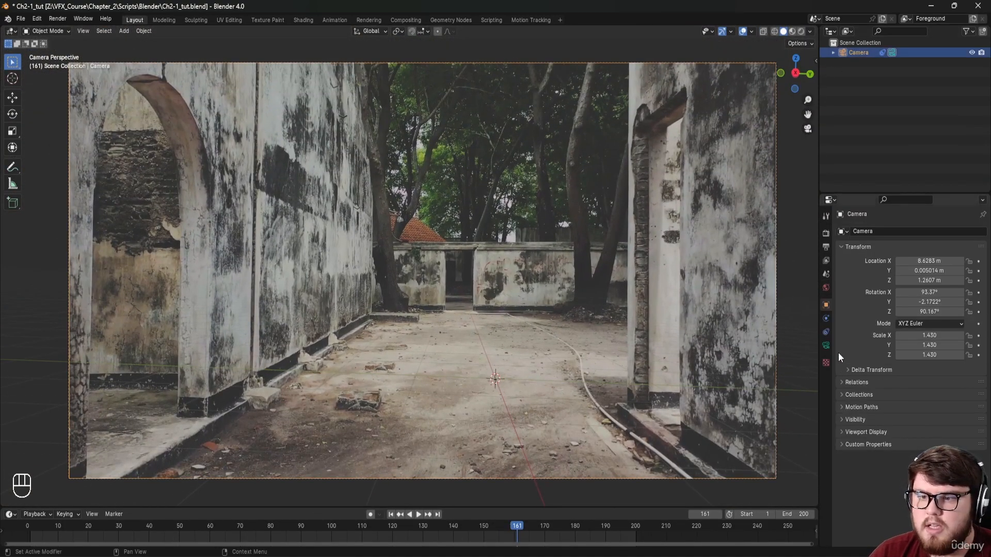
click(826, 346)
click(878, 380)
scroll(885, 365, down, 4)
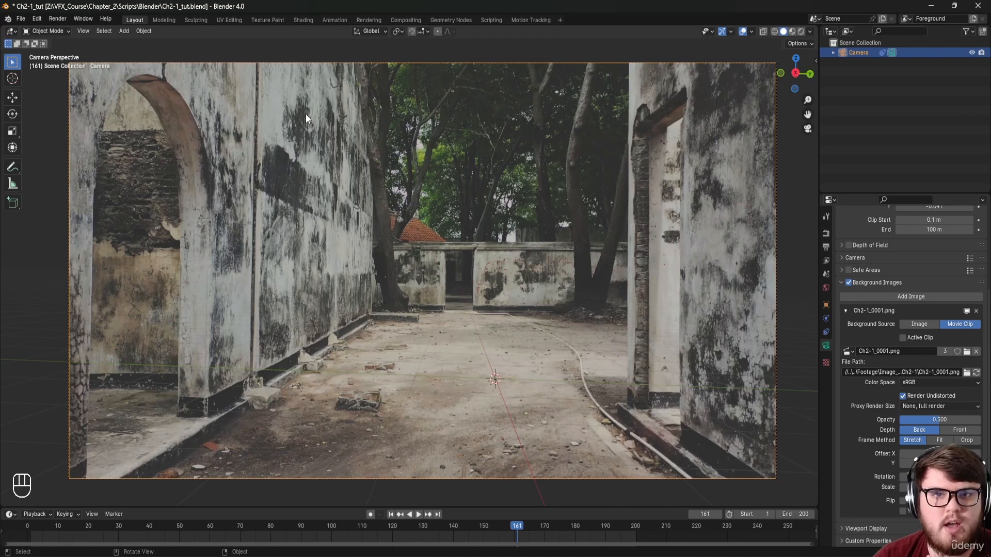
click(904, 396)
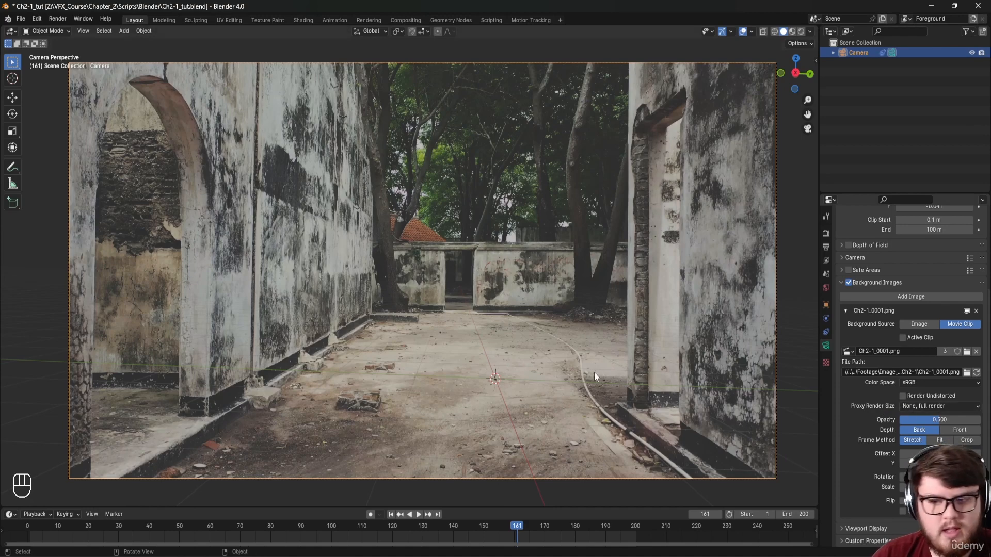
mouse_move(448, 295)
shift+middle_down()
mouse_move(456, 283)
mouse_move(448, 286)
shift+middle_up()
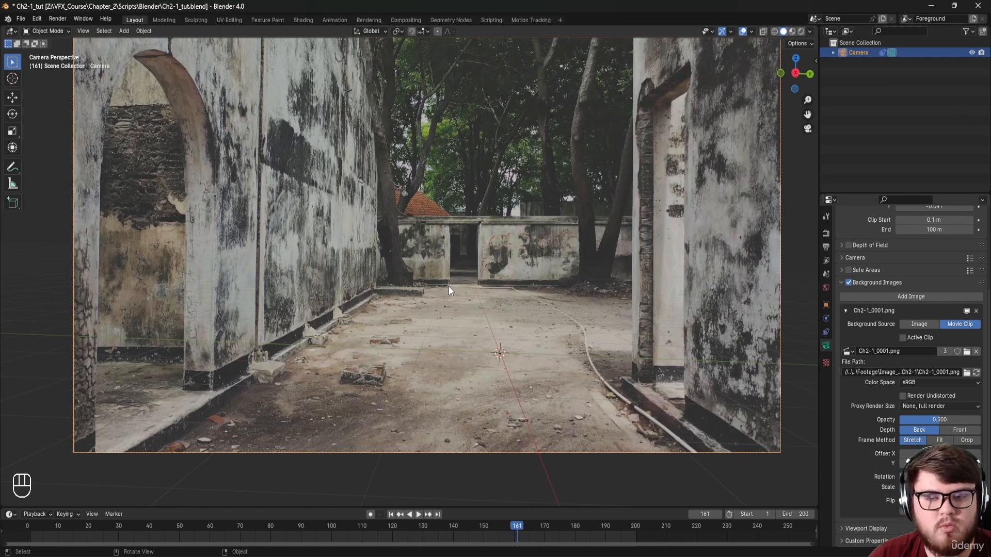
key(ctrl+s)
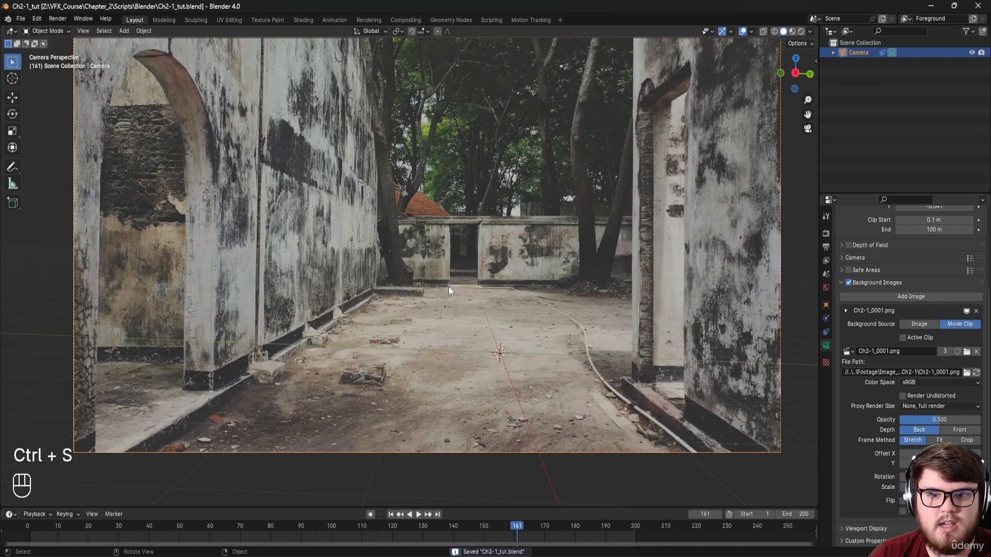
Step: Add a monkey mesh to the scene at the 3D cursor
key(shift+a)
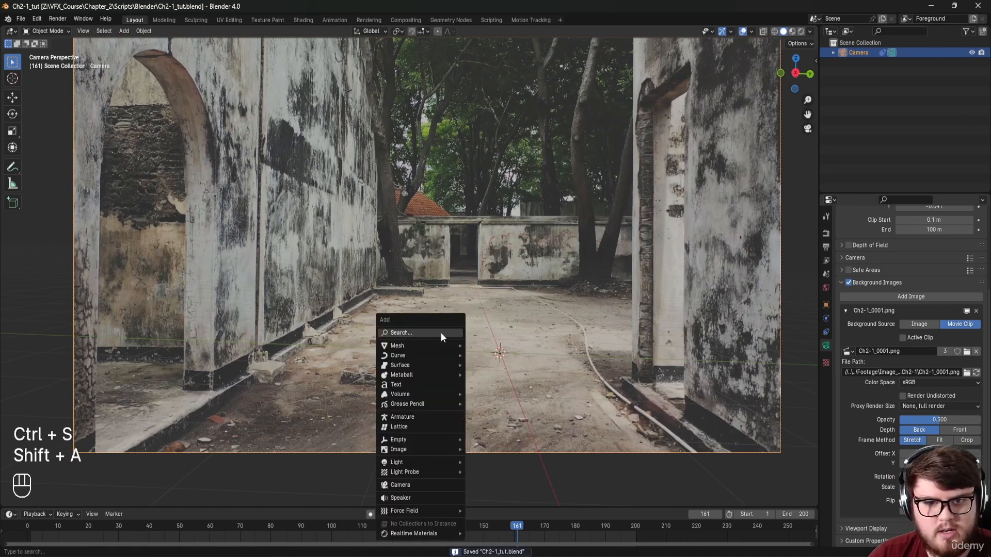
mouse_move(416, 351)
click(489, 436)
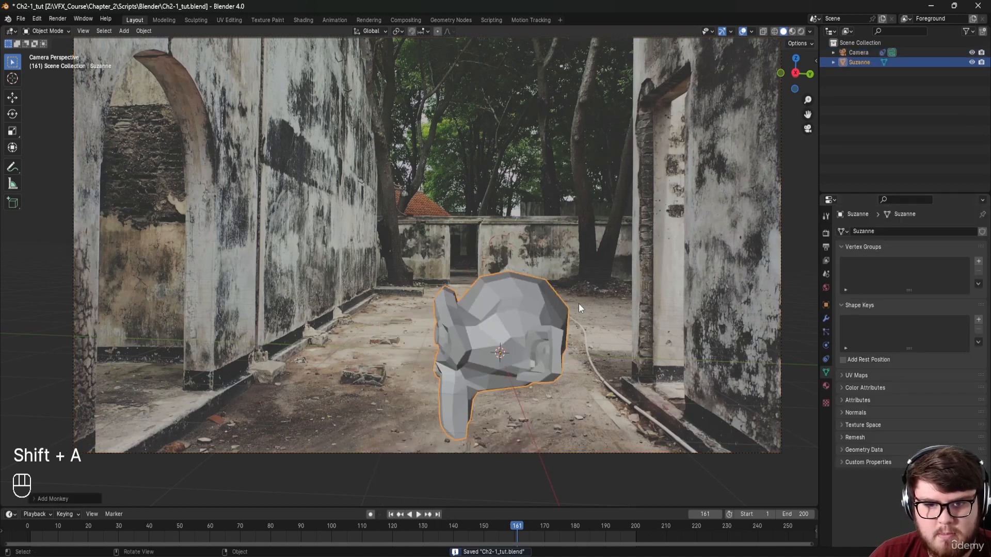
Step: Rotate the monkey 90° around the global Z axis so it faces the camera
key(KP_1)
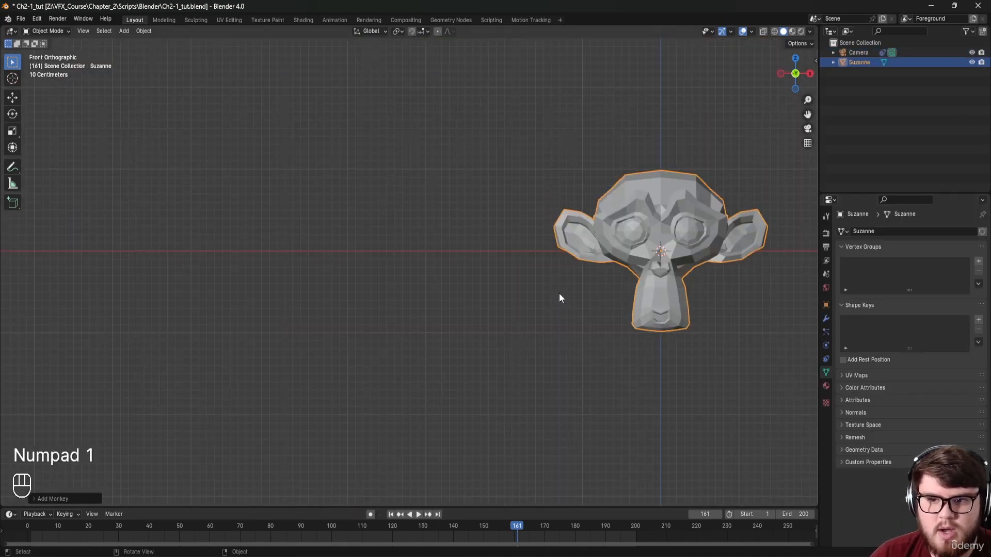
shift+middle_drag(559, 294, 609, 294)
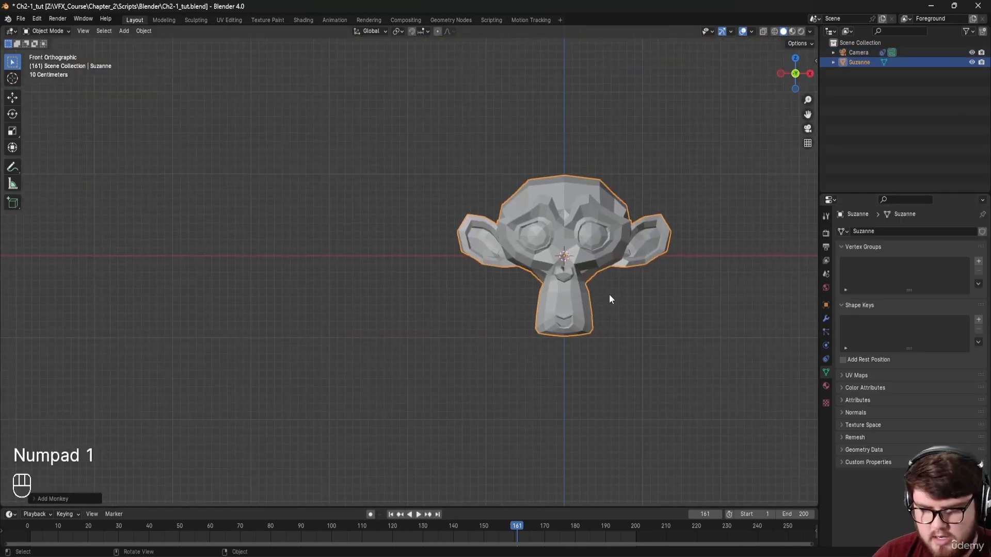
key(KP_0)
shift+middle_drag(649, 257, 484, 305)
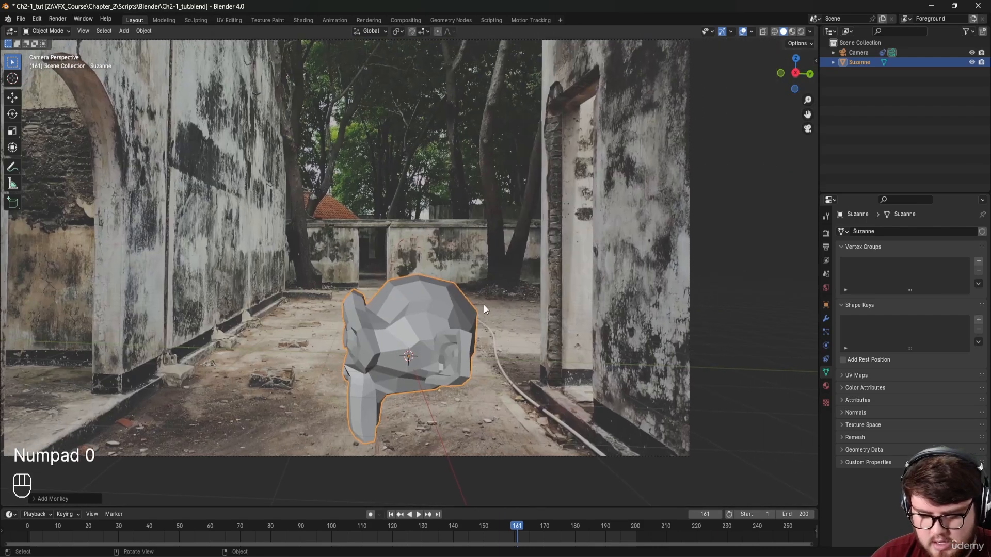
text(rz)
text(90)
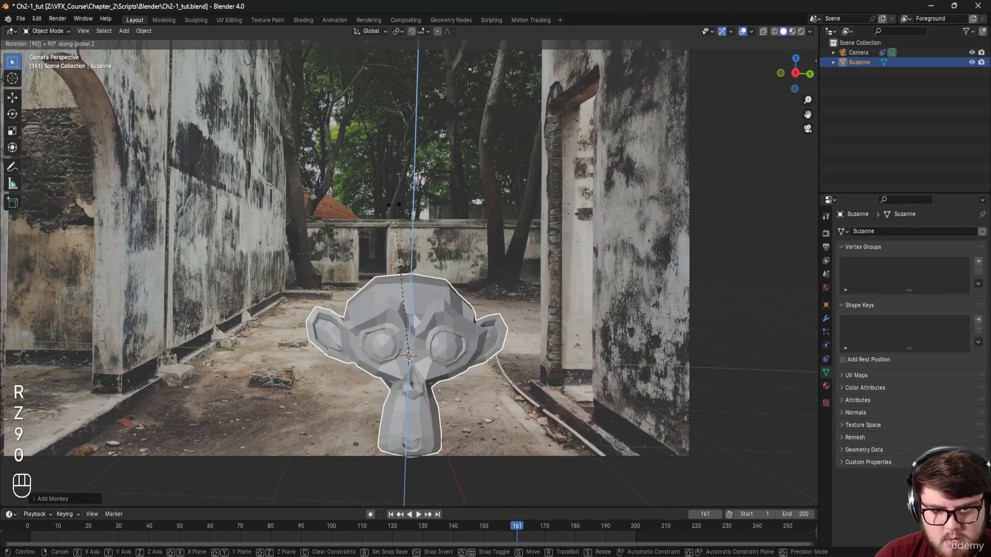
key(Return)
Step: In the front orthographic view, tilt the monkey backwards and raise it along Z to rest roughly on the ground line
key(KP_1)
key(KP_3)
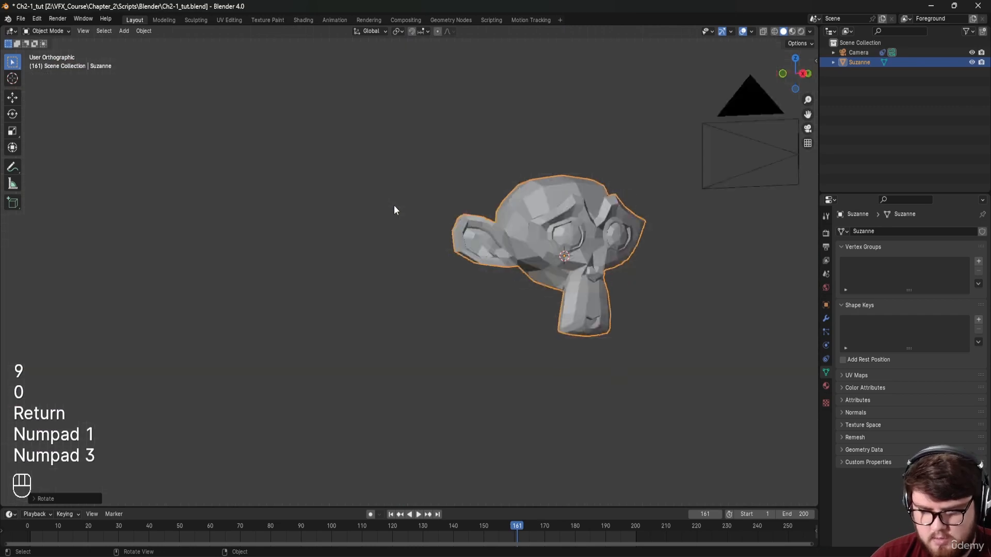
key(KP_1)
key(r)
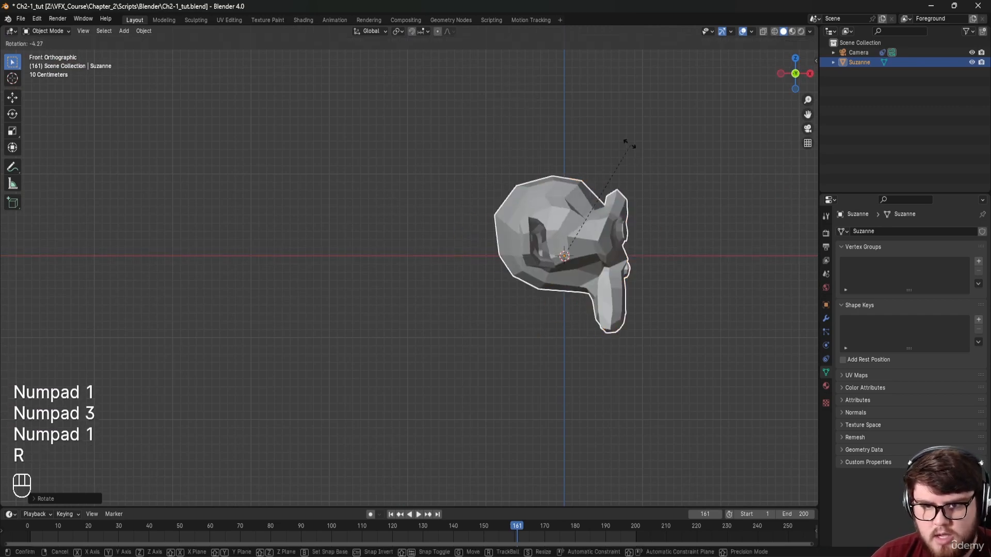
key(g)
key(z)
click(596, 212)
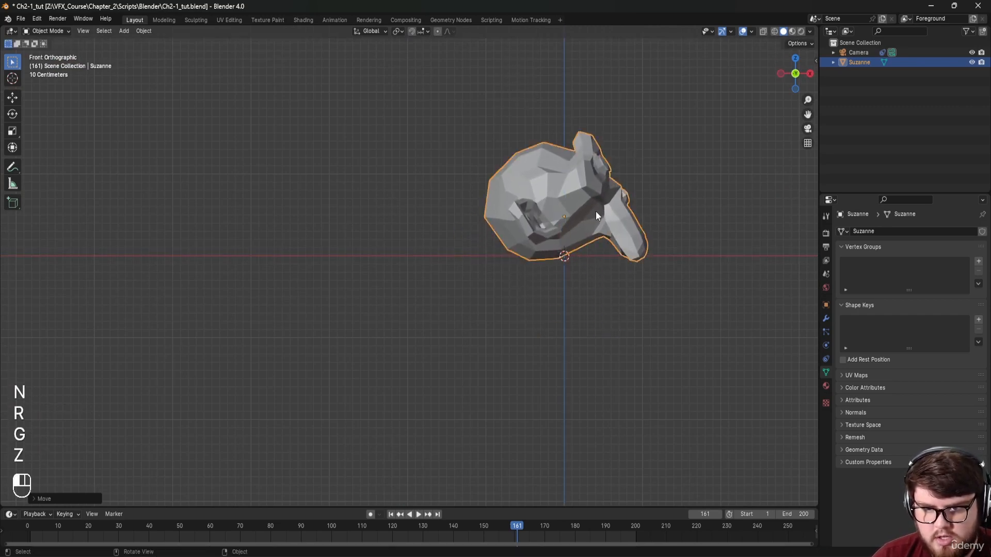
Step: Fine-tune the monkey's rotation and Z height so the back of its head and its chin rest on the ground line
scroll(628, 186, up, 5)
key(g)
key(z)
key(r)
key(z)
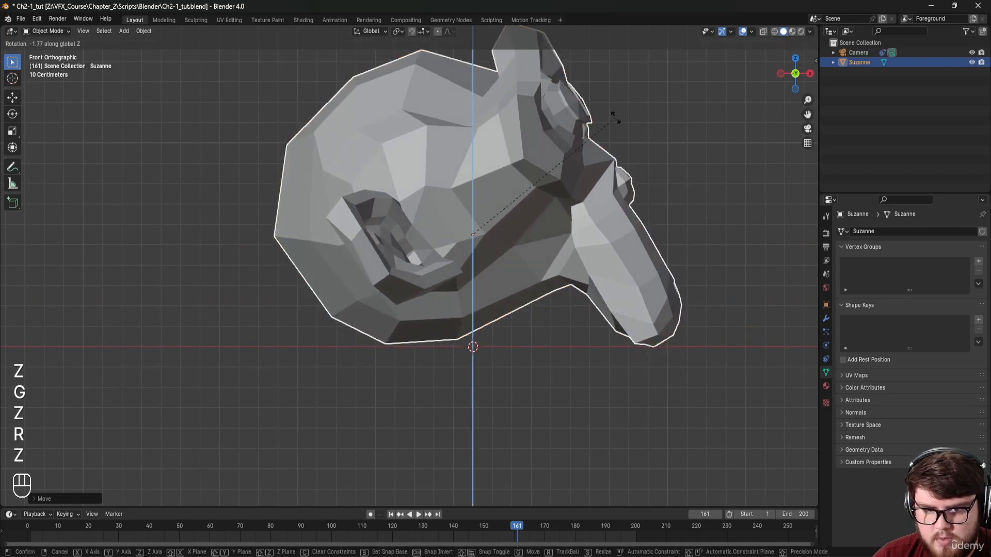
click(624, 103)
key(r)
click(624, 94)
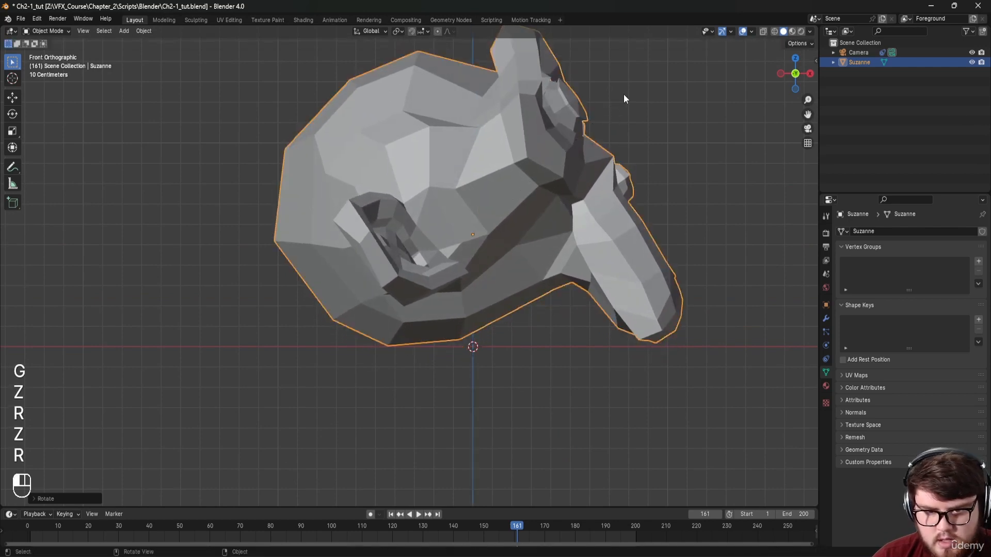
key(r)
key(g)
key(z)
click(577, 103)
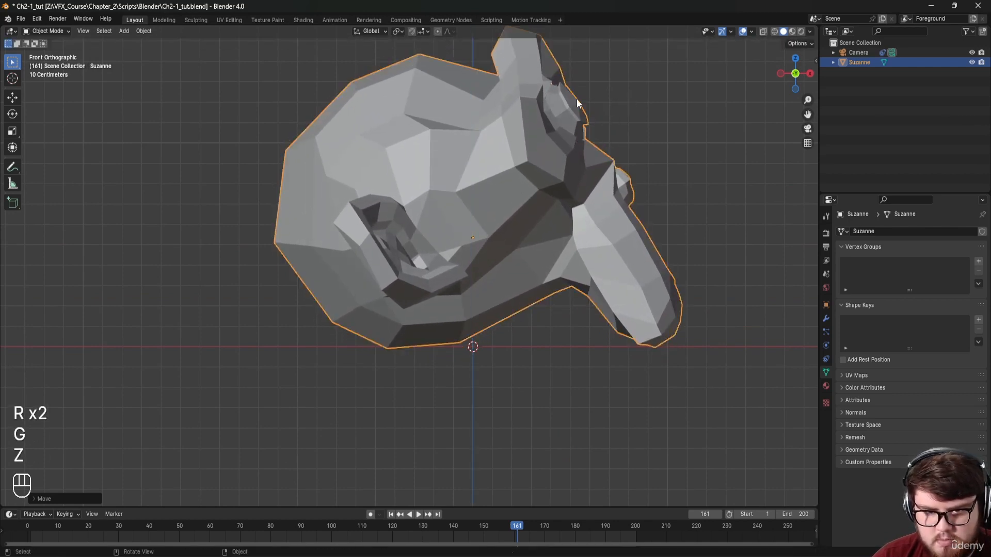
Step: Through the camera view, move the monkey about 7.6 m back along the ground plane towards the far wall
key(KP_0)
key(g)
key(shift+z)
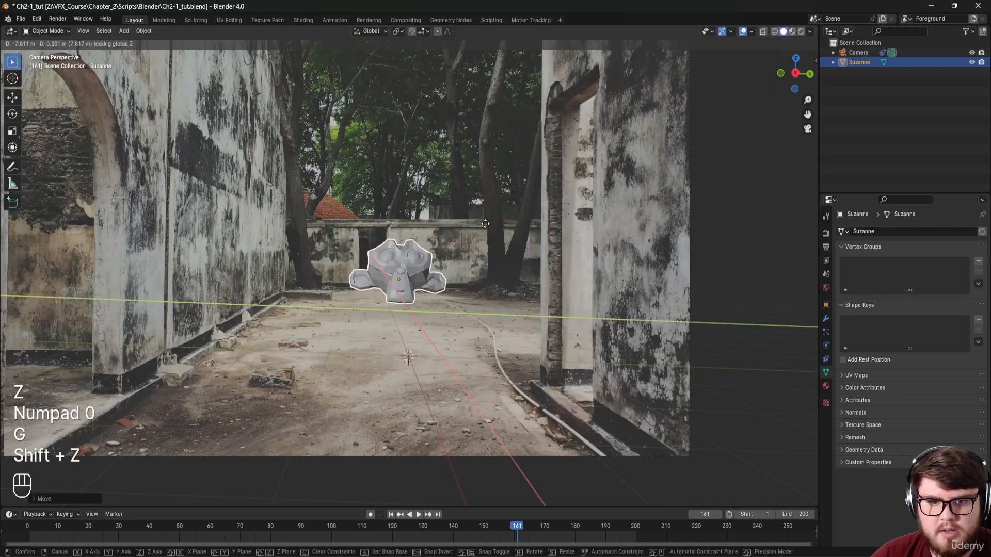
click(485, 224)
Step: Set the viewport to Solid shading and slide the monkey slightly closer to the camera, keeping its height locked
key(shift+z)
key(z)
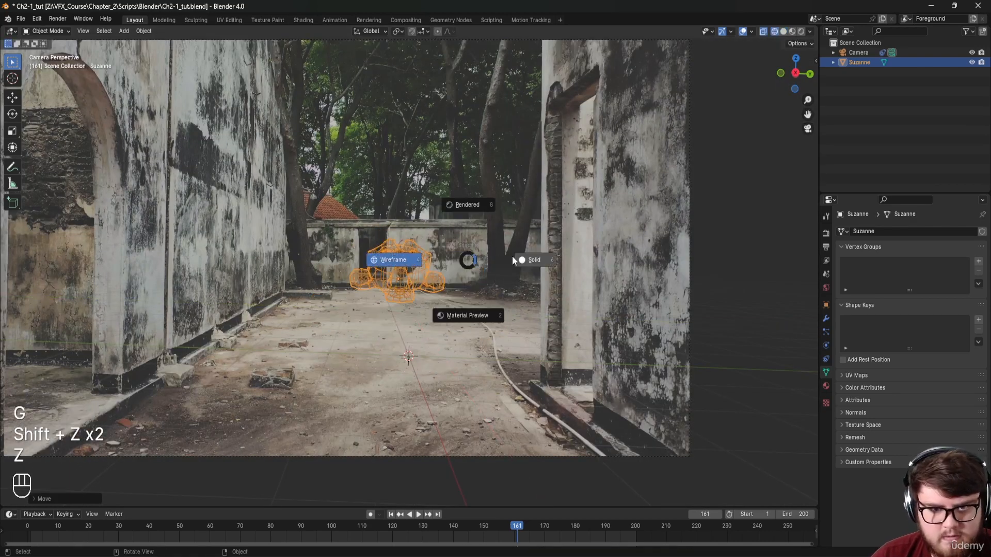
click(512, 256)
key(g)
key(shift+z)
click(430, 281)
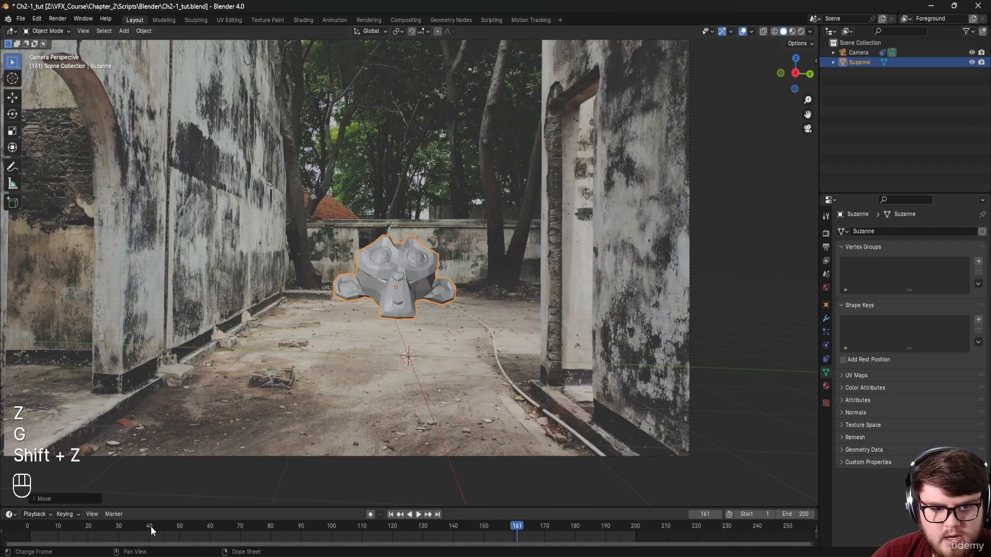
Step: Start a new General project in place of the current Suzanne scene
drag(150, 527, 505, 533)
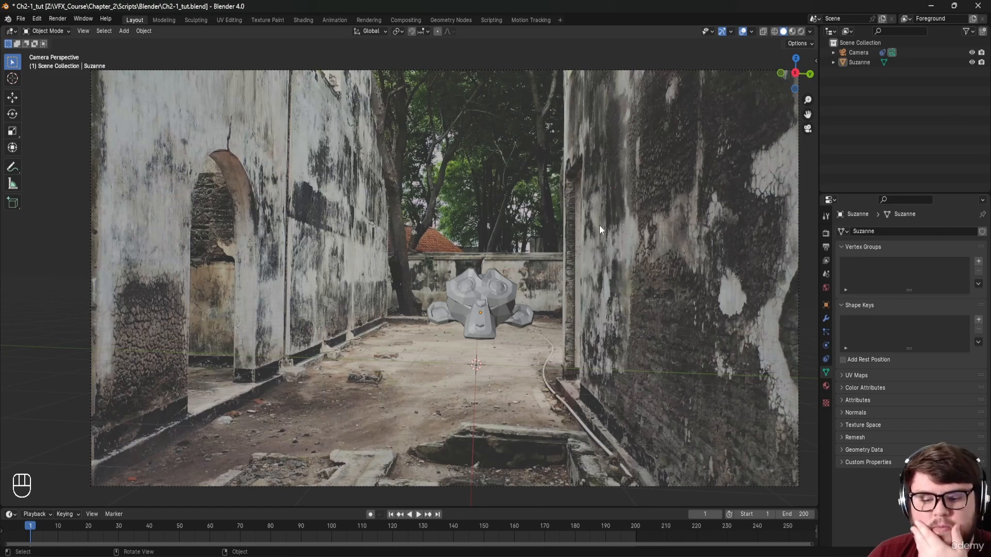
click(27, 19)
mouse_move(52, 29)
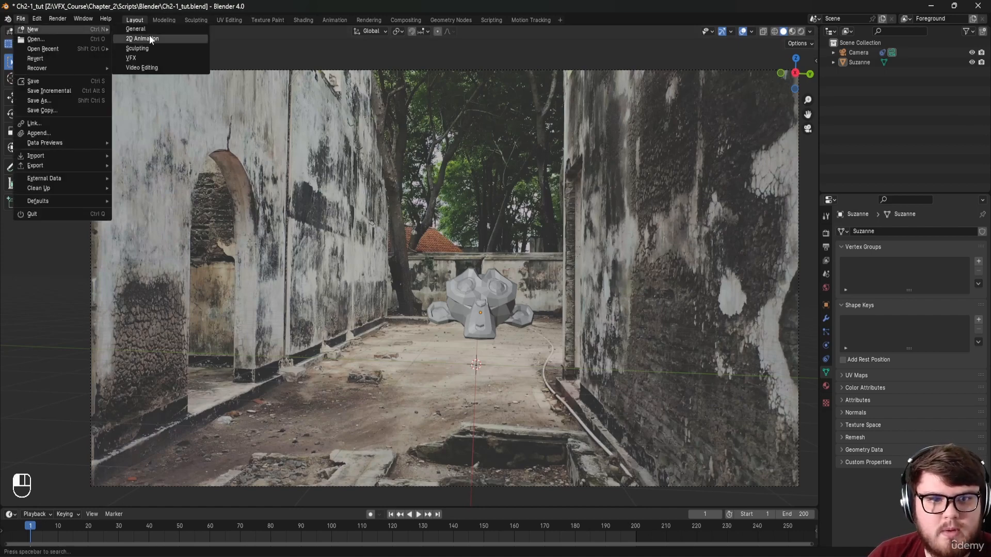
click(149, 35)
click(476, 302)
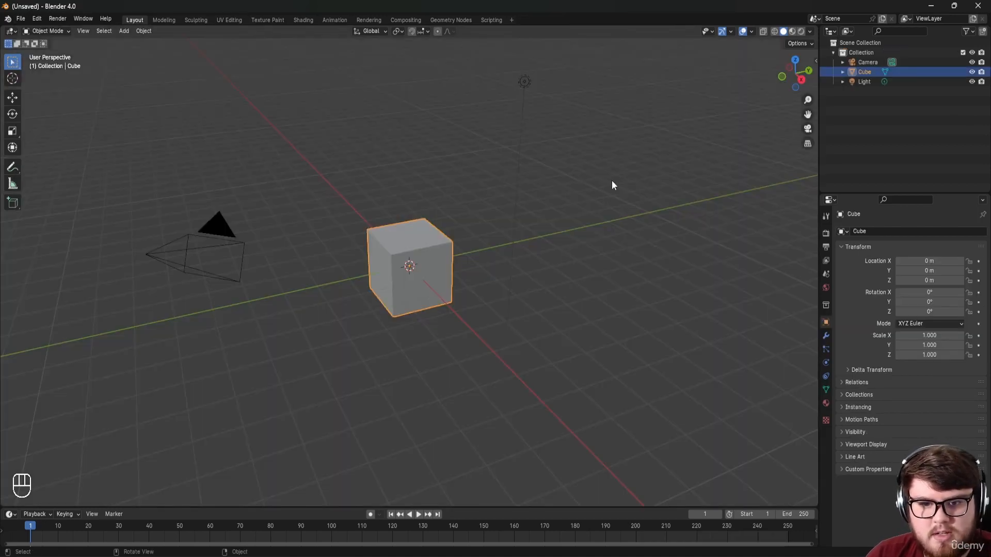
Step: Add the VFX Motion Tracking workspace to the new project
shift+middle_drag(380, 81, 431, 118)
click(511, 21)
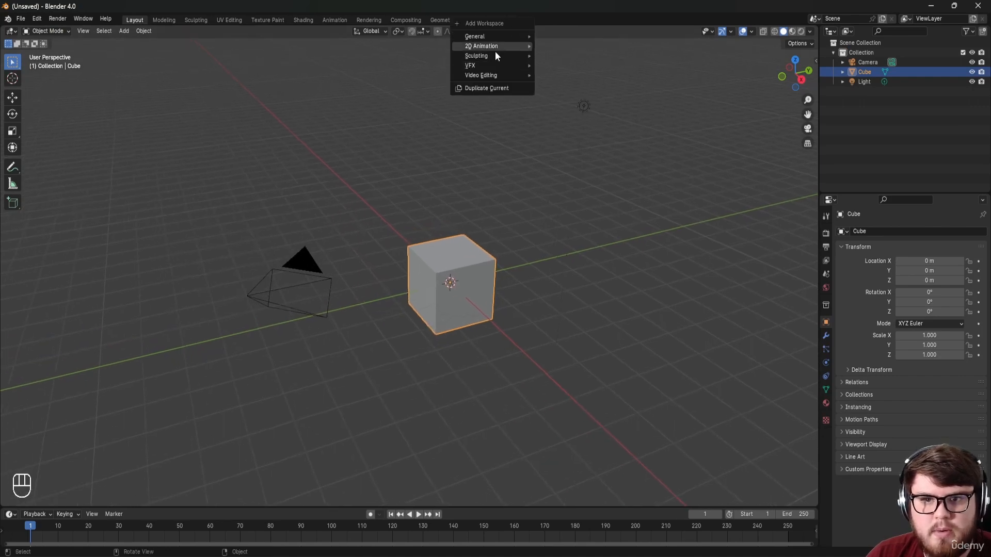
mouse_move(519, 66)
click(570, 84)
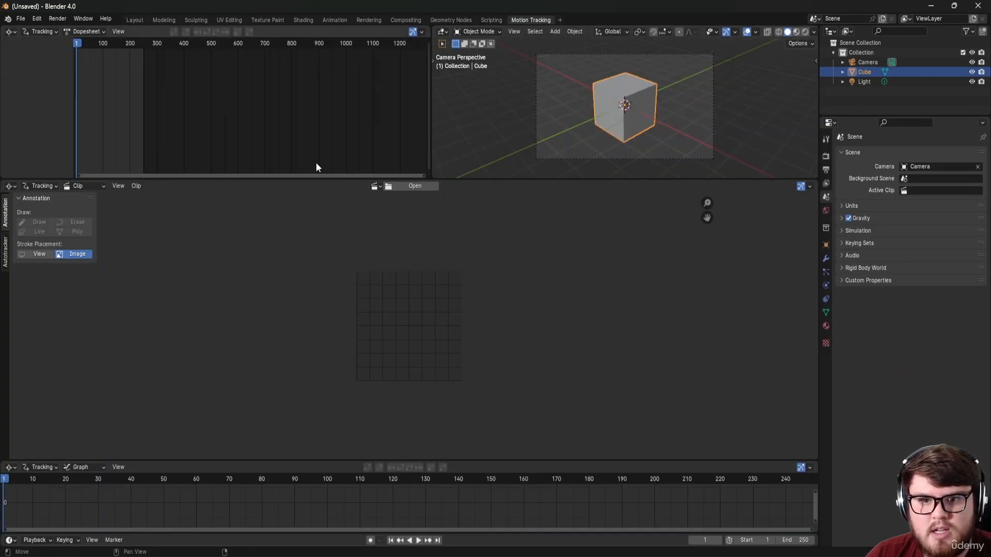
Step: Load the full PNG image sequence Ch2-2_0001 to Ch2-2_0150 as the movie clip for tracking
click(395, 187)
click(289, 193)
double_click(456, 217)
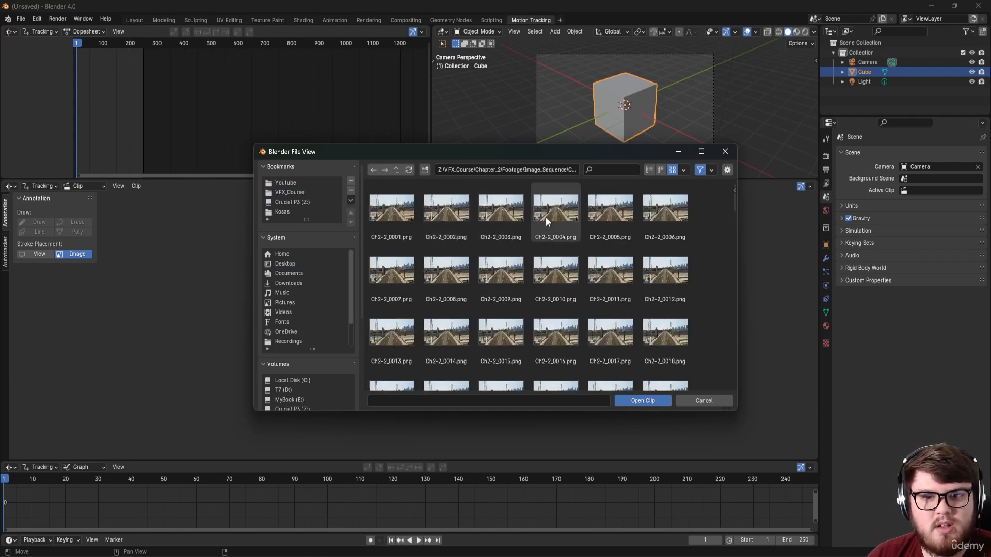
drag(734, 200, 735, 389)
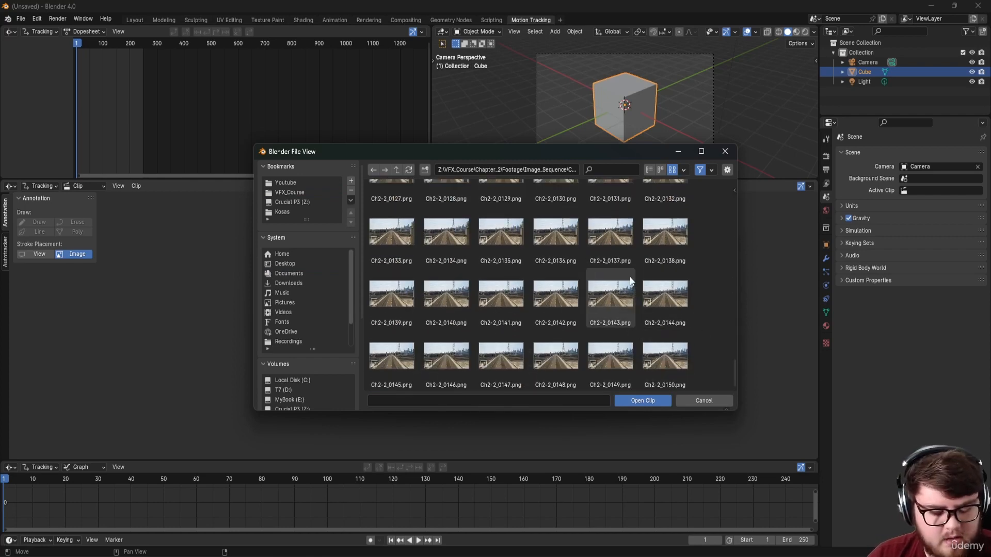
key(a)
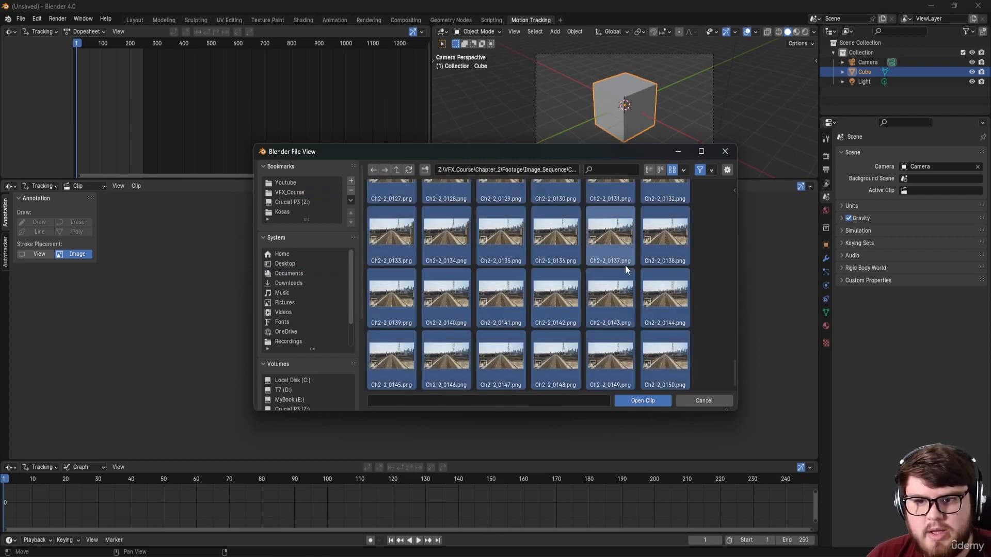
click(652, 401)
scroll(546, 324, down, 1)
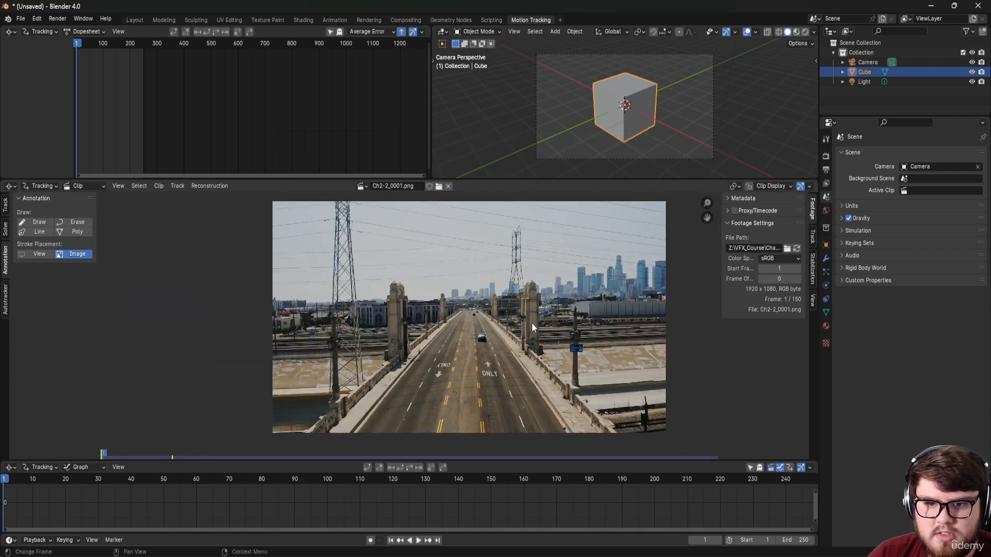
Step: Match the scene's frame range to the clip and prefetch its frames into memory
click(6, 205)
click(41, 212)
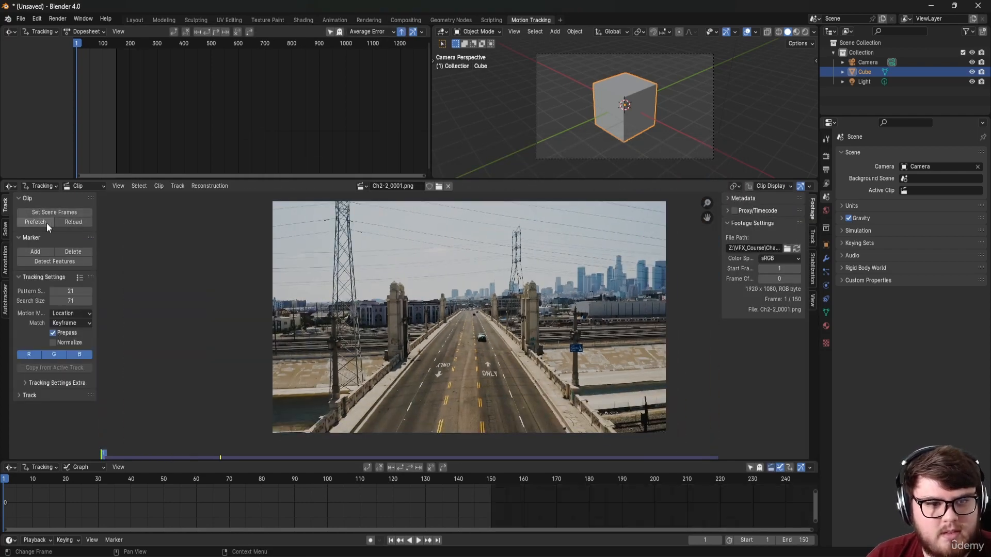
click(42, 223)
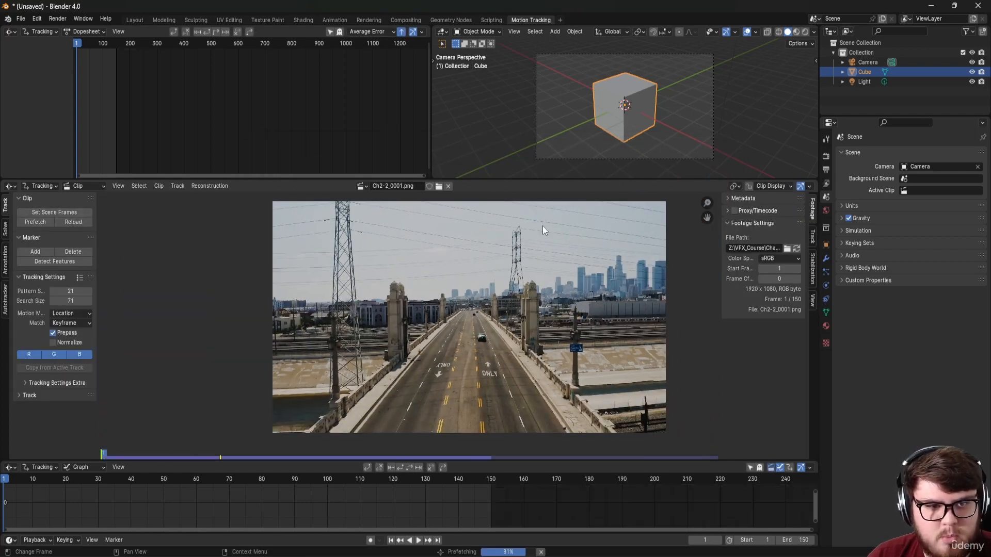
Step: Set the scene's color management view transform to Standard
click(826, 157)
click(850, 407)
click(909, 433)
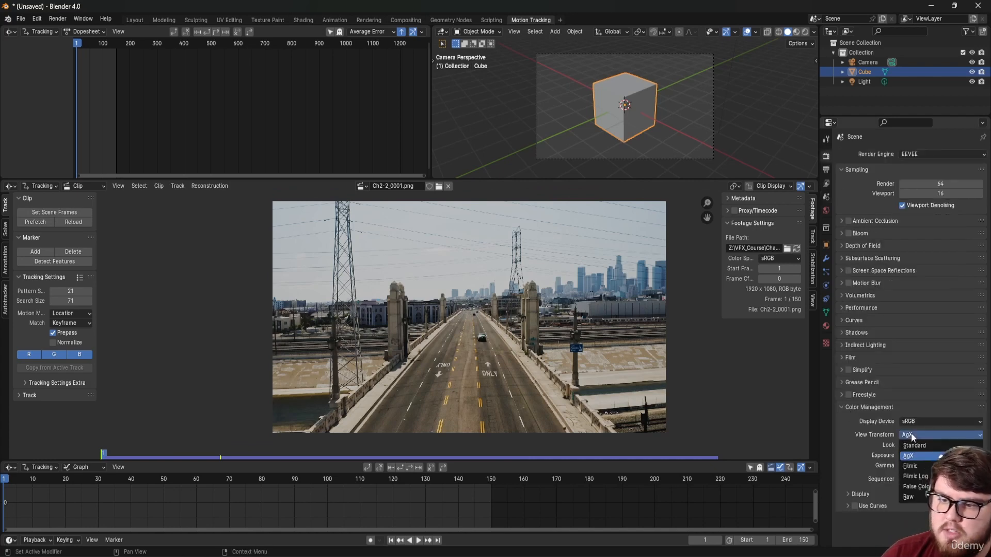
click(911, 437)
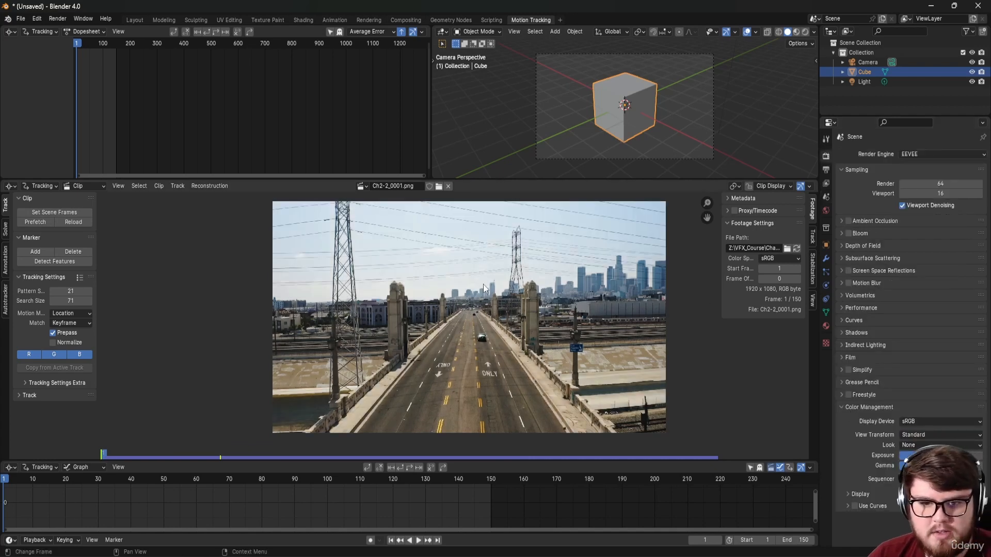
Step: Enlarge the clip editor by shrinking the dopesheet and 3D viewport above it and the graph below it
middle_drag(451, 298, 454, 298)
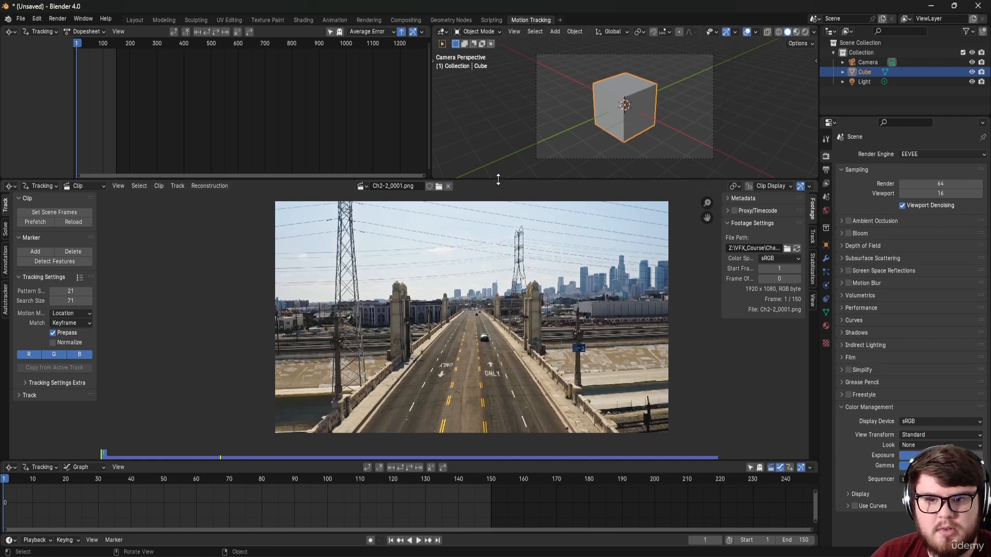
drag(499, 179, 509, 73)
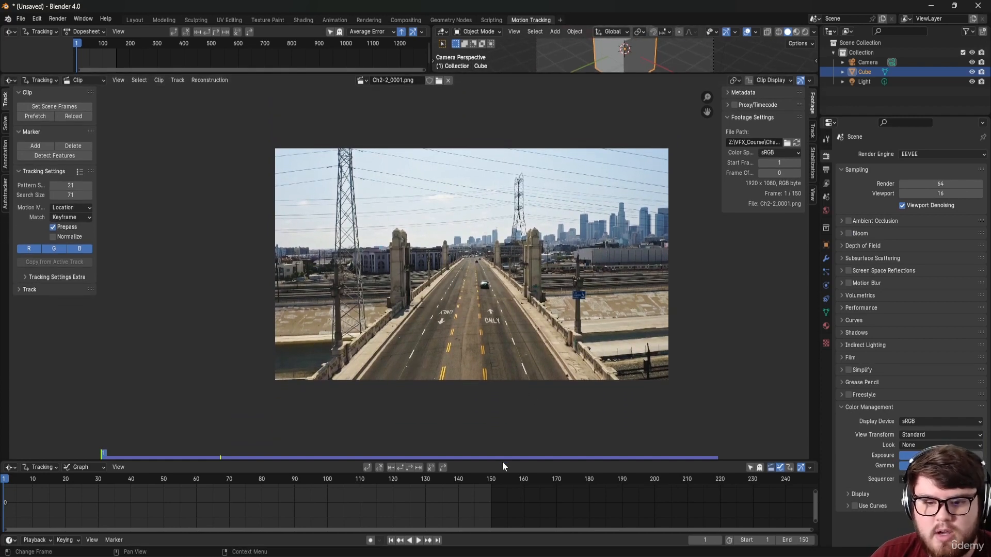
drag(503, 462, 500, 472)
Step: Configure the tracking settings to match the previous frame, with Normalize enabled and a correlation of 0.9
click(62, 218)
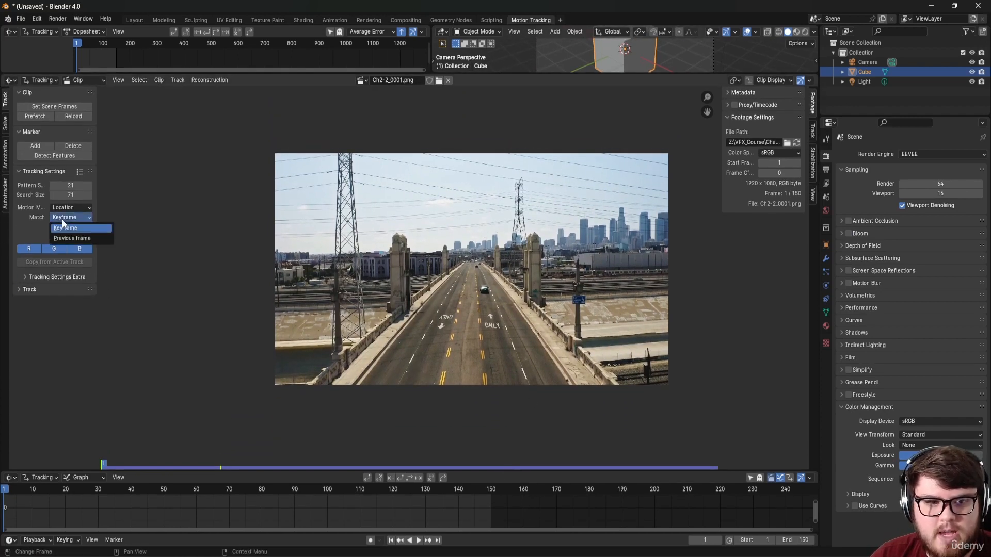
click(58, 239)
click(58, 238)
click(57, 277)
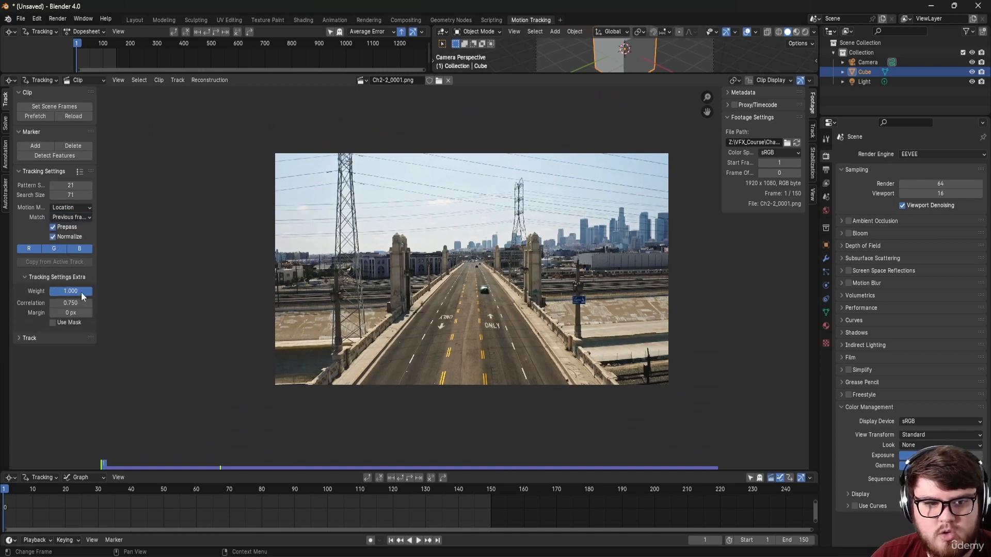
click(62, 303)
text(0.9)
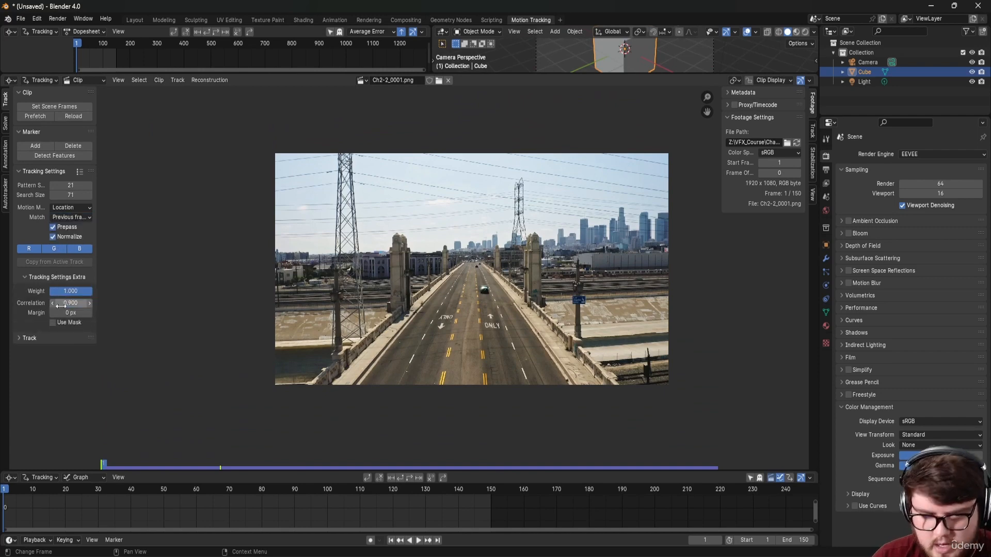
key(Return)
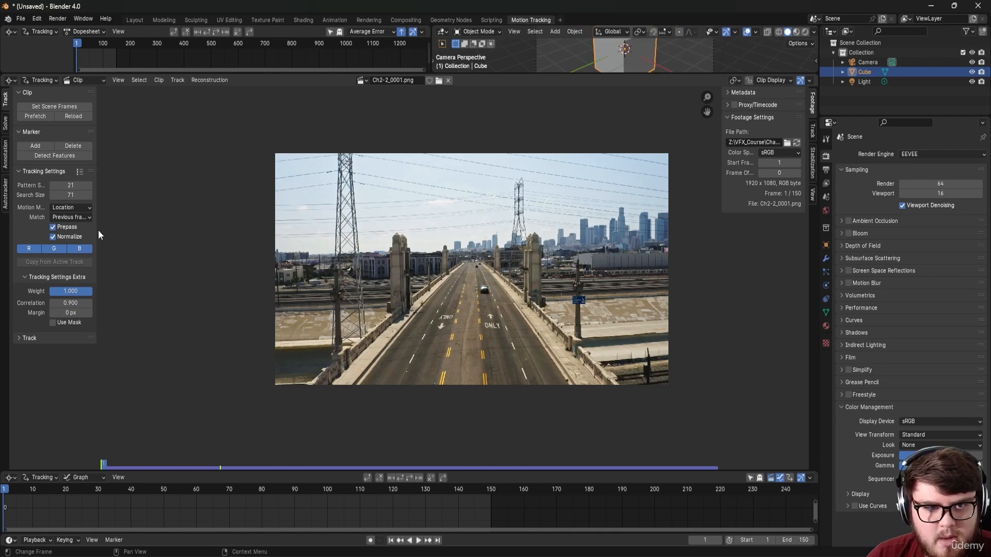
Step: Widen the tracking settings sidebar, fit the graph to the clip's frames and scrub through the bridge footage
drag(97, 233, 126, 233)
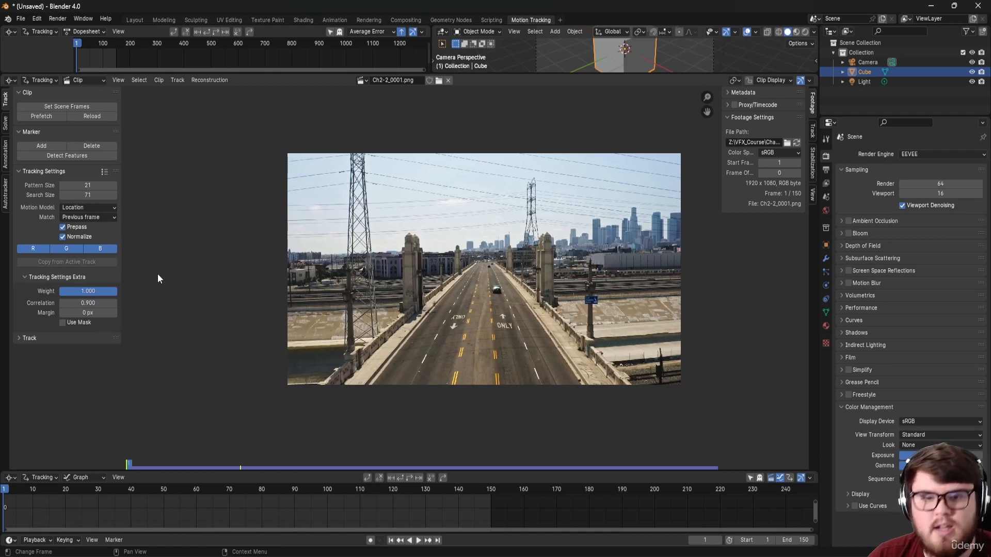
key(Home)
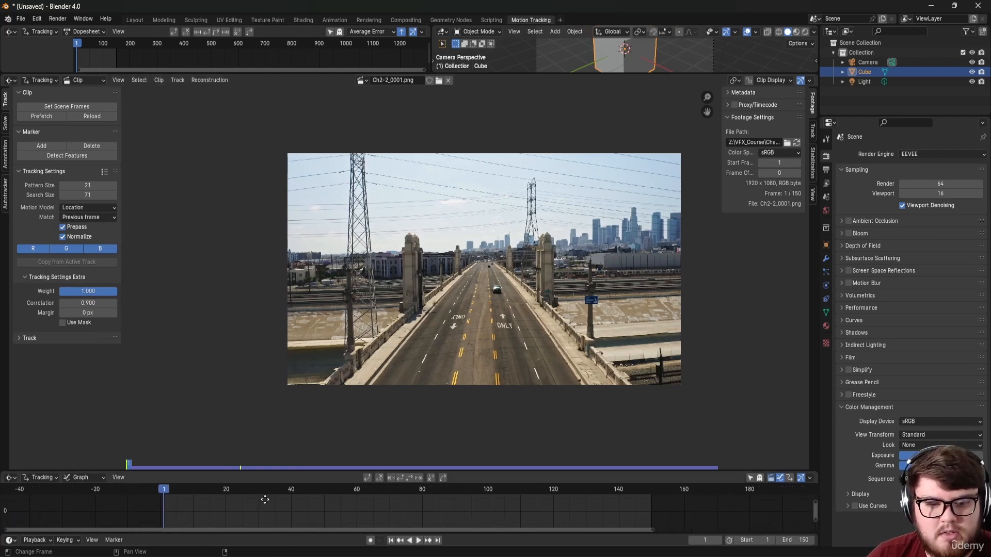
scroll(498, 318, up, 3)
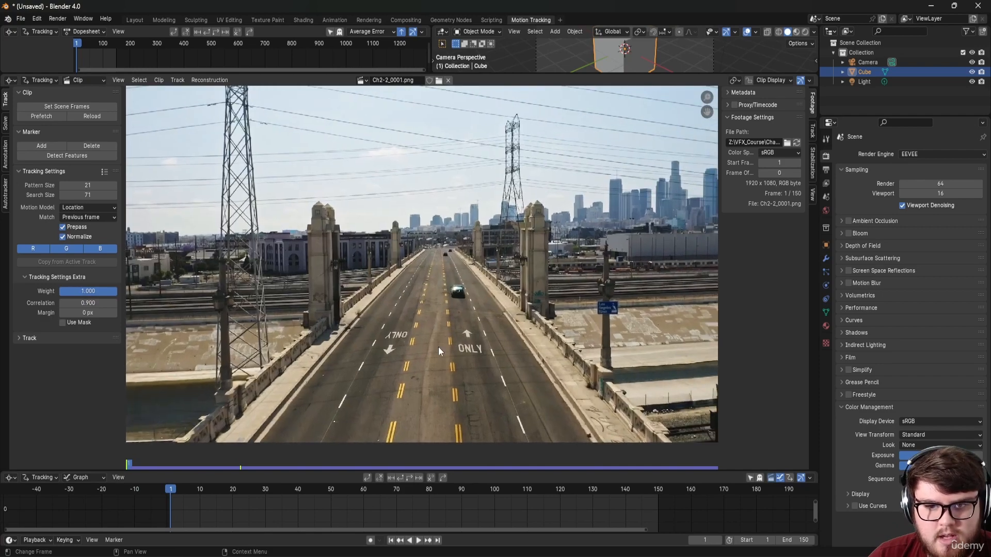
mouse_move(178, 492)
mouse_down()
mouse_move(529, 490)
mouse_move(646, 508)
mouse_move(424, 495)
mouse_move(172, 507)
mouse_up()
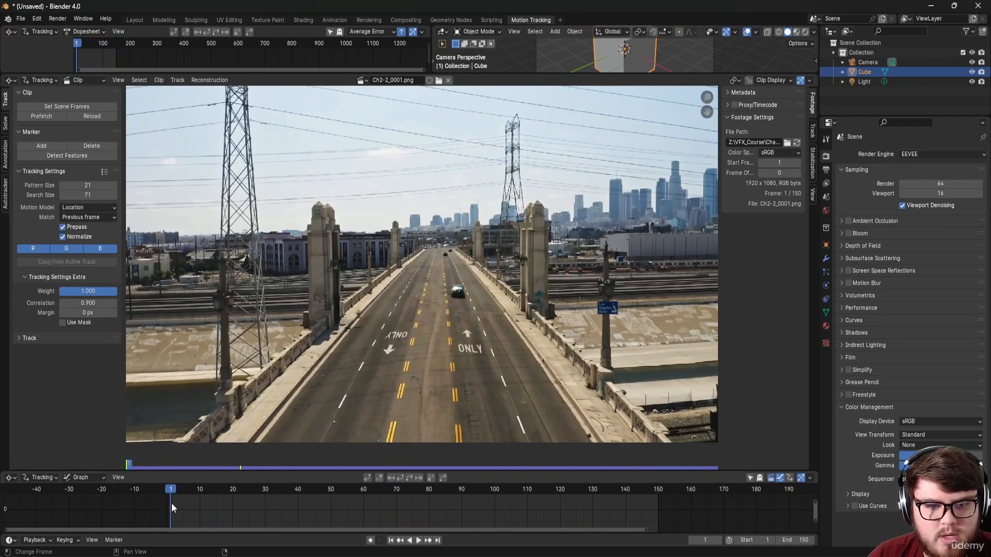
ctrl+click(333, 283)
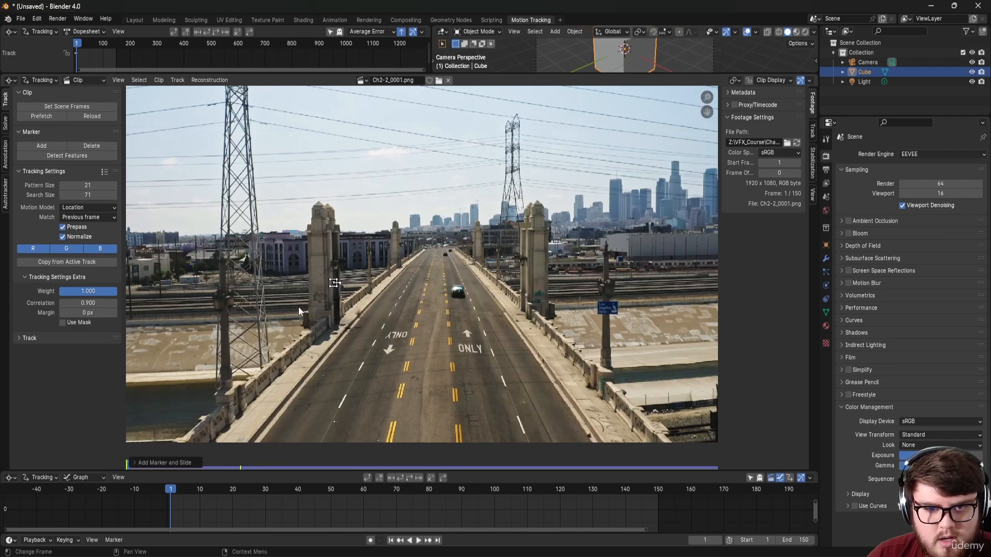
scroll(333, 283, up, 4)
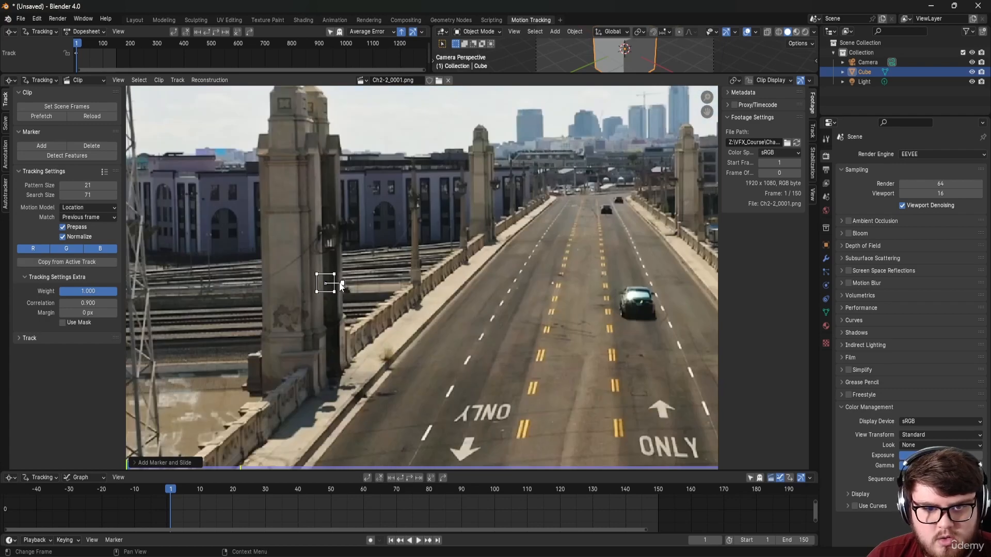
key(x)
click(356, 230)
key(f)
middle_drag(483, 205, 460, 224)
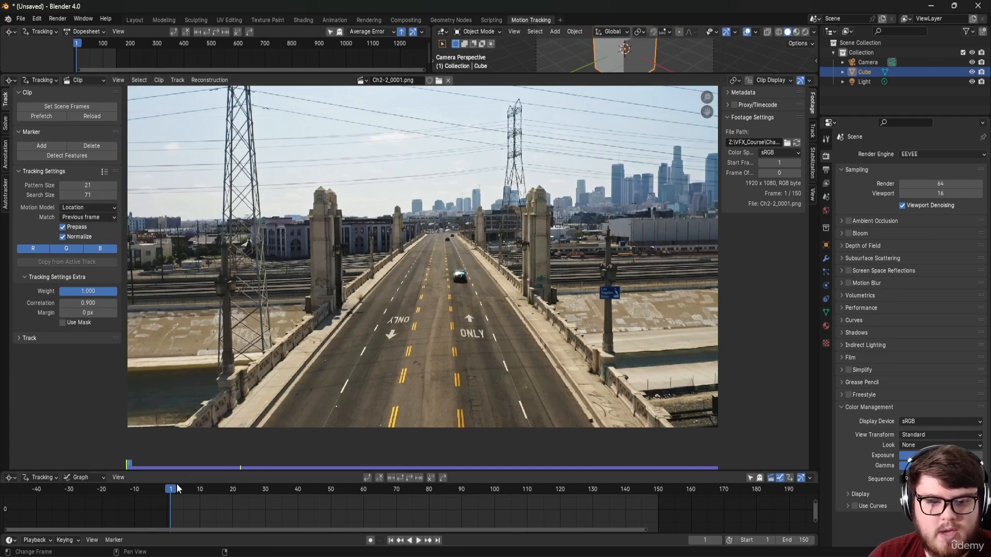
Step: Return to frame 1 after scrubbing the footage and automatically detect features to place tracking markers
mouse_move(175, 488)
mouse_down()
mouse_move(357, 497)
mouse_move(172, 505)
mouse_up()
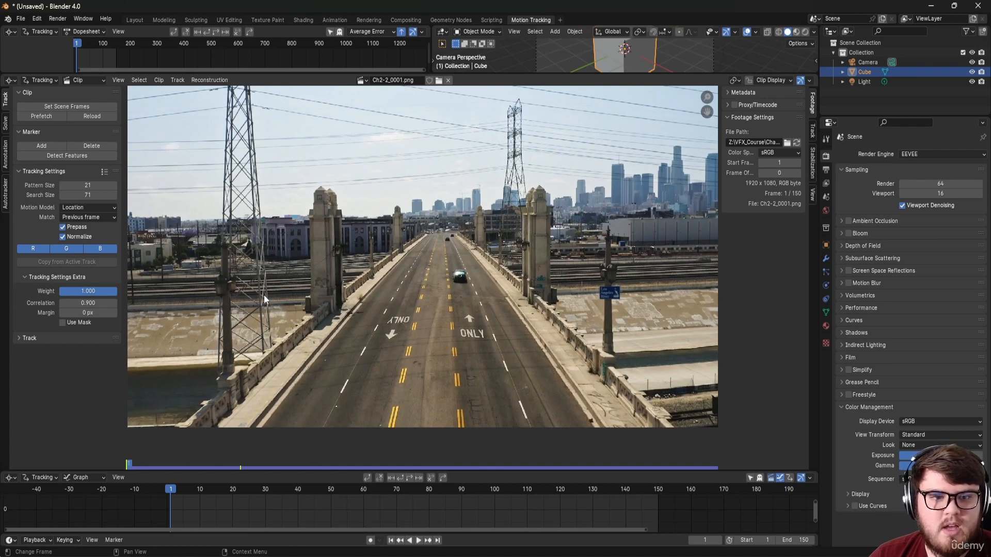
click(85, 207)
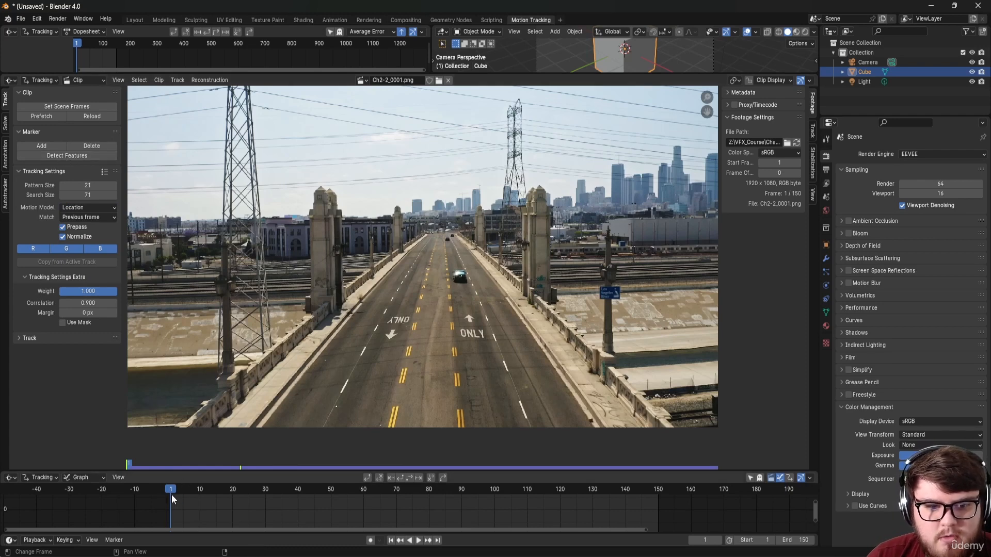
click(79, 156)
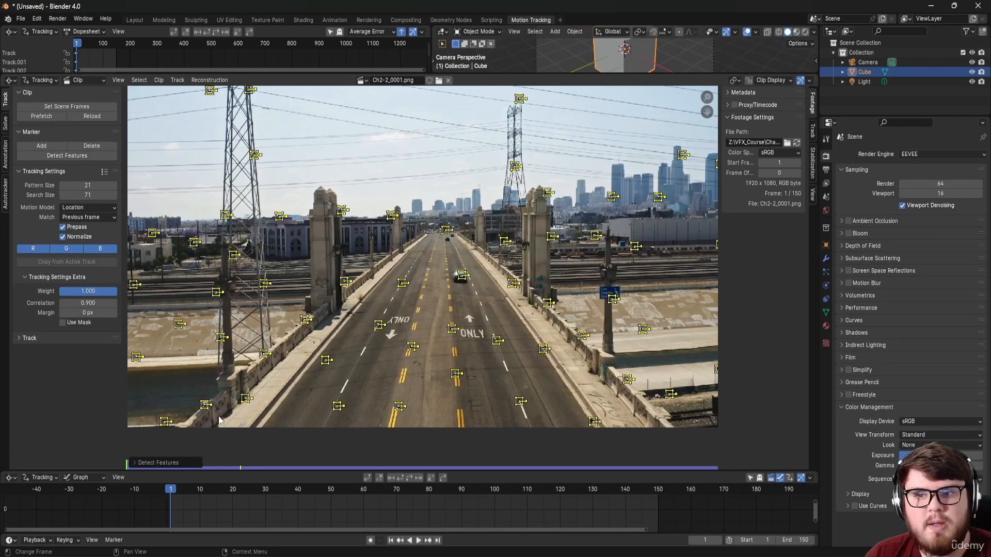
Step: Set the feature detection threshold to 0.01 and the distance to 60
scroll(350, 387, down, 1)
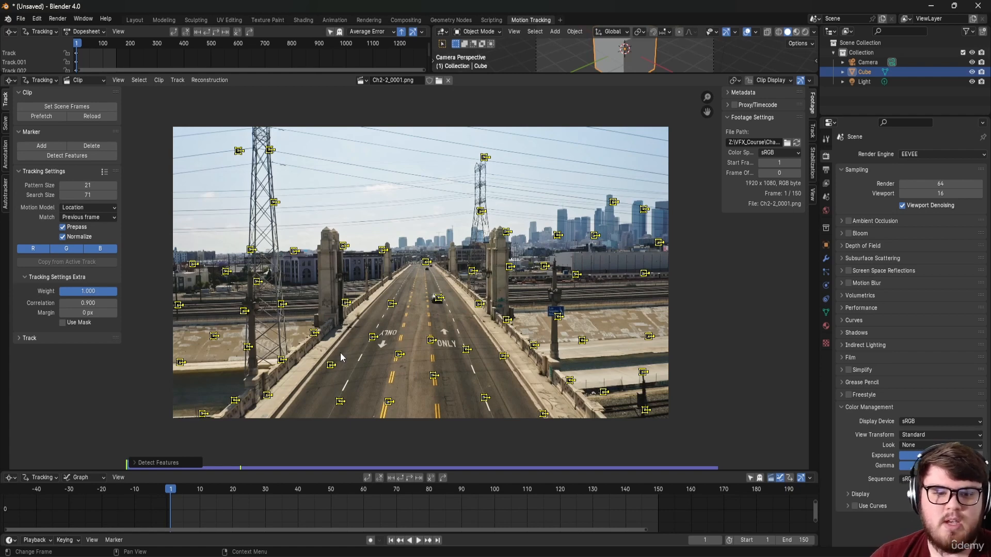
click(155, 459)
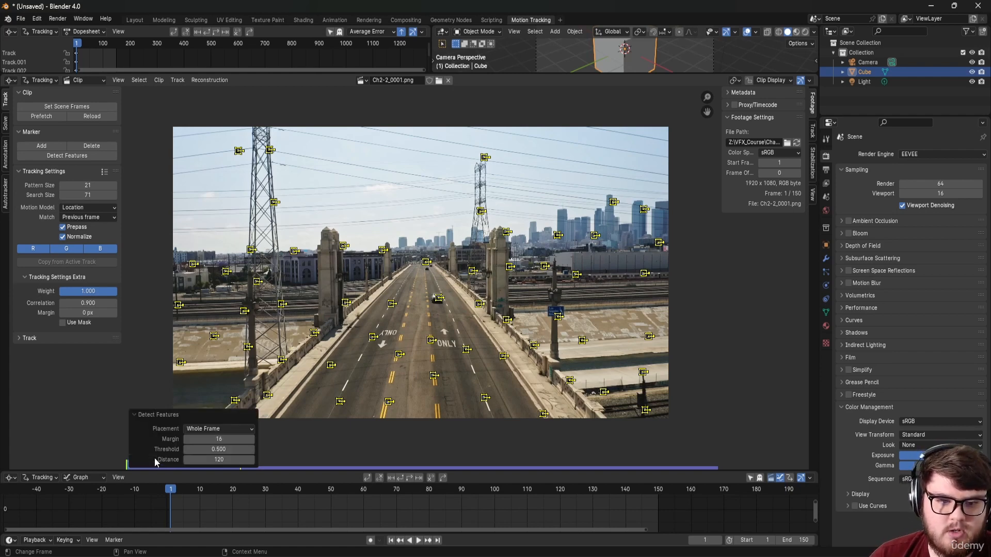
click(230, 450)
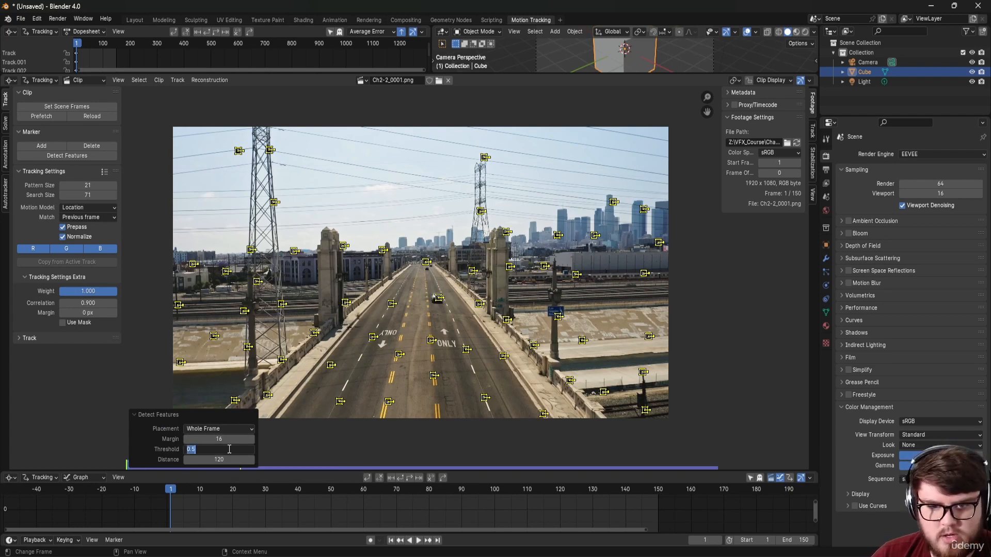
text(.01)
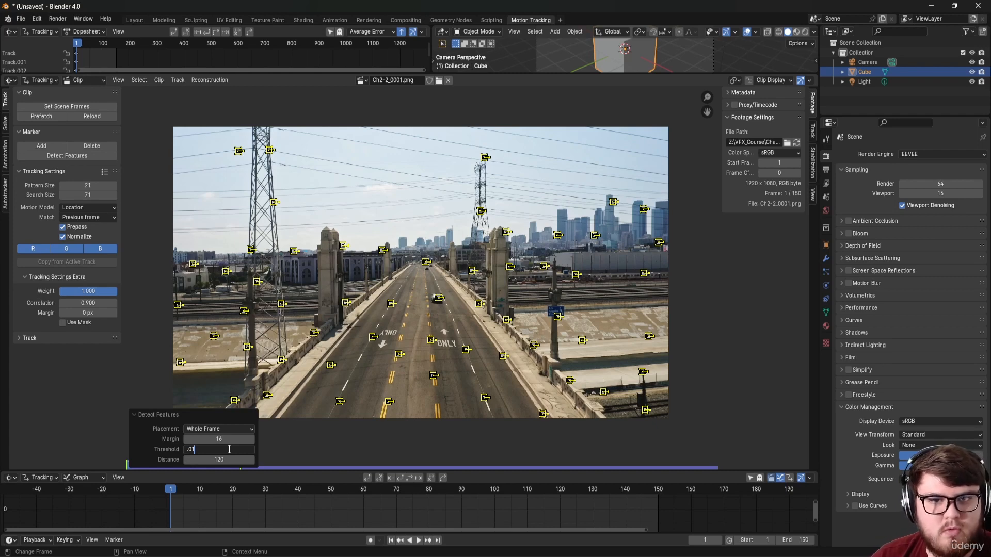
key(Return)
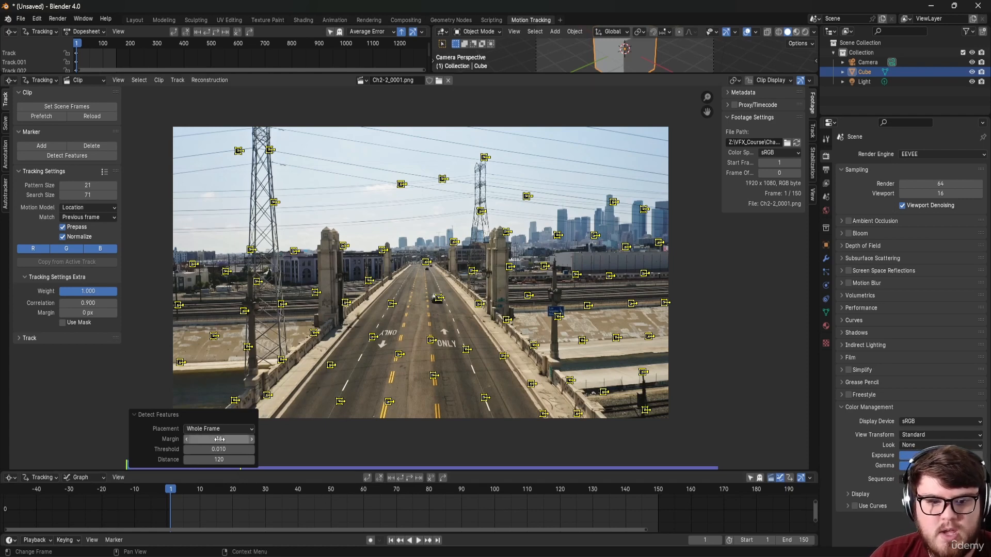
click(218, 460)
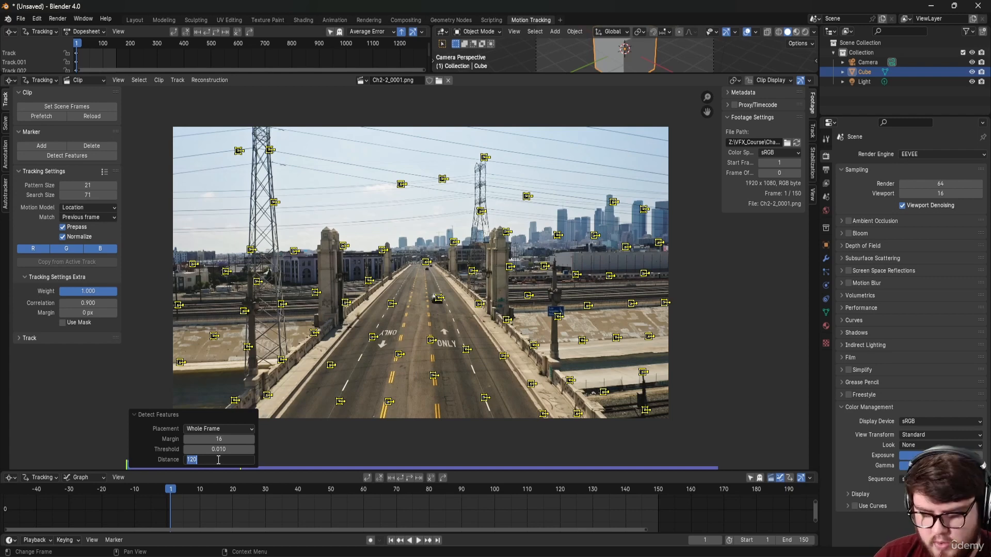
text(80)
key(Return)
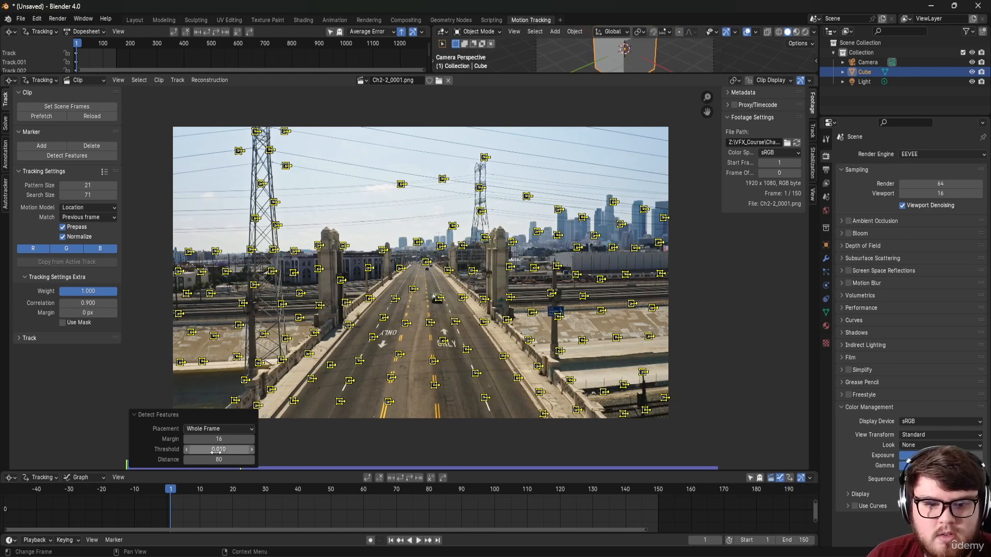
drag(222, 460, 211, 462)
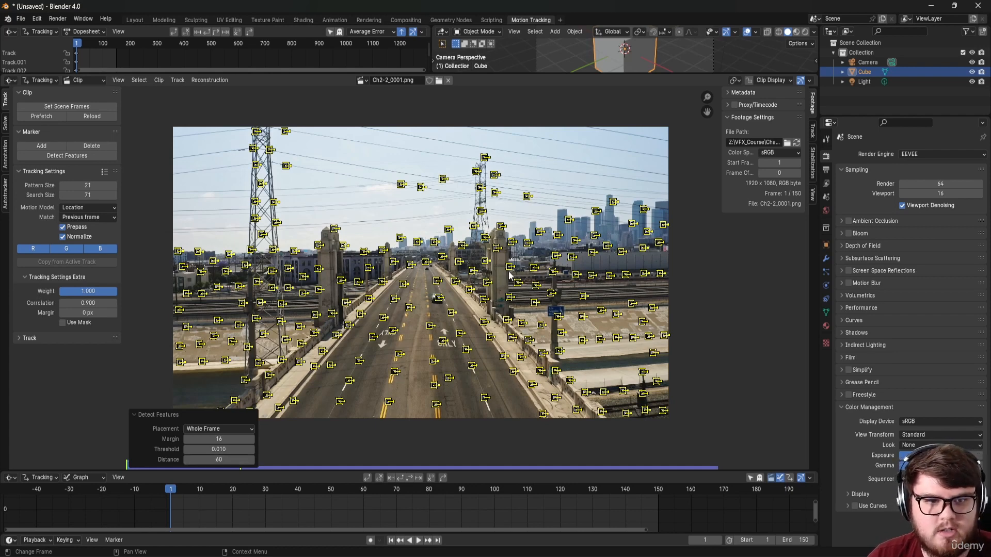
Step: Track the detected markers forward to frame 150, then scrub back through the footage to check the tracks
middle_drag(415, 286, 426, 288)
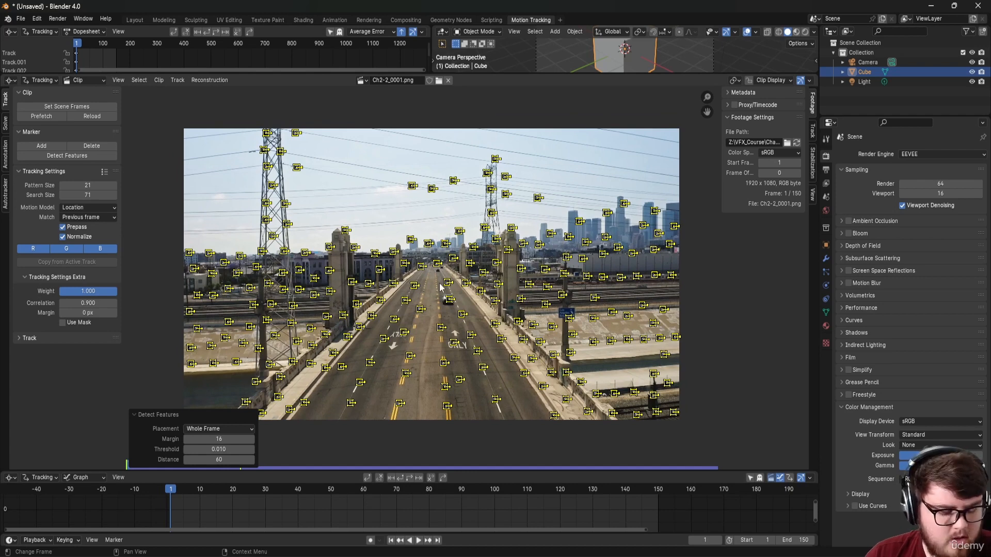
key(ctrl+t)
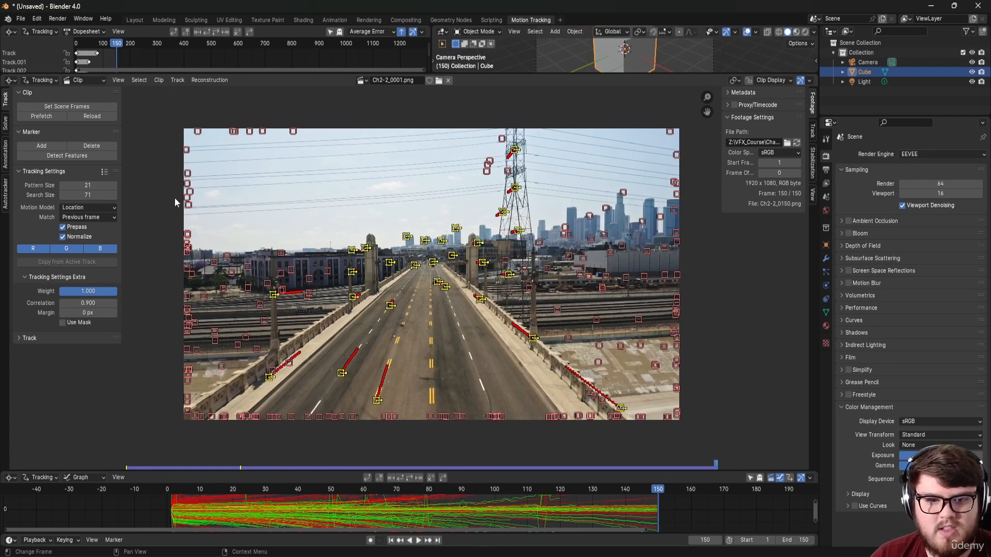
drag(484, 494, 432, 489)
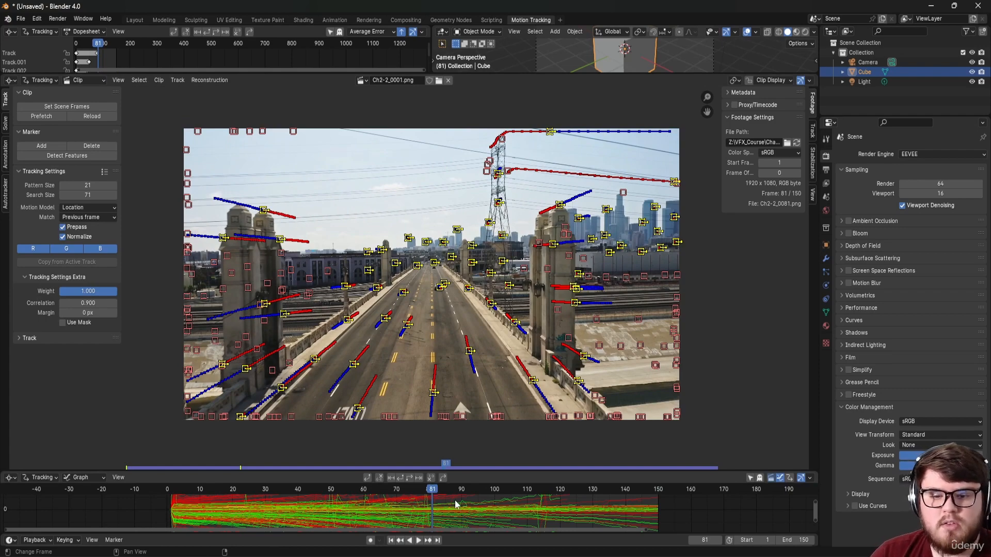
Step: Detect features again at frame 150 and track the new markers backwards to frame 1
drag(438, 493, 660, 500)
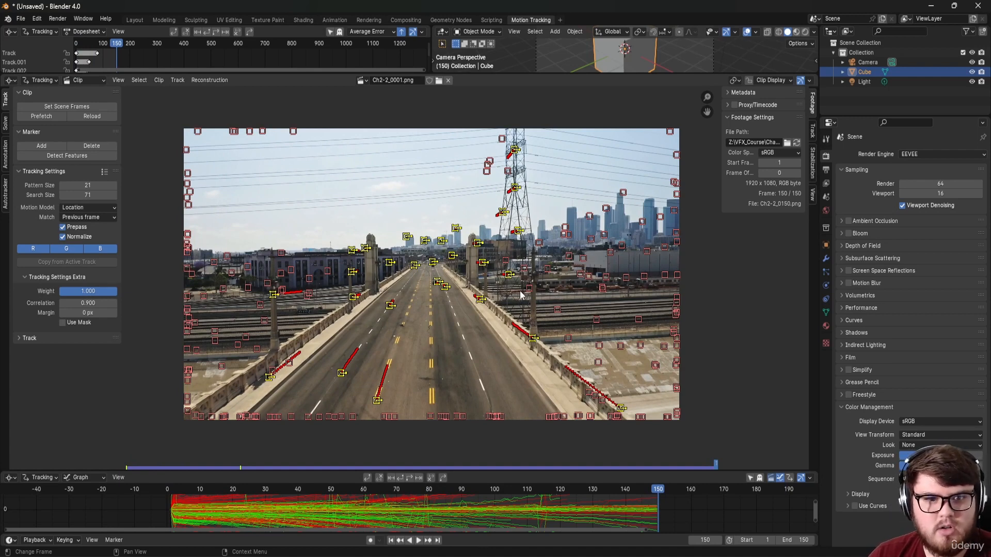
click(108, 158)
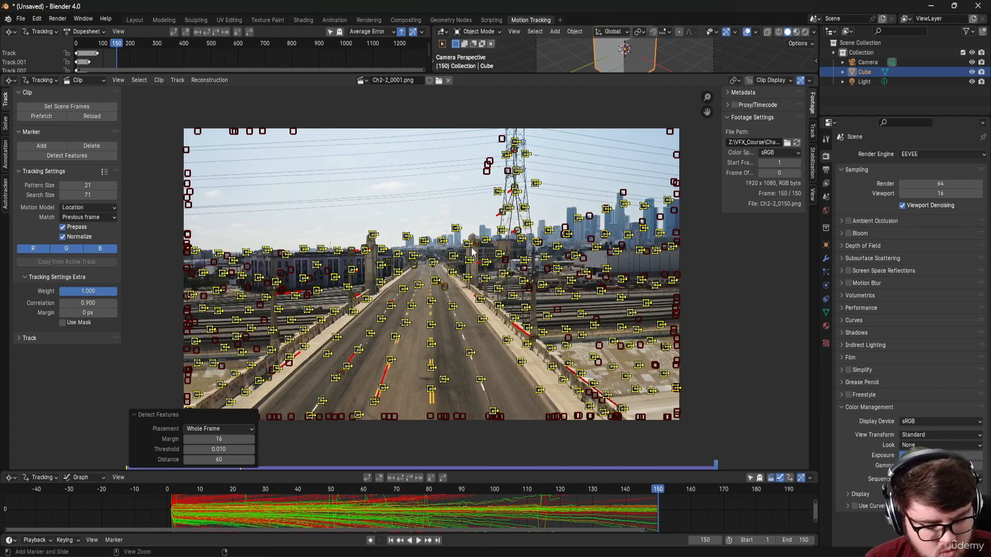
key(shift+ctrl+t)
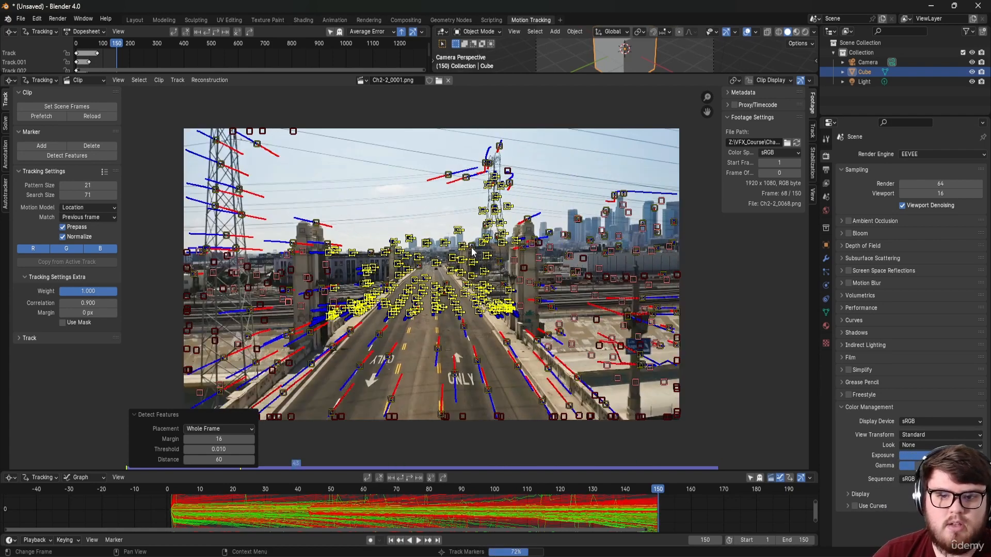
Step: Detect features at frame 80 and track the new markers forward to the clip's end and backwards to its start
scroll(394, 286, up, 3)
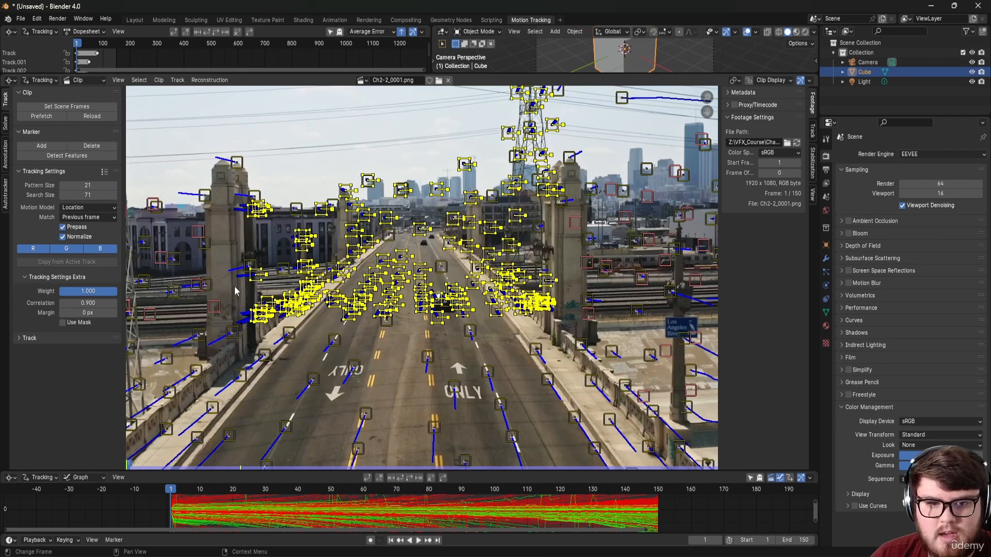
scroll(453, 255, down, 3)
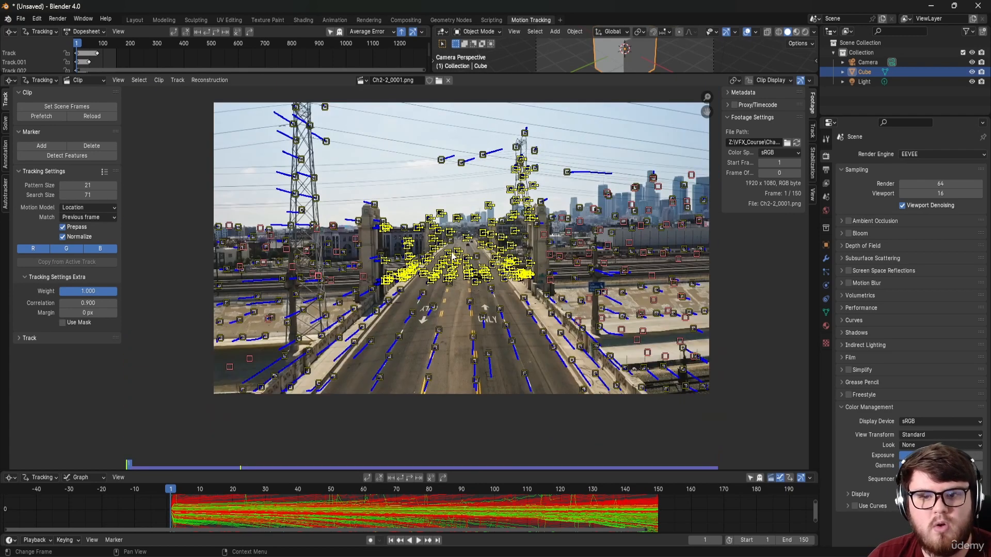
middle_drag(453, 256, 442, 269)
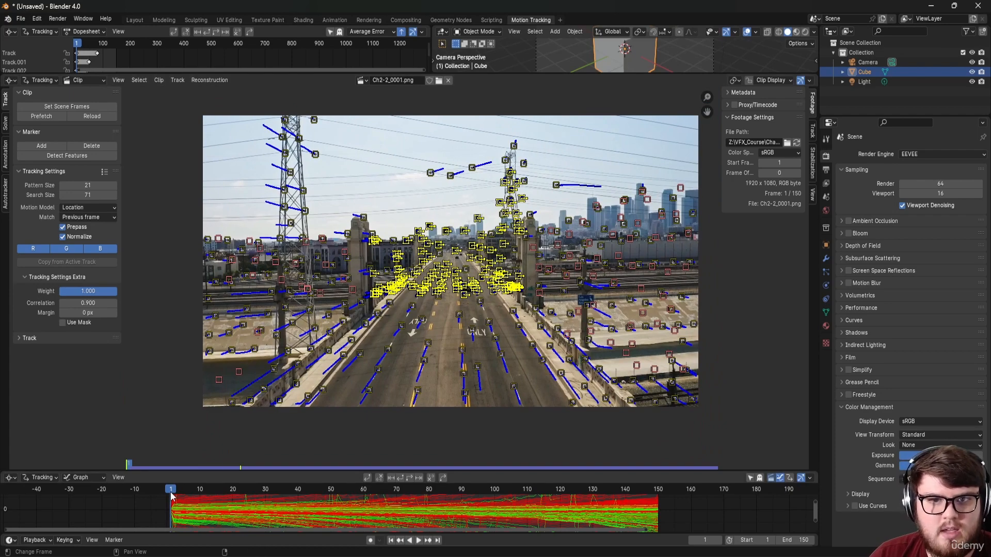
drag(170, 491, 429, 490)
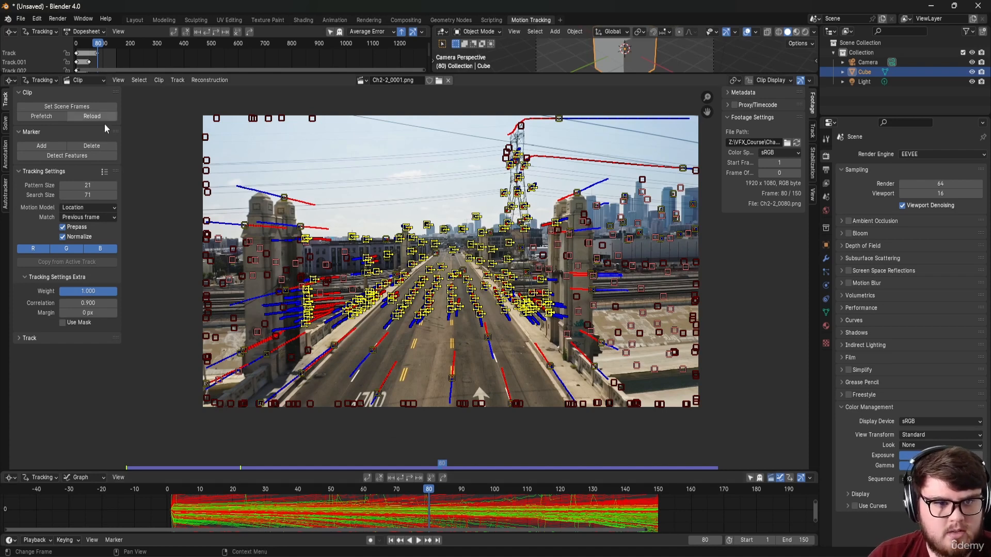
click(70, 156)
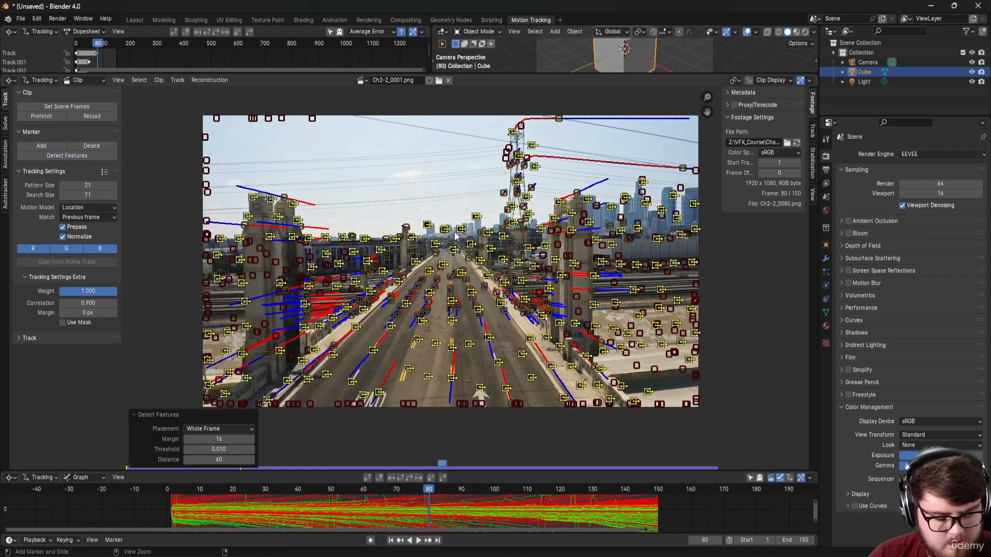
key(ctrl+t)
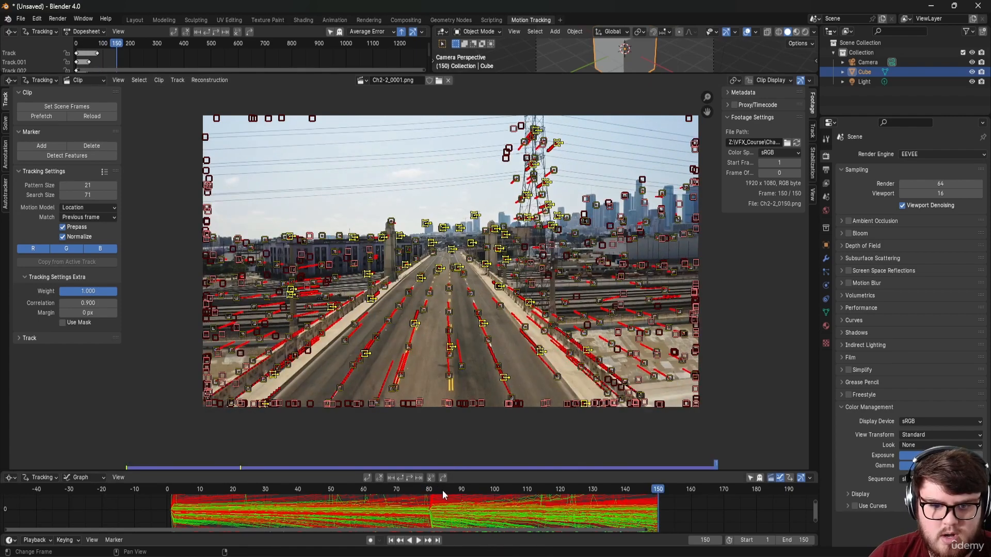
drag(442, 491, 429, 490)
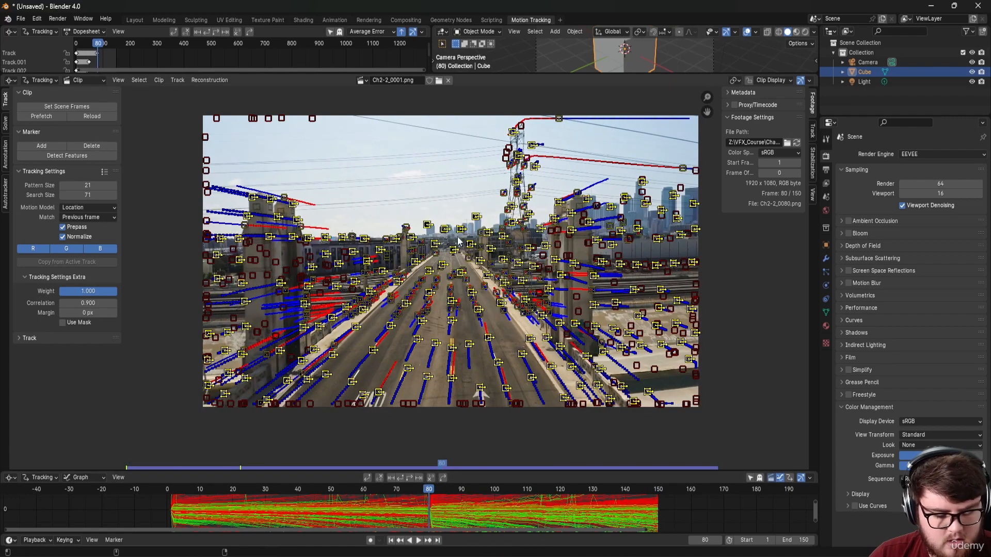
key(ctrl+shift+t)
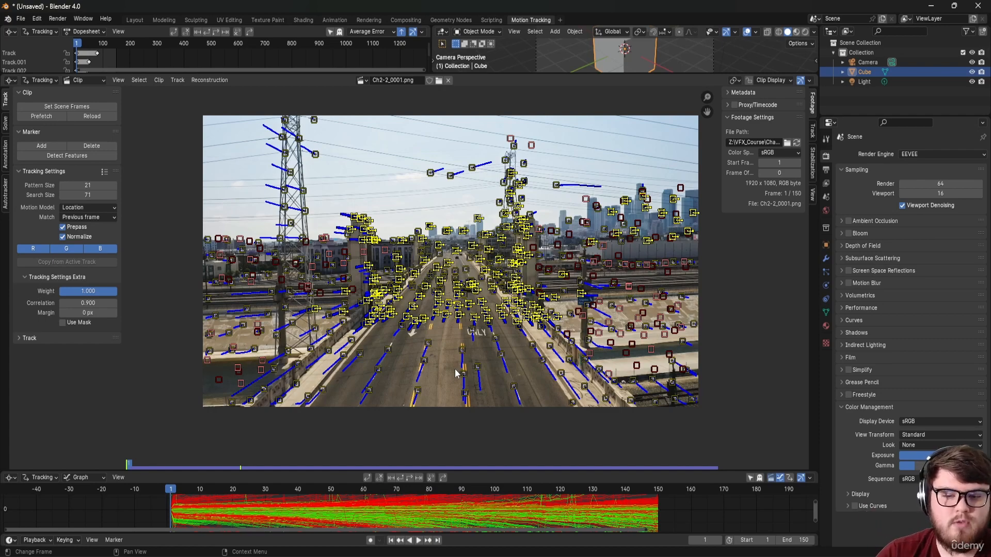
Step: Scrub through the footage to frame 115 to review the tracked markers, and deselect all of them
click(249, 490)
drag(273, 489, 315, 490)
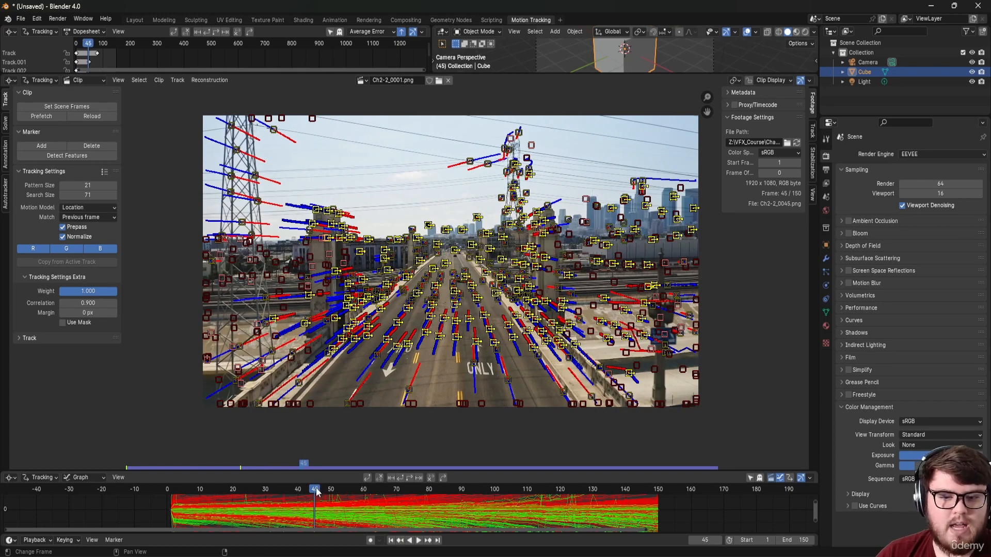
mouse_move(316, 489)
mouse_down()
mouse_move(526, 506)
mouse_move(542, 525)
mouse_up()
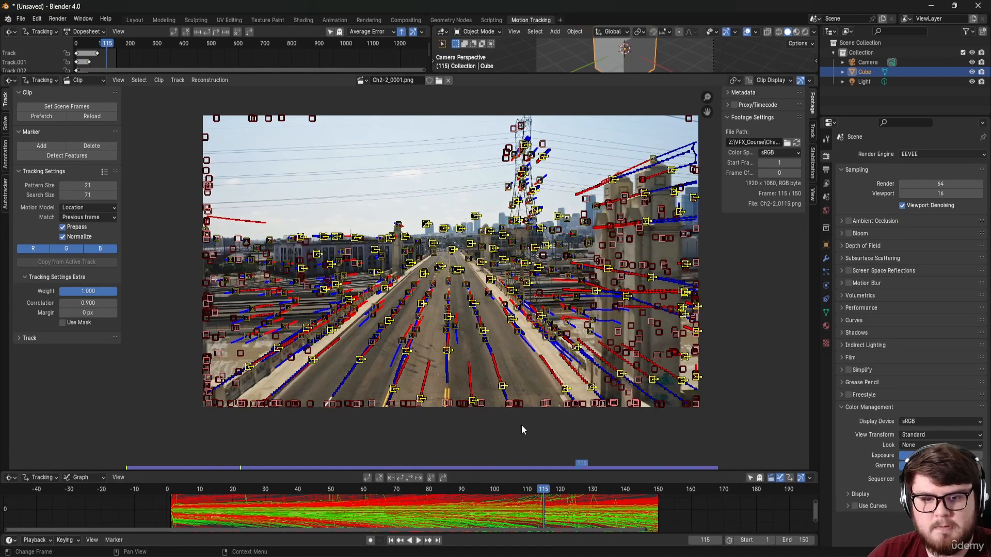
click(616, 422)
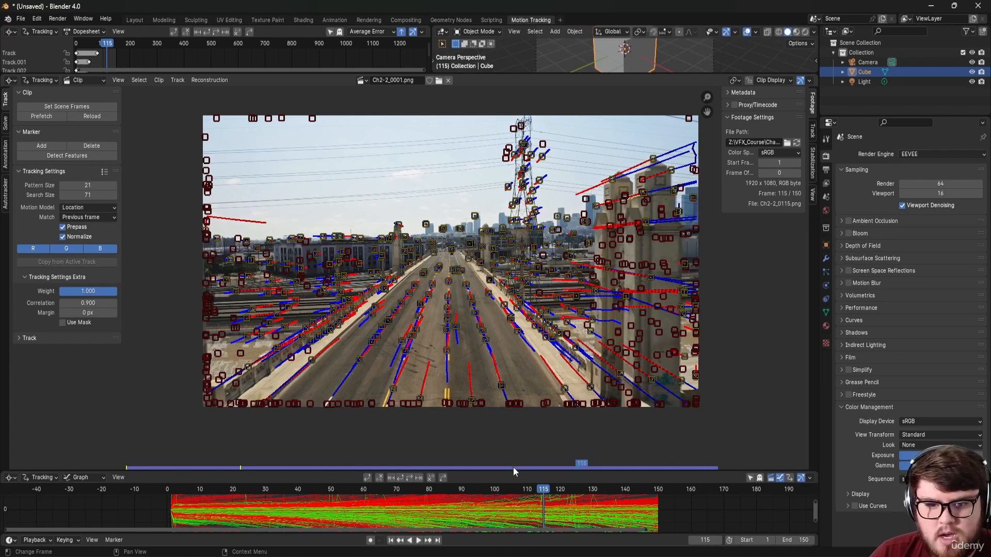
Step: Enlarge the graph to examine the track curves around frame 61, then shrink it to give the clip editor more room
drag(515, 469, 515, 354)
scroll(469, 442, down, 3)
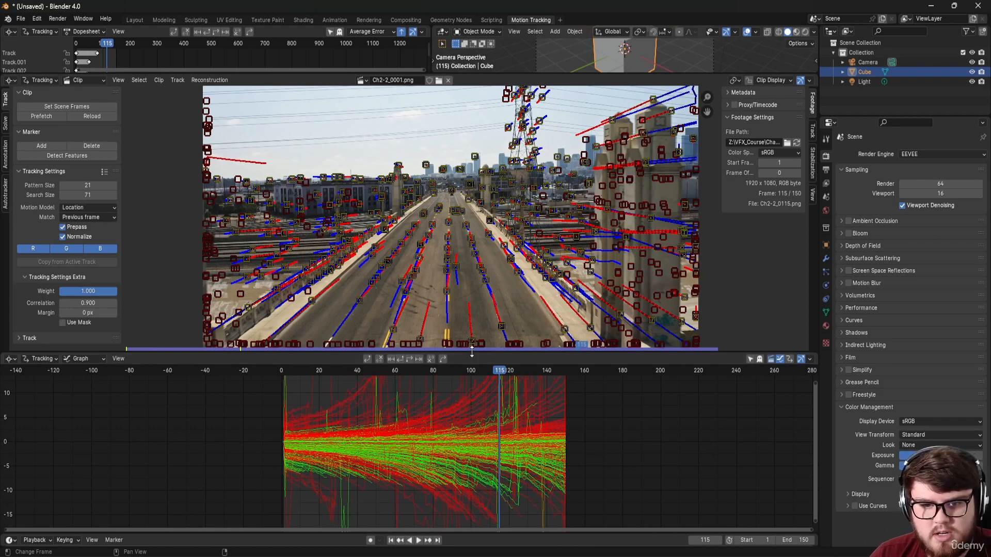
drag(469, 353, 398, 373)
scroll(382, 305, down, 3)
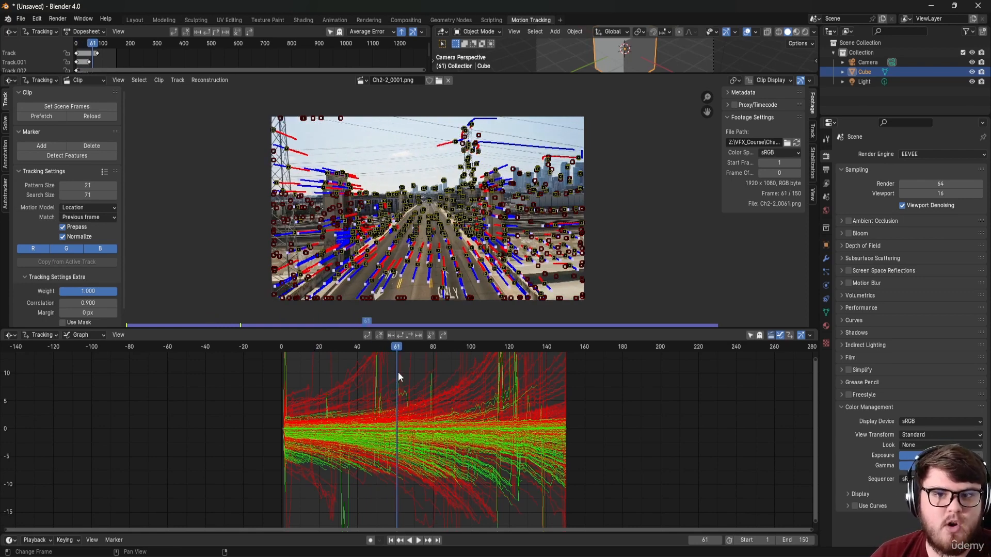
scroll(488, 153, up, 3)
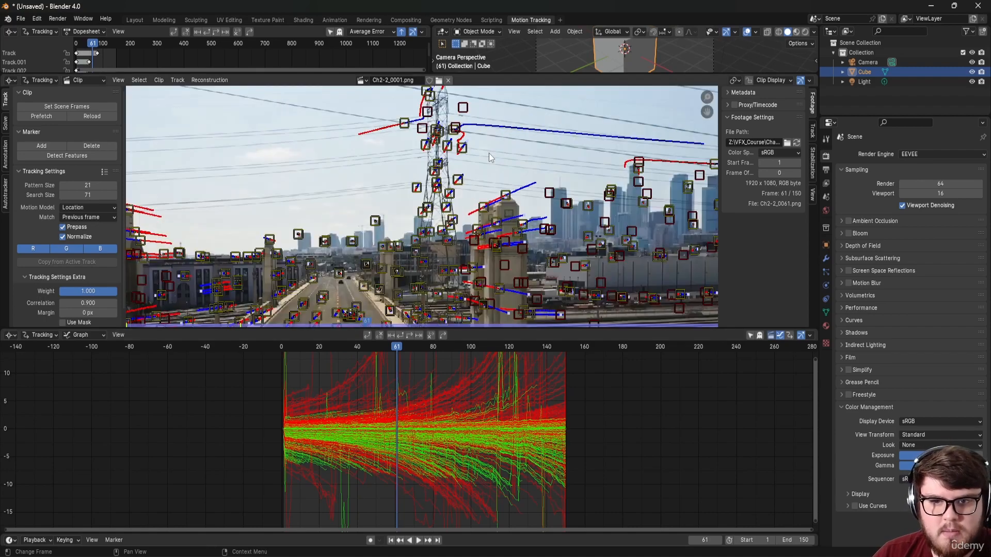
scroll(488, 153, down, 2)
drag(442, 329, 443, 459)
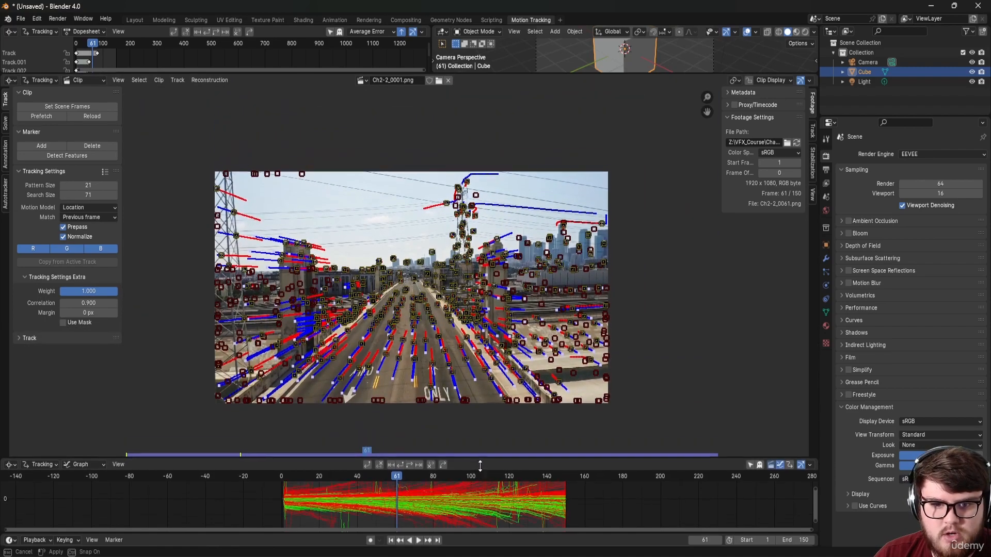
Step: At frame 3, circle-select the tracks on and around the moving black car and delete them
scroll(441, 339, up, 1)
scroll(441, 339, up, 1)
middle_drag(440, 339, 449, 430)
drag(395, 479, 284, 504)
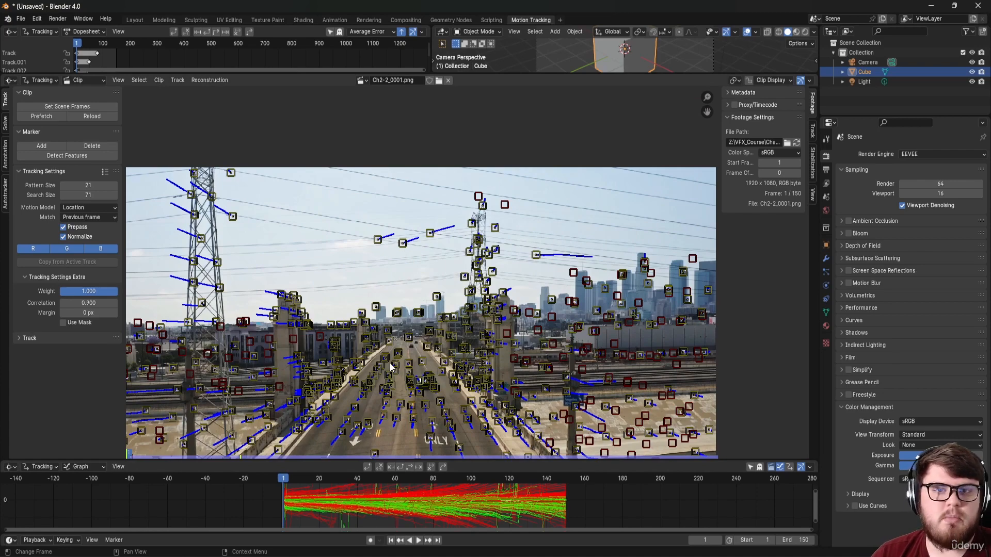
scroll(389, 364, up, 6)
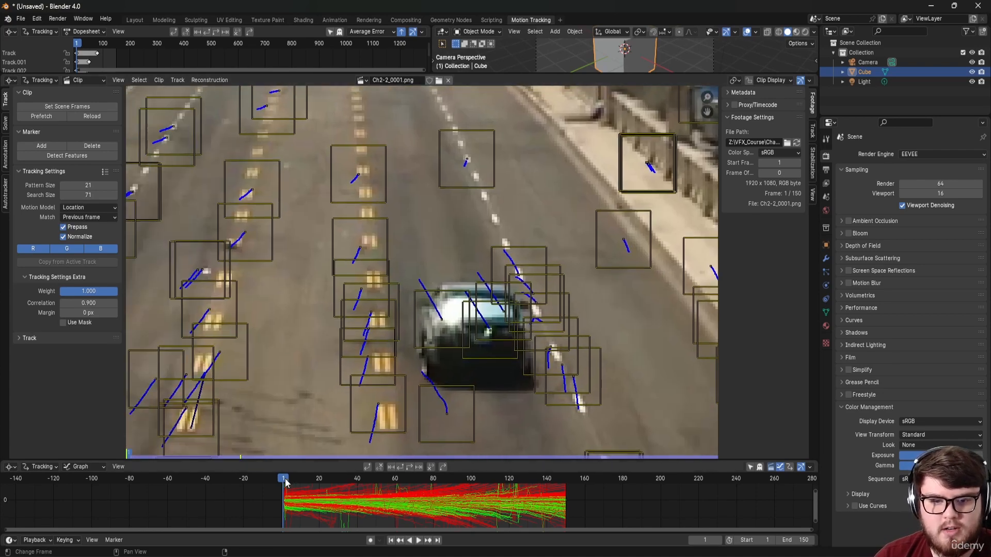
mouse_move(286, 482)
mouse_down()
mouse_move(353, 483)
mouse_move(287, 481)
mouse_up()
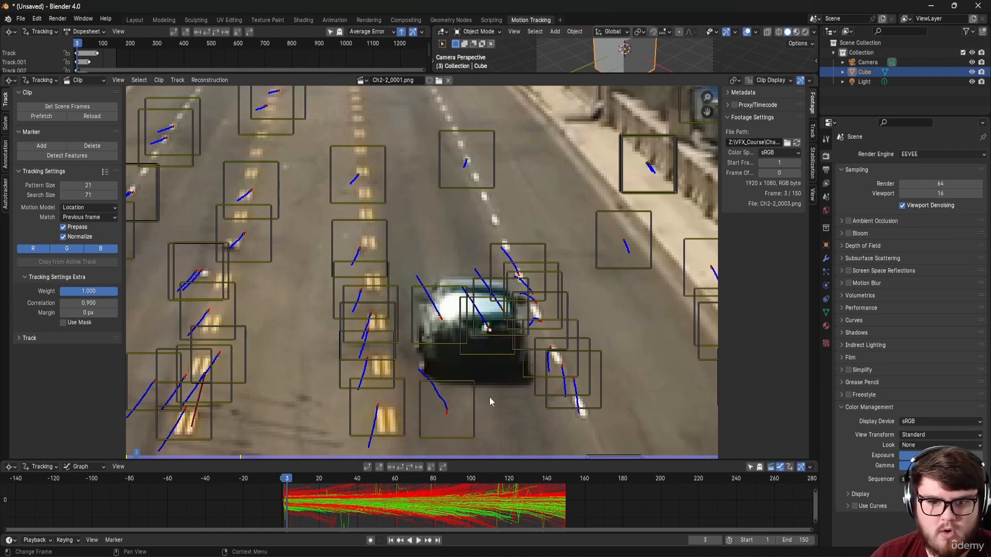
key(c)
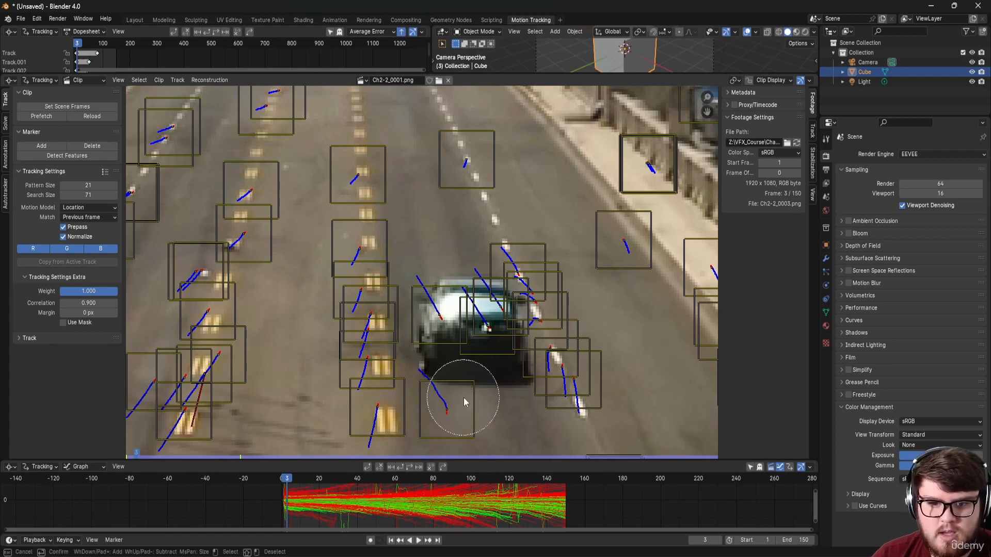
mouse_move(444, 405)
mouse_down()
mouse_move(465, 325)
mouse_move(521, 271)
mouse_move(523, 330)
mouse_up()
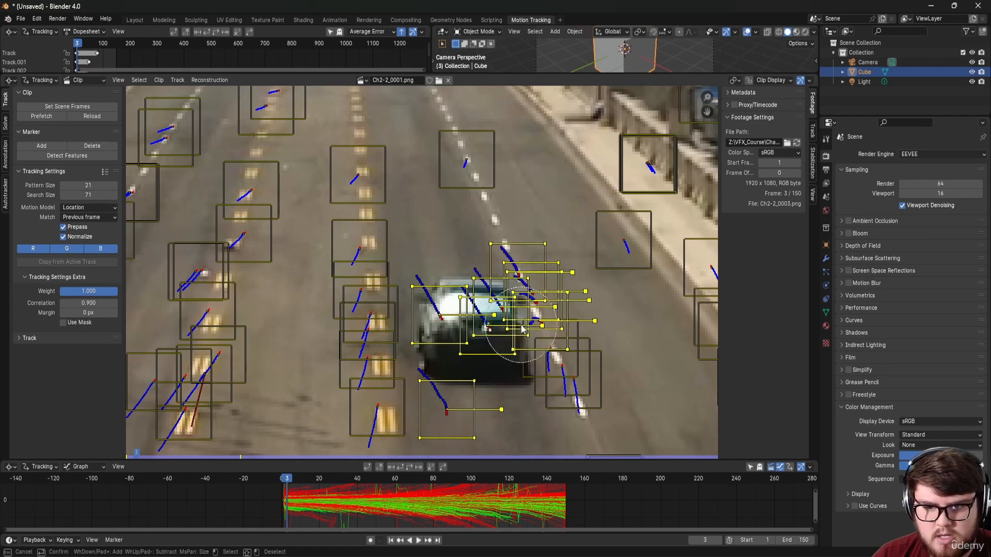
key(Escape)
key(x)
click(457, 272)
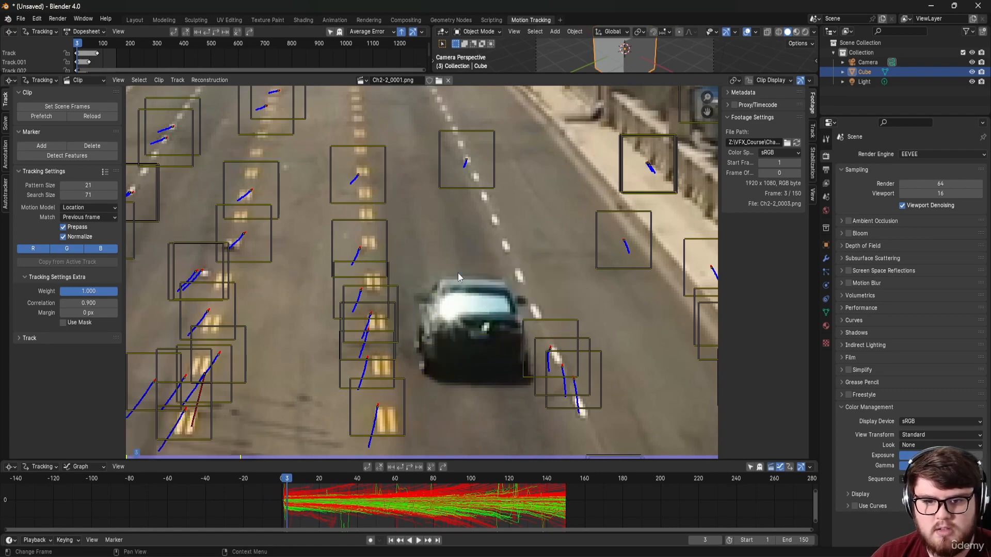
Step: At frame 12, circle-select the four tracks sliding along the power lines in the sky and delete them
scroll(480, 310, down, 5)
middle_drag(424, 405, 386, 428)
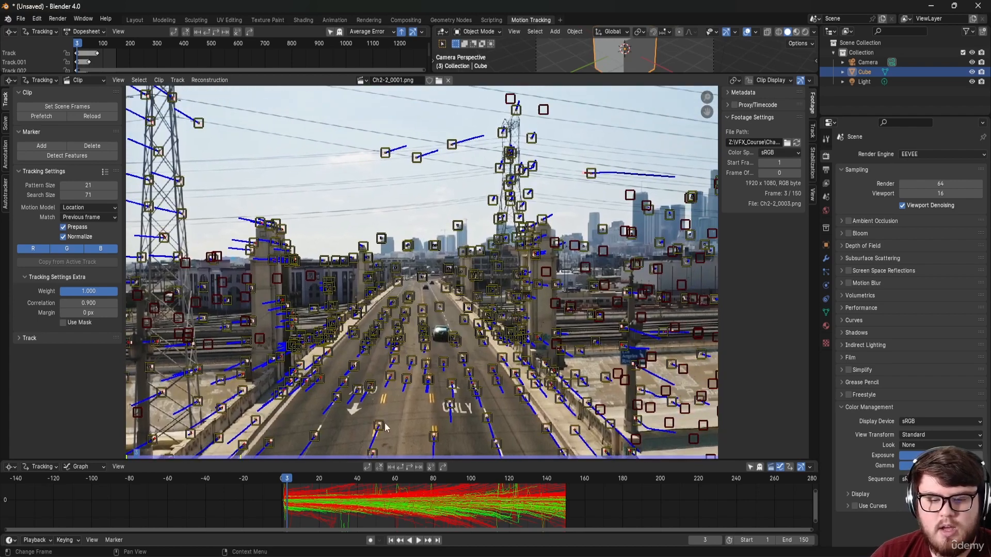
mouse_move(300, 477)
mouse_down()
mouse_move(355, 484)
mouse_move(304, 482)
mouse_up()
scroll(505, 249, up, 4)
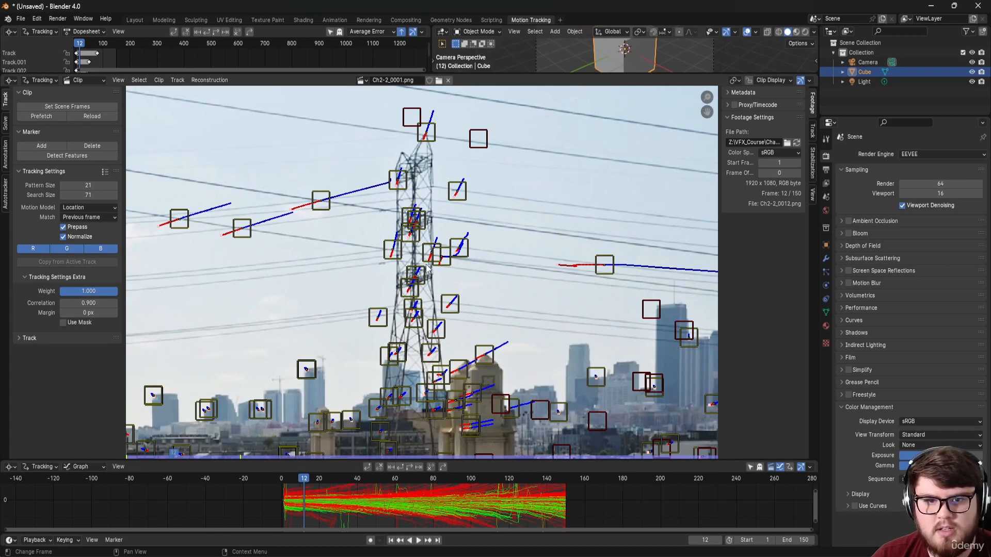
middle_drag(315, 249, 312, 281)
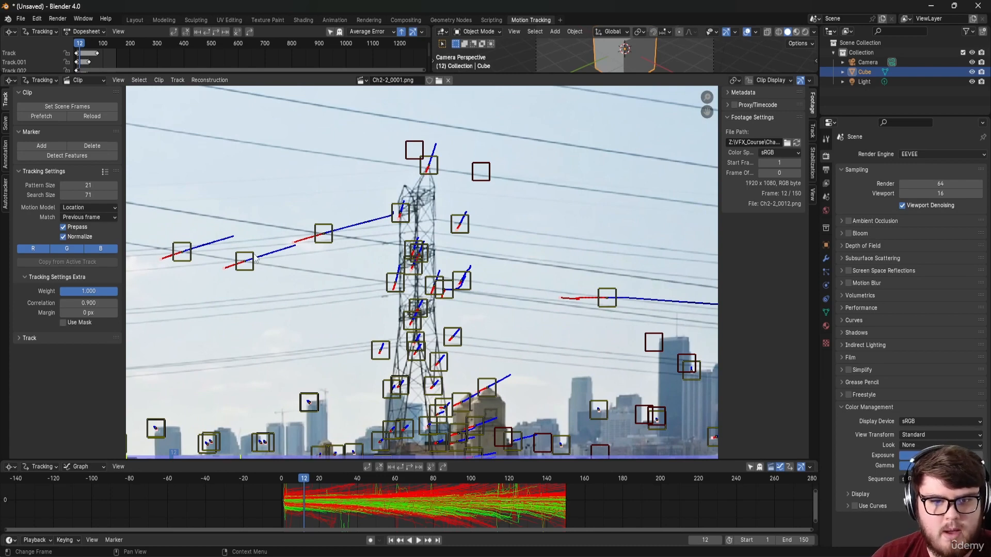
scroll(255, 258, down, 3)
key(c)
drag(196, 252, 286, 239)
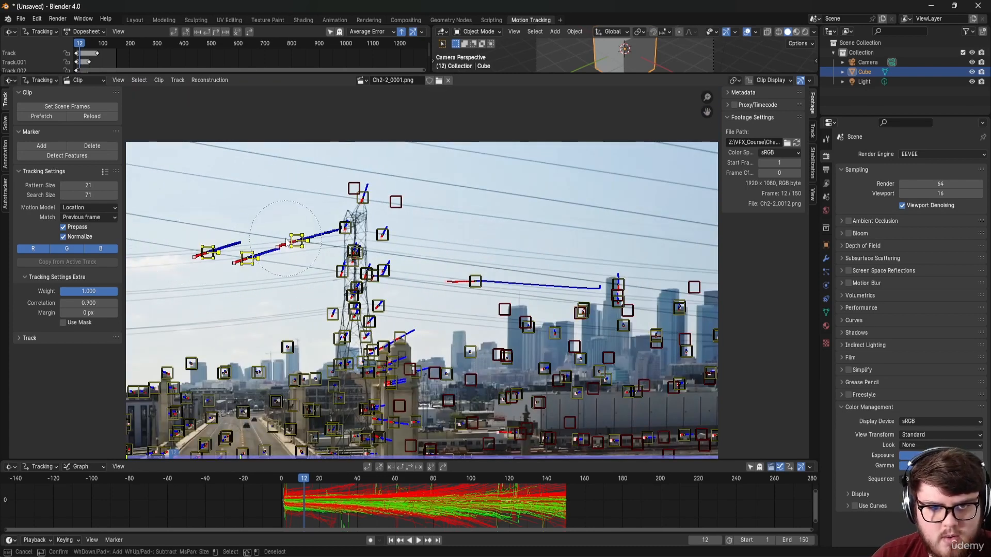
drag(465, 264, 450, 259)
key(Escape)
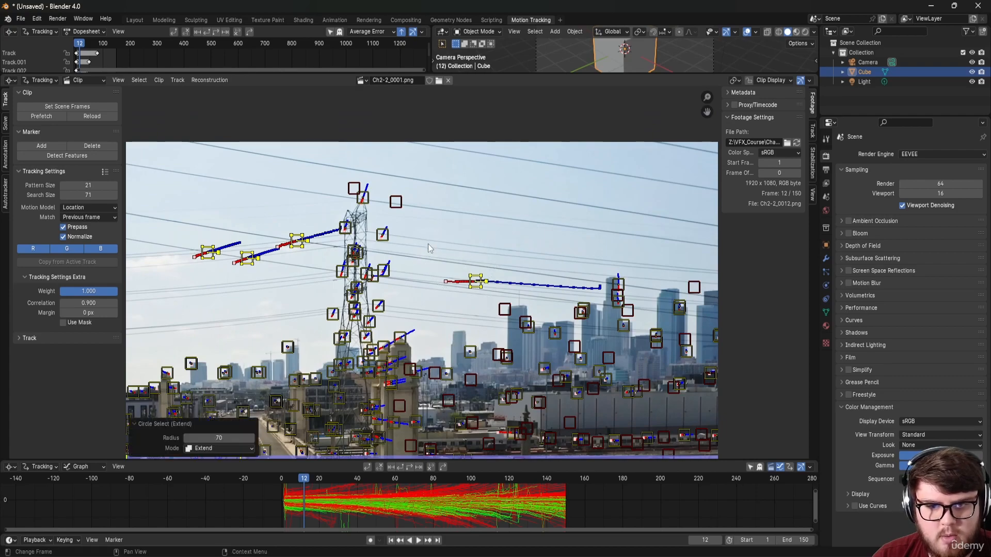
key(x)
click(429, 244)
Step: Go to frame 73 and delete the stray track drifting across the sky beside the far transmission tower
scroll(428, 251, down, 2)
middle_drag(398, 369, 492, 339)
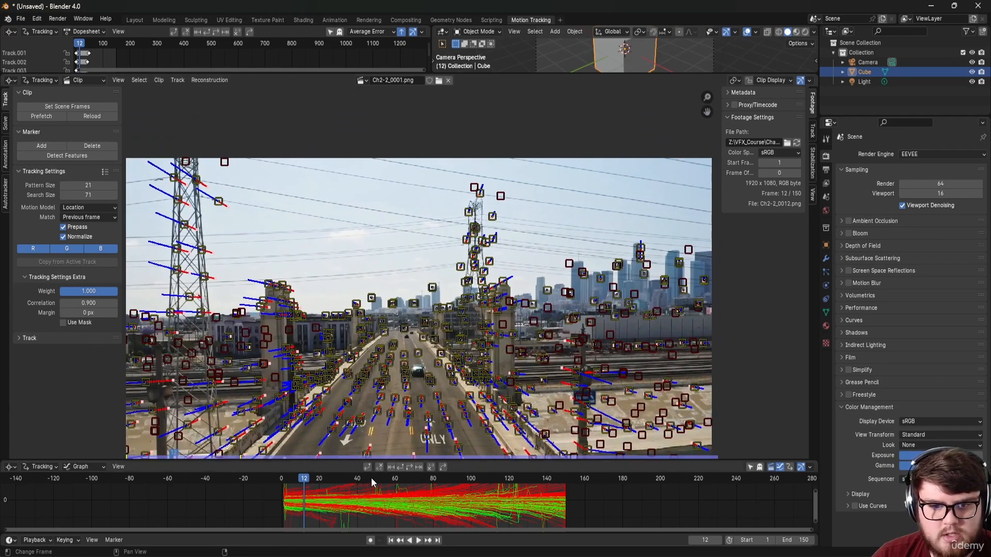
drag(371, 478, 419, 488)
click(589, 217)
key(x)
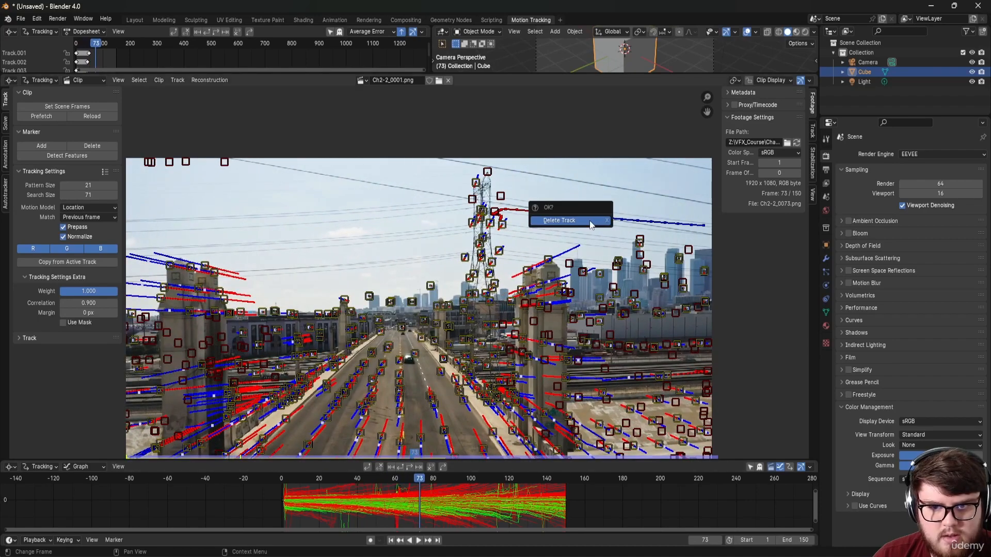
click(589, 221)
Step: At frame 35, select the erratic tracks around the lamp post with the Los Angeles sign and delete them
middle_drag(552, 428, 373, 310)
drag(360, 478, 347, 485)
scroll(488, 330, up, 3)
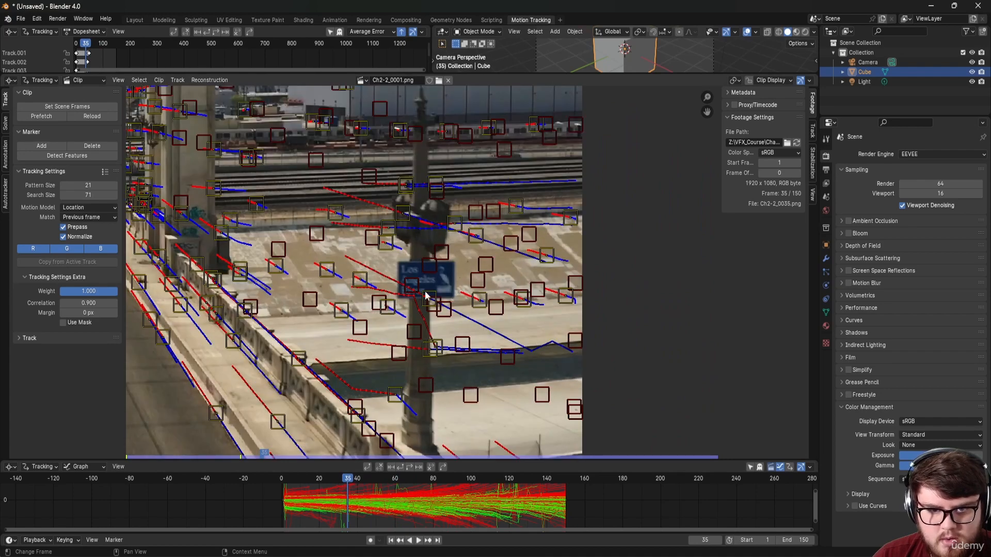
click(436, 348)
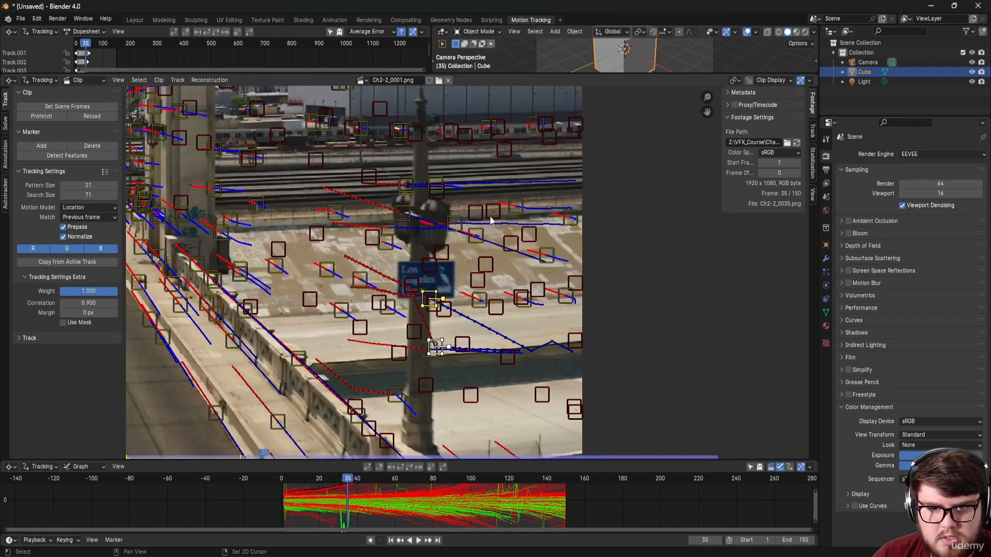
shift+click(458, 222)
key(x)
click(460, 221)
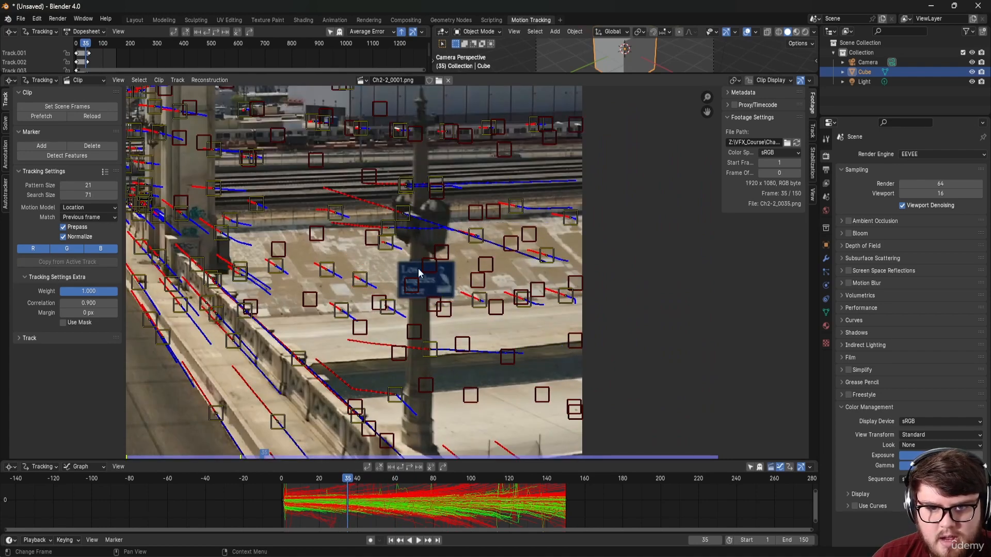
Step: Delete the track with the bent path near the base of the lamp post
scroll(432, 306, down, 3)
scroll(433, 307, down, 3)
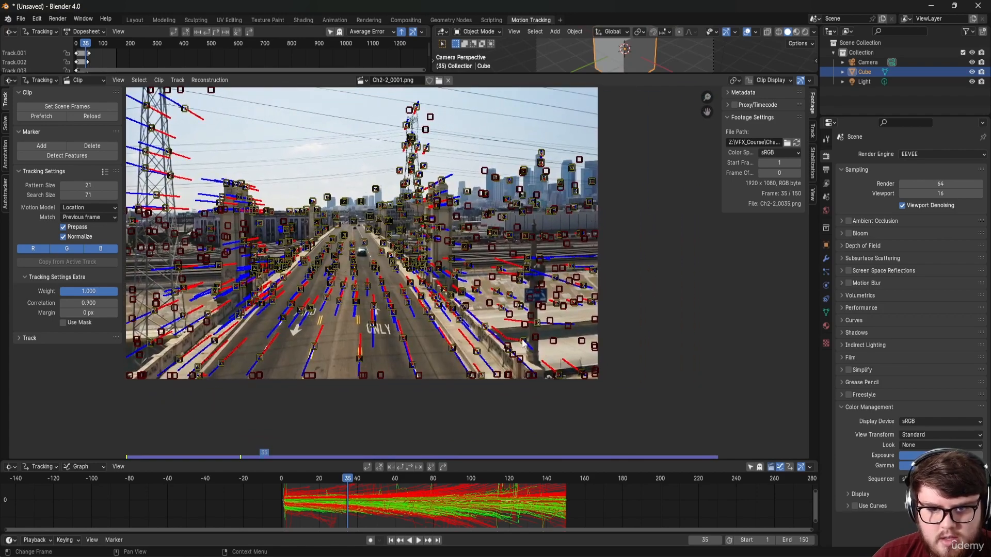
click(523, 341)
key(x)
click(522, 338)
Step: At frame 68, circle-select the cluster of sliding tracks along the near pillar's edge beside the railing and delete them
drag(360, 479, 402, 488)
scroll(239, 282, up, 5)
middle_drag(239, 282, 342, 358)
drag(376, 476, 410, 478)
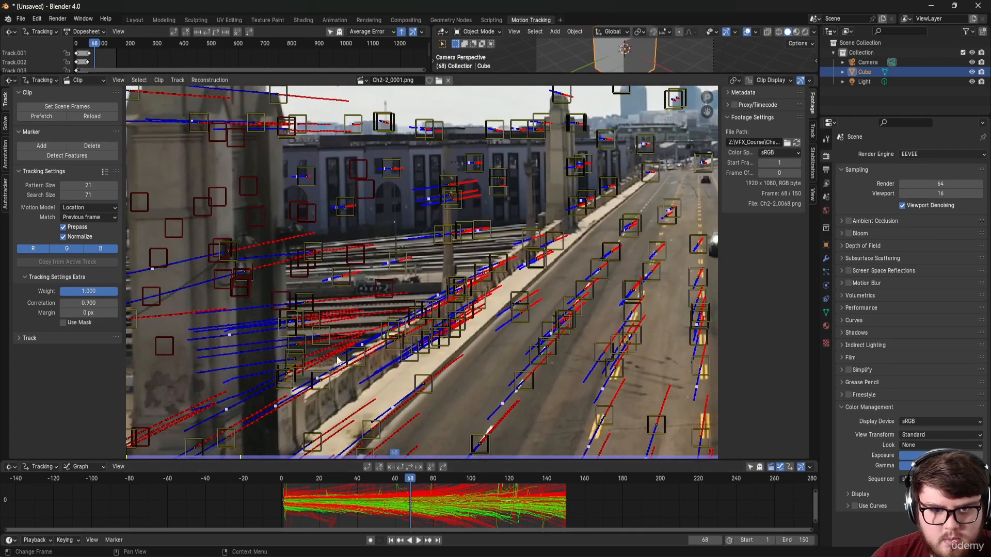
key(c)
drag(323, 318, 310, 352)
right_click(327, 342)
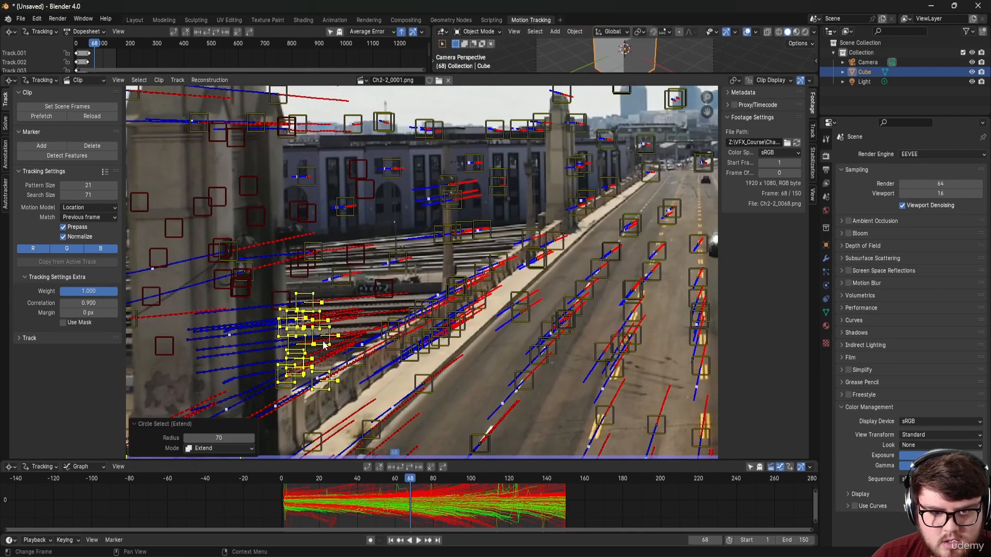
key(x)
click(328, 341)
Step: Go to frame 52 and enlarge the graph area so all the track curves can be inspected
drag(417, 481, 380, 485)
scroll(438, 402, down, 2)
scroll(438, 401, down, 3)
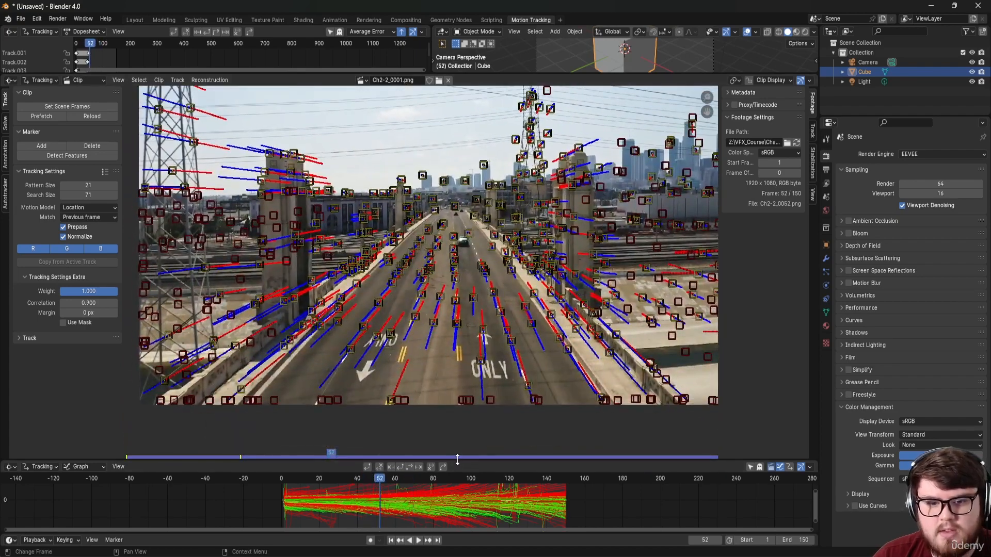
drag(457, 460, 449, 289)
middle_drag(433, 357, 406, 416)
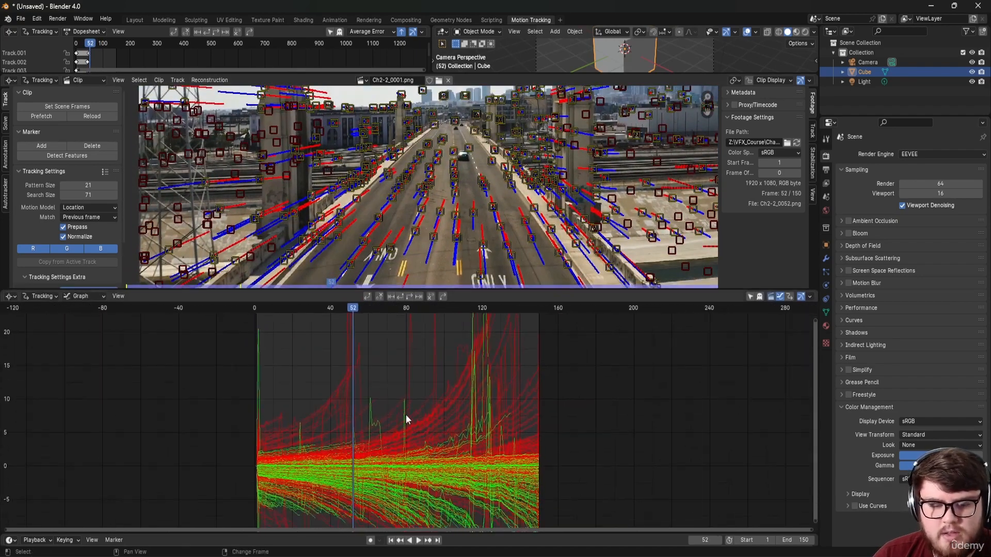
scroll(405, 416, down, 1)
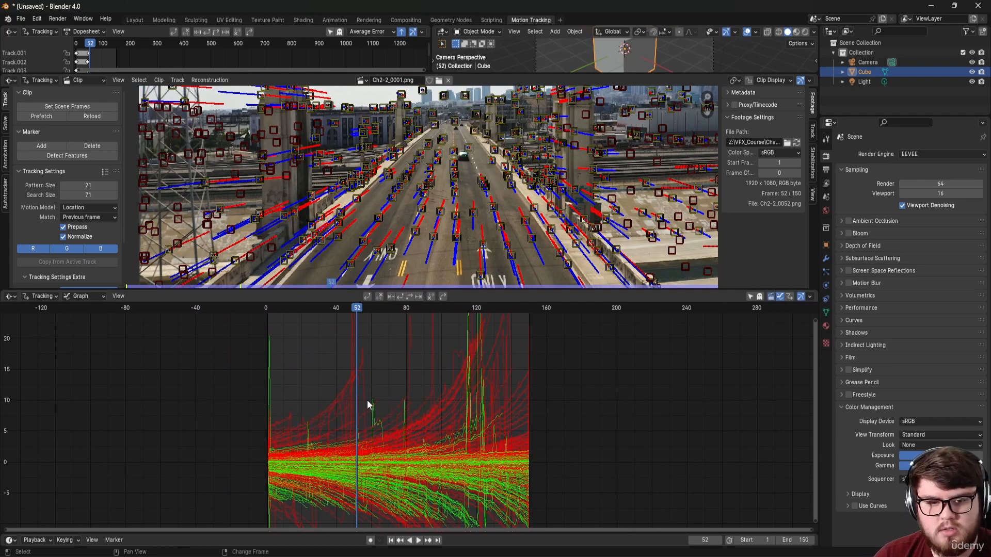
middle_drag(367, 401, 390, 358)
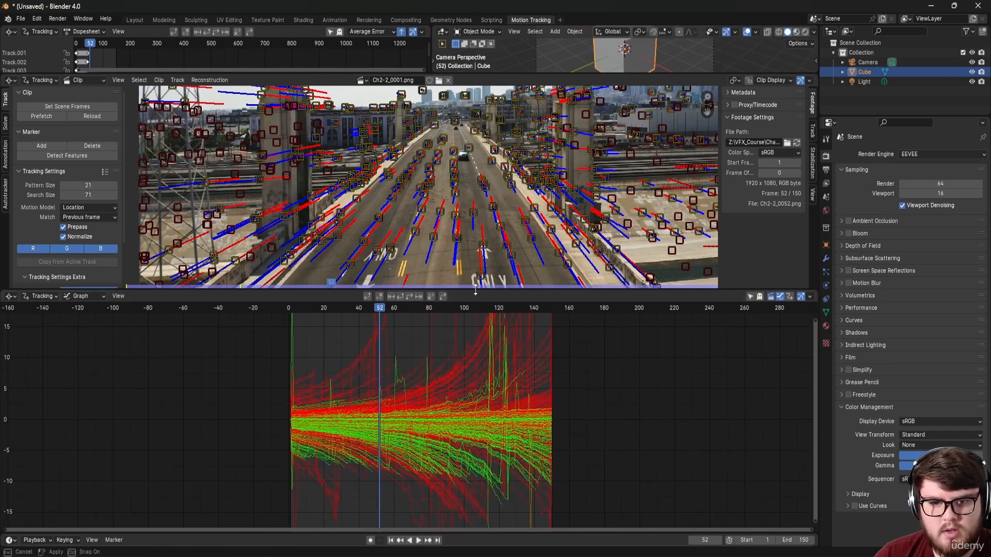
drag(475, 289, 479, 254)
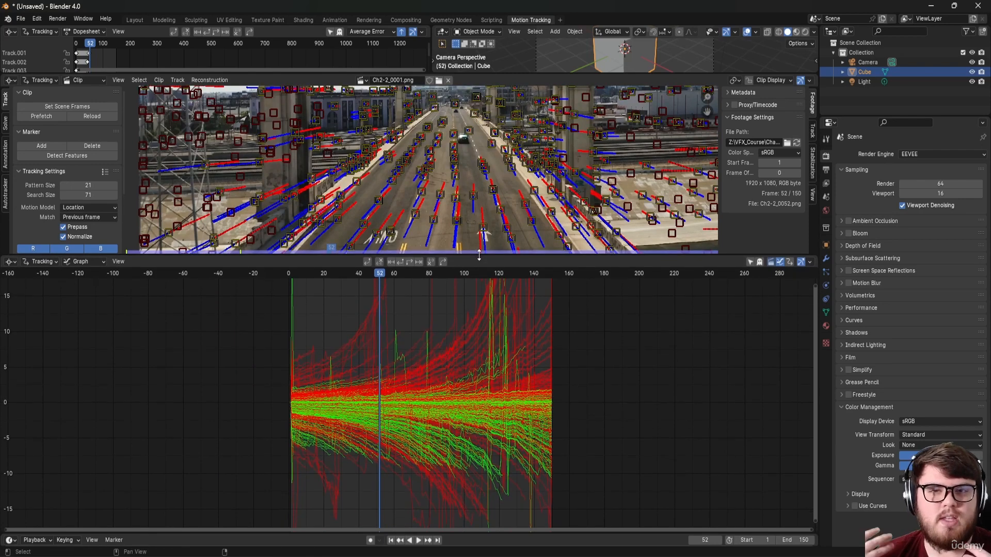
Step: Delete the track whose curve spikes sharply upward at the very start of the clip
scroll(291, 322, up, 2)
click(292, 321)
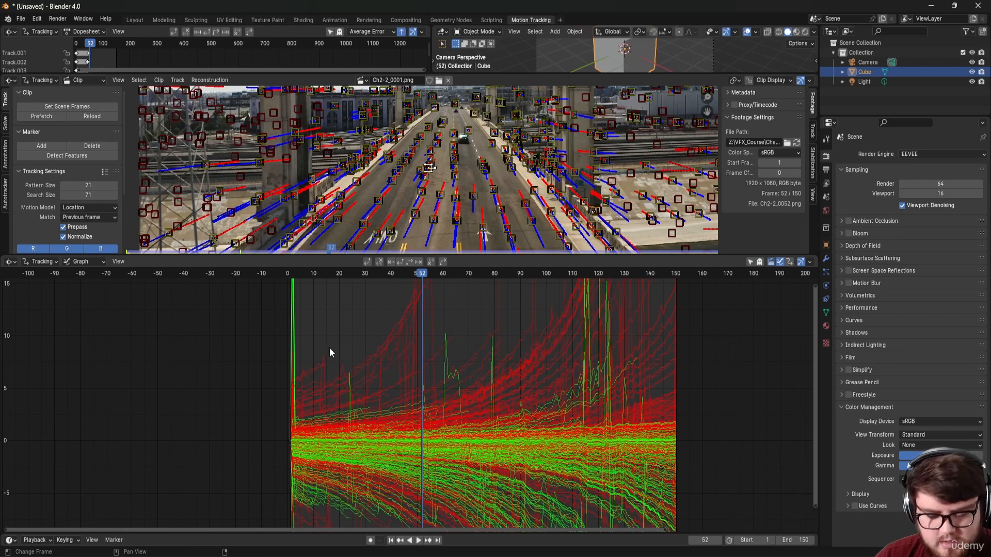
middle_drag(330, 348, 319, 330)
key(x)
click(318, 330)
Step: Delete the tracks whose curves plunge far below the rest between about frames 85 and 115
middle_drag(337, 373, 343, 244)
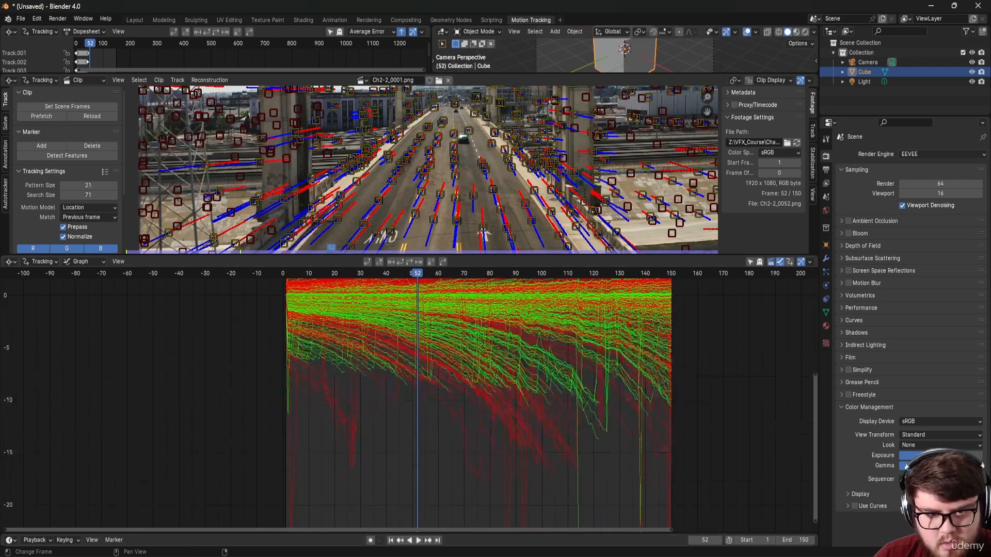
middle_drag(349, 484, 383, 398)
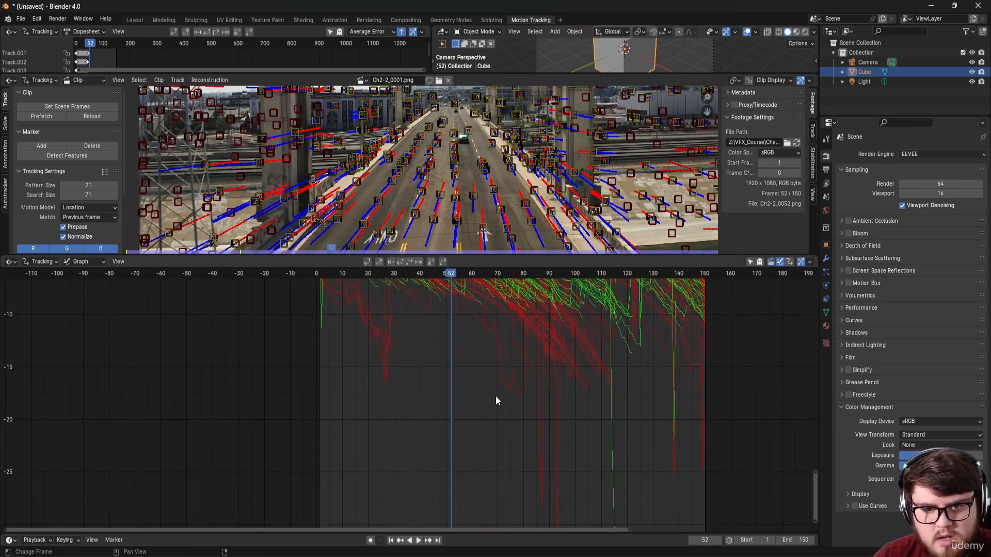
click(541, 428)
key(x)
click(519, 401)
middle_drag(515, 409, 423, 454)
click(521, 467)
key(x)
click(497, 477)
Step: Delete the tracks whose curves drop steeply near frame 138 and at the end of the clip
middle_drag(497, 476, 469, 405)
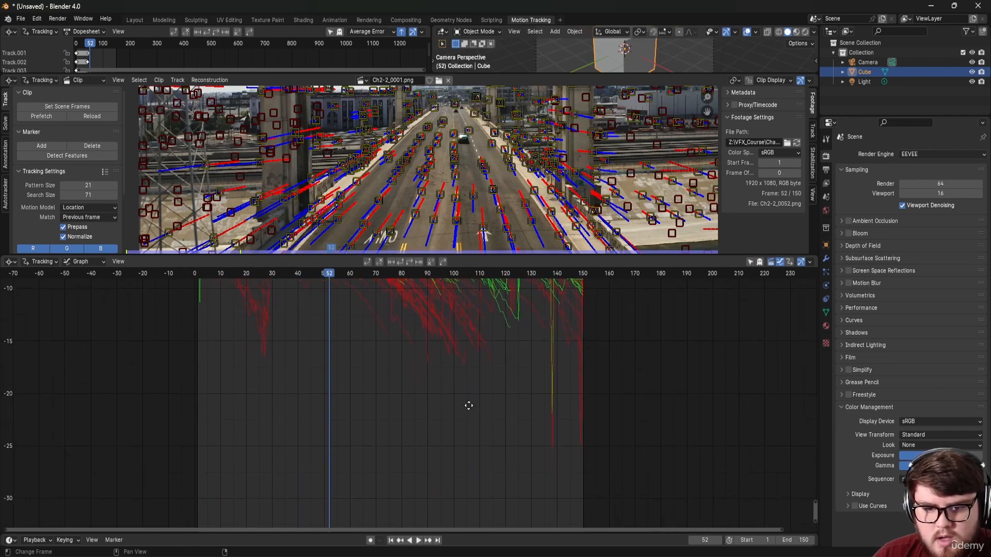
key(x)
click(548, 407)
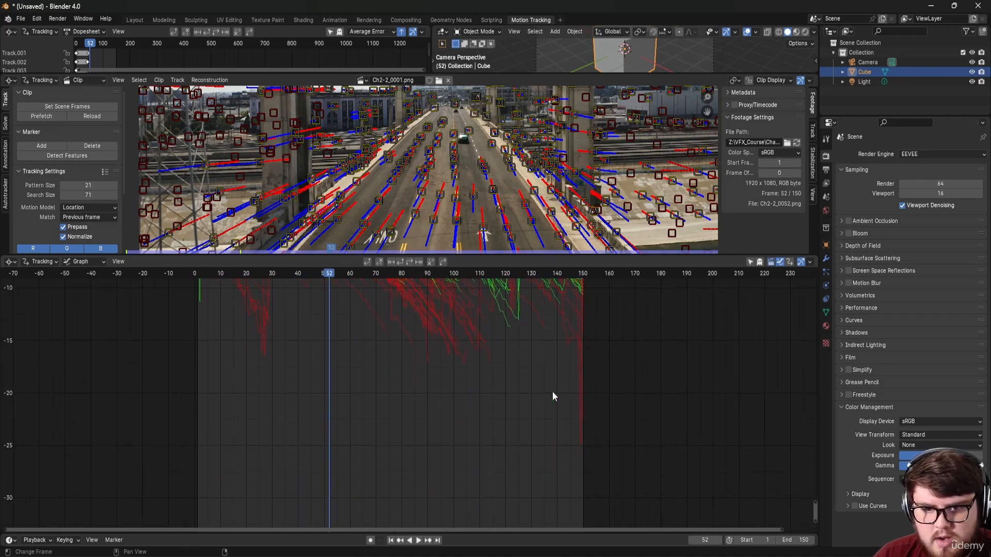
click(582, 399)
key(x)
click(581, 398)
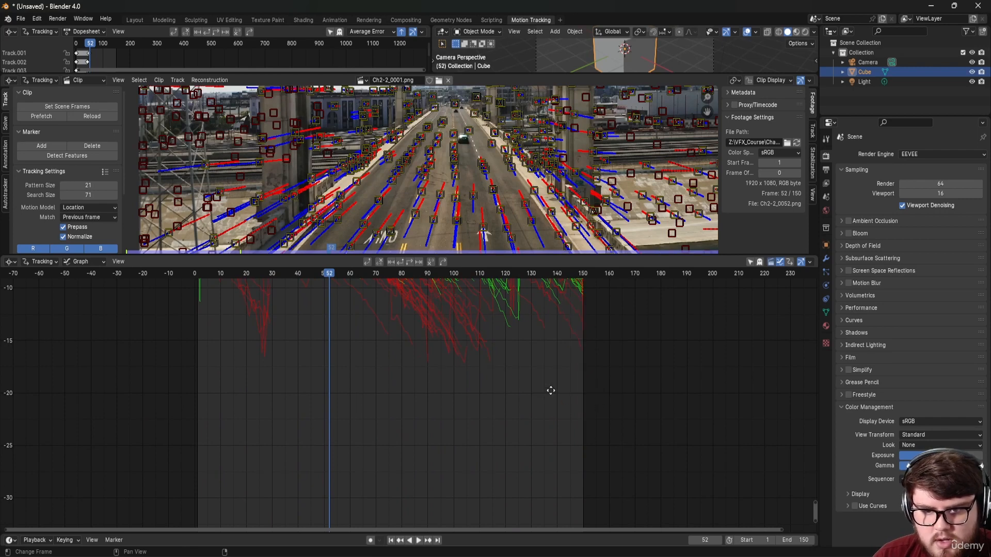
Step: Delete the jagged descending curve near frame 25 and the curve that dips at the clip's first frames
middle_drag(551, 391, 574, 474)
click(288, 415)
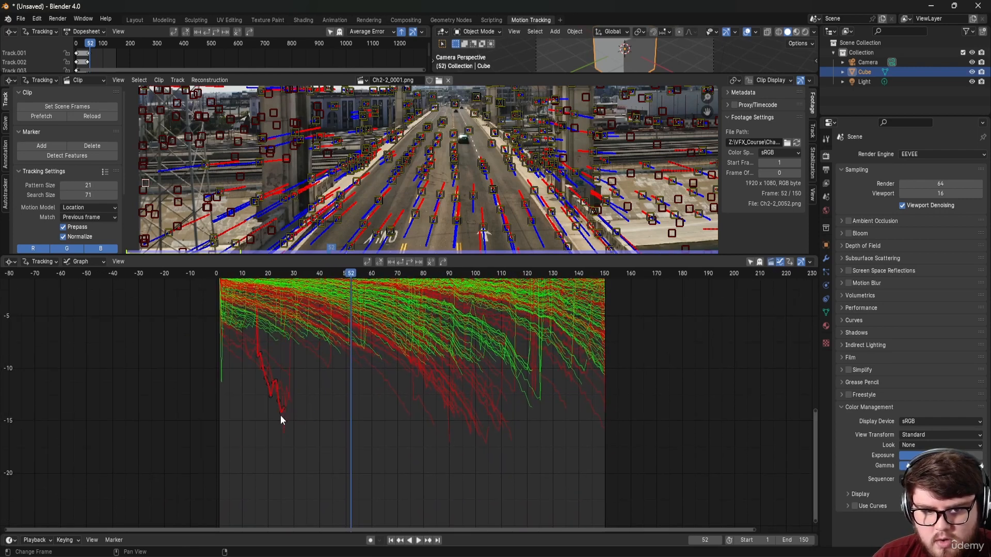
key(x)
click(283, 416)
middle_drag(295, 428, 348, 473)
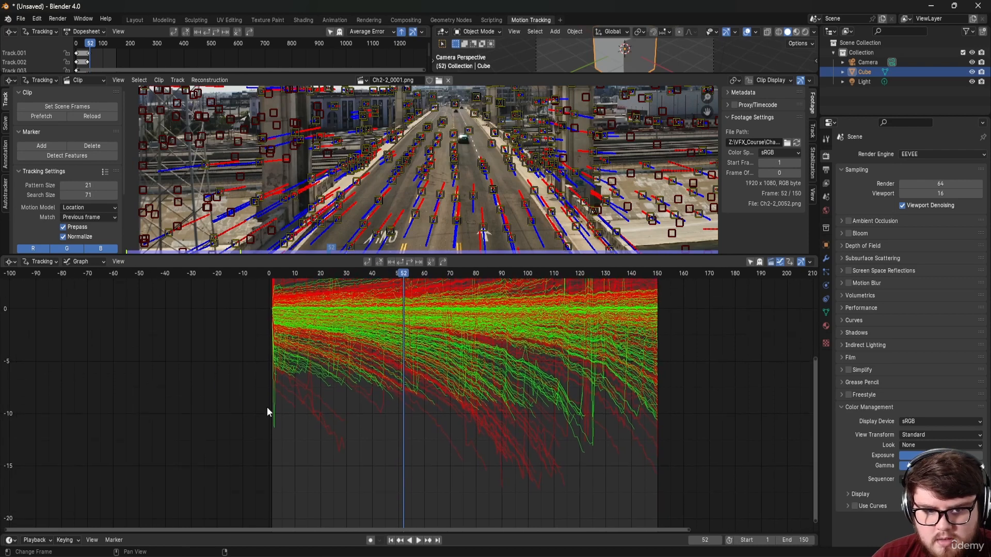
click(274, 412)
key(x)
click(277, 412)
Step: Delete the tracks with tall upward spikes near frames 95 and 82 in the graph
middle_drag(343, 384, 334, 523)
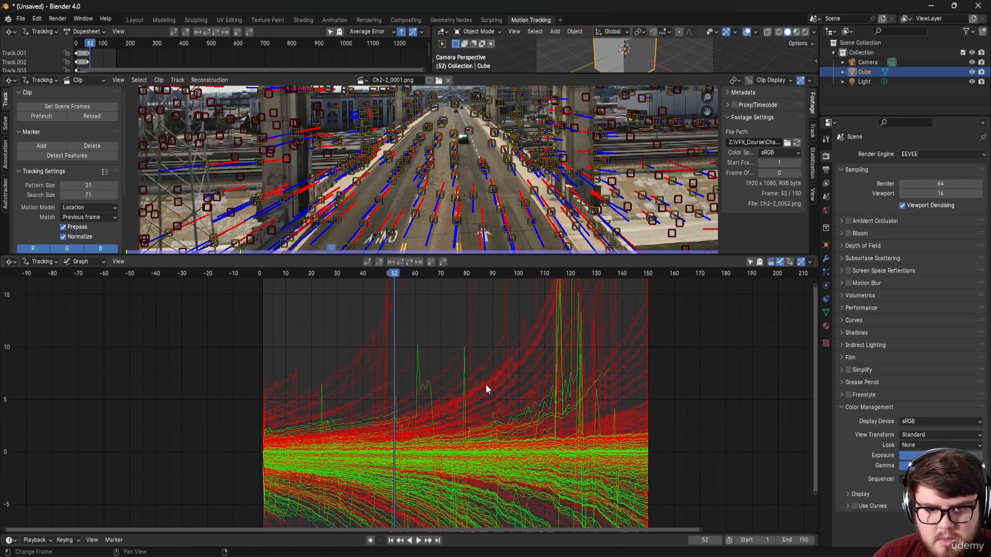
middle_drag(506, 386, 427, 480)
scroll(419, 415, up, 3)
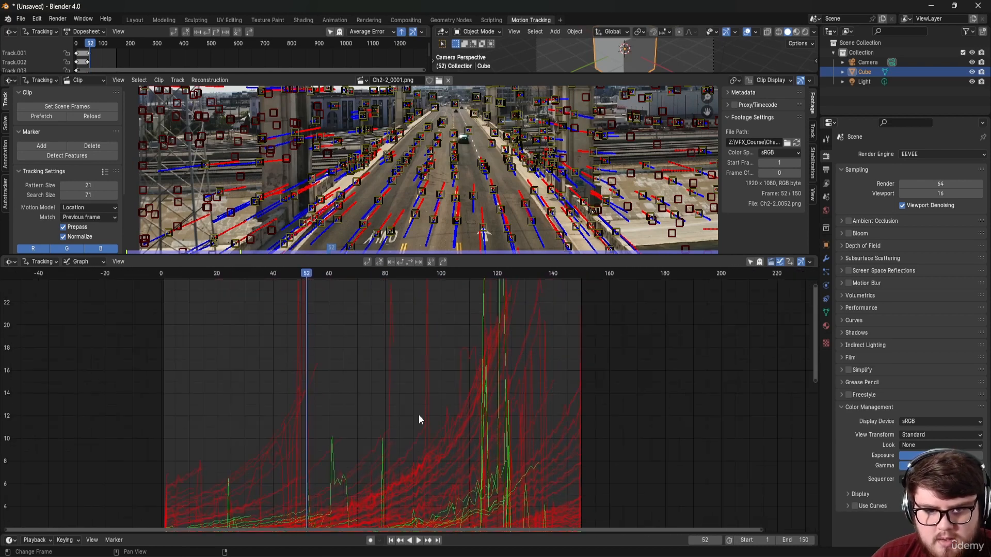
click(427, 366)
key(x)
click(428, 366)
click(388, 357)
key(x)
click(388, 358)
Step: Delete the tracks whose red curves shoot upward just before frame 50
click(275, 356)
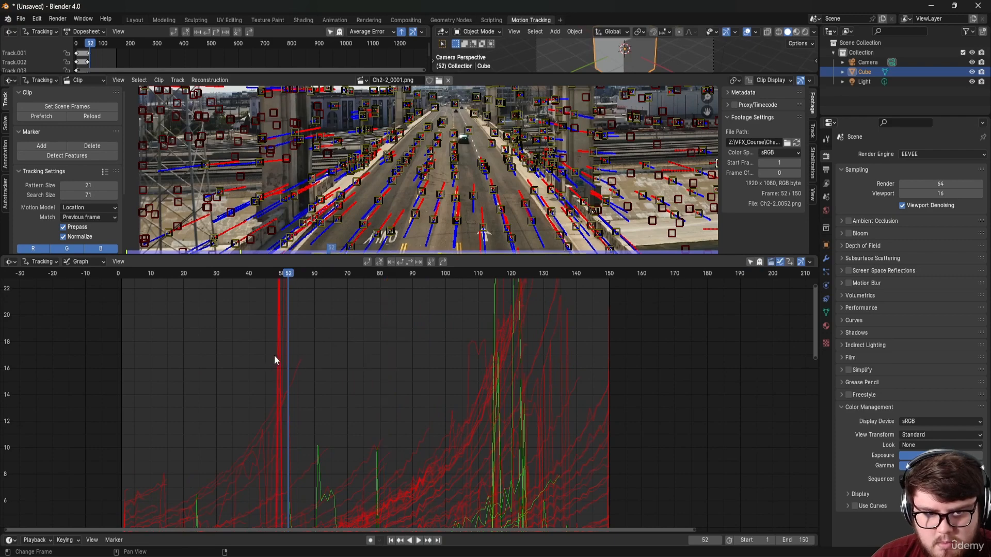
key(x)
click(277, 354)
key(x)
click(278, 353)
Step: Inspect the curves above zero and delete the track with the jagged green peak around frame 61
key(Home)
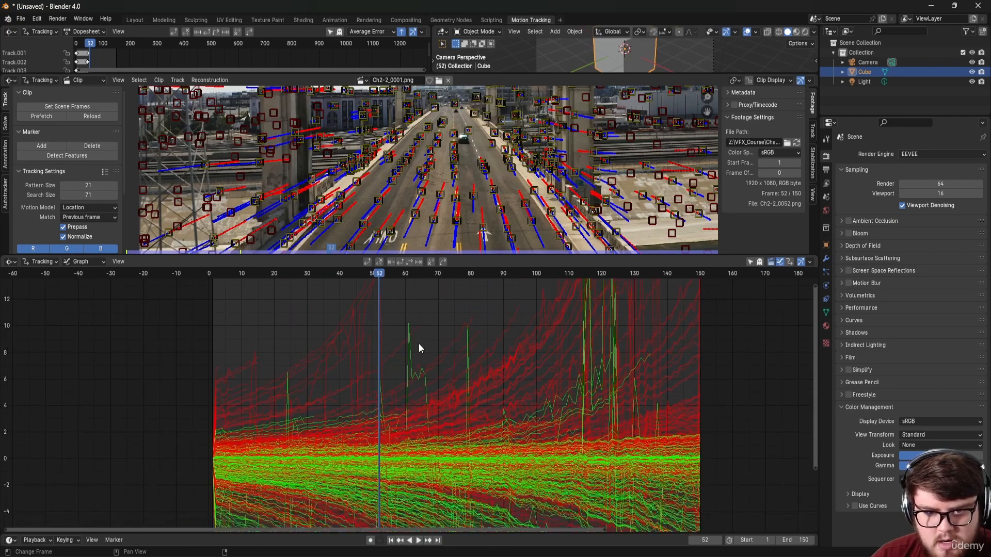
scroll(419, 344, up, 3)
middle_drag(417, 376, 414, 345)
middle_drag(412, 455, 387, 447)
scroll(385, 419, down, 3)
middle_drag(425, 391, 427, 446)
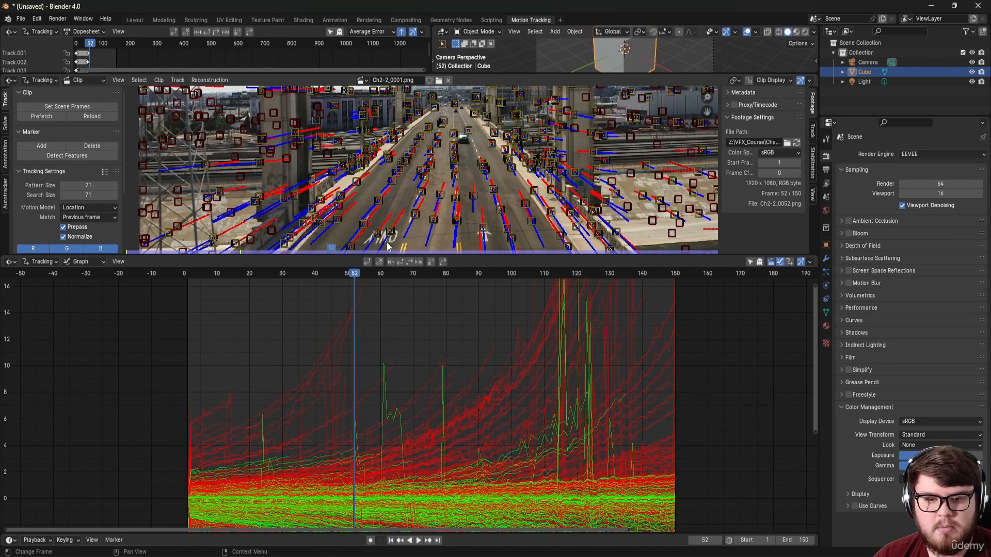
middle_drag(387, 414, 381, 394)
click(380, 385)
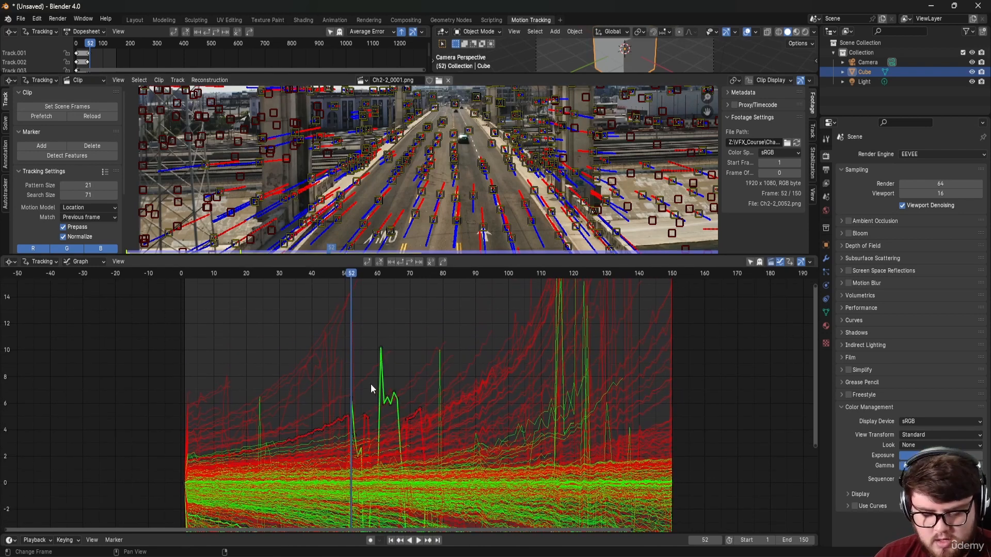
key(x)
click(370, 383)
Step: Delete the tracks with isolated green spikes near frames 24 and 79
click(259, 407)
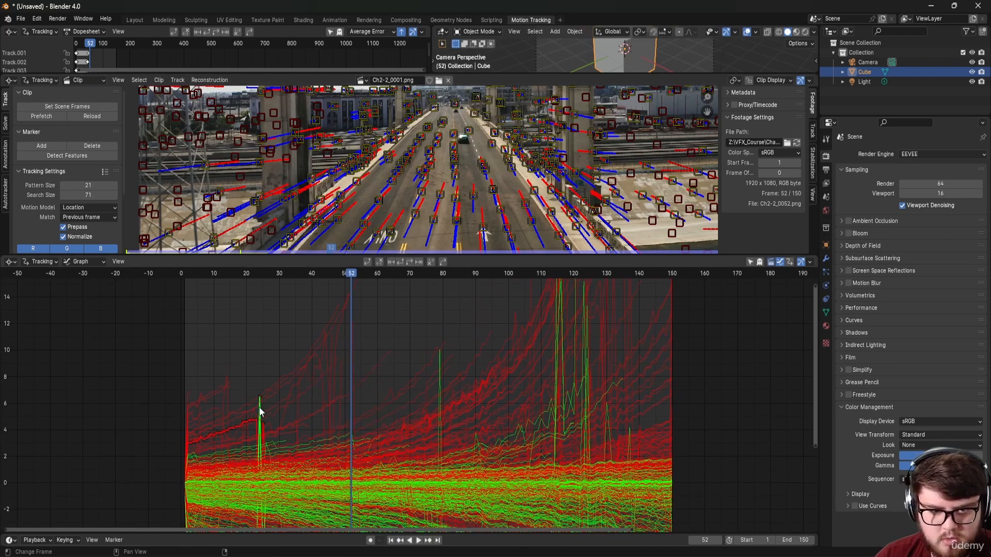
key(x)
click(259, 407)
click(441, 361)
key(x)
click(441, 360)
Step: Delete the tracks whose curves spike above 24 near frame 117 in the graph
middle_drag(533, 354, 385, 444)
middle_drag(407, 317, 407, 416)
click(414, 339)
key(x)
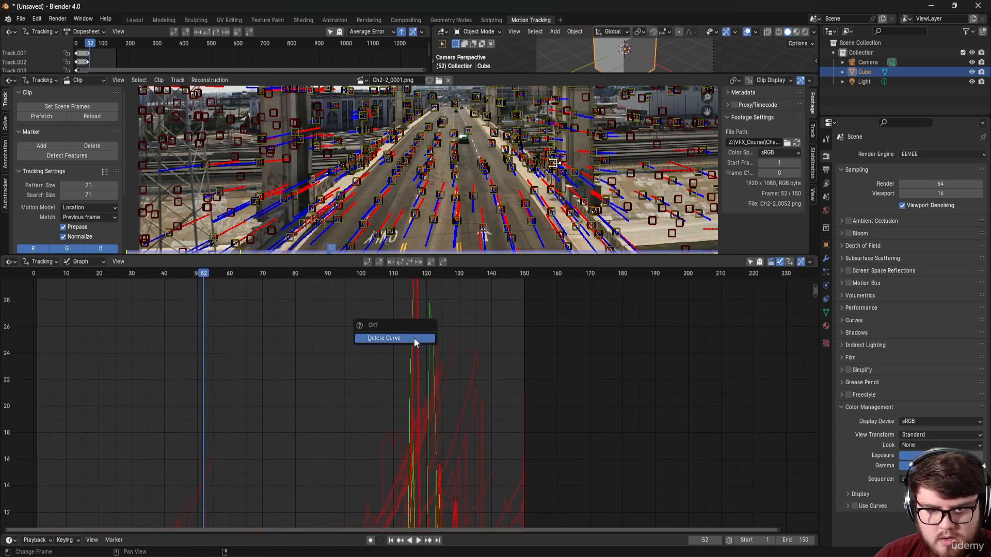
double_click(414, 339)
key(x)
click(414, 339)
Step: Delete the tracks with the tall green spikes near frames 121 and 116
click(428, 338)
key(x)
click(428, 338)
click(413, 337)
key(x)
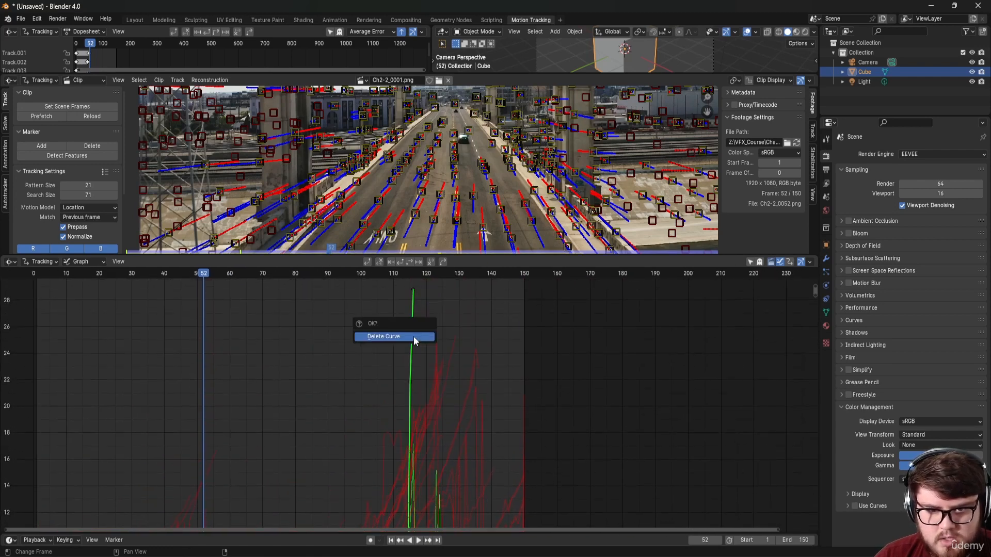
click(414, 337)
Step: Delete the track whose red curve dips to about 12 after frame 114 and the one with the green spike at frame 116
scroll(414, 376, up, 2)
scroll(405, 382, up, 4)
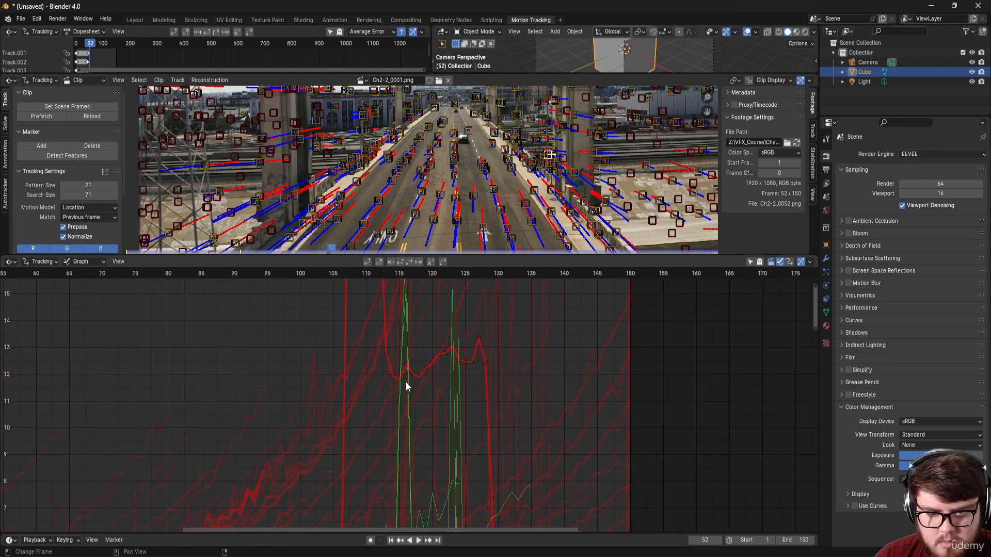
key(x)
click(410, 382)
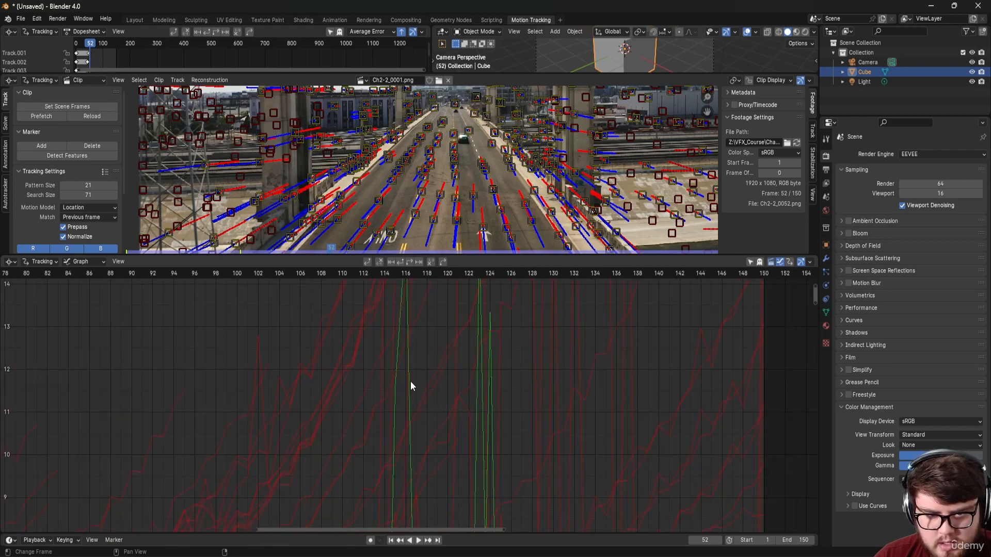
click(411, 382)
key(x)
click(410, 382)
Step: Delete the tracks with the narrow green spikes at frames 123 and 124
click(478, 368)
key(x)
click(478, 369)
click(490, 367)
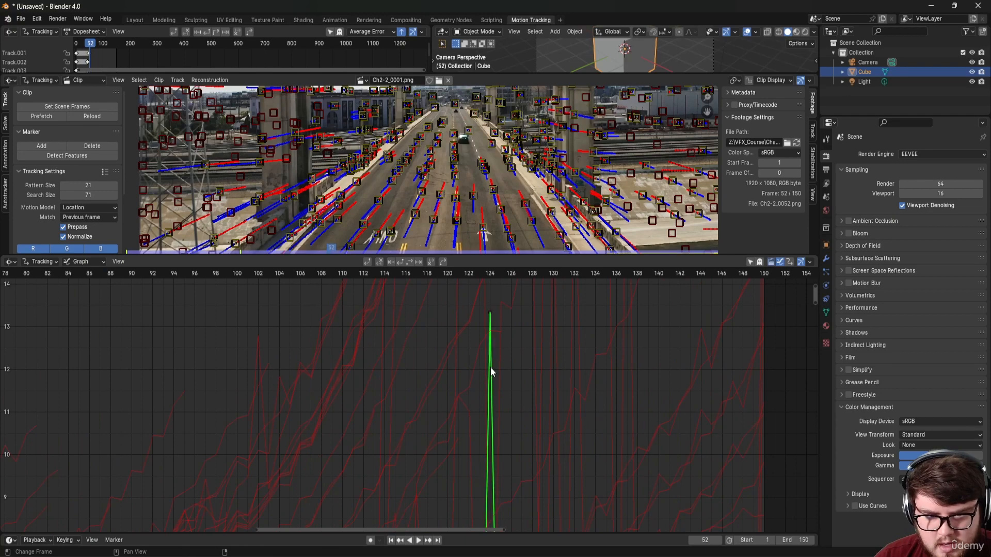
key(x)
click(490, 367)
Step: Delete the track with the downward green spike near frame 125, below the zero line
key(Home)
middle_drag(448, 410, 483, 319)
click(518, 454)
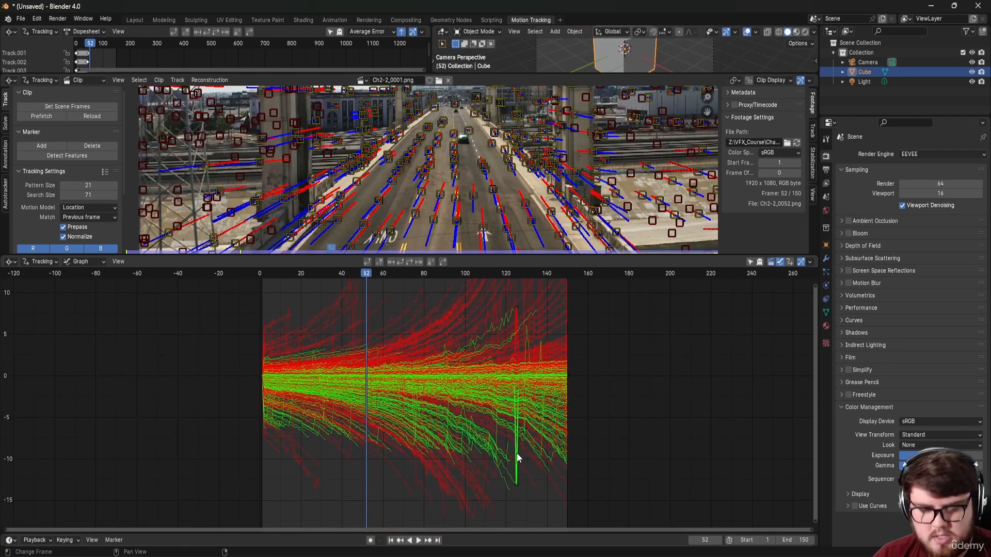
key(x)
click(516, 453)
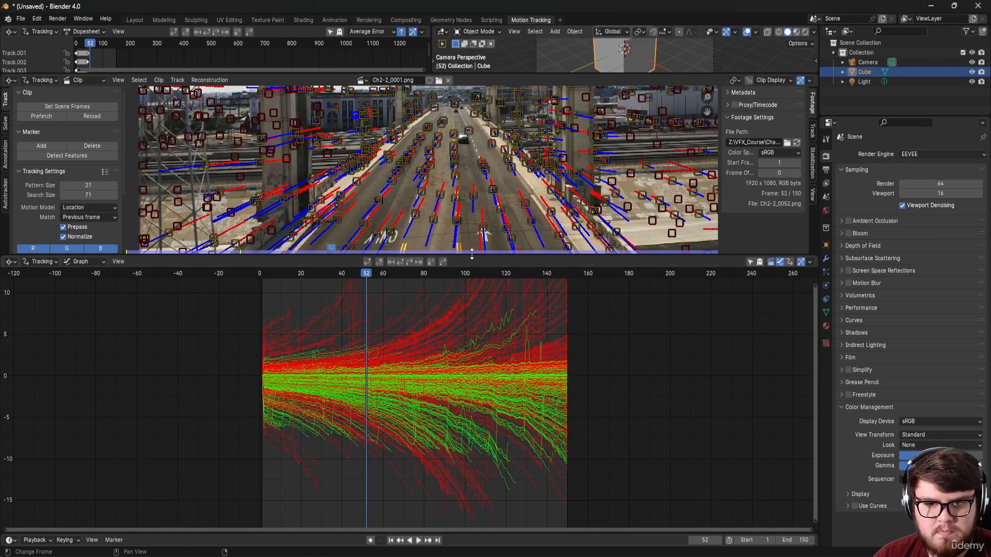
Step: Enlarge the clip area above the graph and frame the whole bridge footage in it
drag(472, 254, 471, 442)
key(Home)
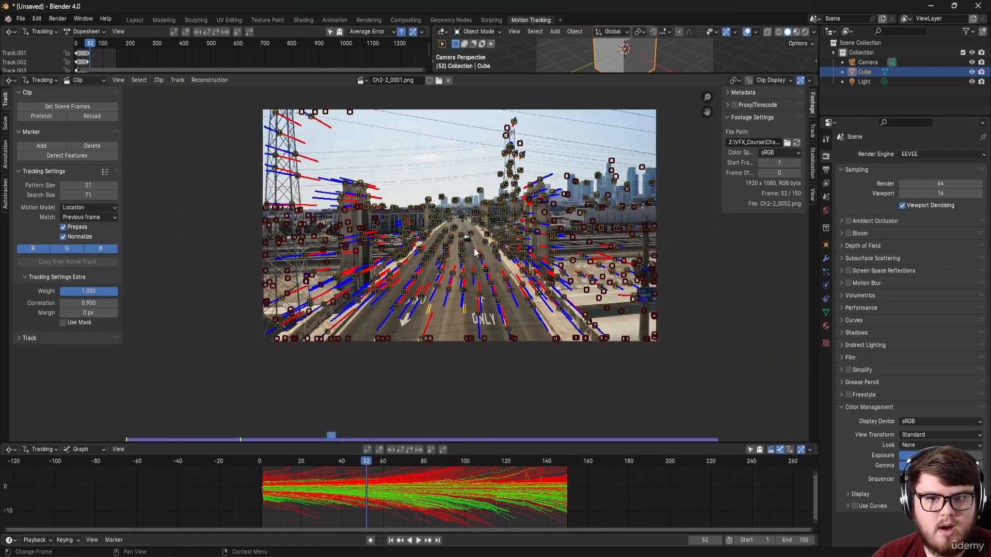
middle_drag(480, 212, 455, 248)
scroll(456, 249, up, 1)
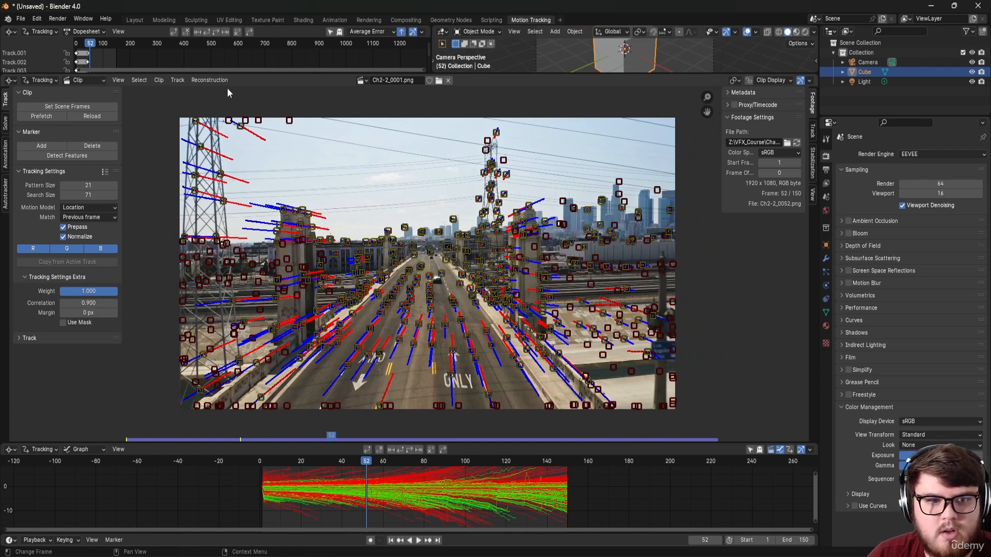
Step: Solve the camera motion with keyframes A 40 and B 80, refining focal length, optical center and radial distortion
click(6, 124)
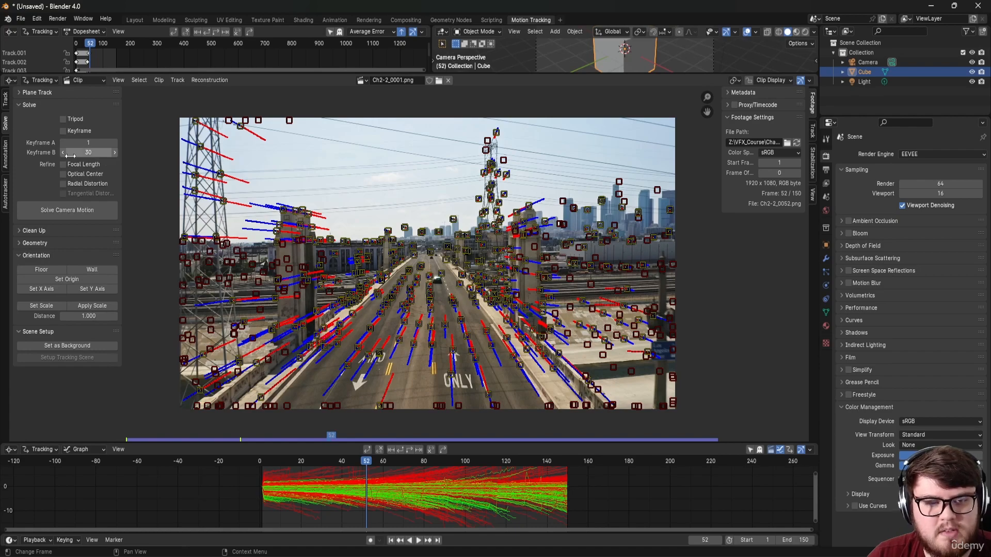
drag(346, 457, 333, 472)
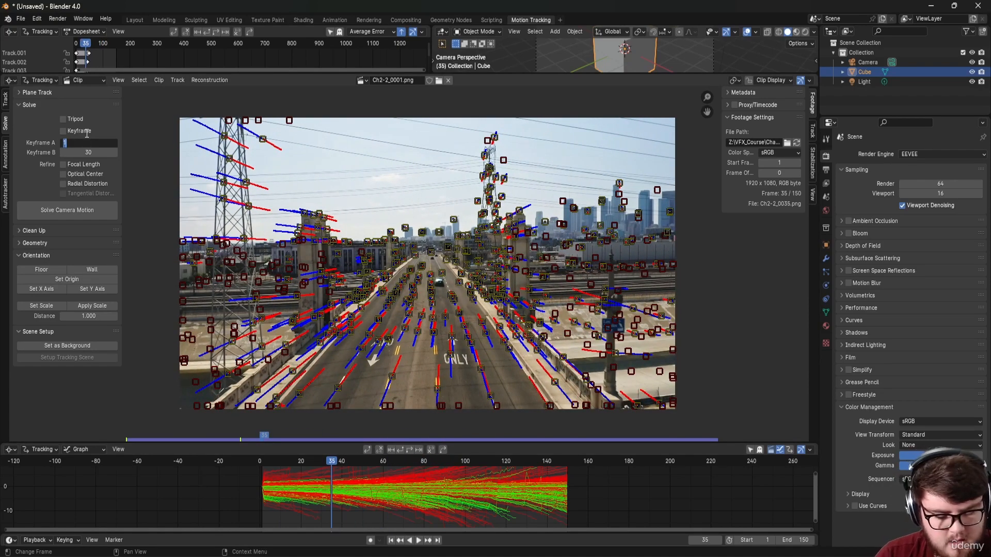
key(Tab)
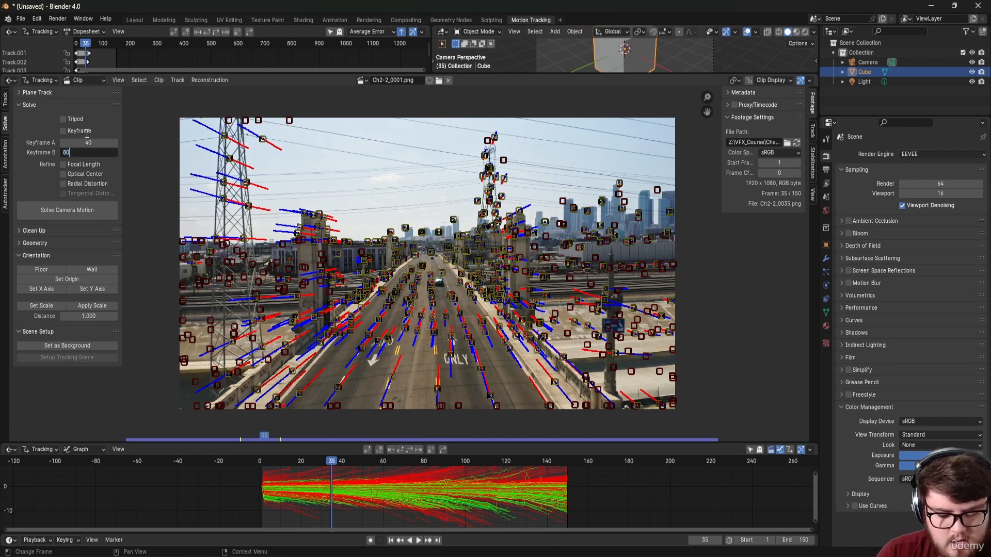
text(80)
key(Return)
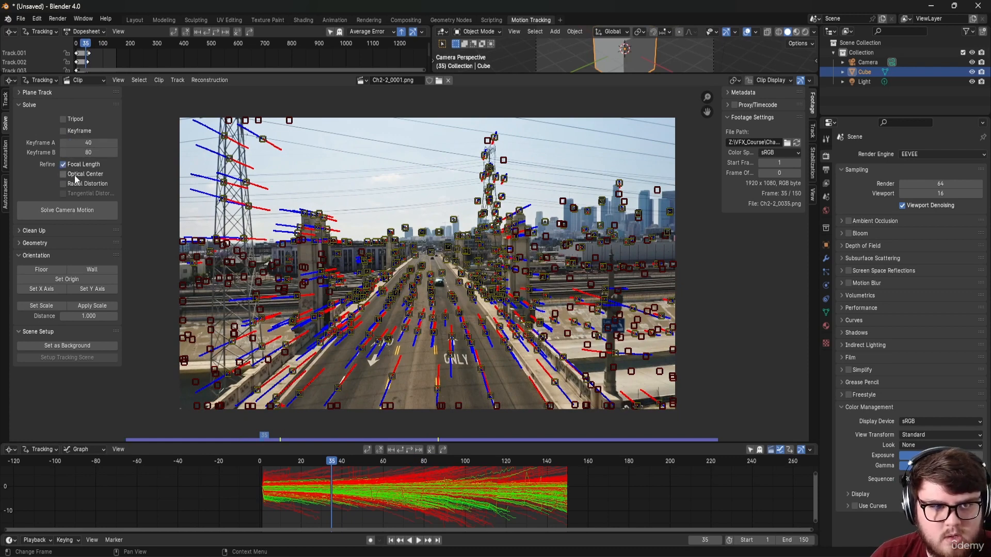
click(79, 207)
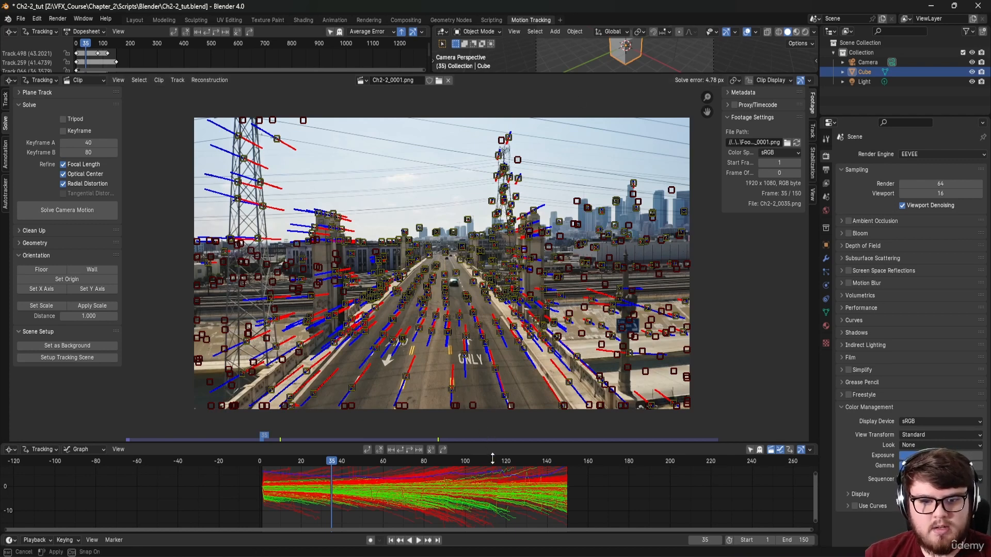
Step: Delete the tracks with a reprojection error above about 5.28 and solve the camera motion again
drag(489, 441, 488, 458)
click(60, 231)
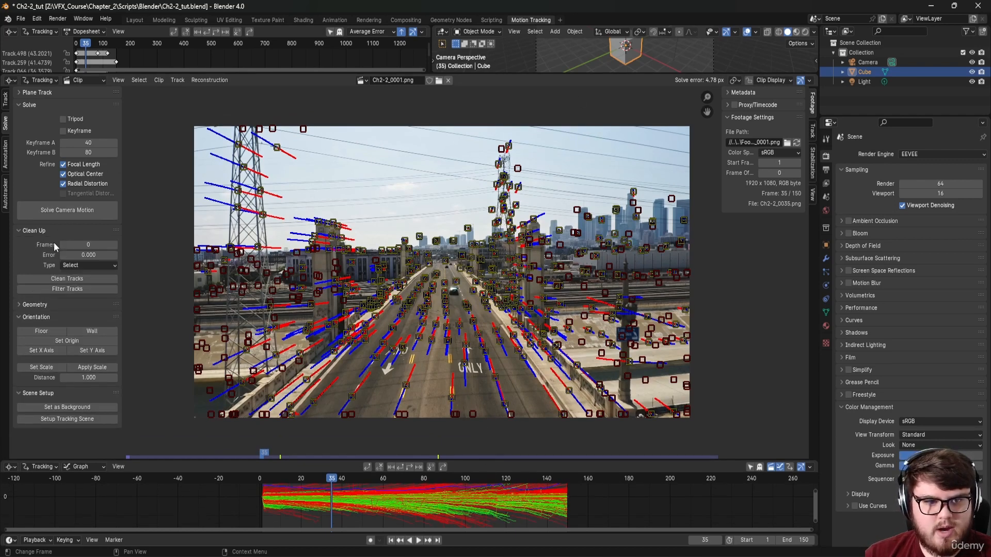
click(61, 279)
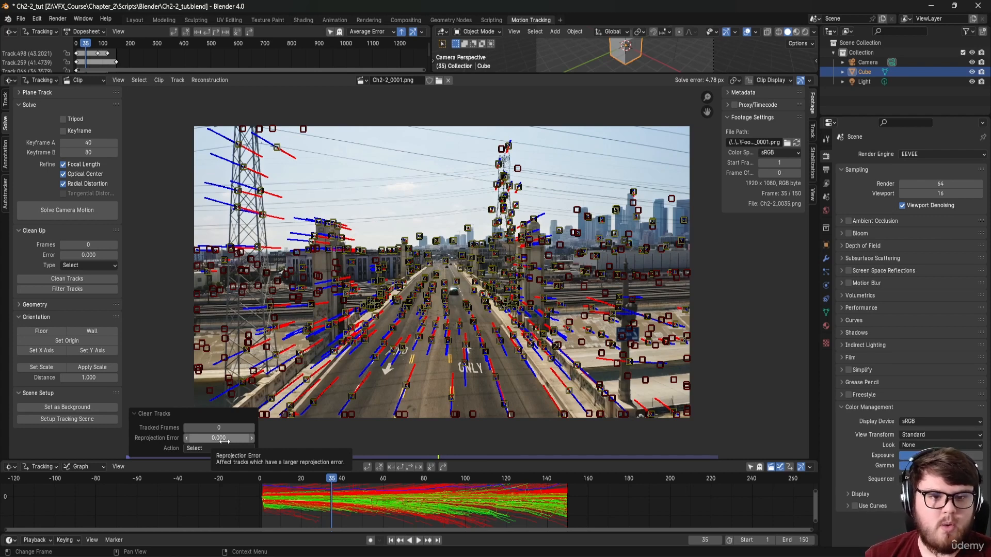
mouse_move(225, 438)
mouse_down()
mouse_move(257, 437)
mouse_move(221, 438)
mouse_up()
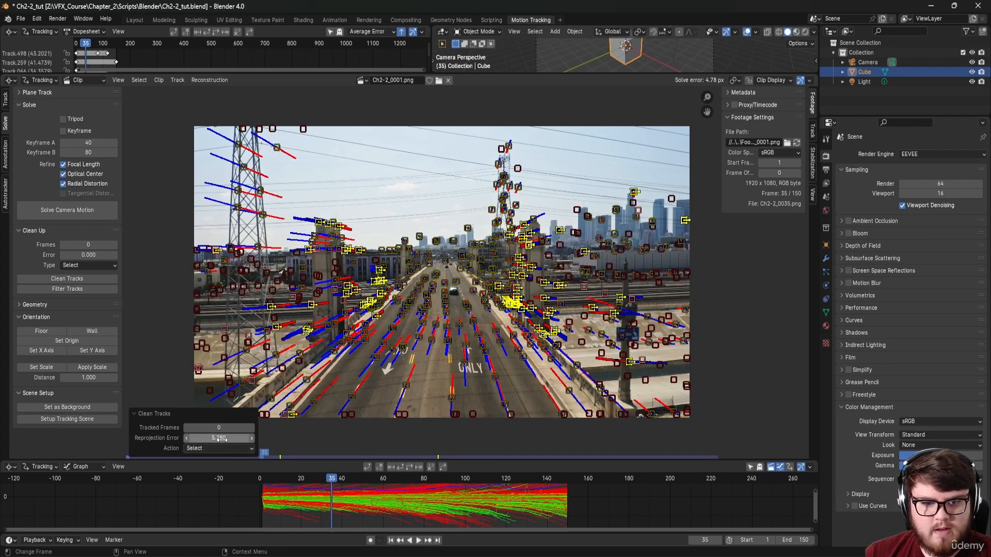
click(424, 243)
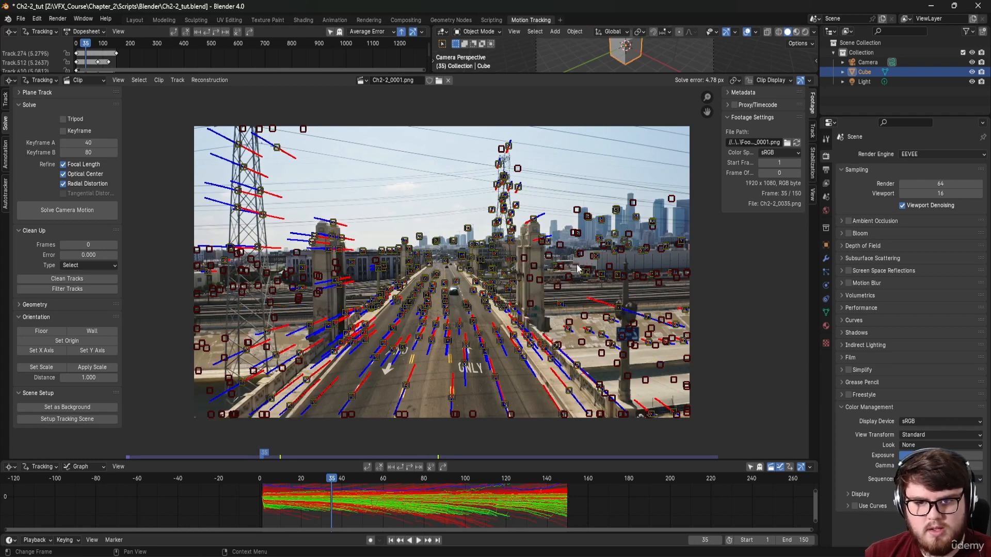
click(113, 209)
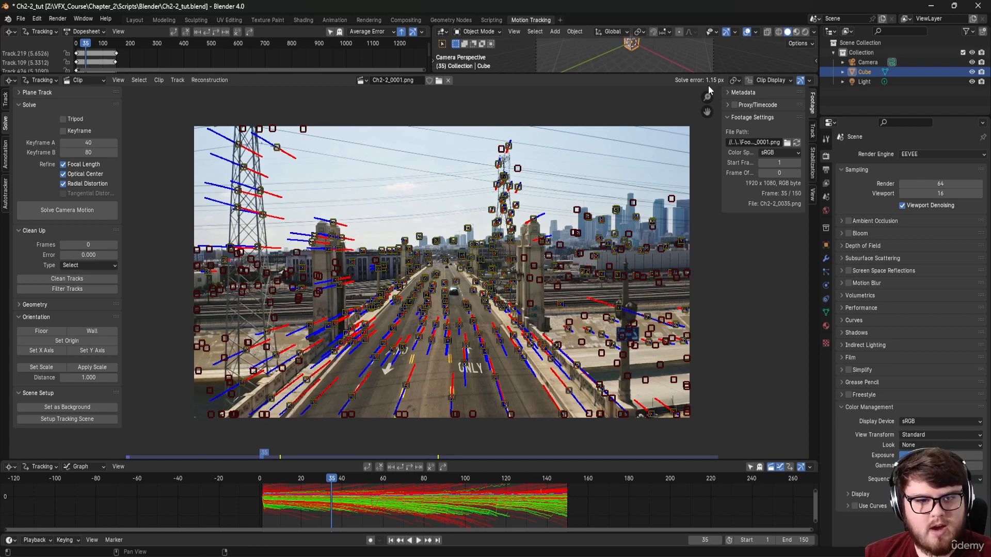
Step: Clean out the tracks whose reprojection error exceeds 1.560 and rerun the camera solve
click(61, 282)
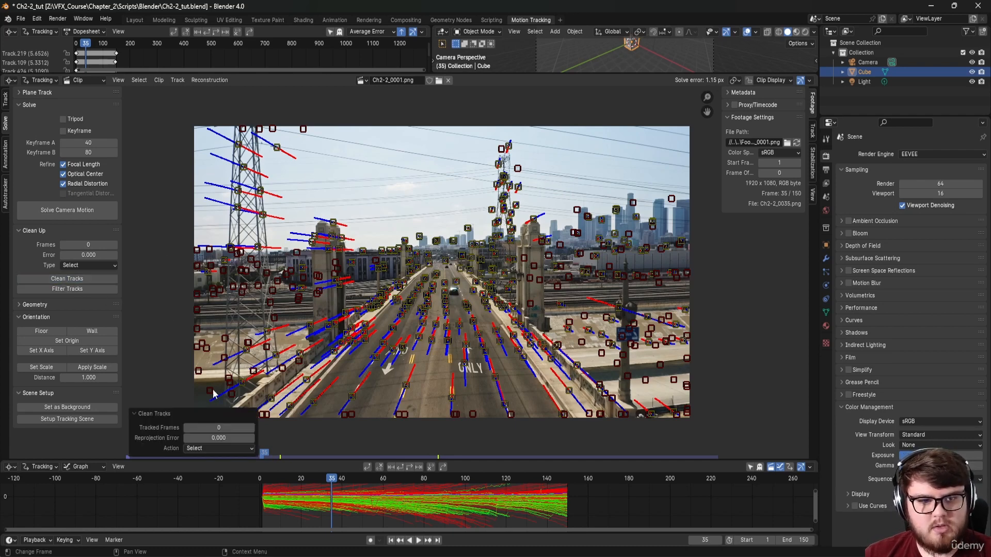
drag(218, 438, 298, 438)
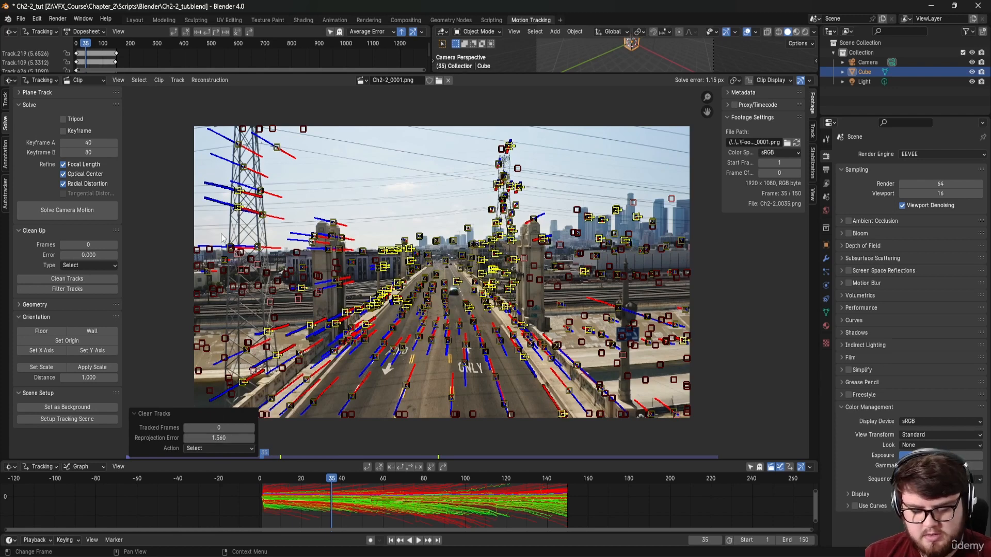
key(x)
click(223, 237)
click(100, 213)
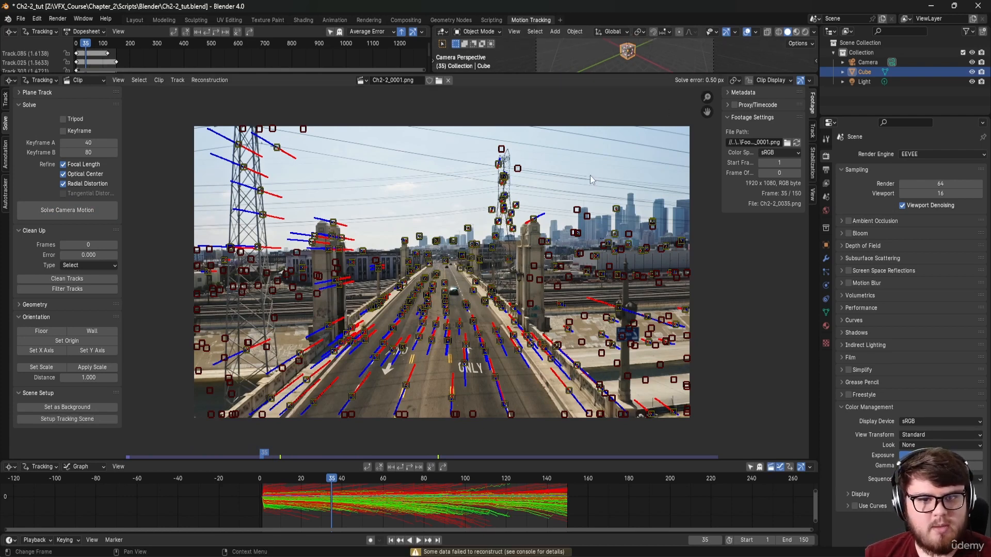
Step: Delete the tracks with a reprojection error above about 0.92 and solve the camera motion again
middle_drag(397, 183, 424, 188)
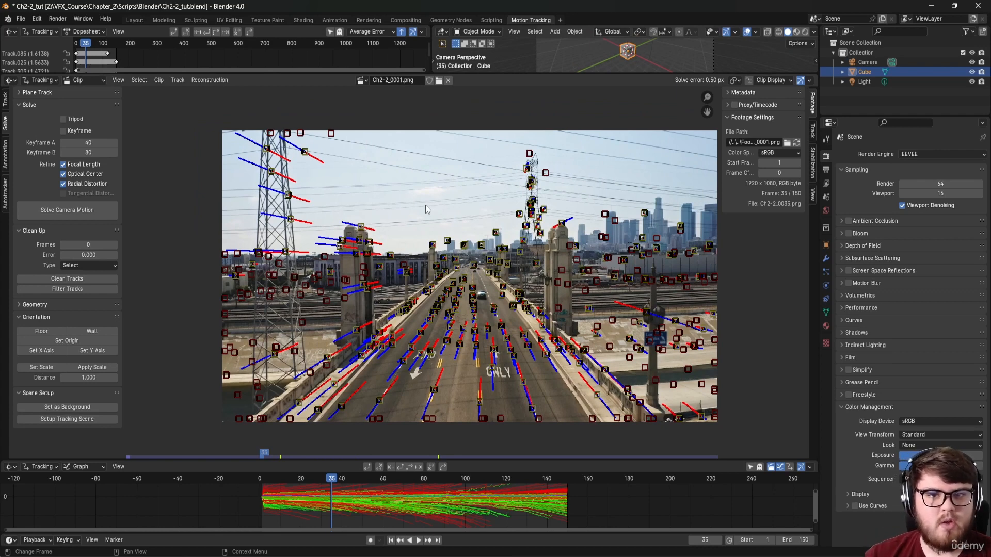
scroll(331, 258, up, 2)
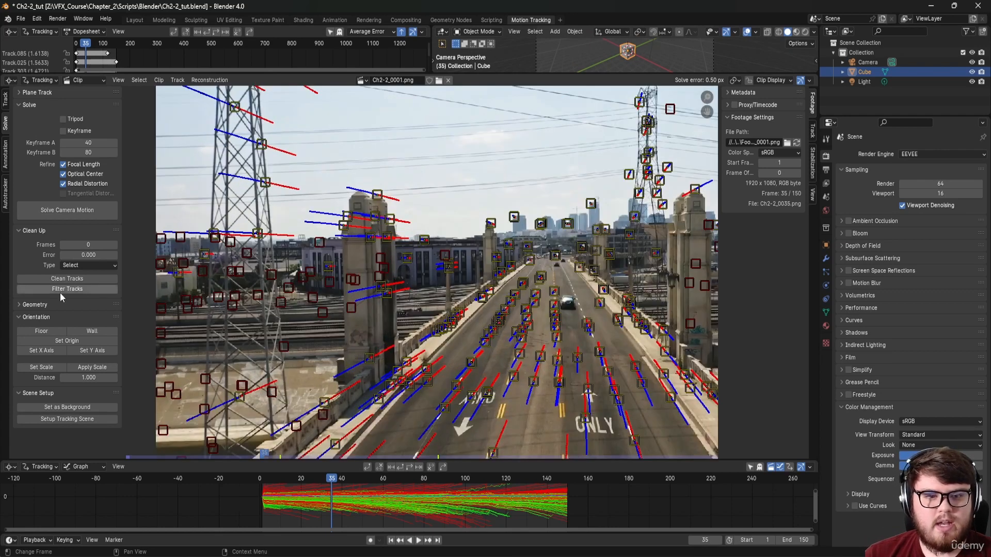
click(62, 279)
drag(225, 438, 196, 434)
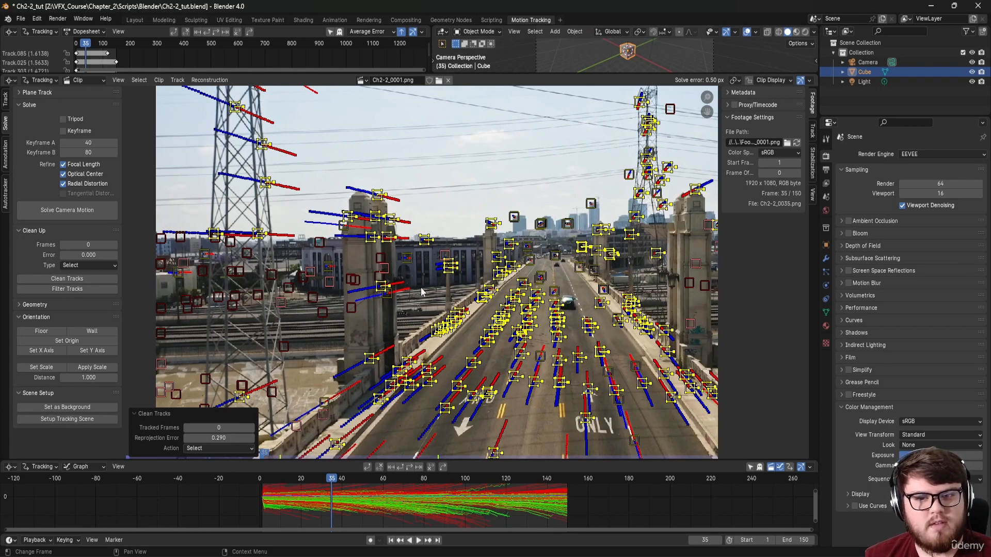
drag(219, 439, 268, 438)
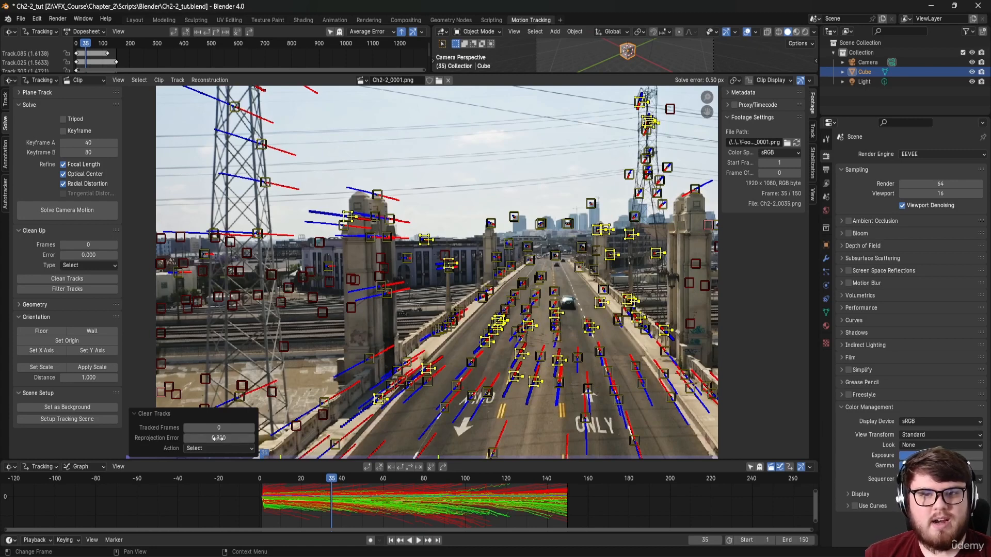
key(x)
click(460, 193)
scroll(496, 235, down, 3)
middle_drag(455, 230, 411, 231)
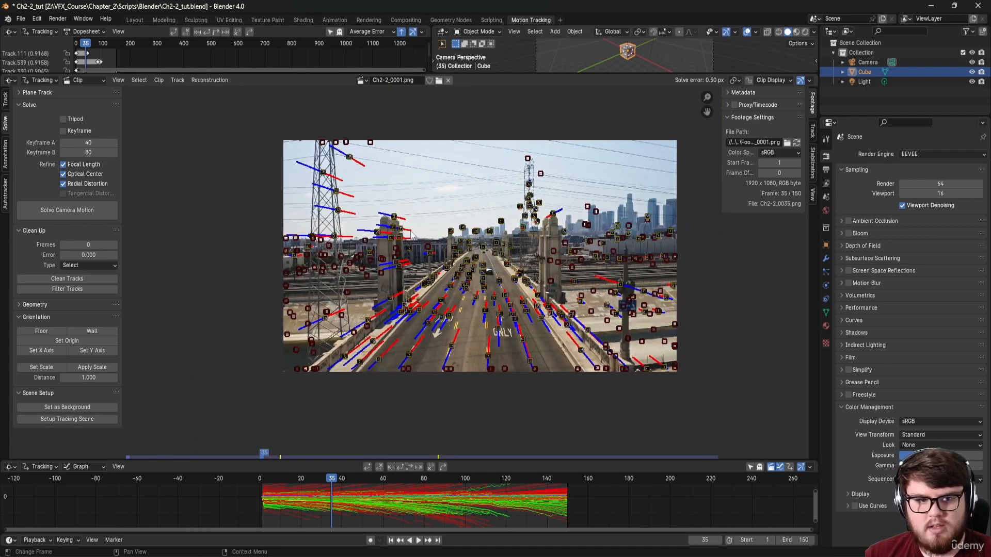
click(95, 212)
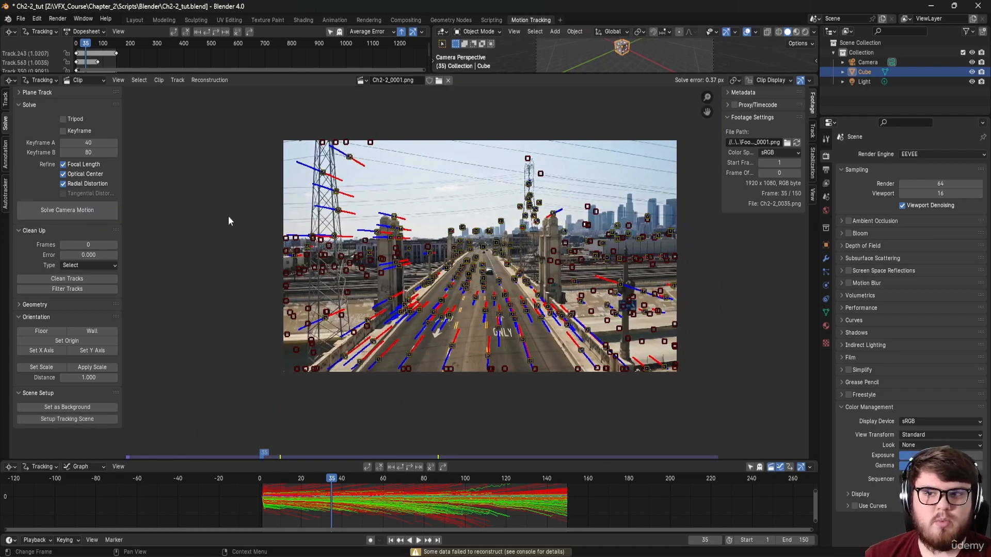
Step: Delete the remaining tracks with the highest reprojection errors and rerun the camera solve
click(66, 280)
drag(219, 438, 248, 438)
key(Delete)
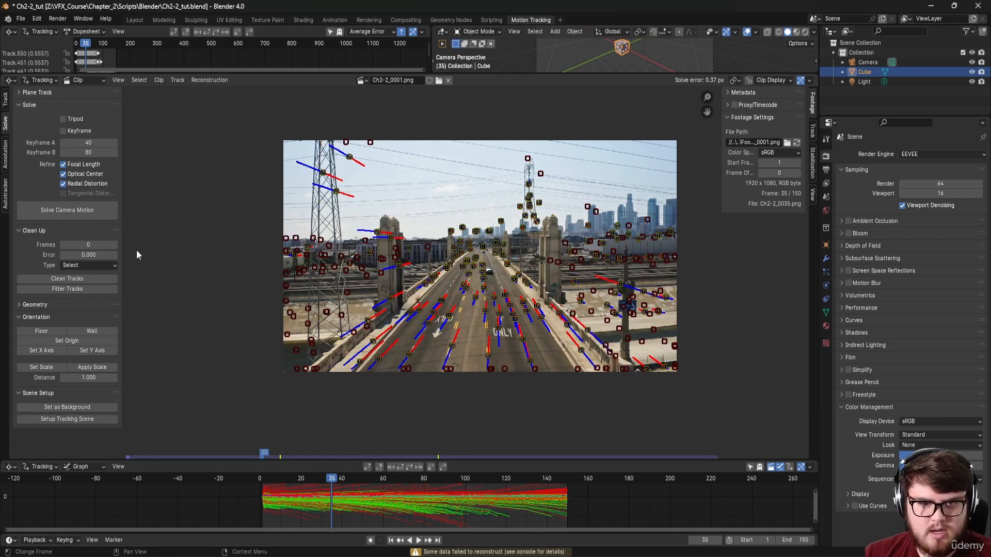
click(87, 213)
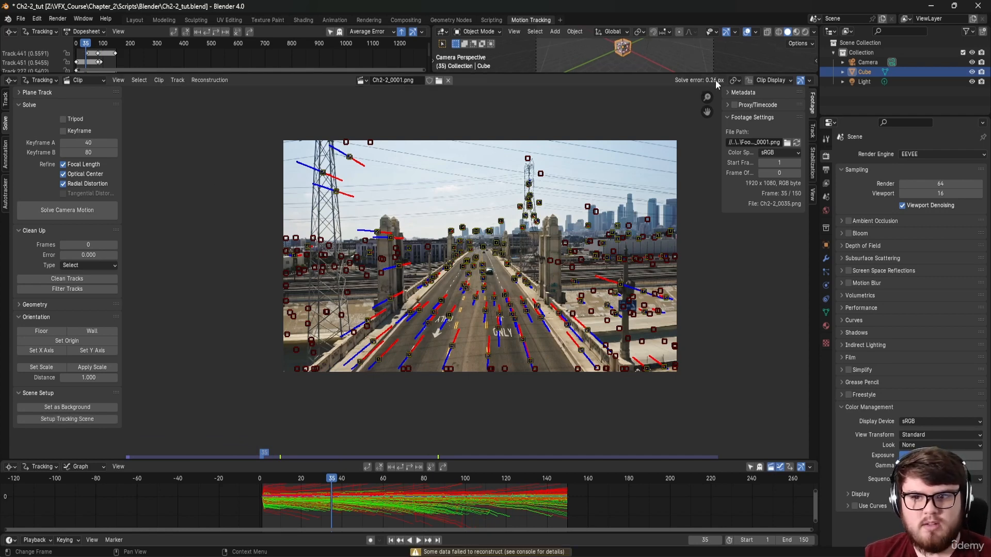
Step: Delete the tracks with a reprojection error above 0.450 and solve the camera motion again
click(67, 279)
drag(218, 438, 243, 438)
key(x)
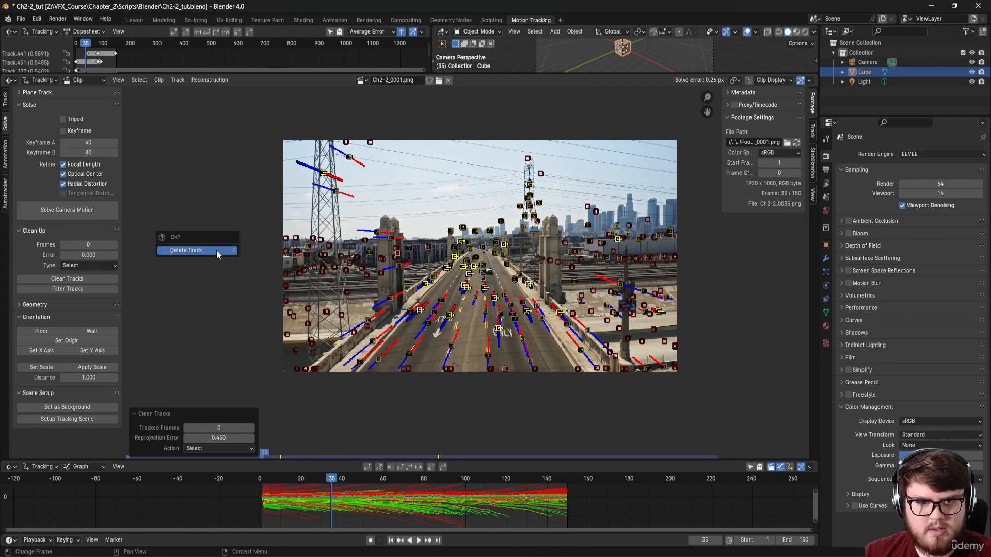
click(216, 249)
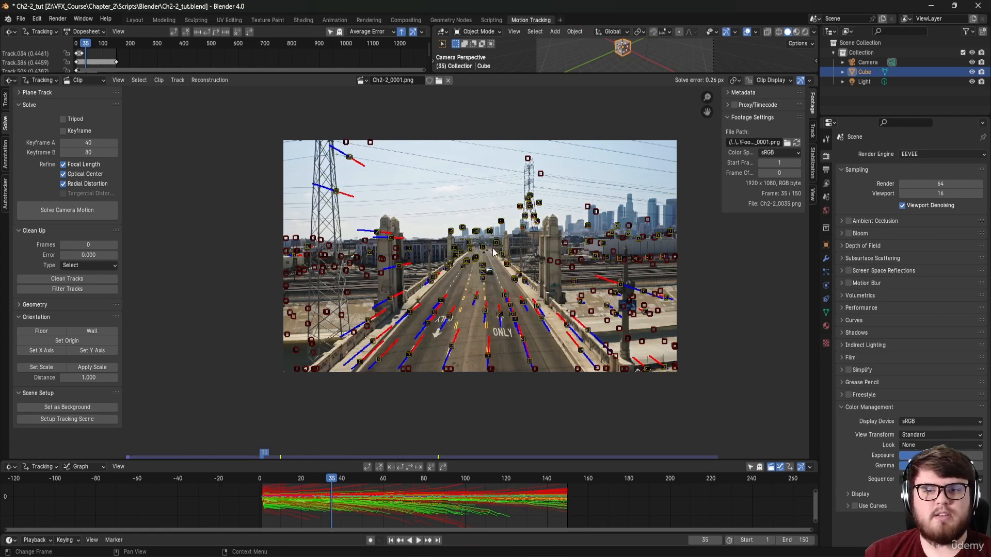
scroll(493, 253, up, 4)
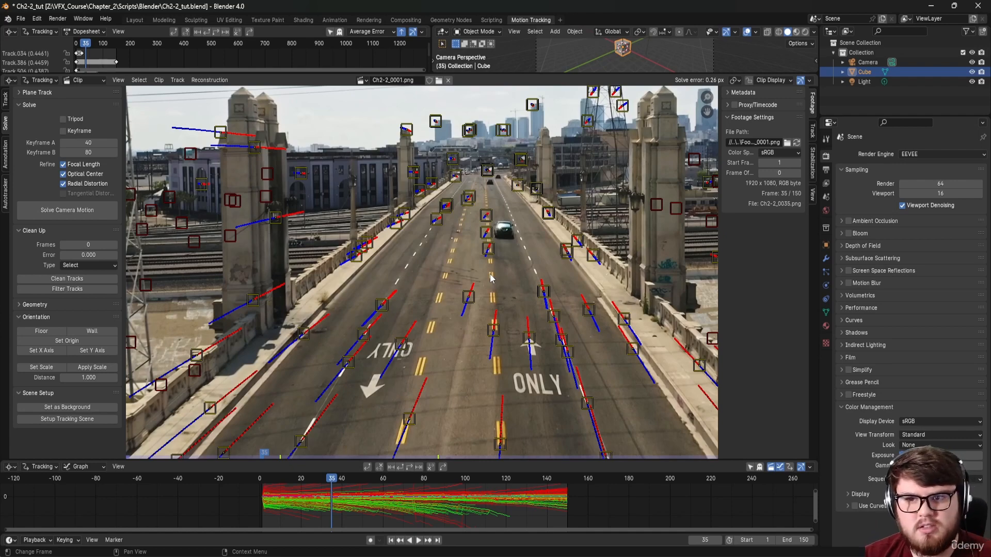
scroll(454, 268, down, 2)
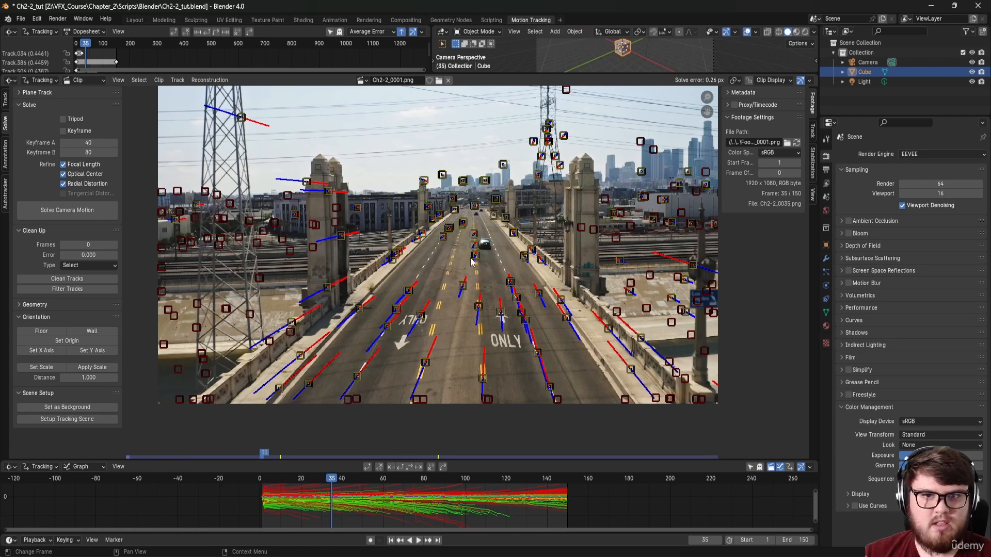
click(23, 207)
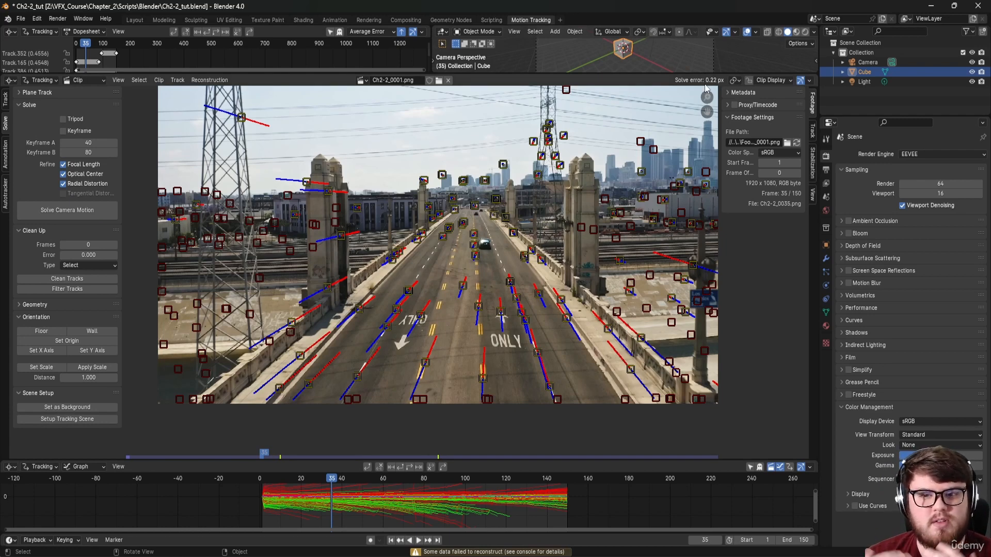
middle_drag(507, 228, 508, 244)
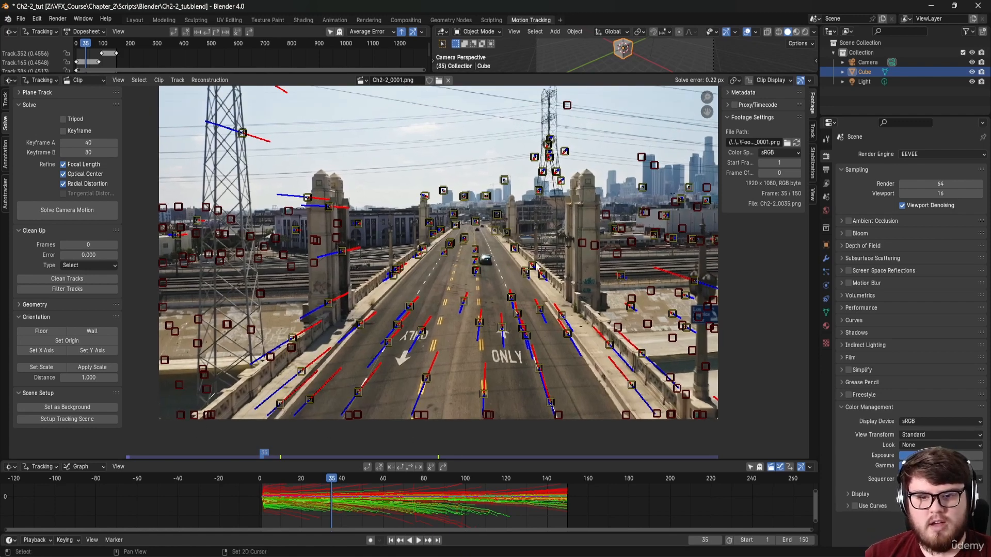
middle_drag(627, 258, 568, 336)
middle_drag(437, 321, 447, 219)
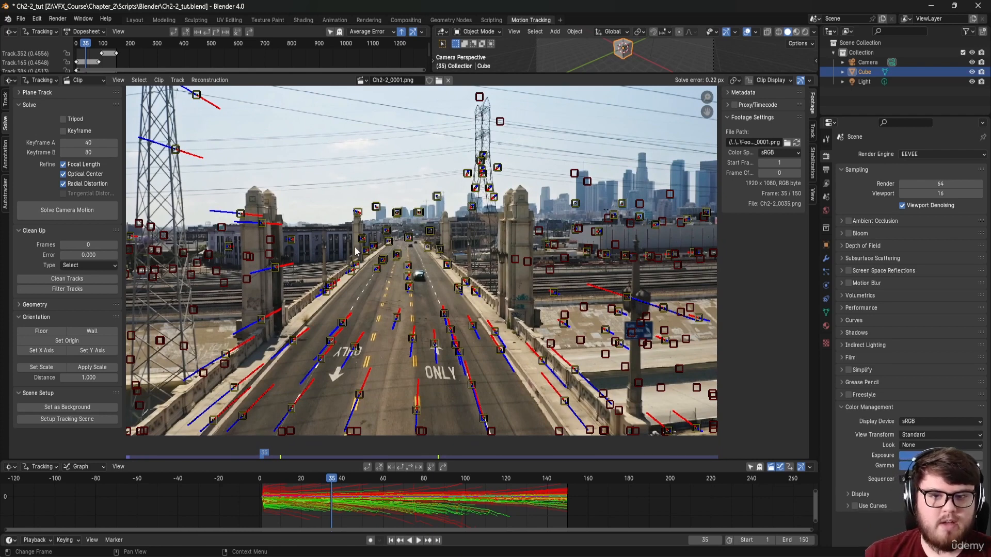
middle_drag(408, 385, 474, 382)
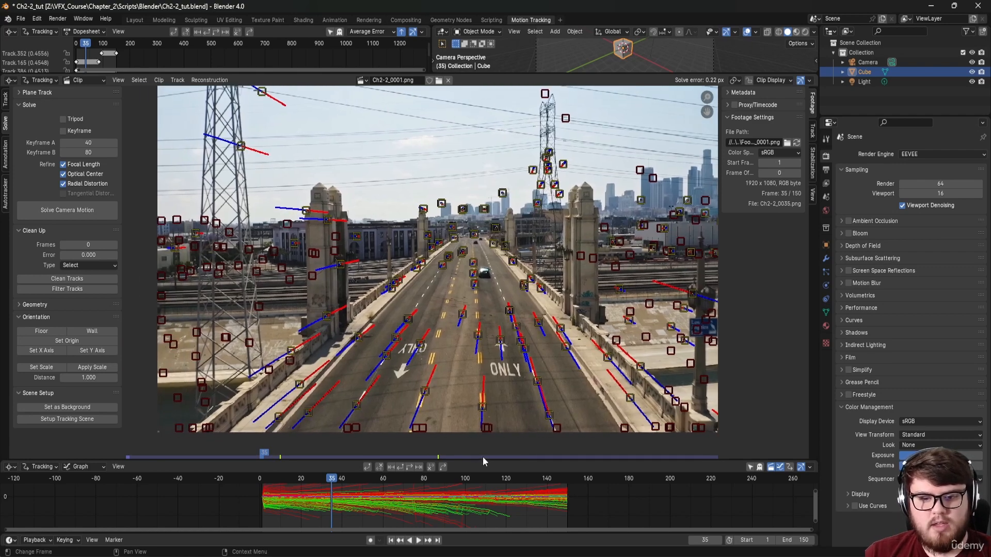
Step: Examine the remaining track curves across the clip's frame range in an enlarged graph, scrubbing through the footage
drag(487, 459, 487, 324)
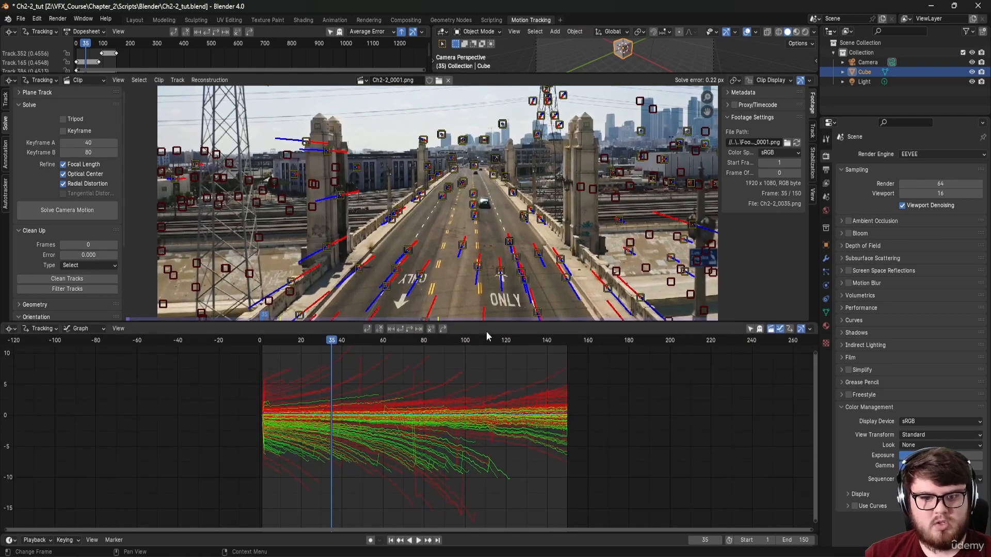
key(Home)
scroll(369, 429, up, 1)
middle_drag(414, 435, 294, 430)
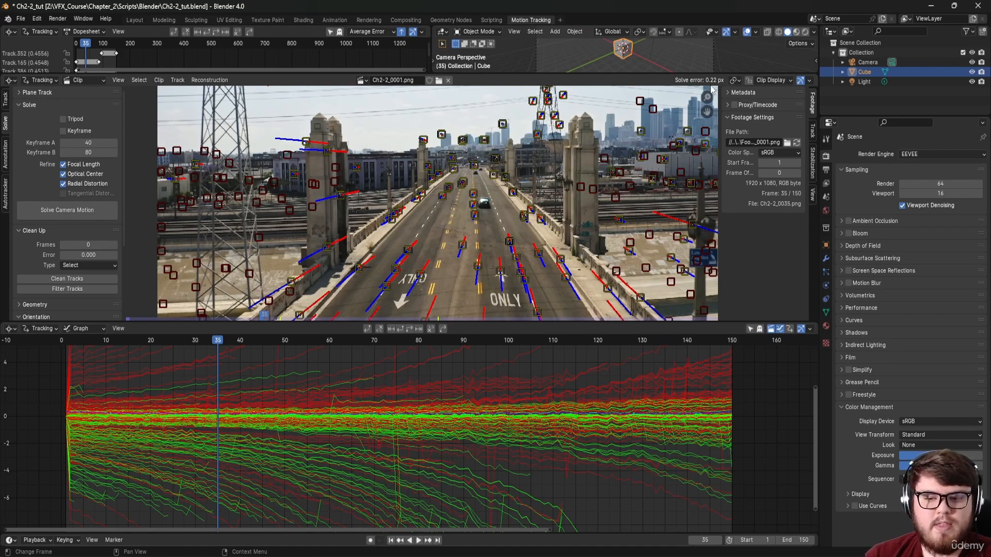
key(space)
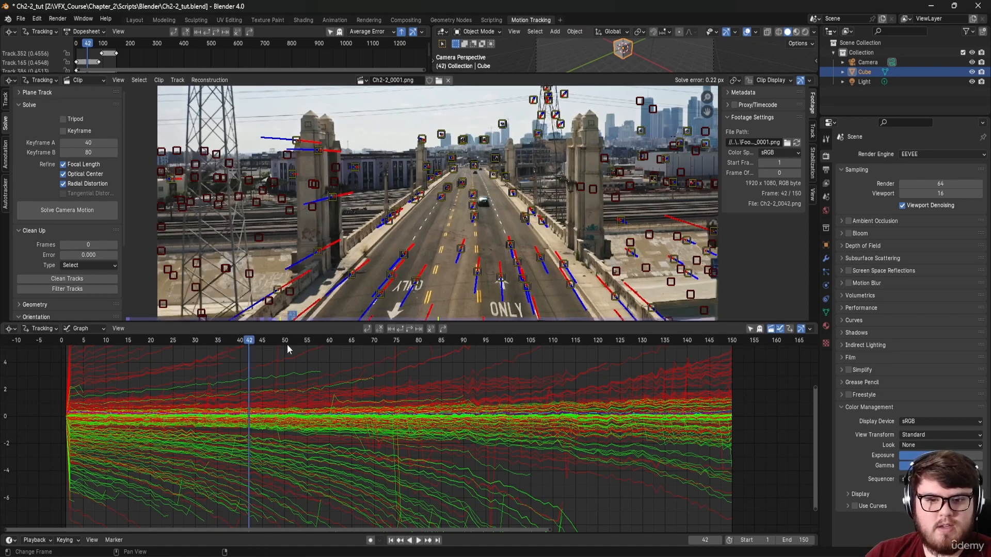
drag(442, 358, 231, 408)
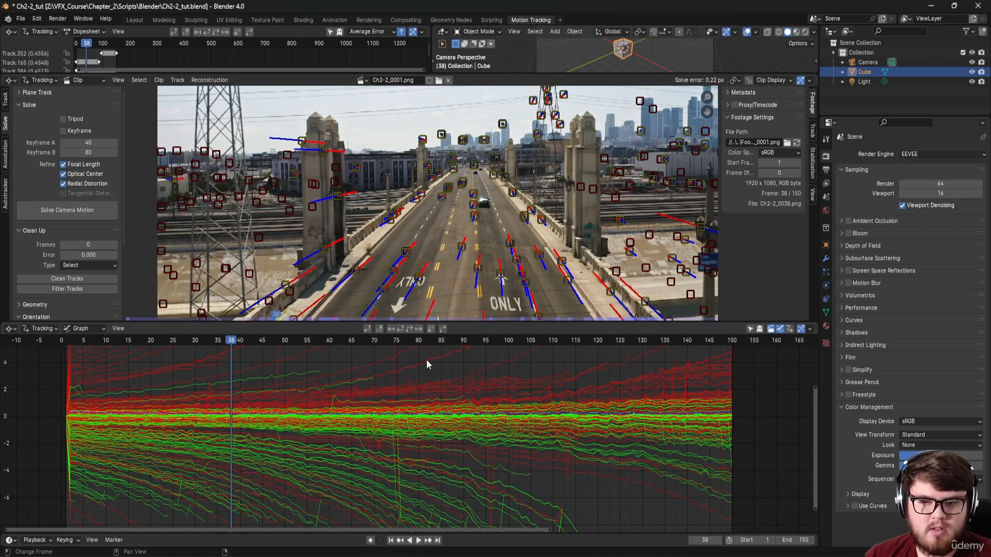
drag(494, 324, 492, 460)
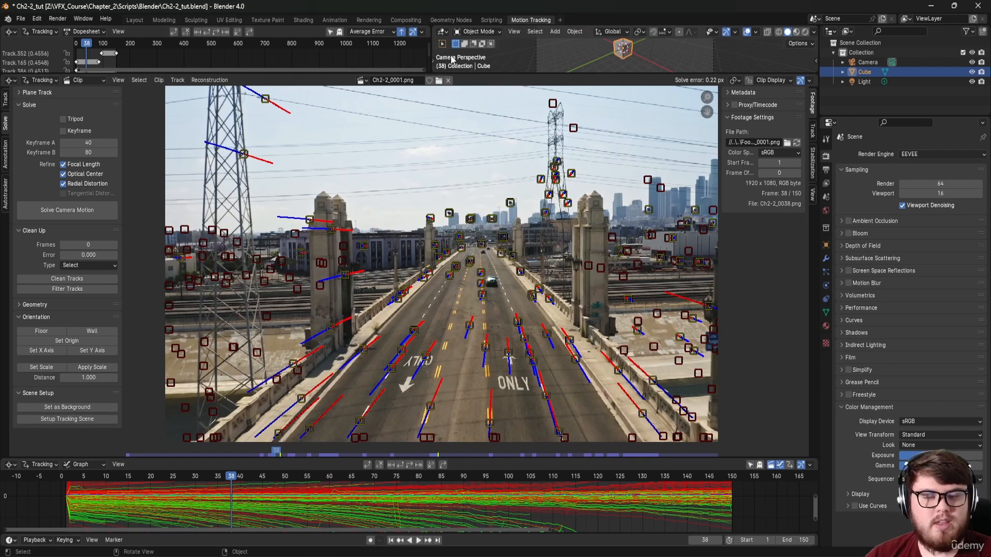
Step: Set the bridge clip as the camera background and set up the tracking scene
click(67, 408)
click(63, 419)
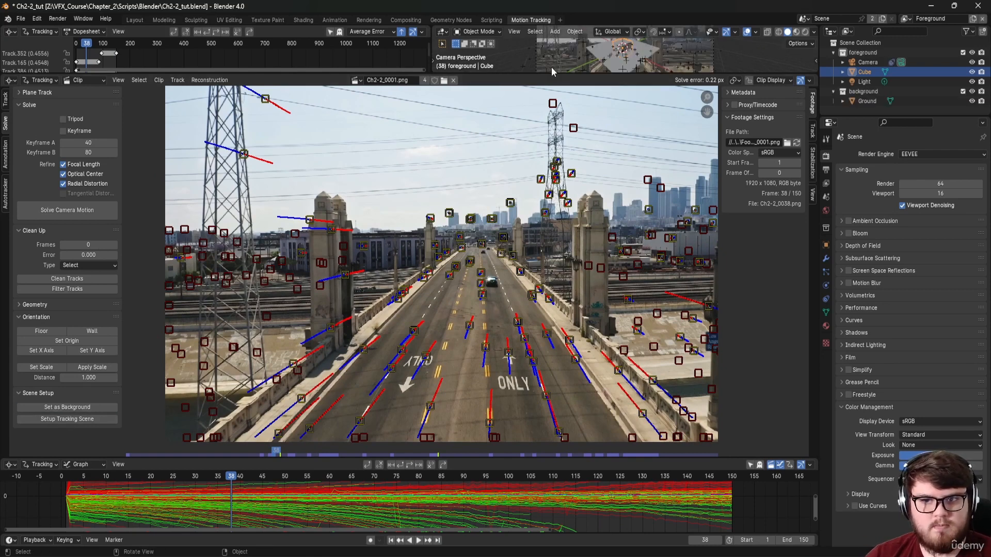
Step: Join the dopesheet area into the 3D viewport and resize the viewport to leave room for the clip
drag(554, 73, 554, 280)
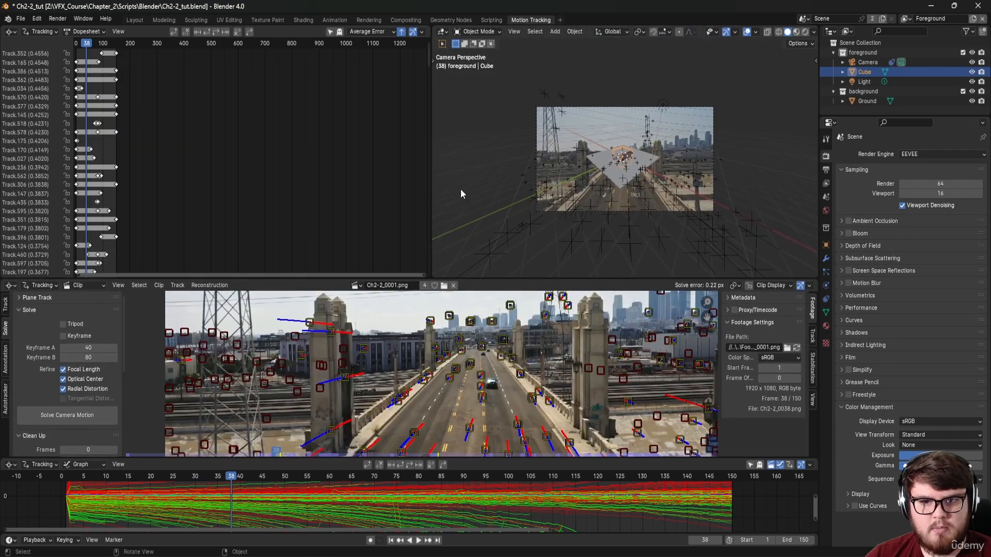
right_click(432, 169)
click(418, 169)
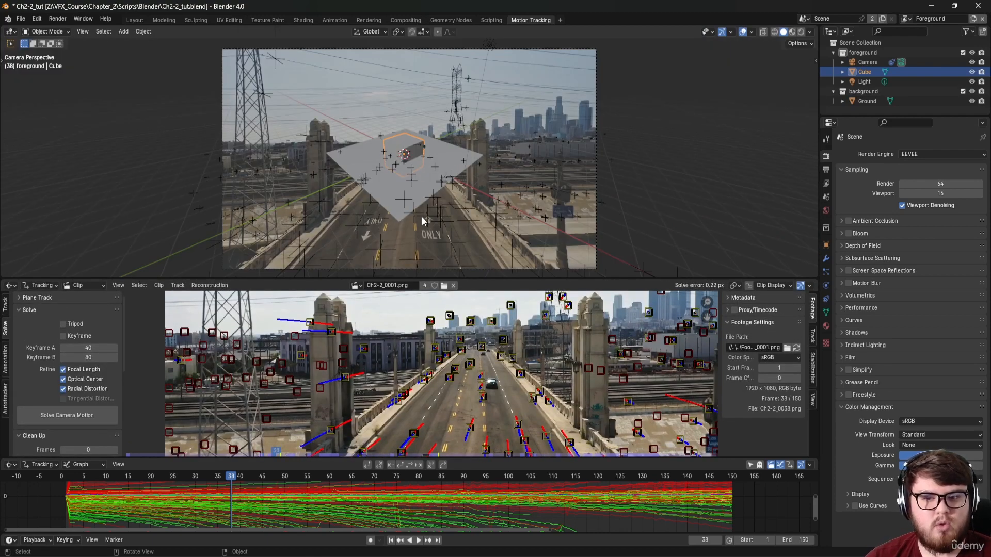
drag(621, 278, 621, 152)
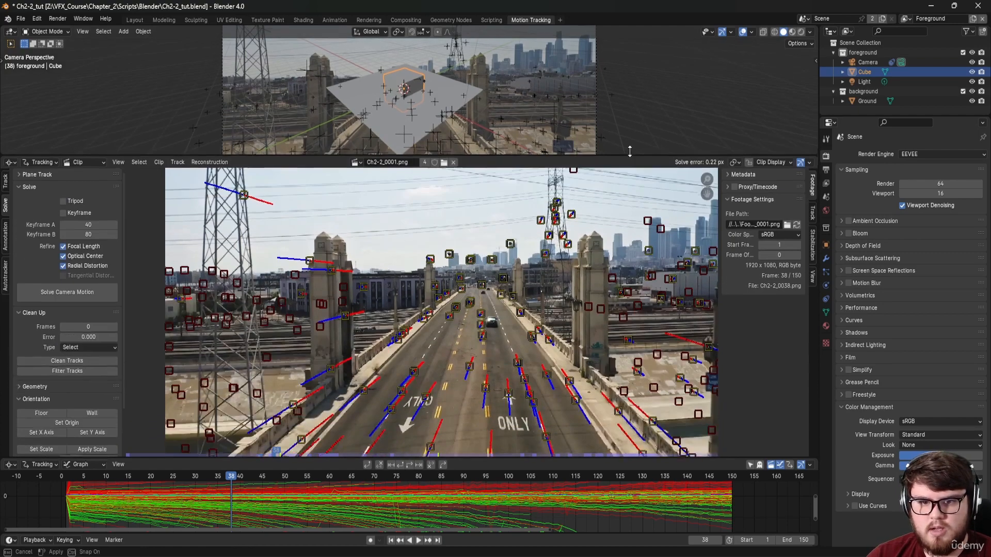
Step: At frame 99, define the floor plane from three tracks on the road surface, two farther away and one closer
scroll(445, 334, up, 5)
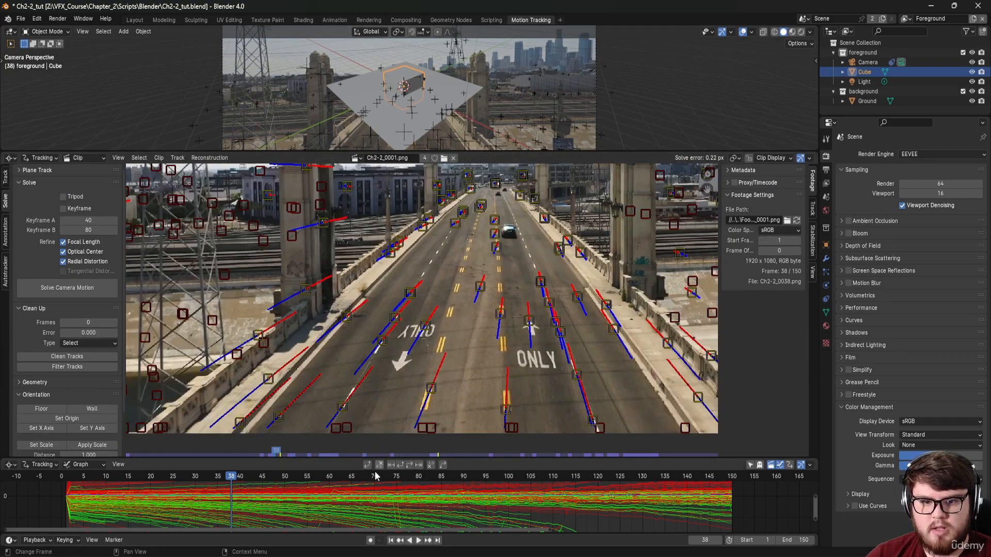
drag(374, 472, 515, 476)
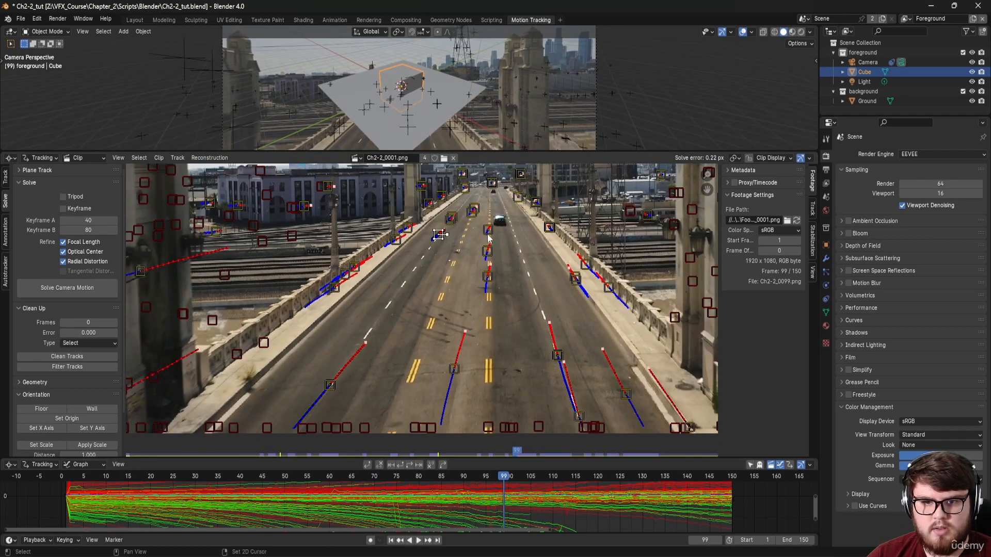
shift+click(488, 252)
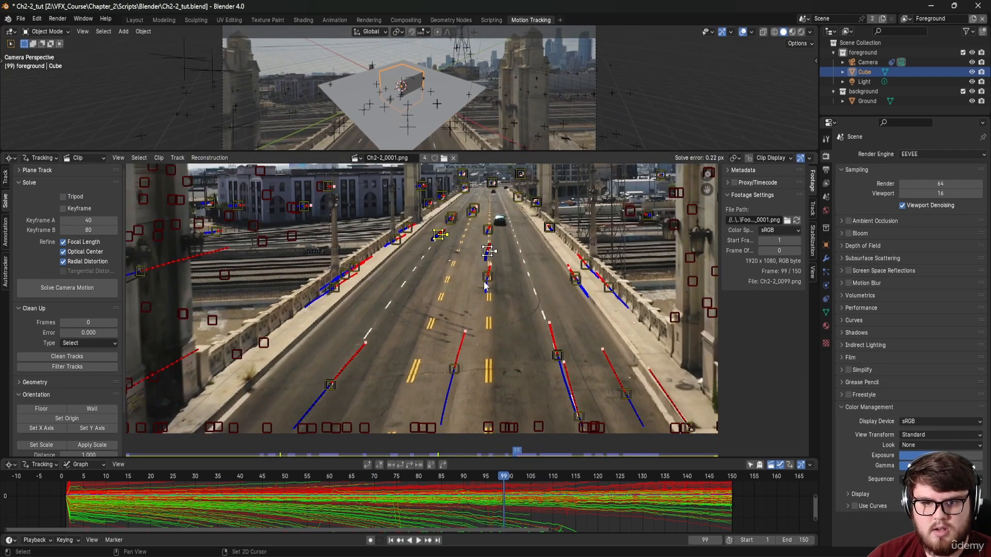
shift+click(455, 369)
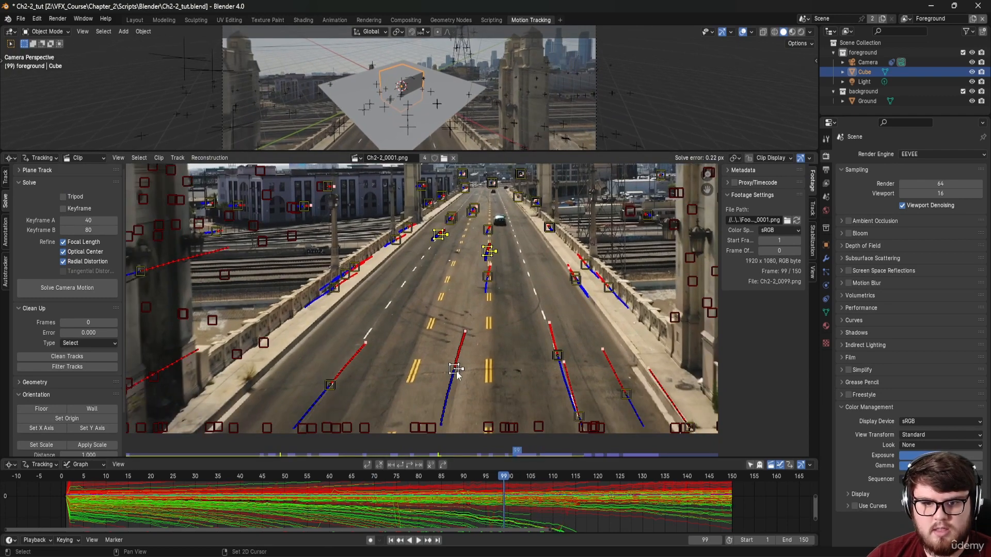
click(44, 408)
Step: Go to frame 40 and select two tracks spanning a lane, on the double yellow line and the white dashed line
middle_drag(447, 341, 482, 126)
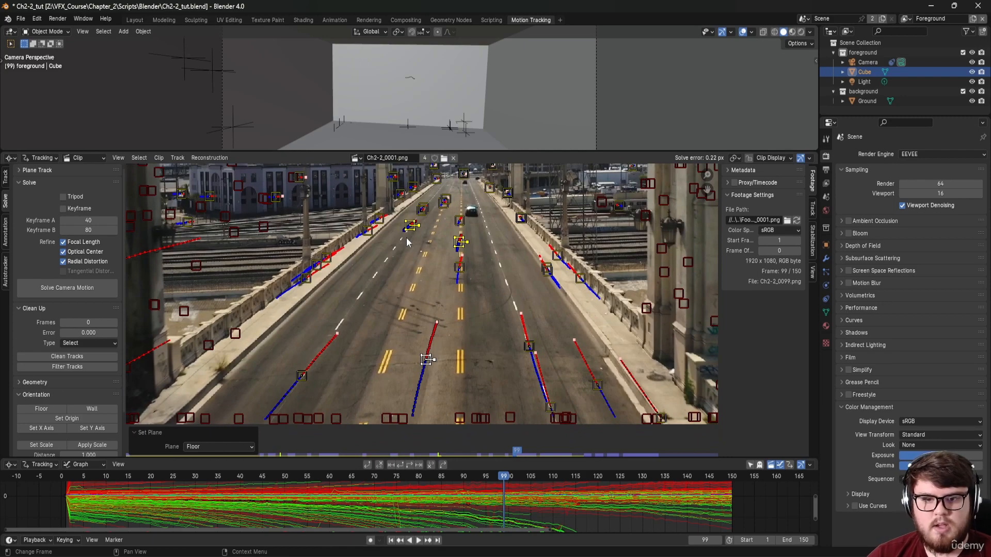
scroll(408, 243, up, 3)
scroll(422, 303, down, 1)
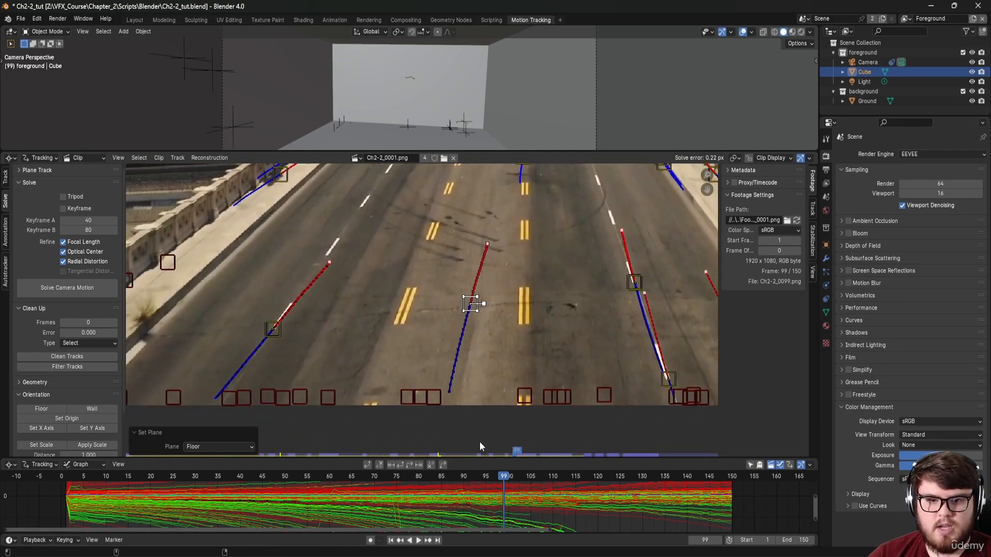
drag(337, 478, 240, 480)
scroll(487, 308, down, 2)
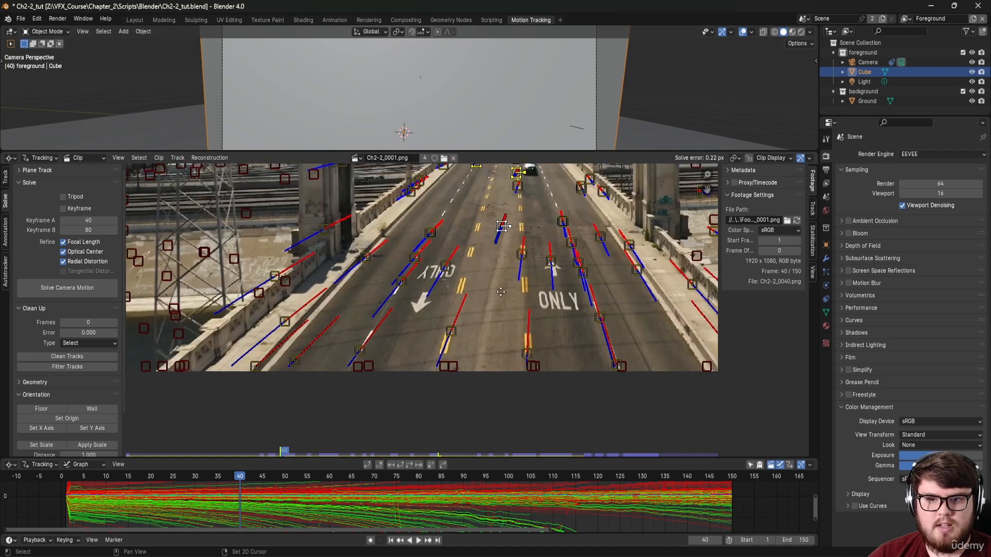
middle_drag(484, 333, 436, 381)
scroll(492, 310, up, 3)
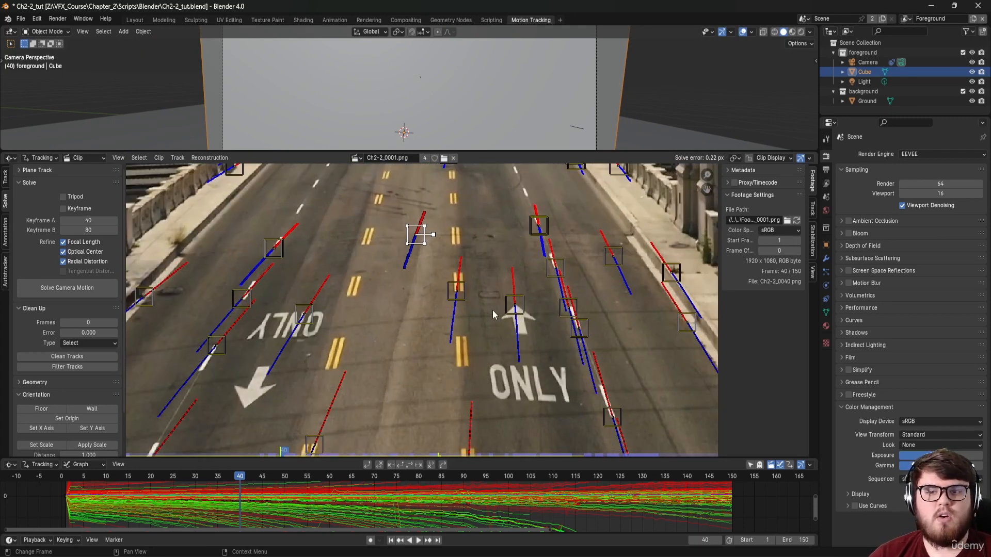
middle_drag(492, 309, 463, 338)
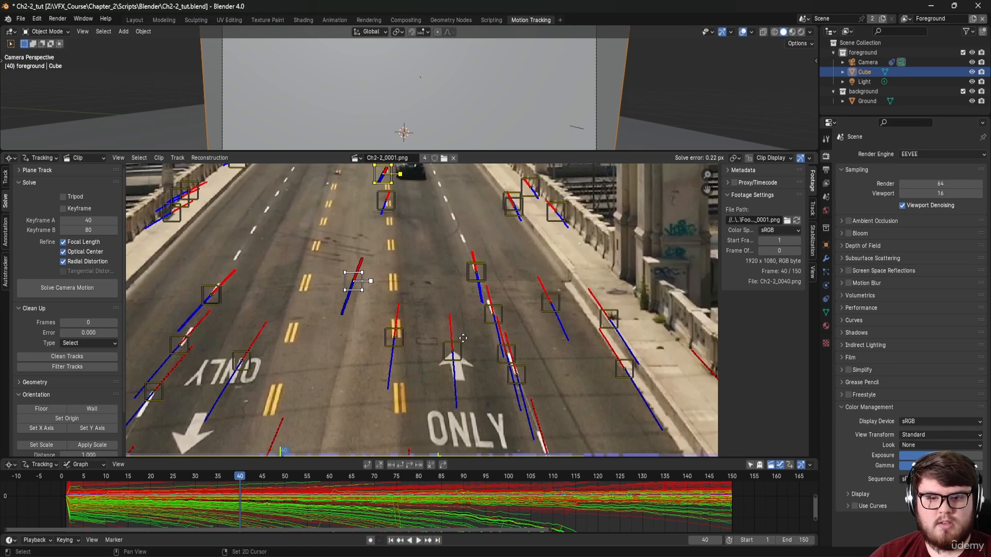
click(402, 328)
shift+click(494, 315)
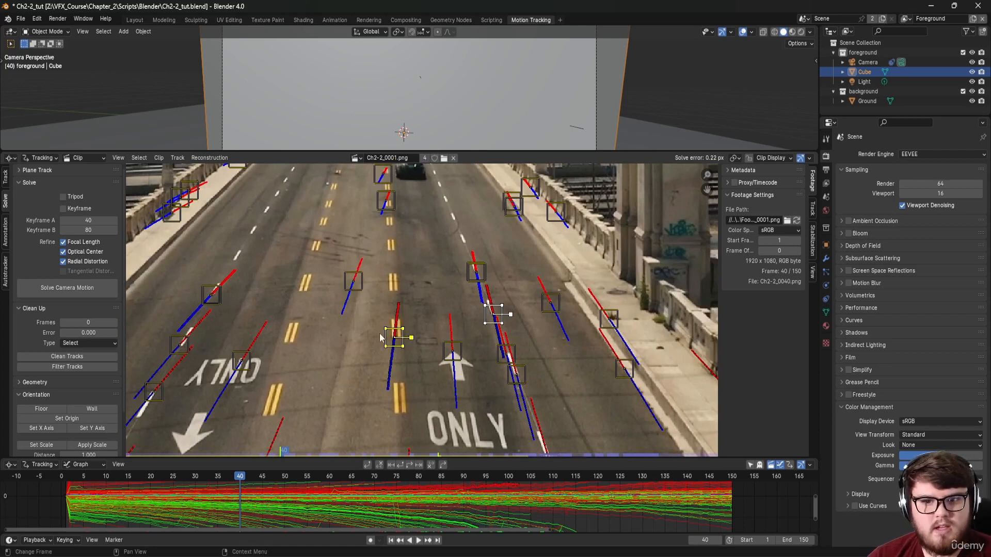
Step: Look up the conversion of 10 ft to metres with the Windows search
key(super)
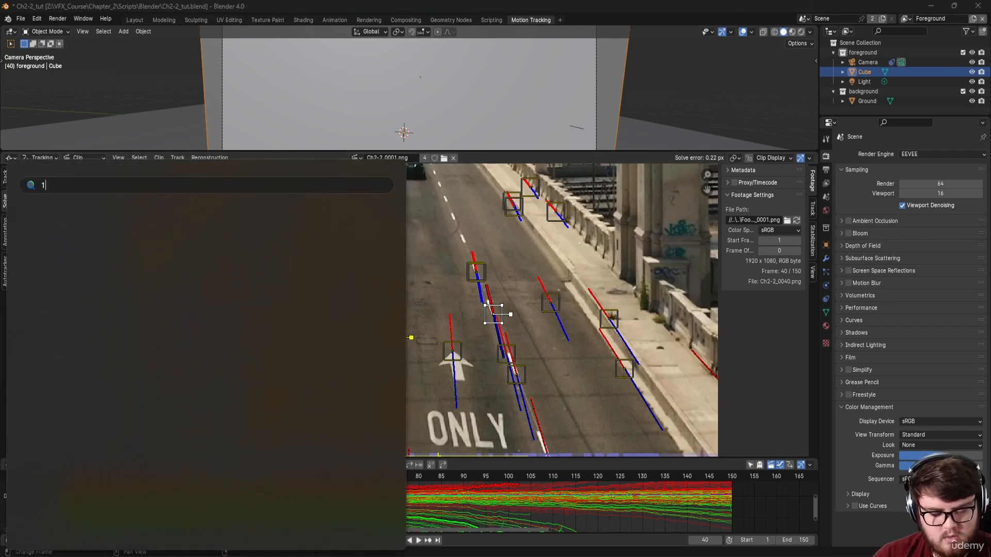
text(10ft to m)
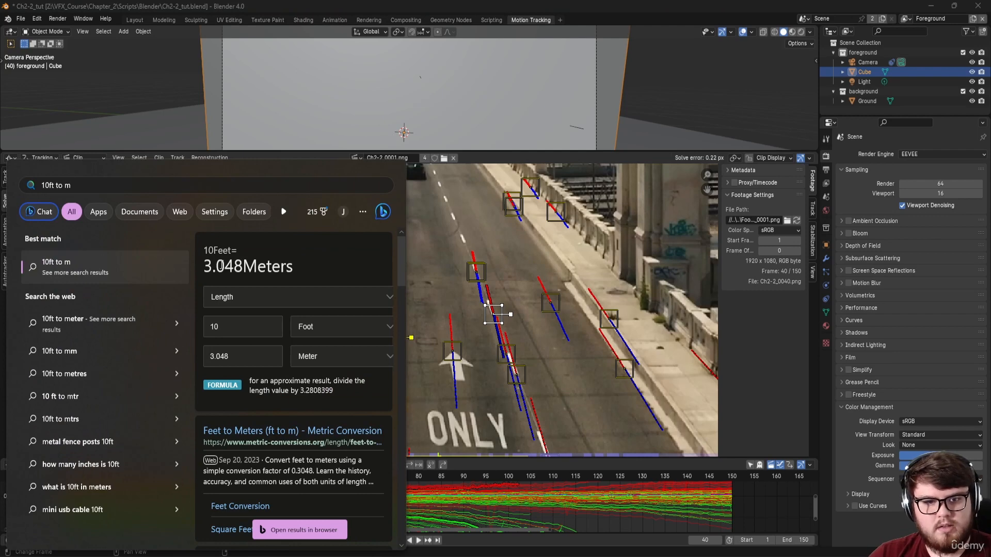
click(451, 281)
Step: Set the scene scale to a distance of 3 between the yellow-line track and the white dashed-line track
click(396, 336)
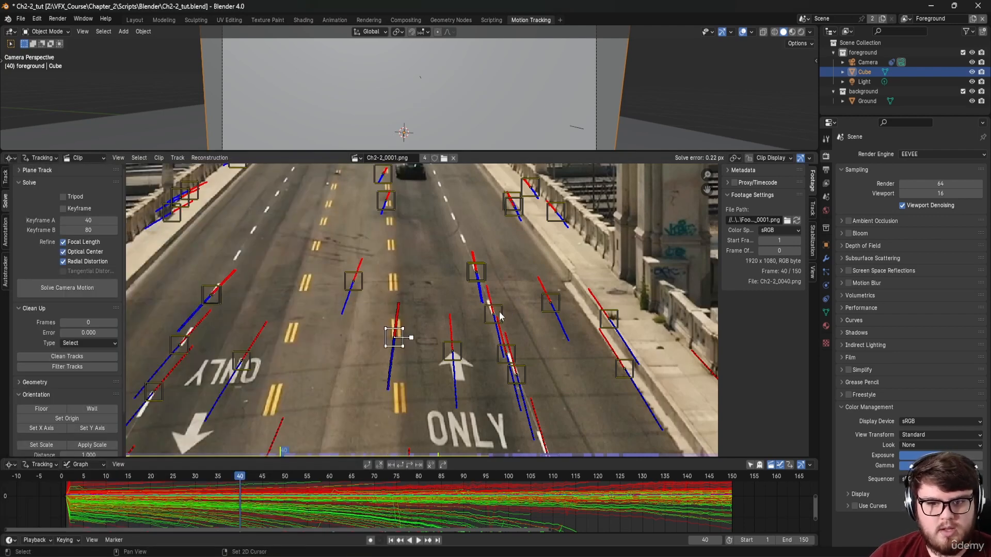
shift+click(496, 313)
scroll(51, 418, down, 3)
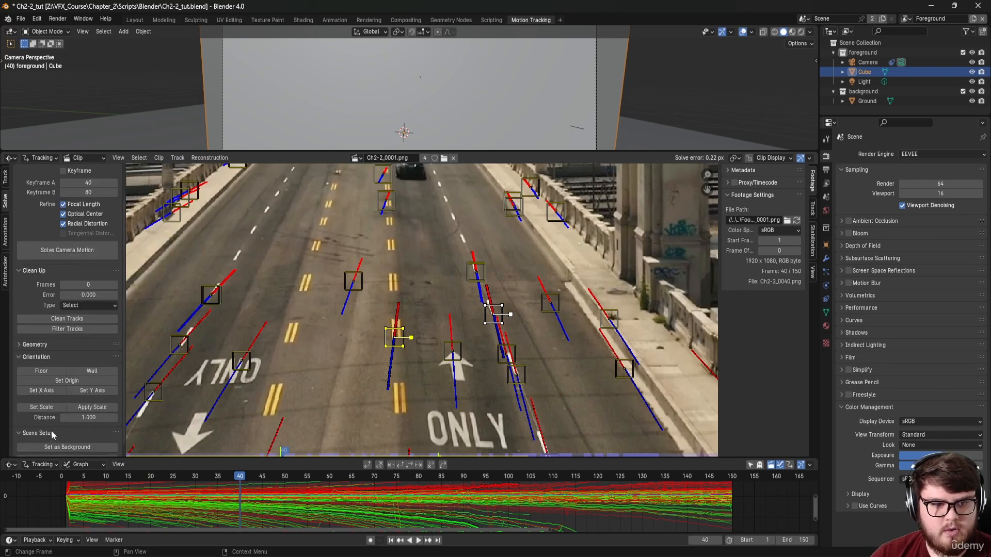
click(63, 397)
click(207, 446)
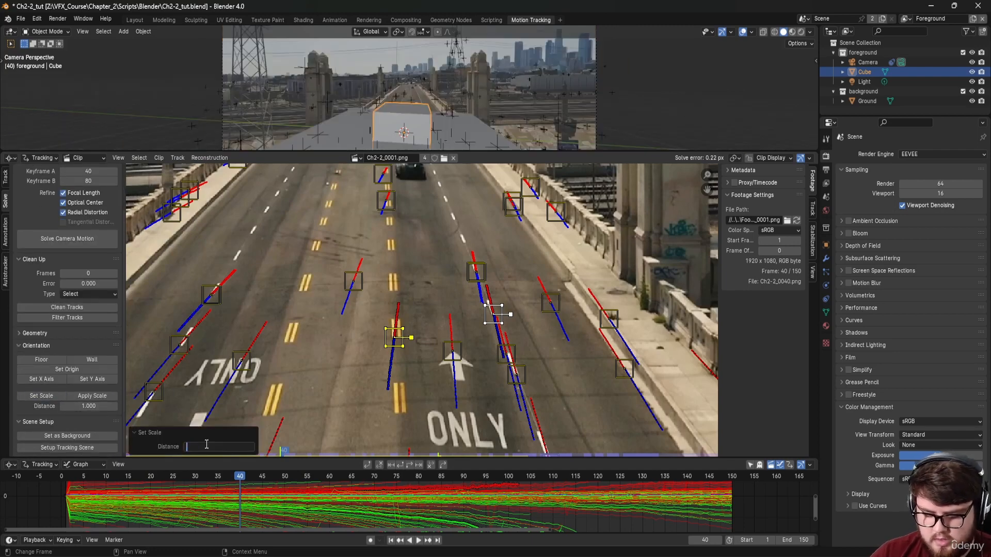
text(3)
key(Return)
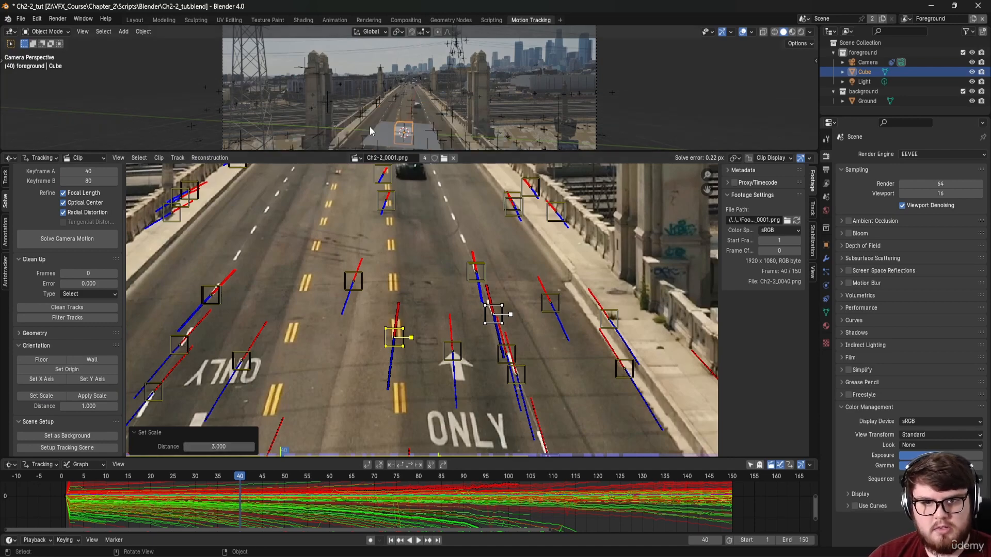
Step: Set the scene origin to the yellow-line track just behind the dark car in the middle of the road
scroll(389, 290, down, 5)
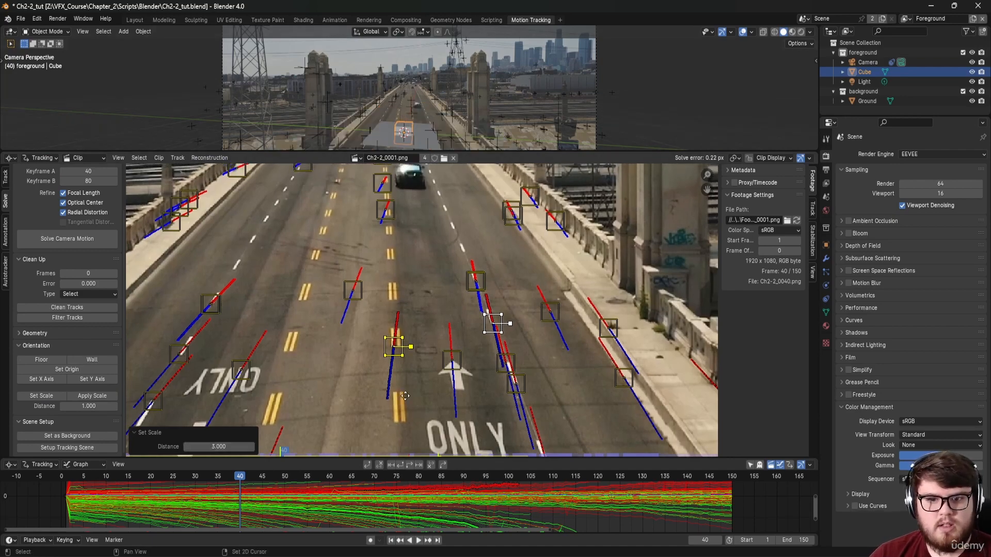
middle_drag(427, 331, 421, 325)
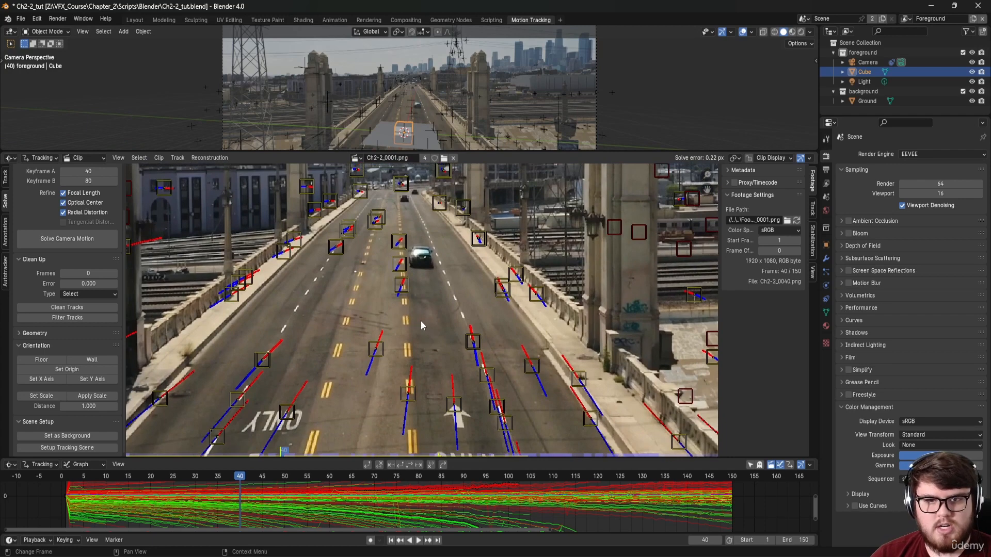
click(408, 292)
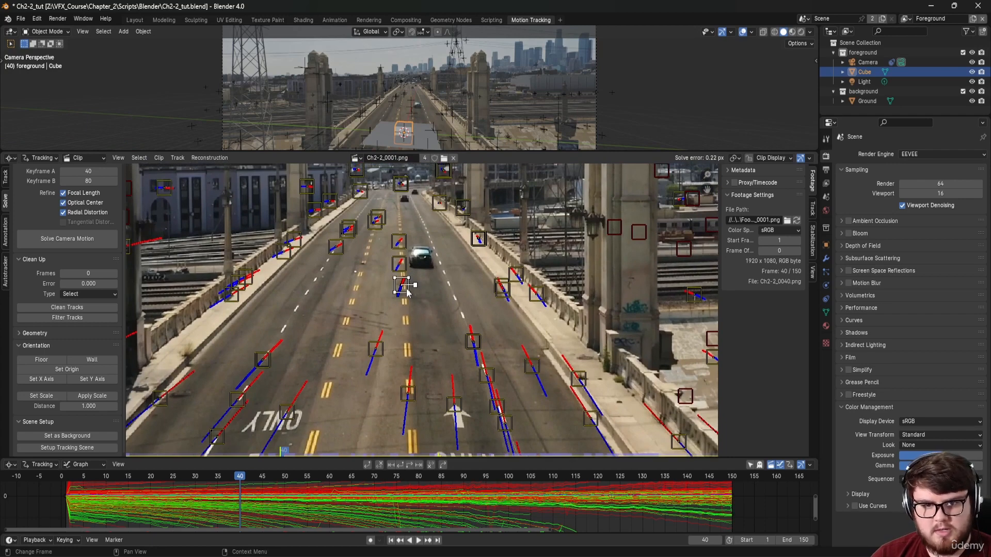
click(66, 369)
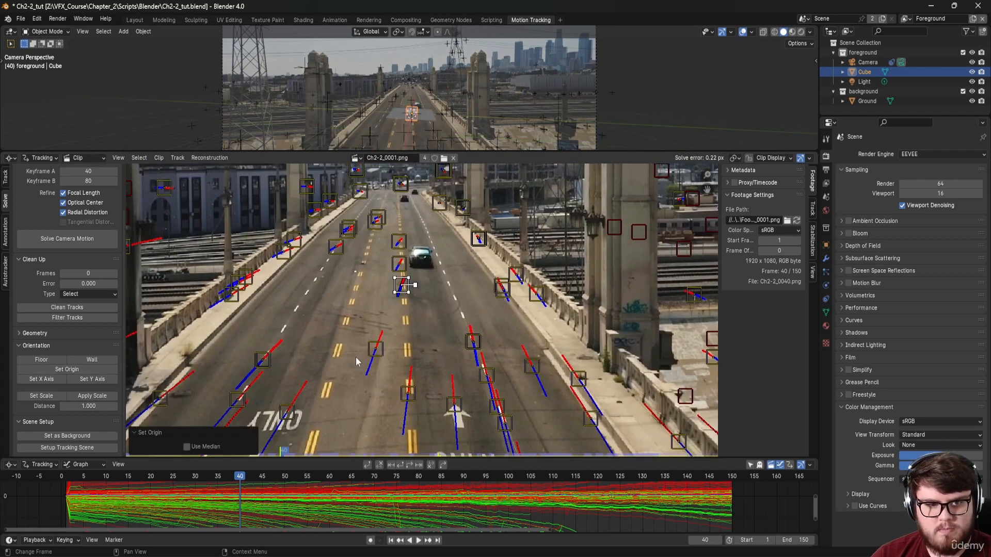
Step: Align the X axis to the nearer track on the double yellow line and enlarge the 3D viewport
click(410, 395)
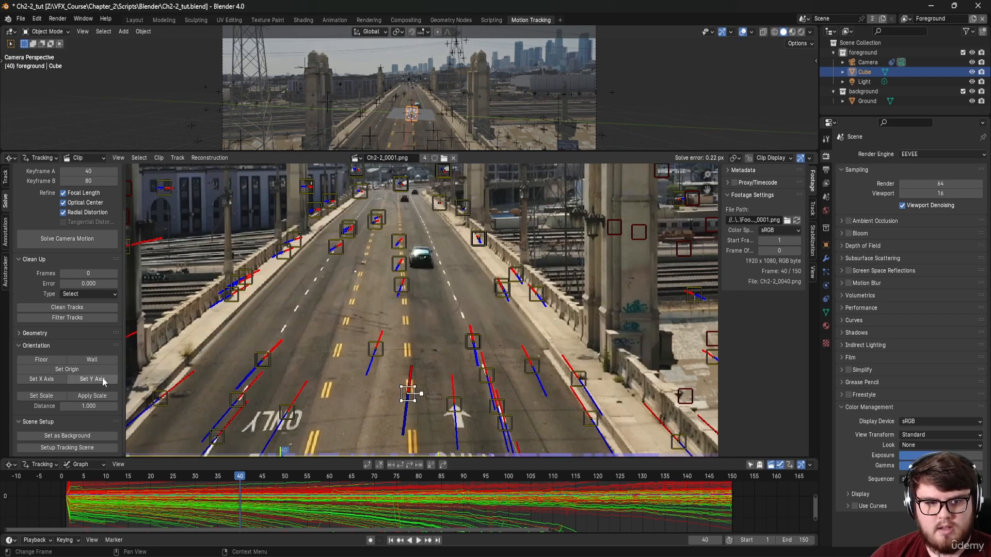
click(53, 382)
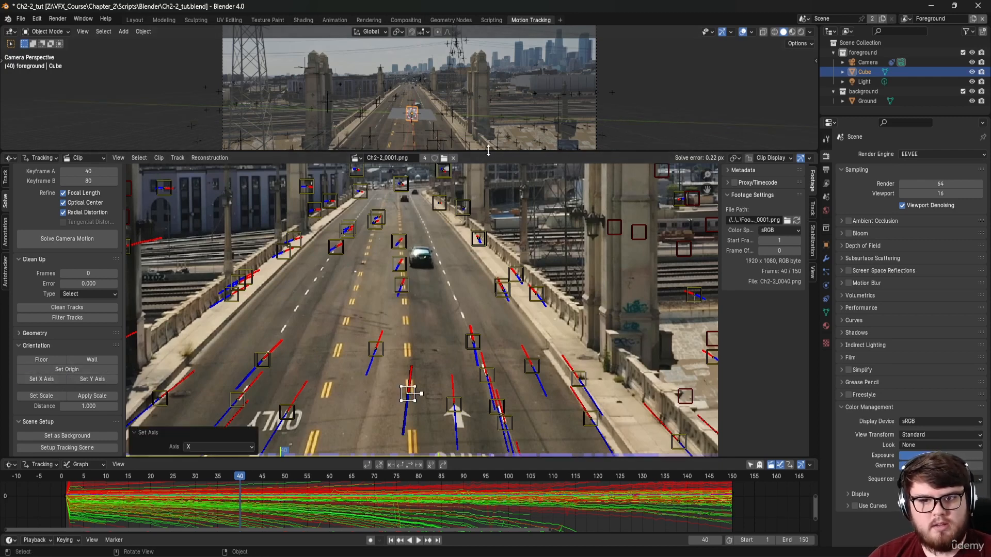
drag(488, 150, 454, 181)
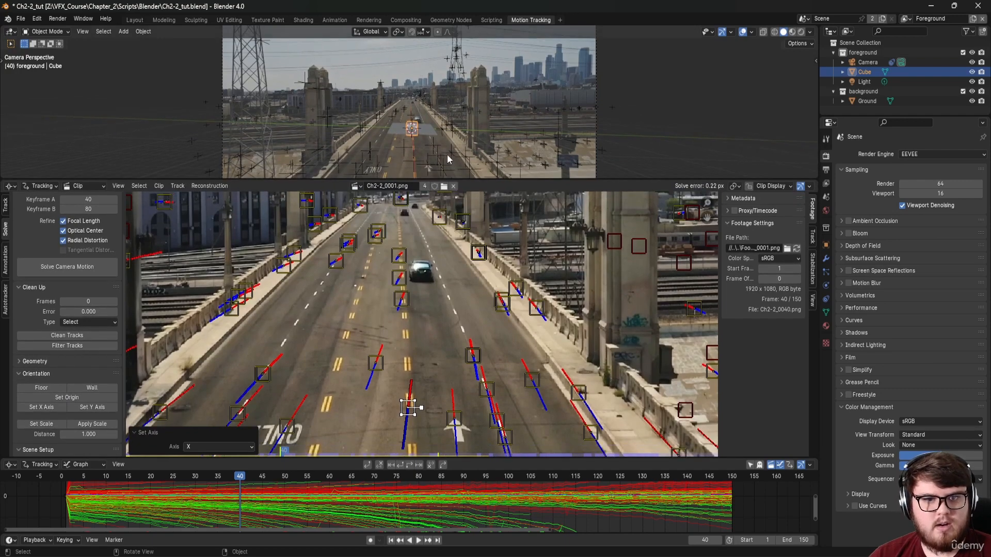
Step: Delete the foreground and background collections, the cube, ground and light, and the extra view layer, keeping the camera and Foreground
click(143, 21)
key(KP_0)
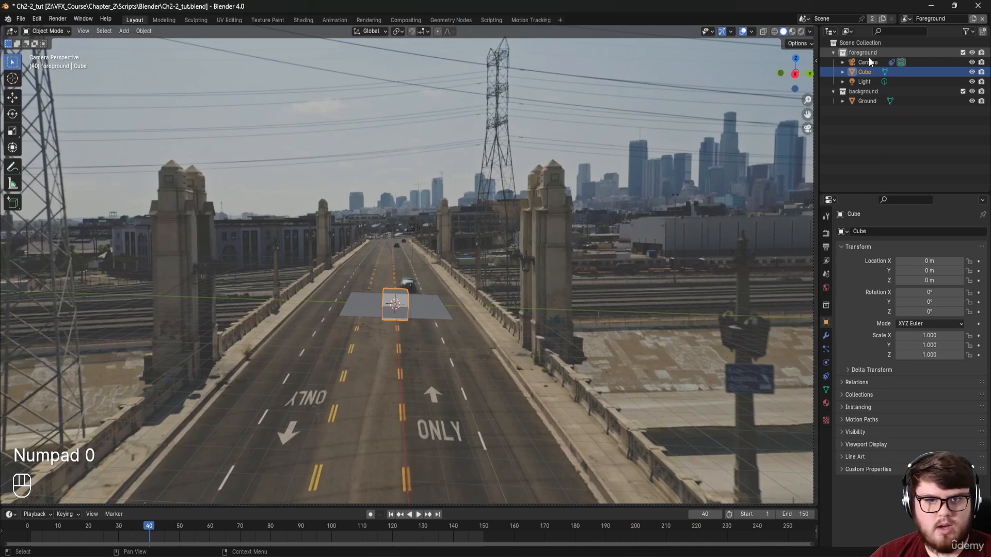
click(866, 53)
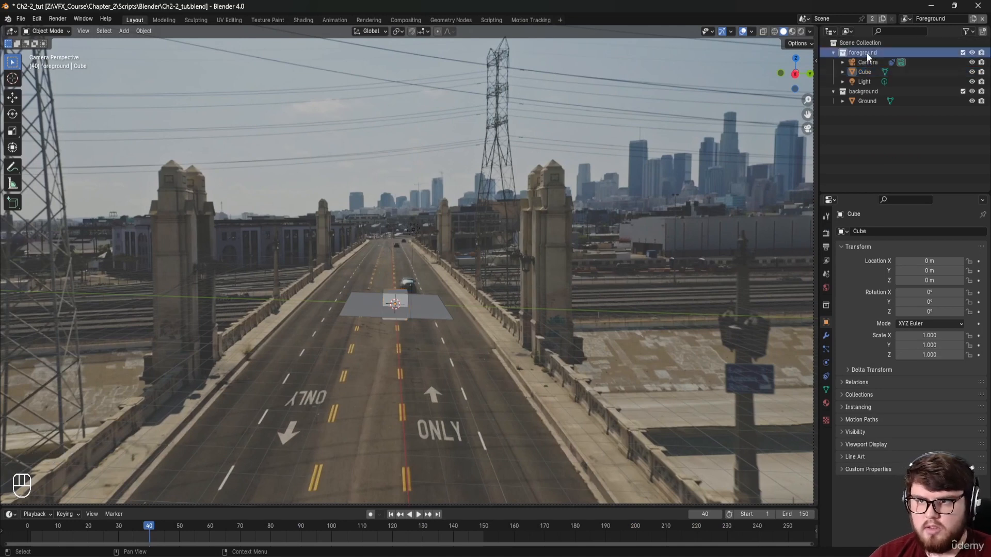
key(Delete)
click(865, 53)
key(Delete)
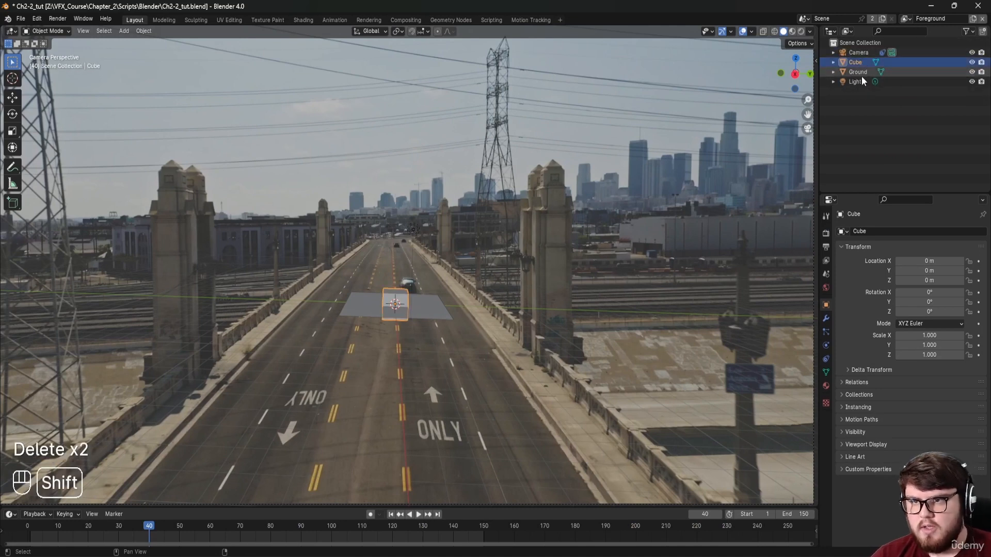
shift+click(861, 81)
key(Delete)
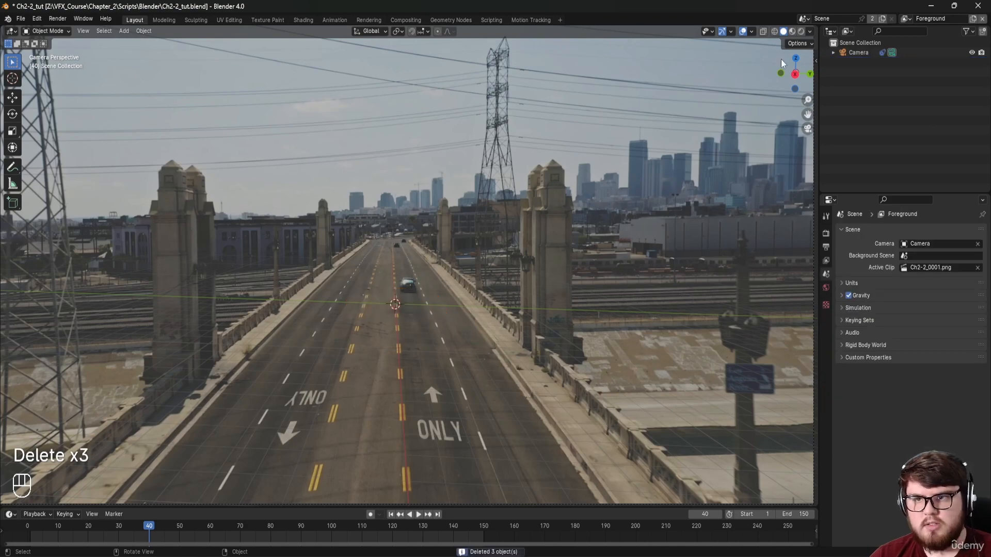
click(906, 18)
click(868, 35)
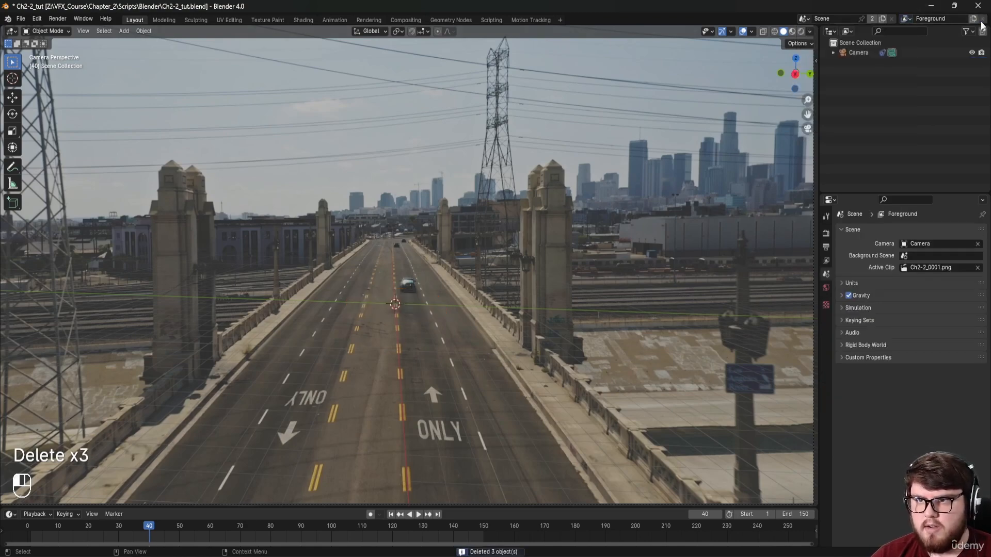
Step: Remove the Undistortion, Scale, first Alpha Over and upper Render Layers nodes from the compositing node tree
click(413, 19)
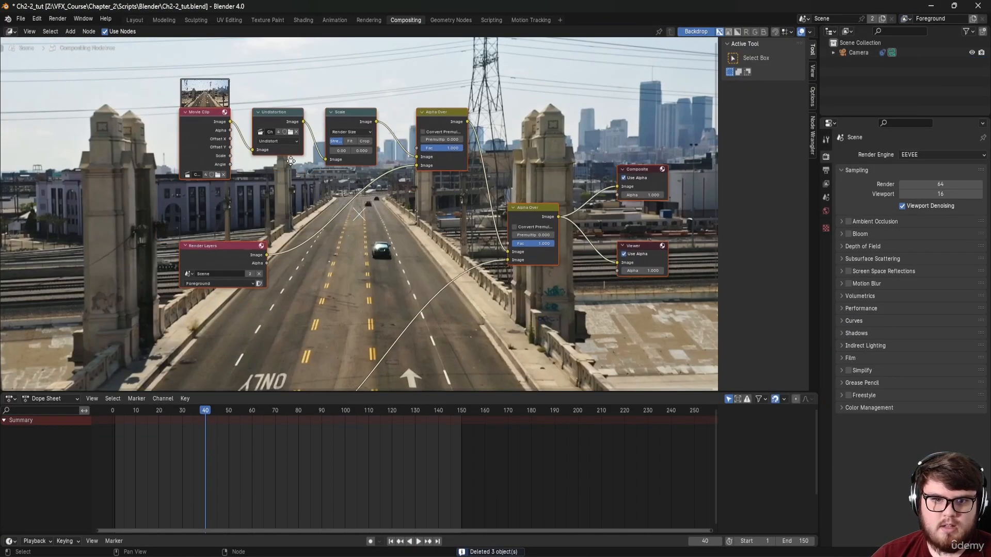
drag(274, 147, 439, 263)
middle_drag(331, 285, 338, 228)
key(x)
Step: Group the Movie Clip and Render Layers nodes beside the remaining Alpha Over and feed the Movie Clip image into its first image input
drag(213, 98, 354, 188)
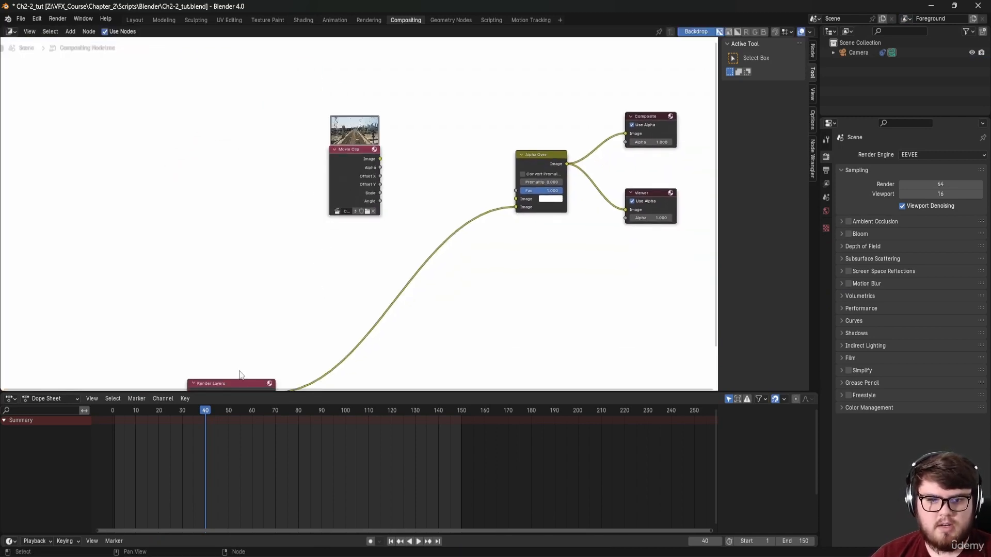
middle_drag(236, 388, 236, 360)
drag(237, 361, 372, 211)
middle_drag(382, 137, 268, 252)
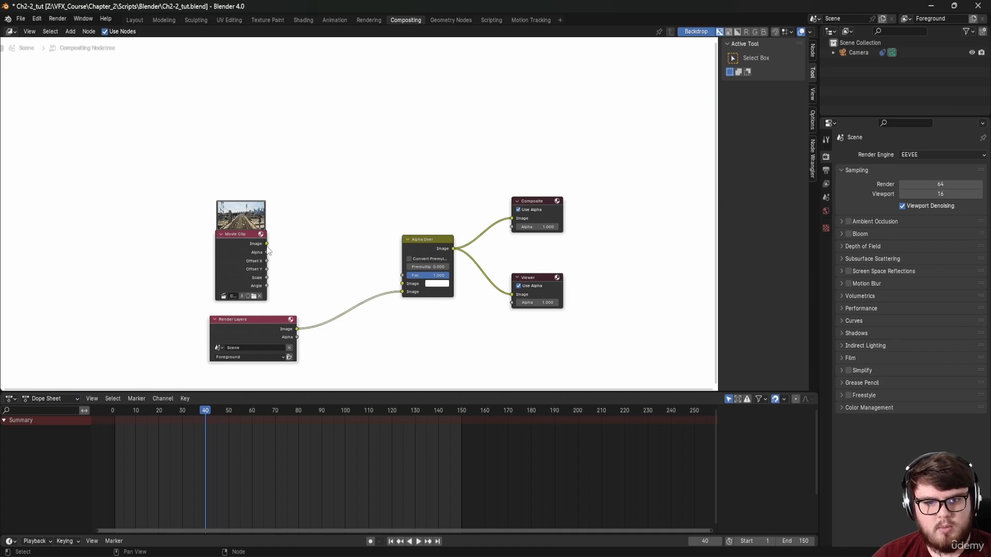
drag(267, 243, 403, 284)
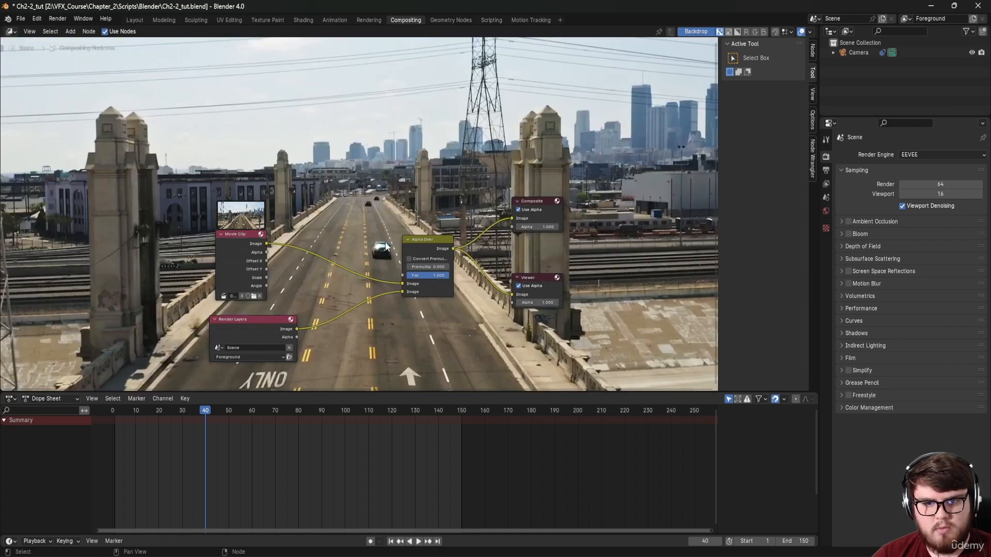
middle_drag(402, 284, 390, 280)
Step: Turn off Render Undistorted for the camera's background clip and save the file
click(135, 20)
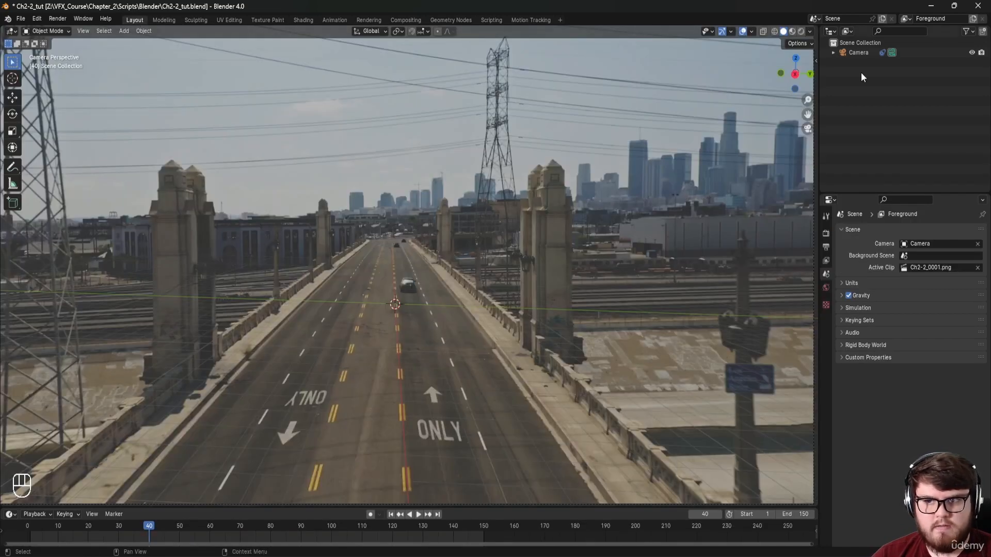
click(859, 53)
click(826, 345)
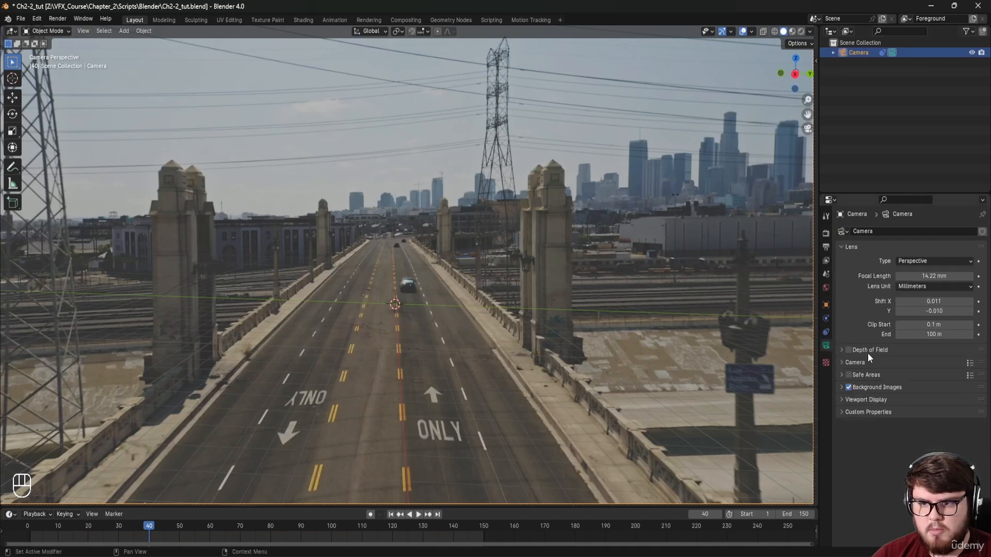
scroll(875, 386, down, 5)
click(902, 396)
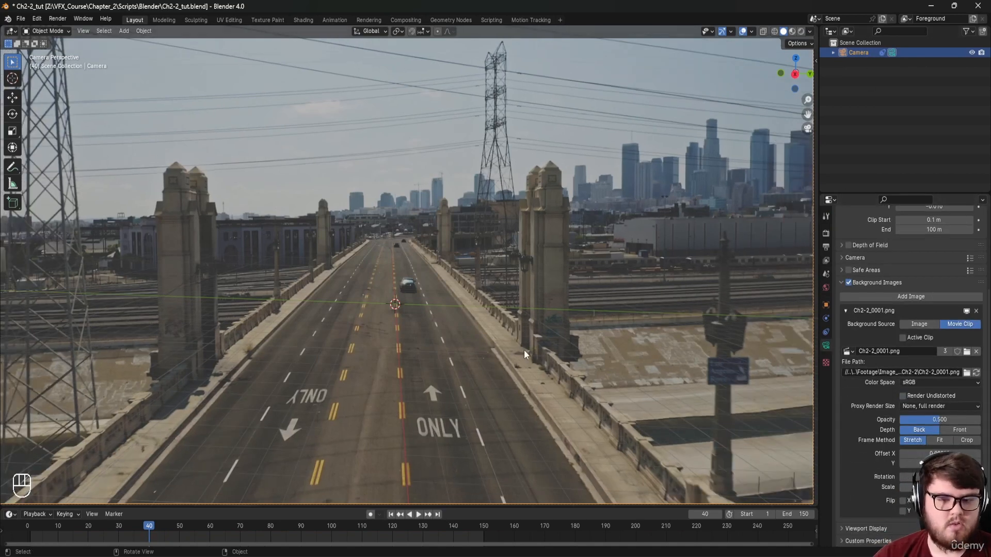
key(ctrl+s)
Step: Add a cube at the scene origin and raise its mesh in Edit Mode until its base rests on the ground plane
shift+middle_drag(463, 353, 519, 354)
key(shift+a)
mouse_move(386, 358)
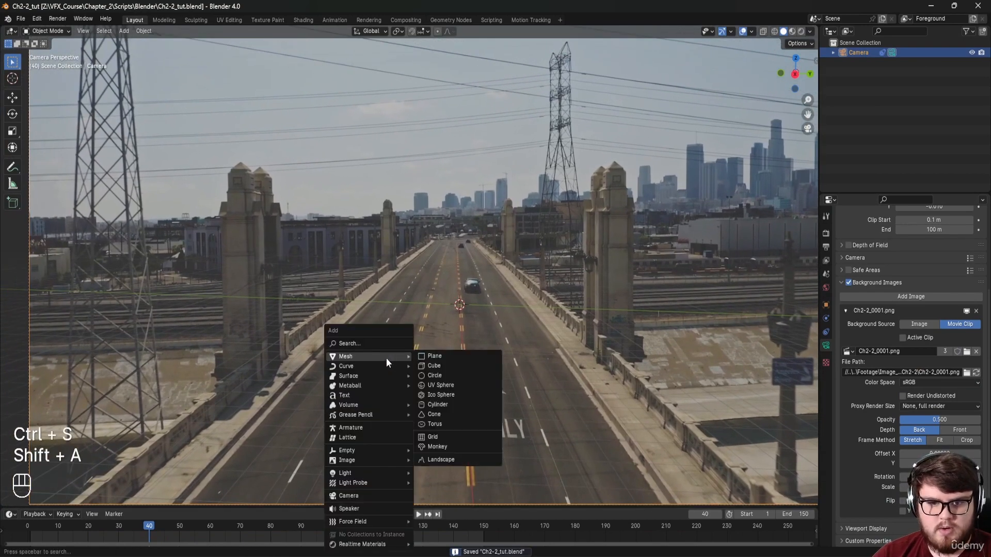
click(440, 365)
scroll(469, 344, up, 5)
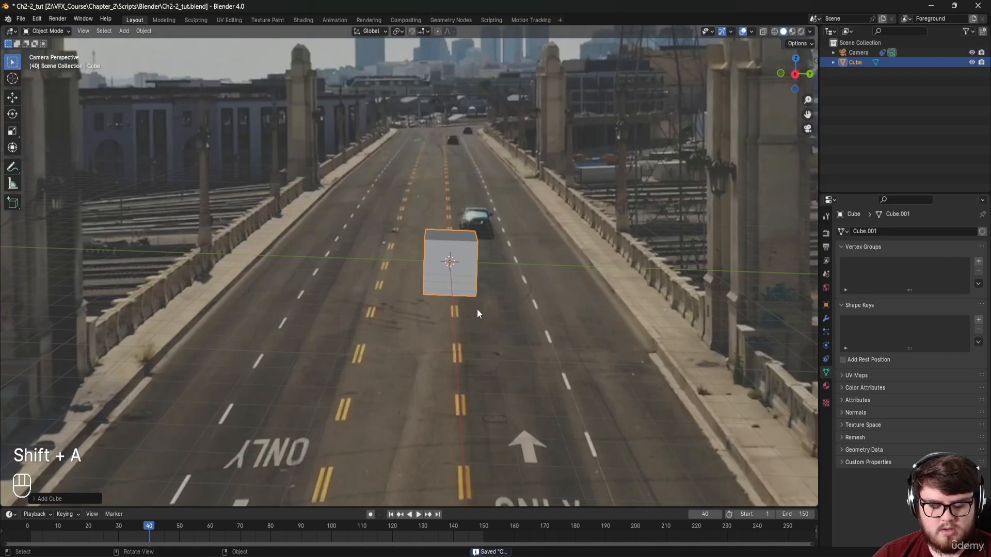
key(Tab)
key(g)
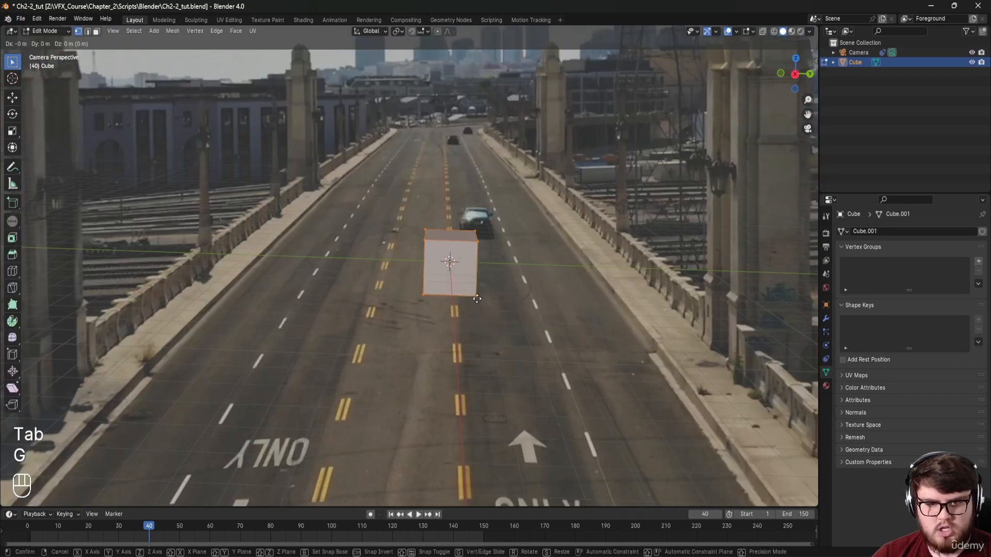
key(z)
click(483, 279)
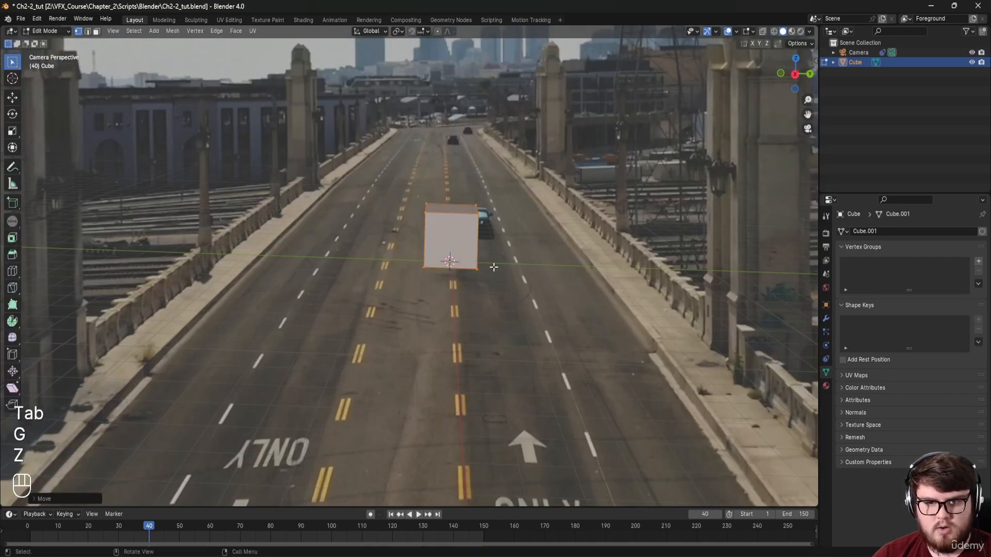
key(Tab)
key(KP_1)
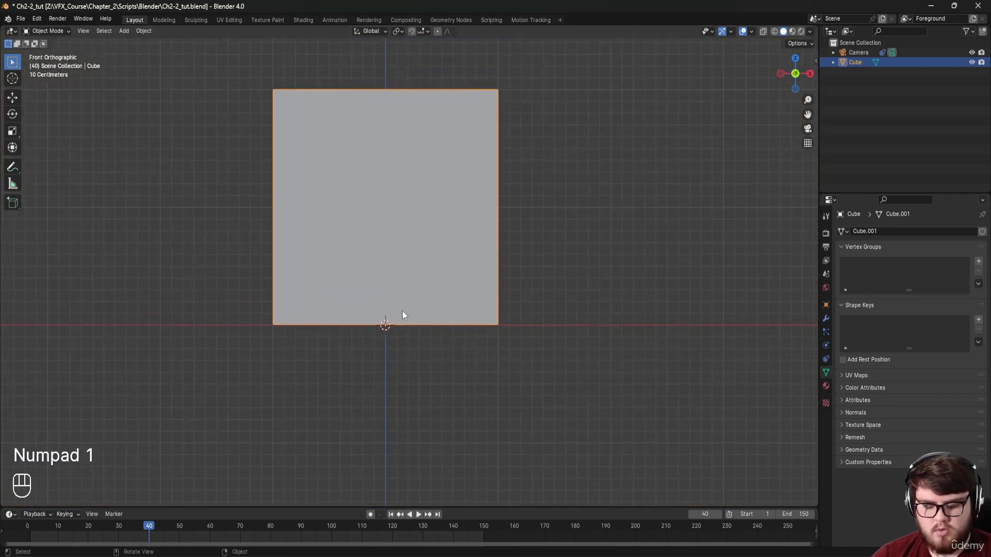
key(KP_0)
Step: Scale the cube up about 2.5 times and slide it about 7 m along the ground plane toward the camera
key(s)
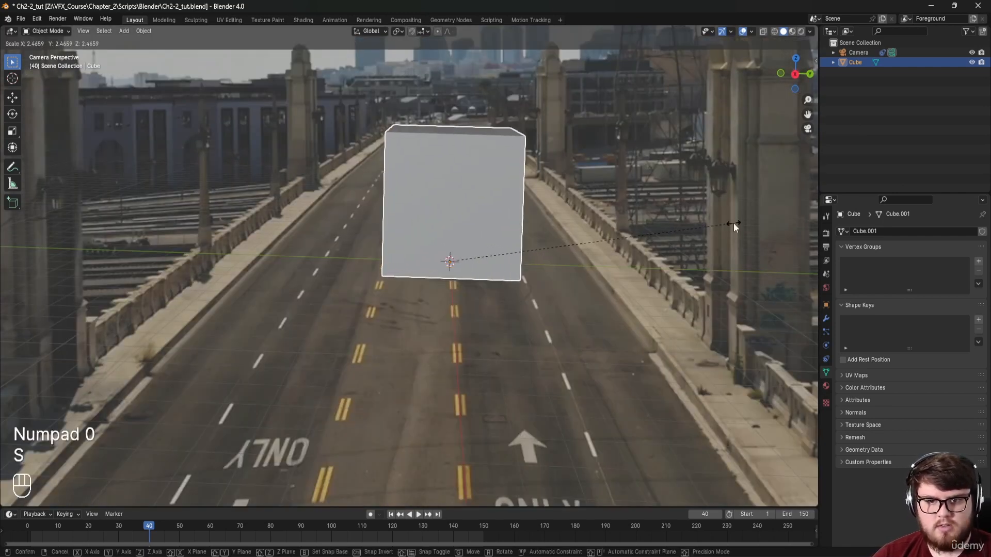
click(733, 223)
shift+middle_drag(557, 257, 530, 302)
scroll(518, 281, down, 2)
key(g)
key(shift+z)
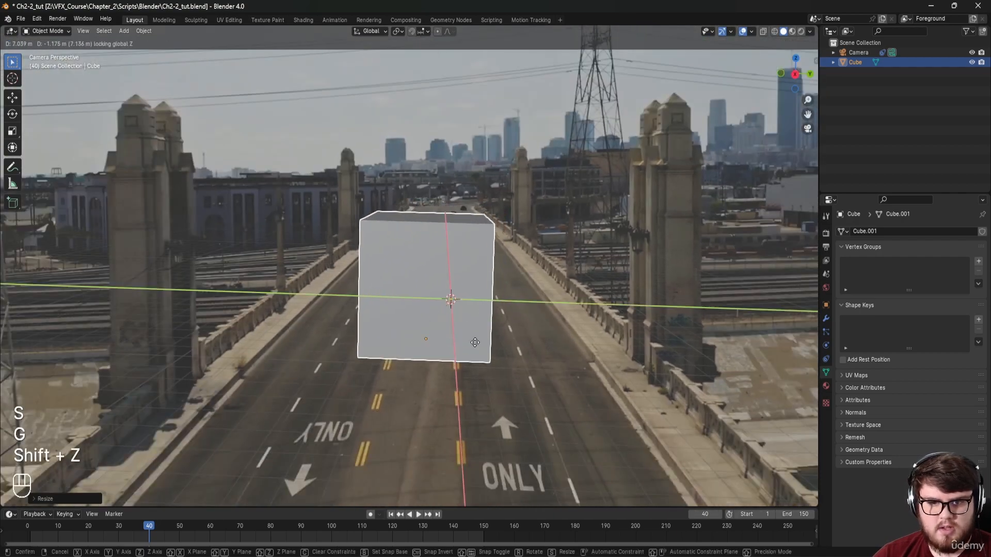
click(473, 341)
shift+middle_drag(470, 342, 457, 317)
Step: Move the cube along the ground plane beside the double yellow line, with its near corner on the dark road mark at frame 68
drag(156, 529, 150, 551)
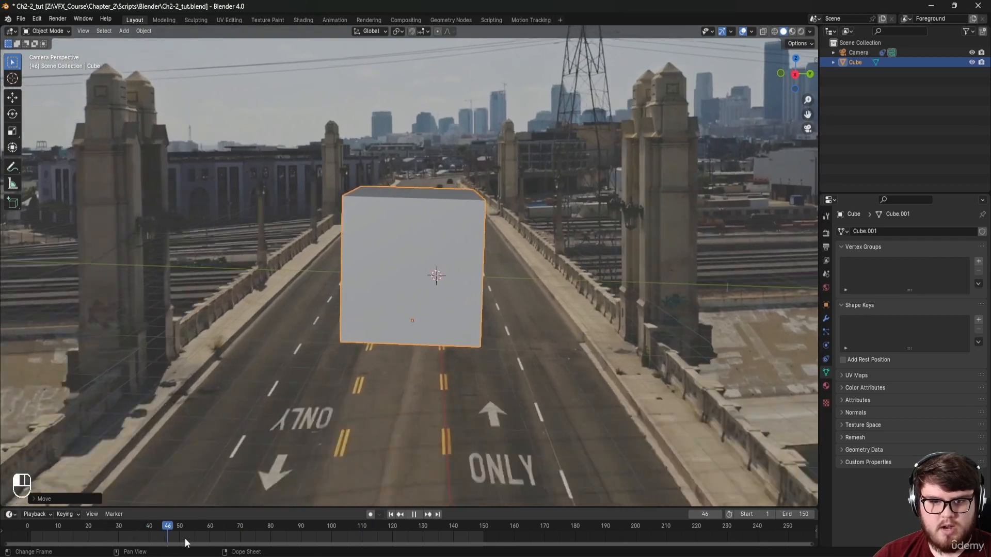
key(space)
key(g)
key(shift+z)
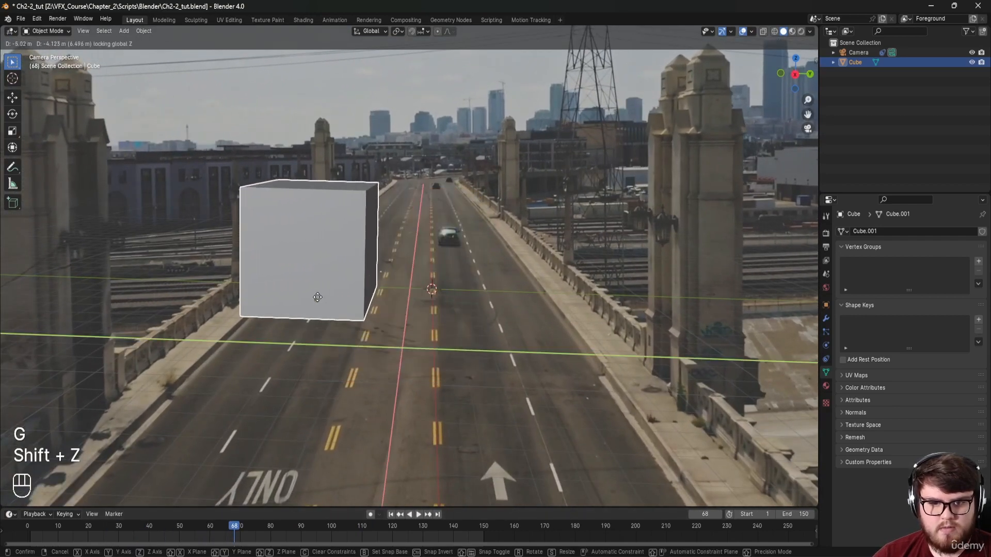
click(351, 297)
scroll(408, 331, up, 6)
shift+middle_drag(407, 335, 436, 336)
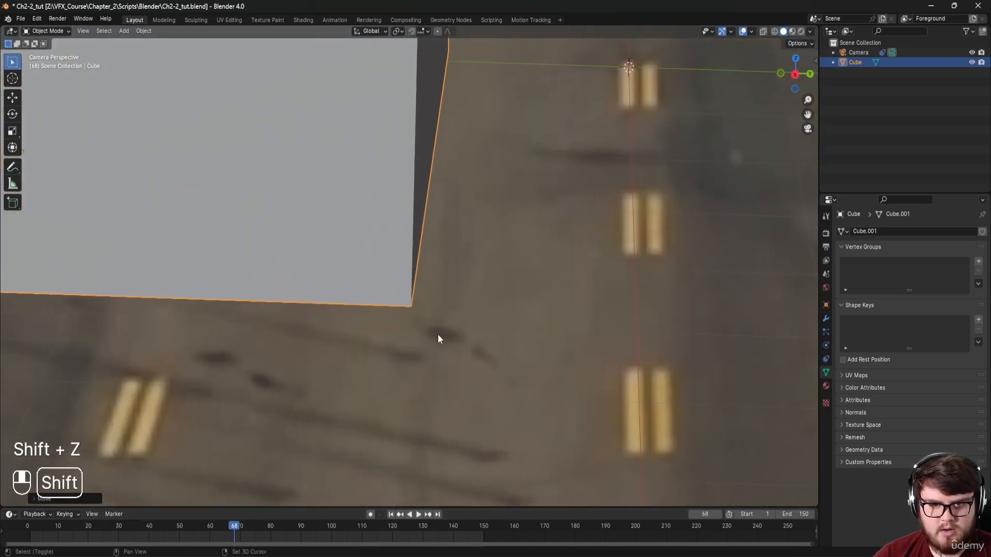
key(g)
key(shift+z)
click(407, 312)
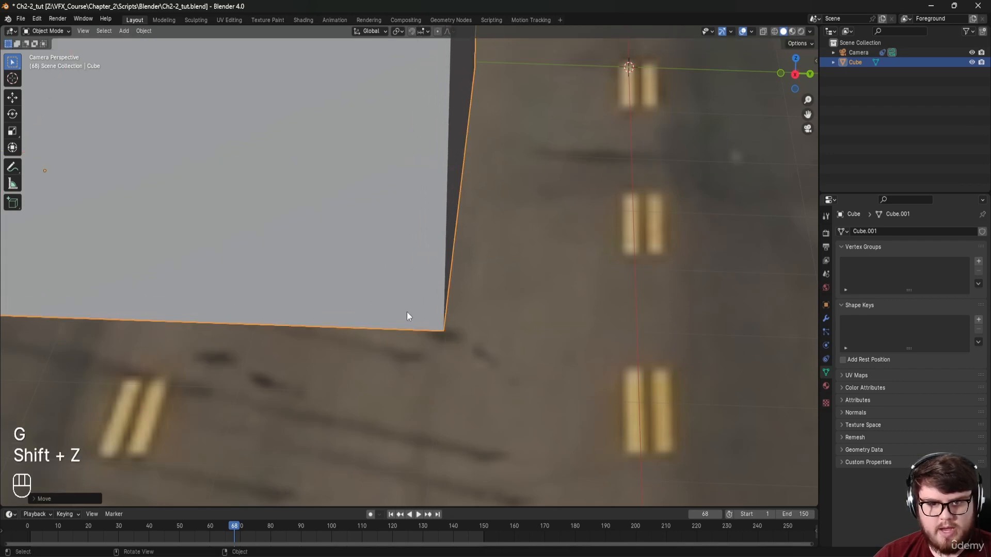
Step: Scrub through the shot up to frame 109 and back to examine how well the cube sticks to the road
mouse_move(241, 524)
mouse_down()
mouse_move(283, 530)
mouse_move(237, 532)
mouse_up()
scroll(324, 444, down, 4)
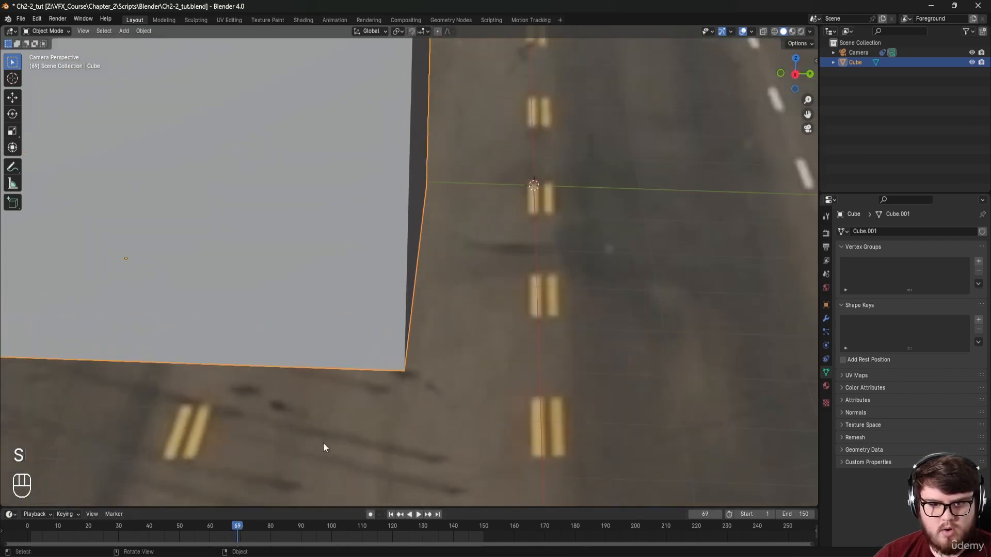
shift+middle_drag(334, 417, 424, 216)
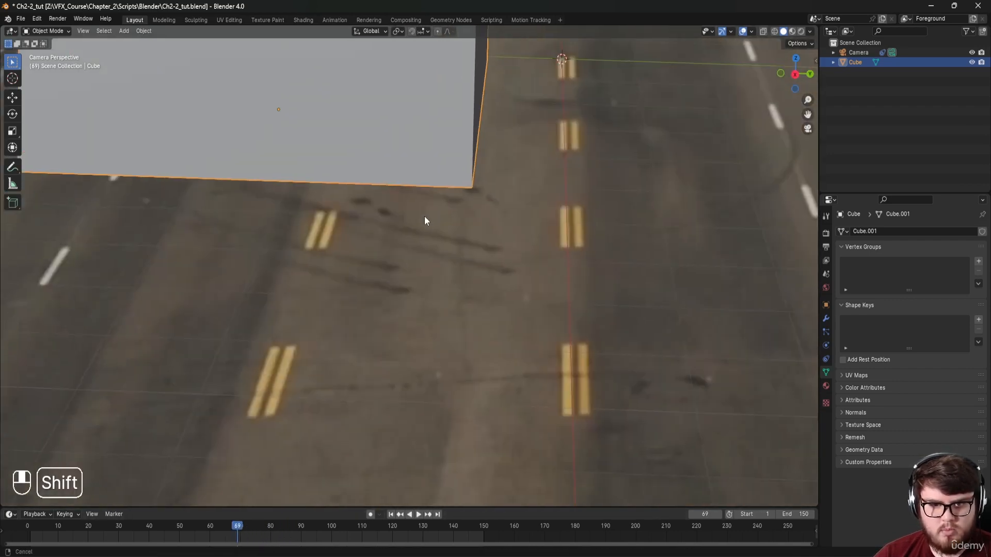
scroll(401, 299, down, 3)
drag(238, 527, 359, 534)
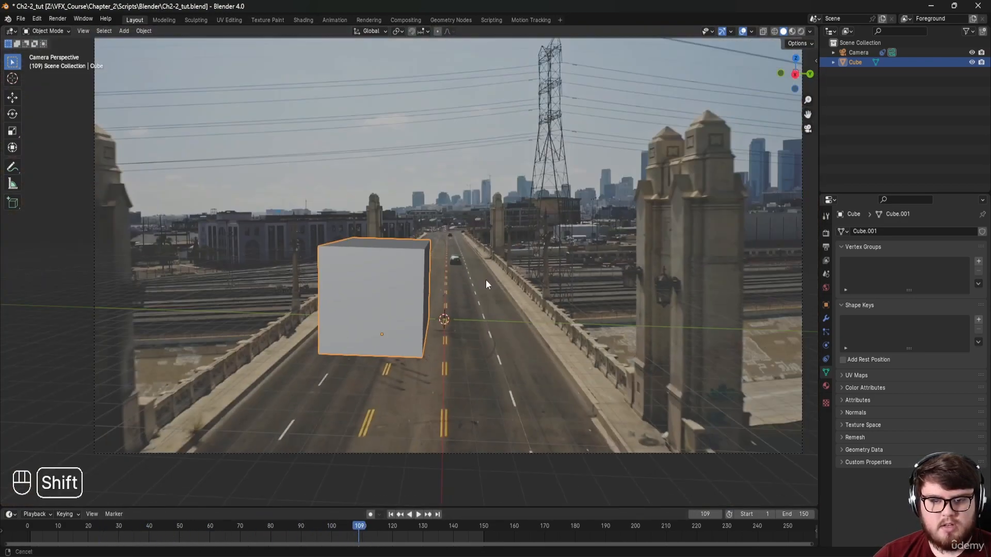
shift+middle_drag(486, 280, 284, 524)
drag(308, 535, 176, 534)
Step: Delete the test cube and save the file
shift+middle_drag(361, 363, 431, 376)
key(Delete)
shift+middle_drag(461, 330, 505, 368)
key(ctrl+s)
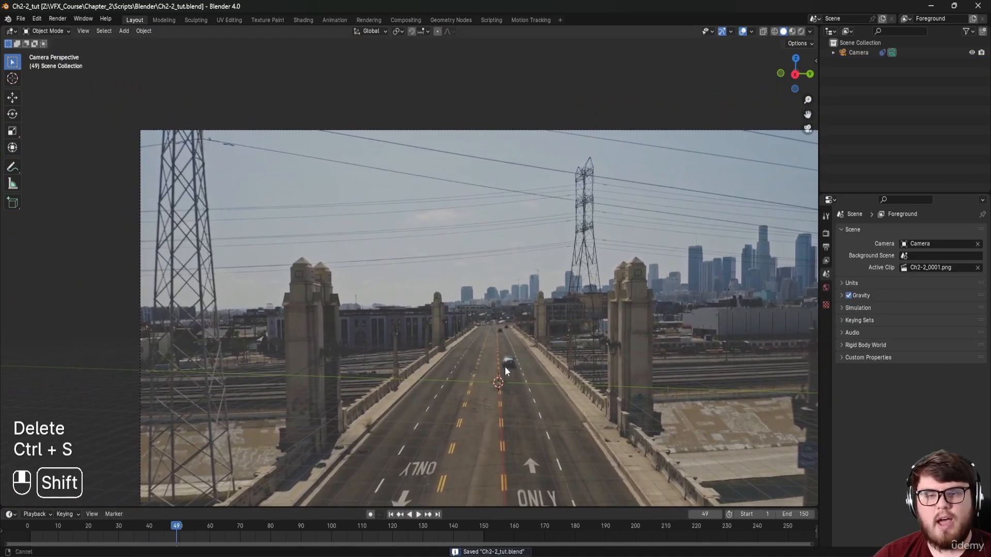
click(826, 234)
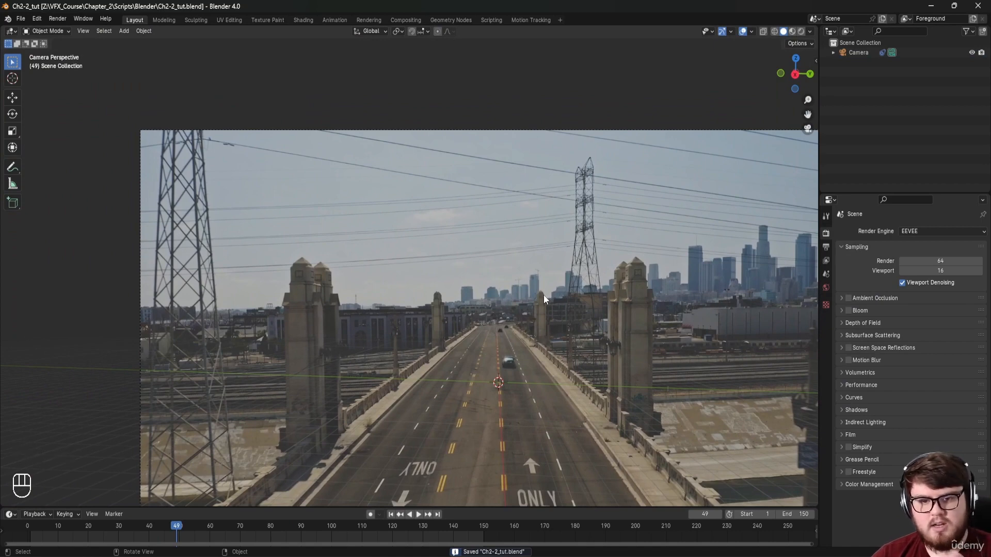
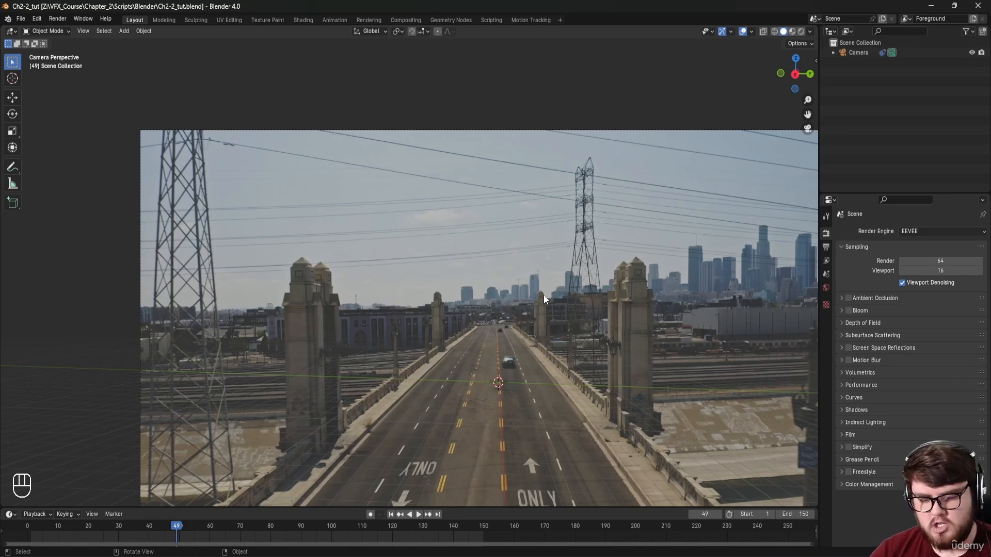
shift+middle_drag(516, 290, 490, 262)
key(ctrl+s)
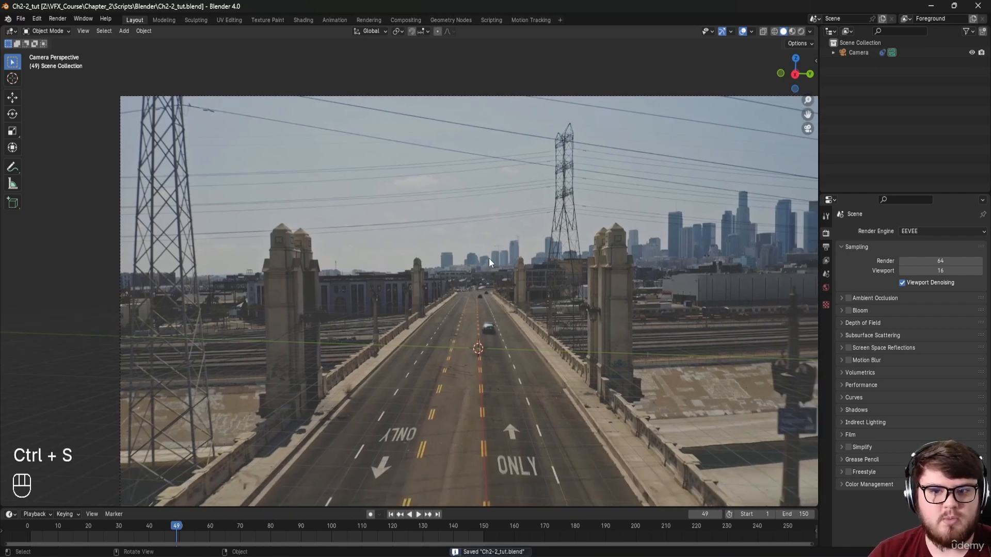
shift+middle_drag(470, 225, 426, 191)
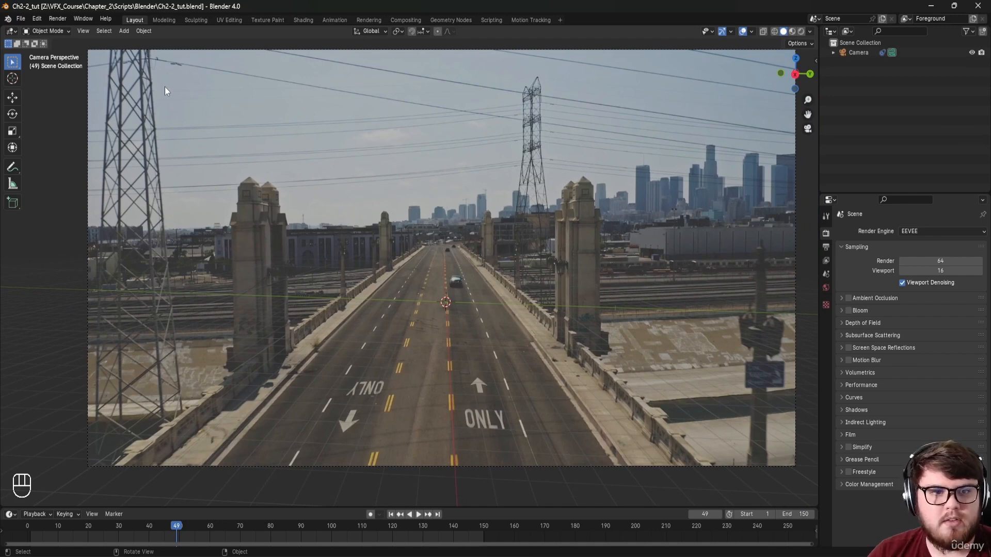
key(ctrl+s)
Step: Start a new General file and add the VFX Motion Tracking workspace
click(20, 18)
mouse_move(31, 33)
click(120, 33)
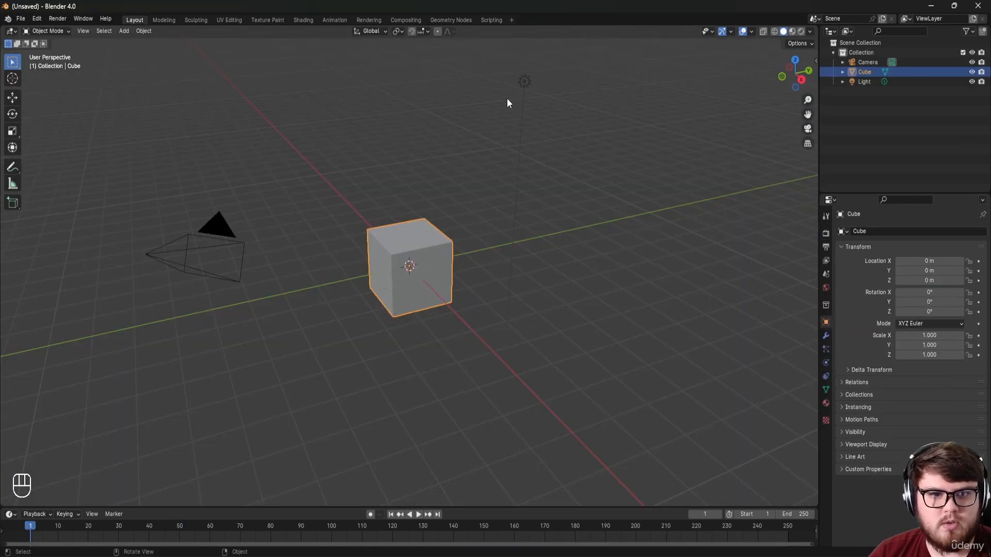
click(511, 20)
mouse_move(494, 65)
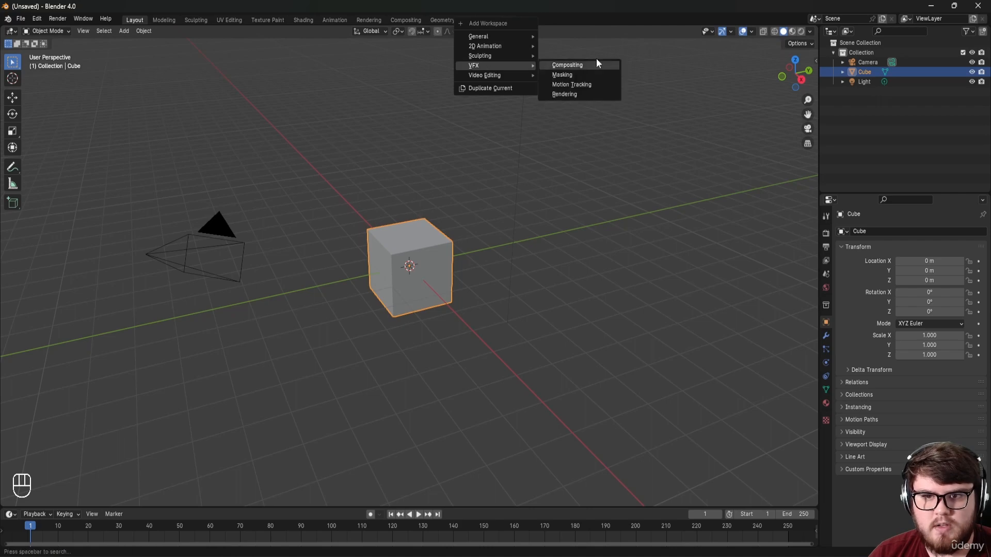
click(571, 84)
Step: Load all the Ch2-3 PNG frames from VFX_Course\Chapter_2\Footage\Image_Sequence as the movie clip
click(407, 188)
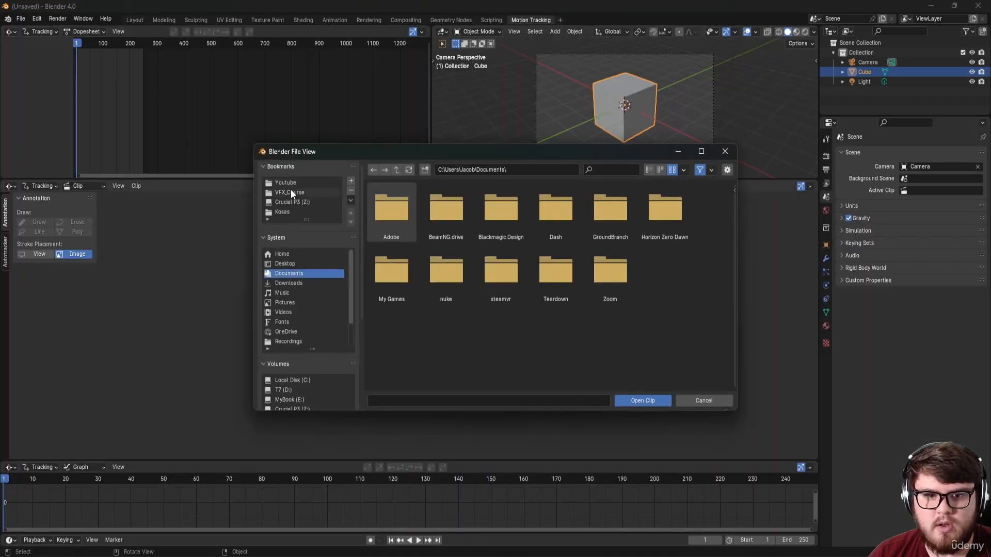
click(290, 192)
double_click(437, 209)
double_click(445, 218)
double_click(439, 225)
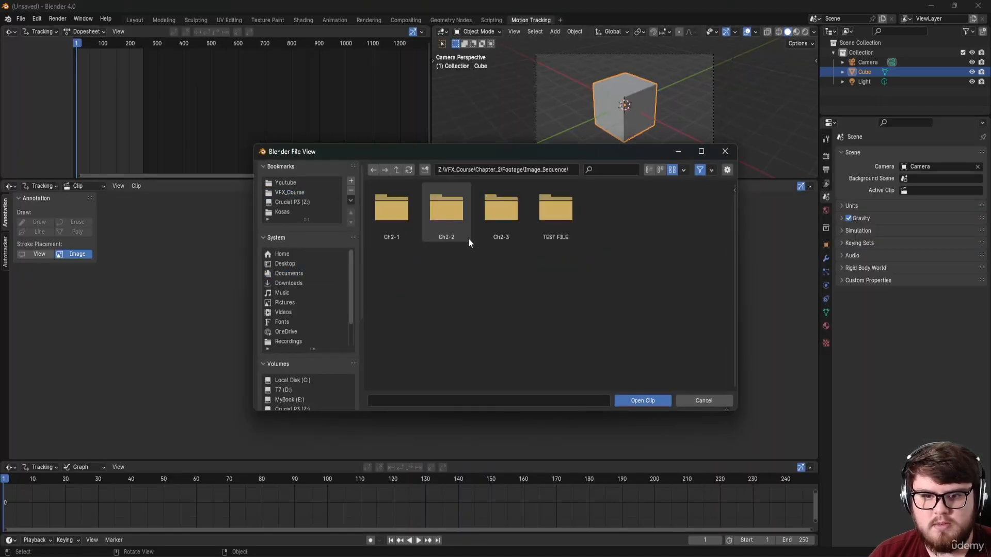
double_click(498, 229)
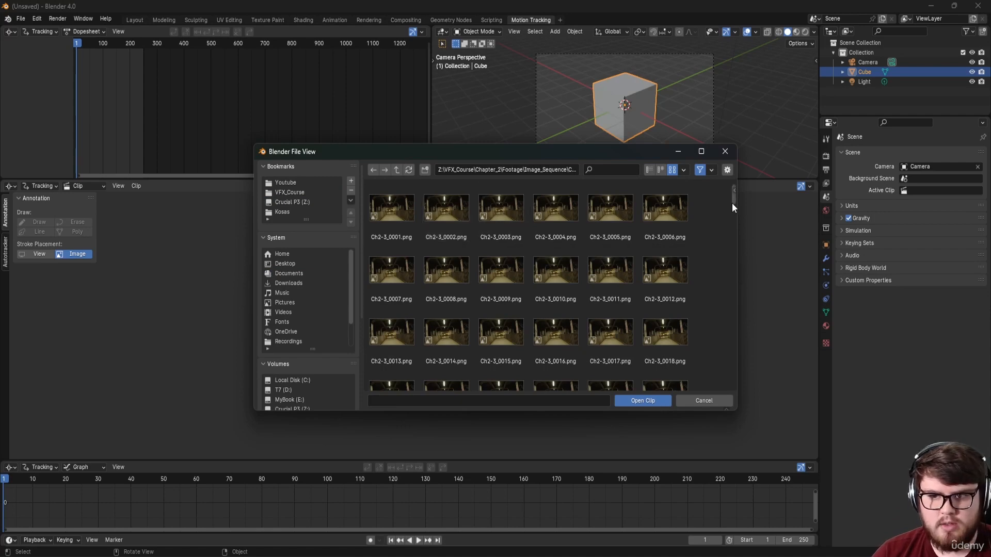
mouse_move(734, 202)
mouse_down()
mouse_move(729, 400)
mouse_move(720, 192)
mouse_up()
key(a)
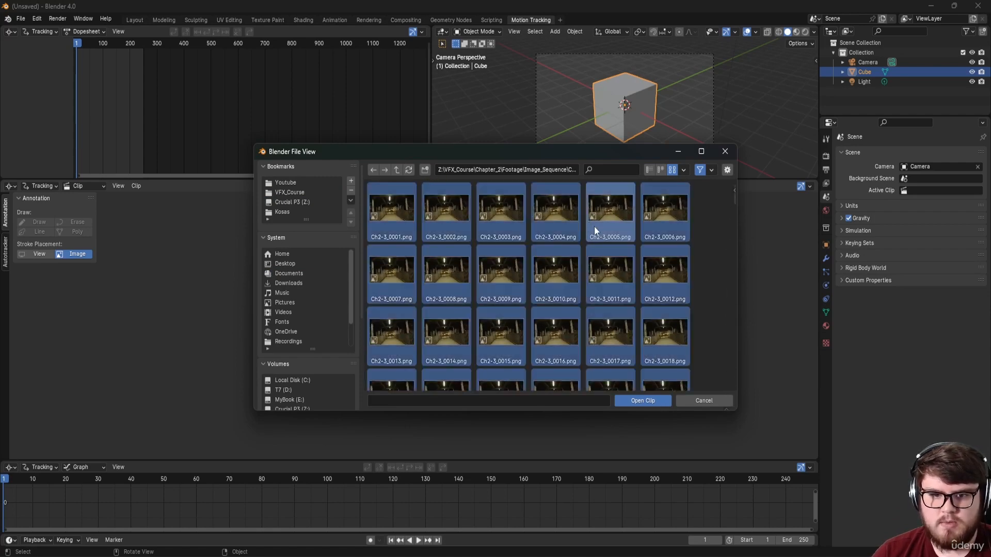
click(645, 401)
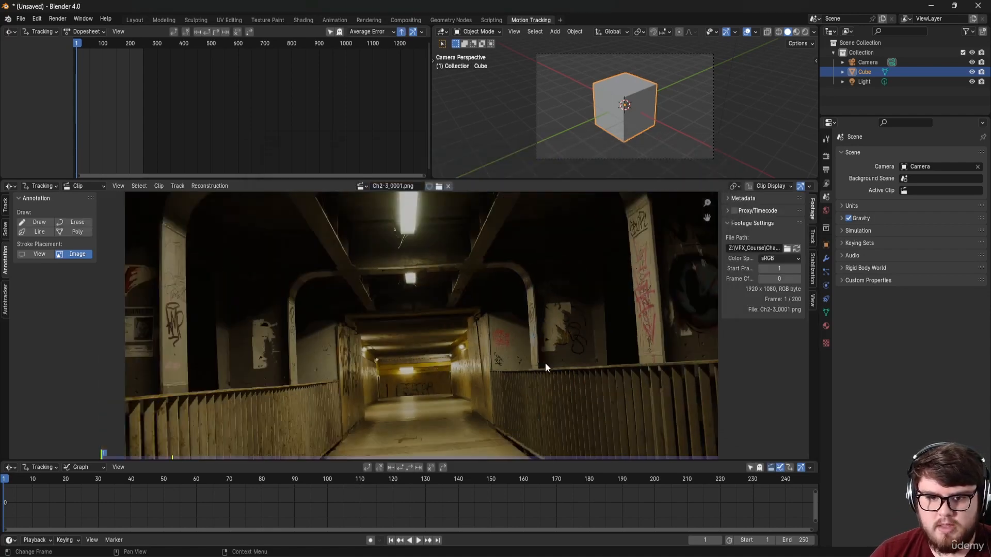
Step: Set the scene's frame range to match the loaded tunnel clip
scroll(497, 313, down, 1)
click(5, 205)
click(54, 212)
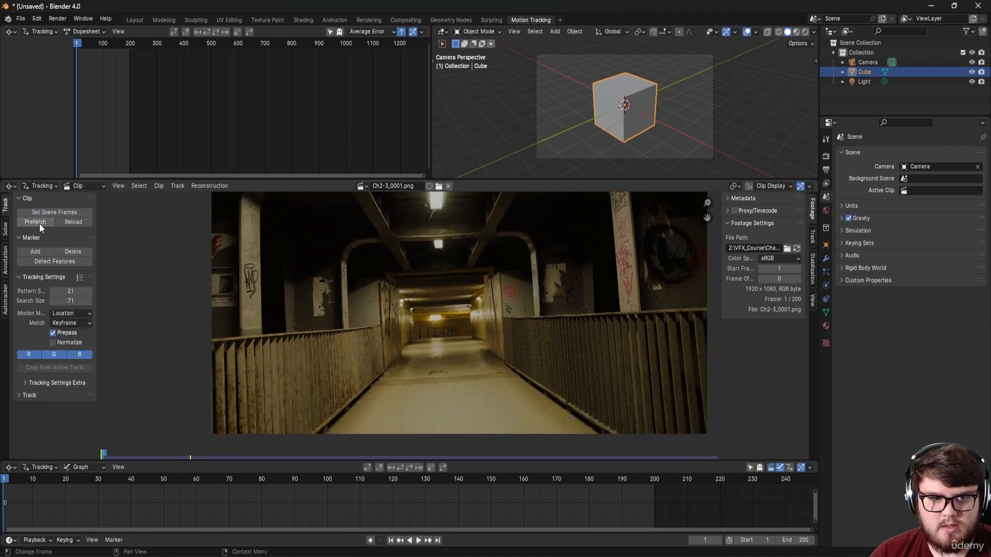
Step: Set the render color management's view transform to Standard
click(826, 156)
click(869, 407)
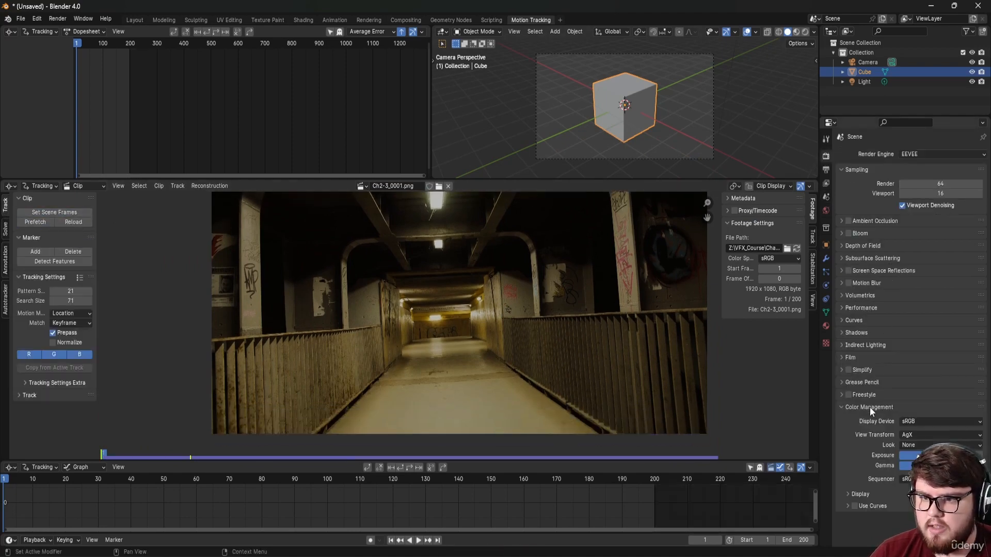
click(915, 434)
click(916, 445)
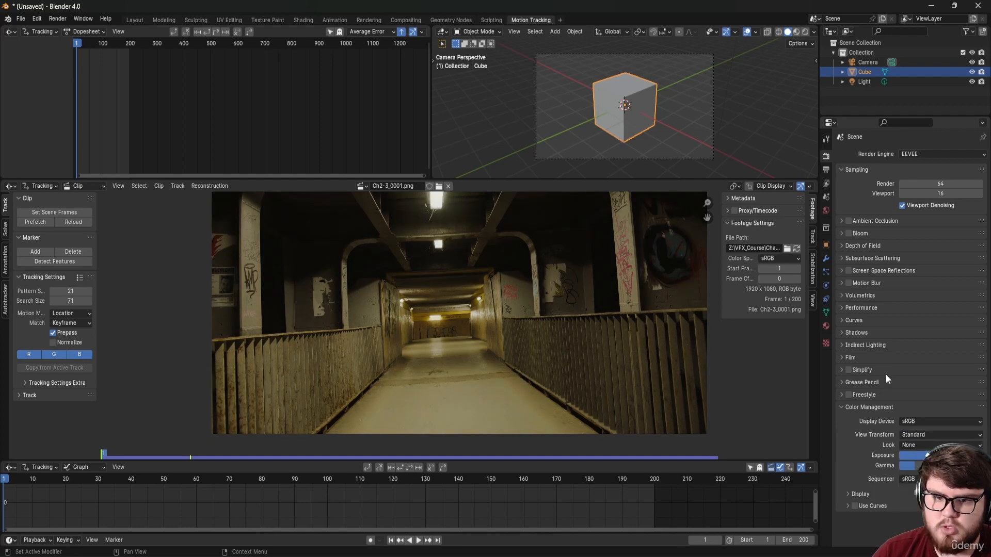
Step: Set the tracking settings to match against the previous frame and enable Normalize
scroll(410, 355, down, 2)
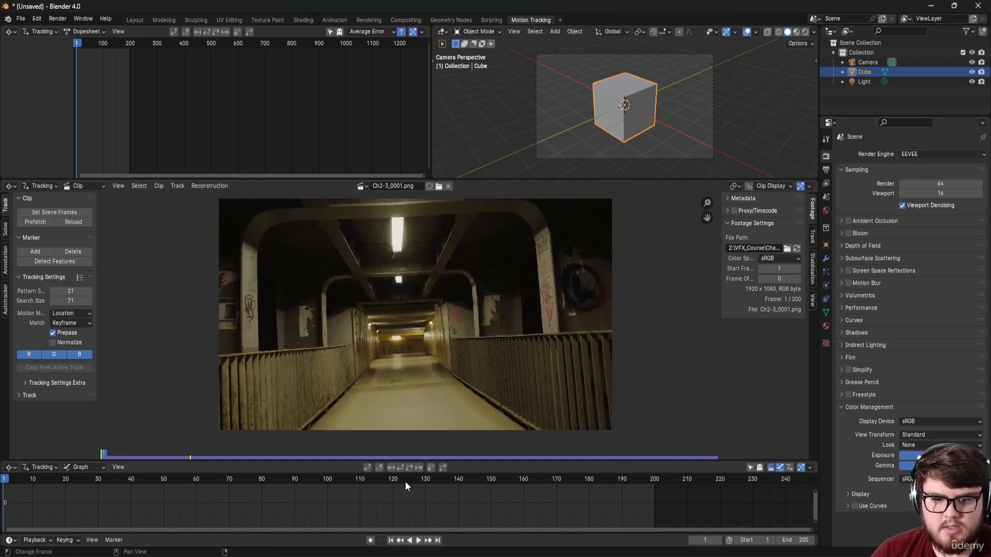
middle_drag(405, 482, 492, 490)
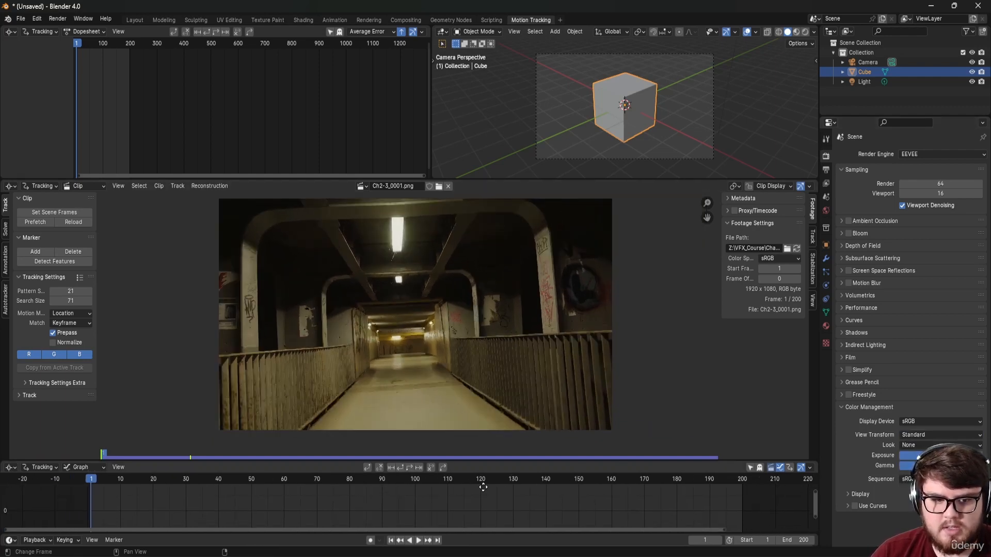
click(53, 342)
click(54, 323)
click(72, 342)
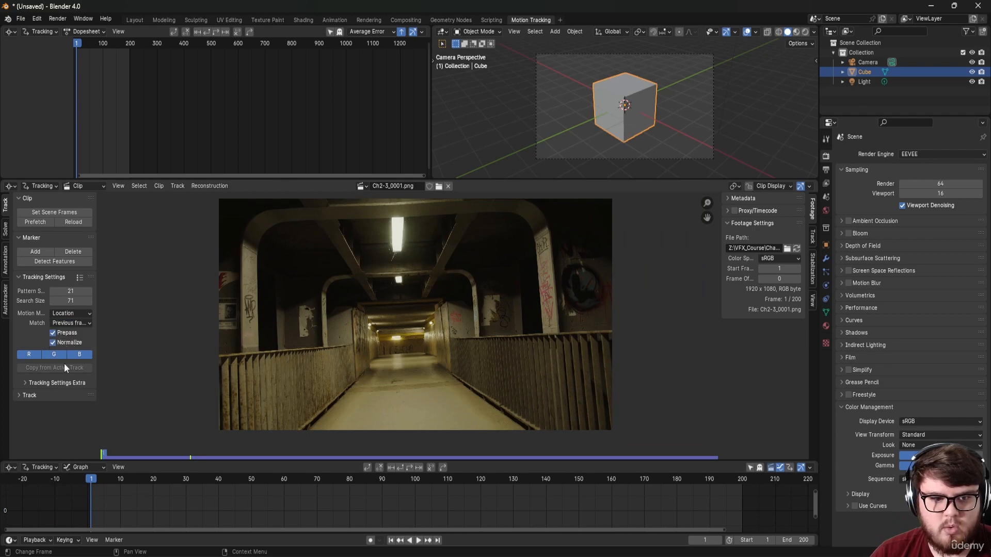
Step: Set the correlation to 0.9 in the extra tracking settings
click(61, 383)
double_click(70, 409)
key(BackSpace)
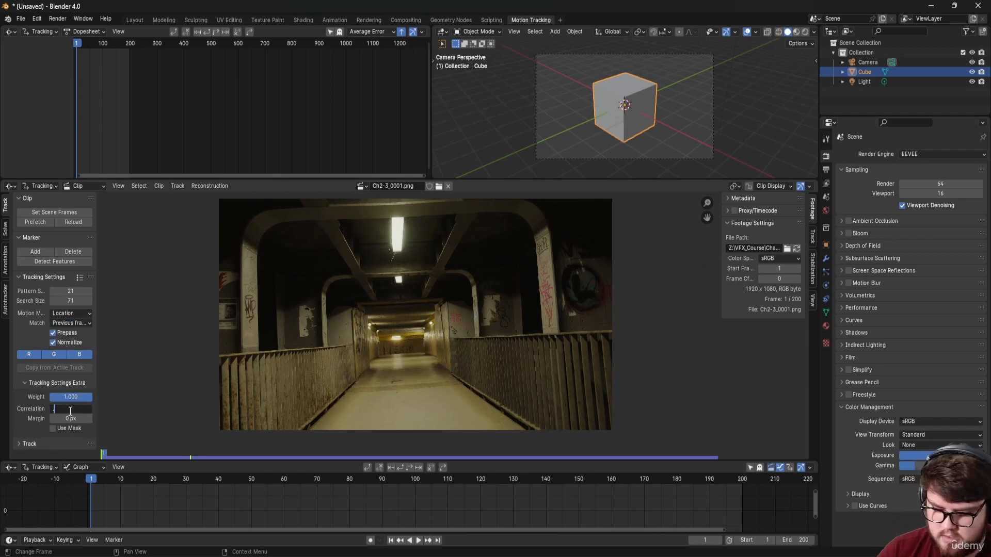
text(0.9)
key(Return)
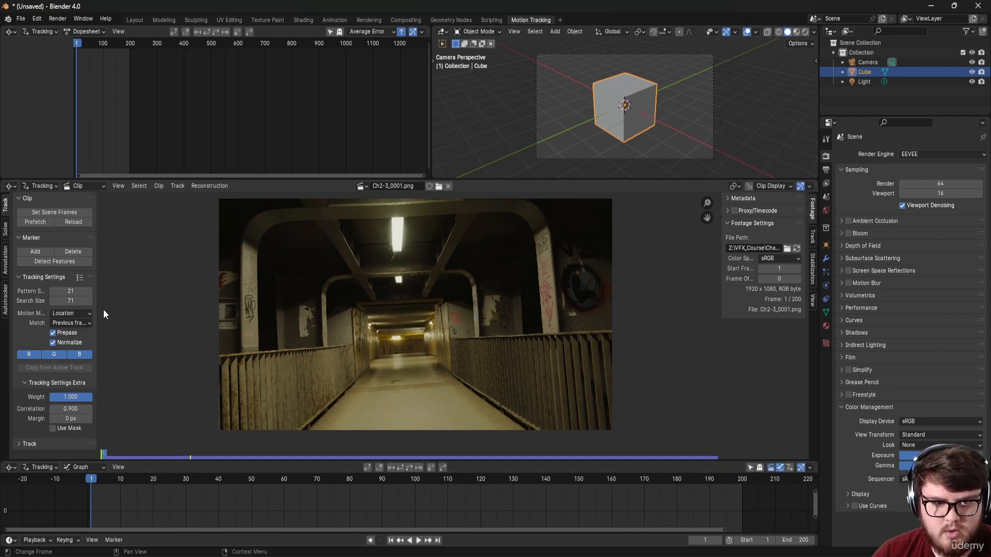
Step: Widen the tracking settings sidebar and make the clip editor taller while scrubbing the shot to frame 59 and back to frame 1
drag(101, 311, 139, 311)
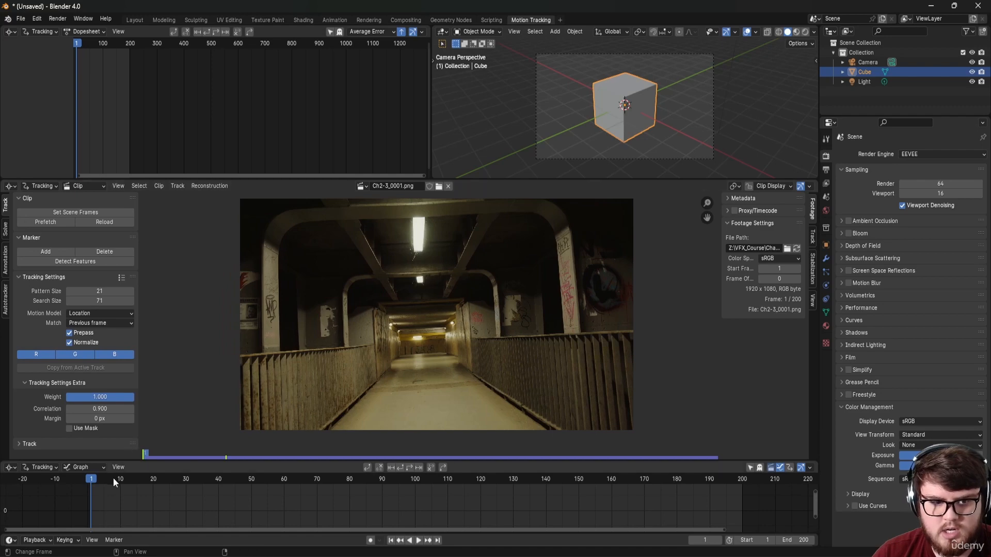
drag(94, 478, 281, 444)
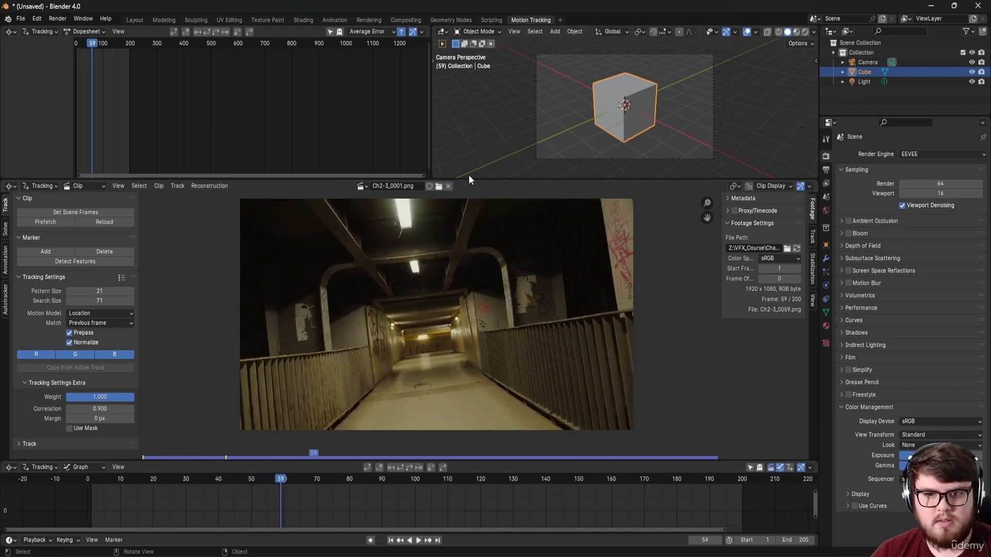
drag(473, 179, 472, 87)
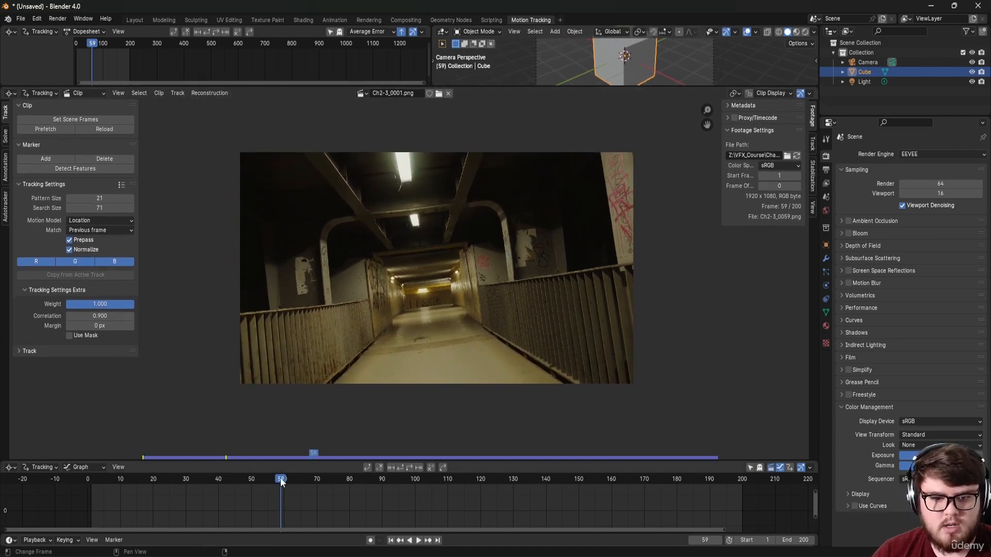
drag(281, 478, 91, 528)
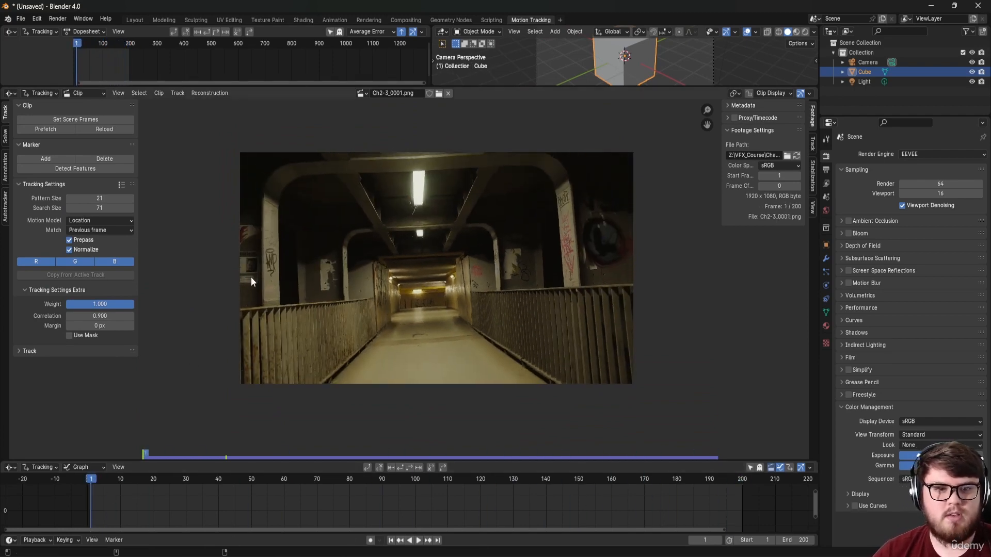
Step: Detect features on frame 1 with a threshold of 0.01 and a distance of 60, and track them forward through the clip
click(112, 220)
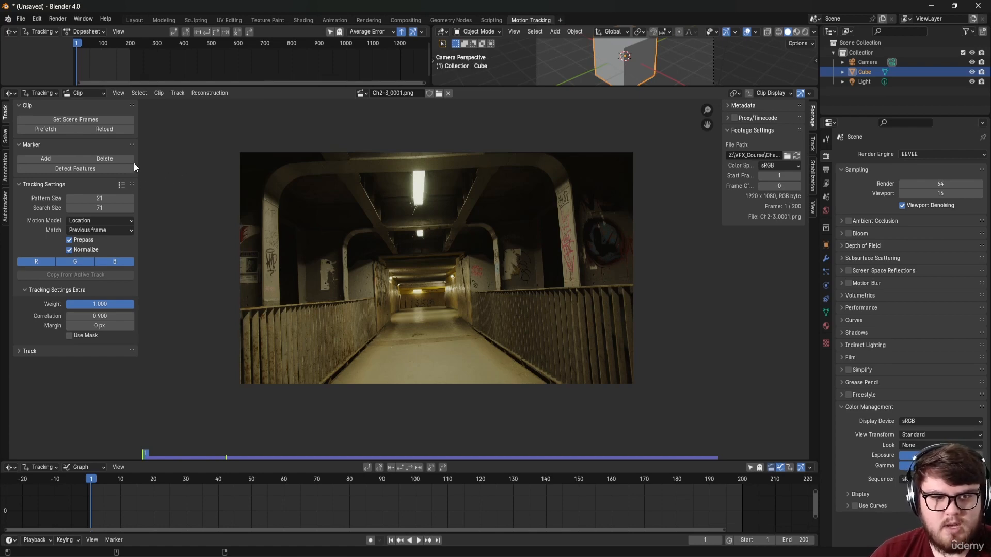
click(98, 169)
click(168, 452)
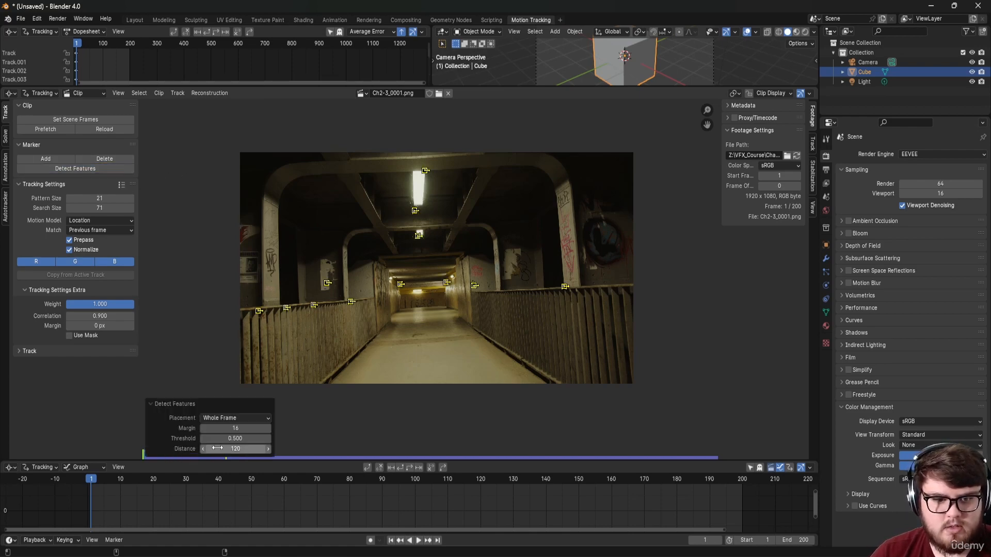
double_click(209, 439)
text(.01)
key(Return)
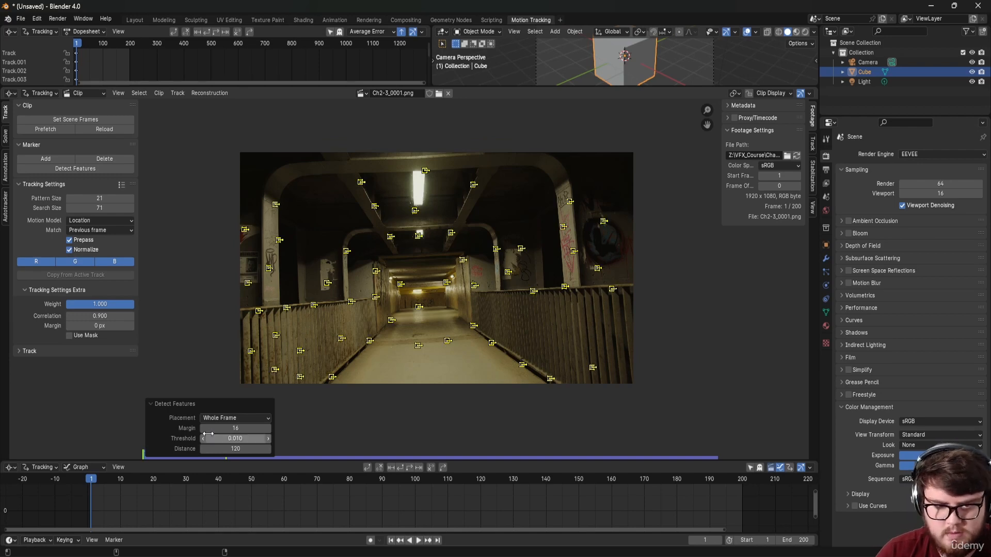
double_click(242, 448)
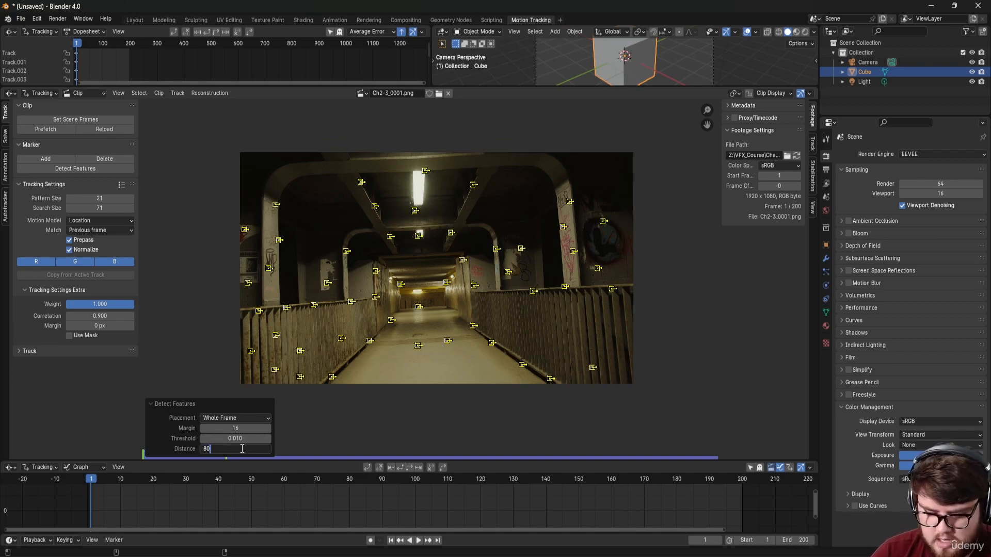
text(80)
key(Return)
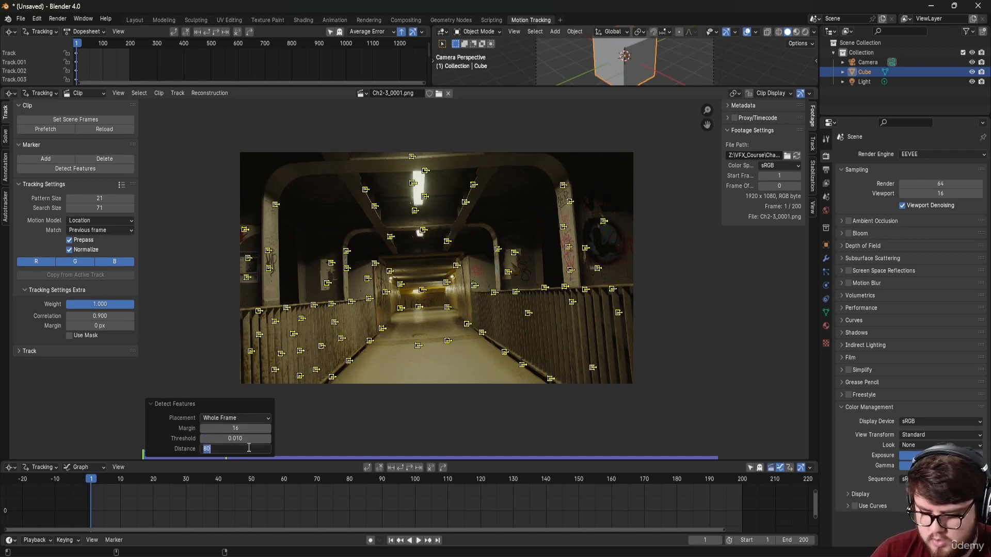
key(Return)
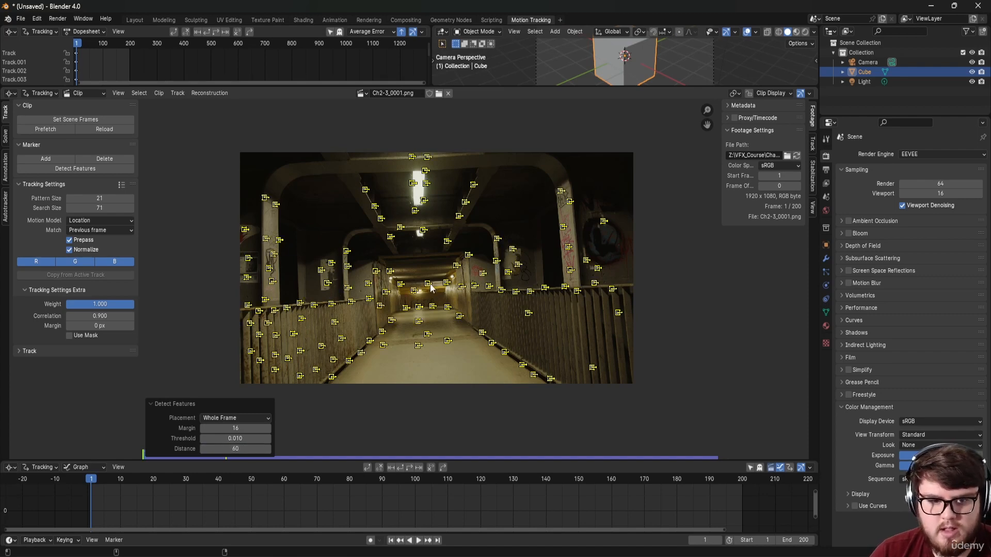
key(ctrl+t)
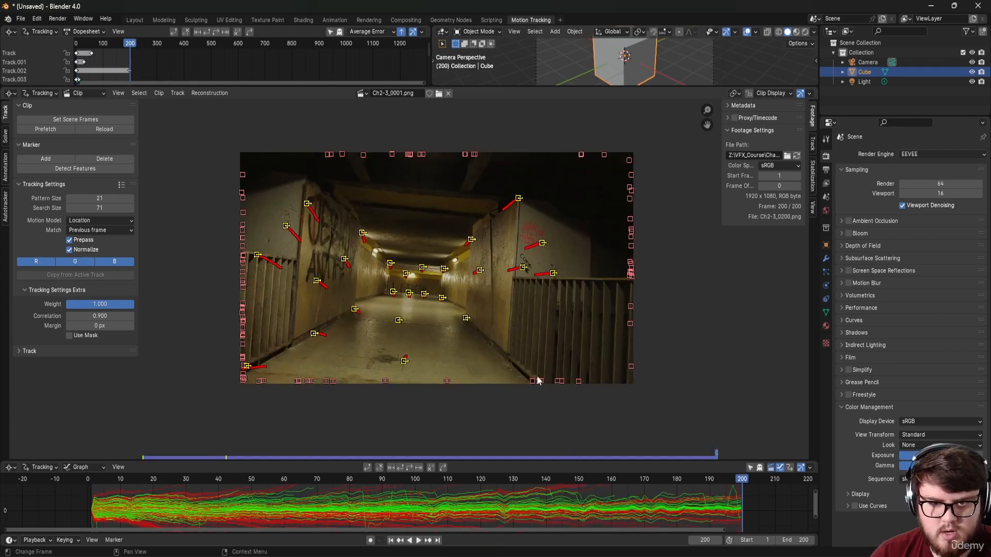
Step: Detect more features at frames 200 and 100, tracking the first set backward and the second in both directions
click(75, 169)
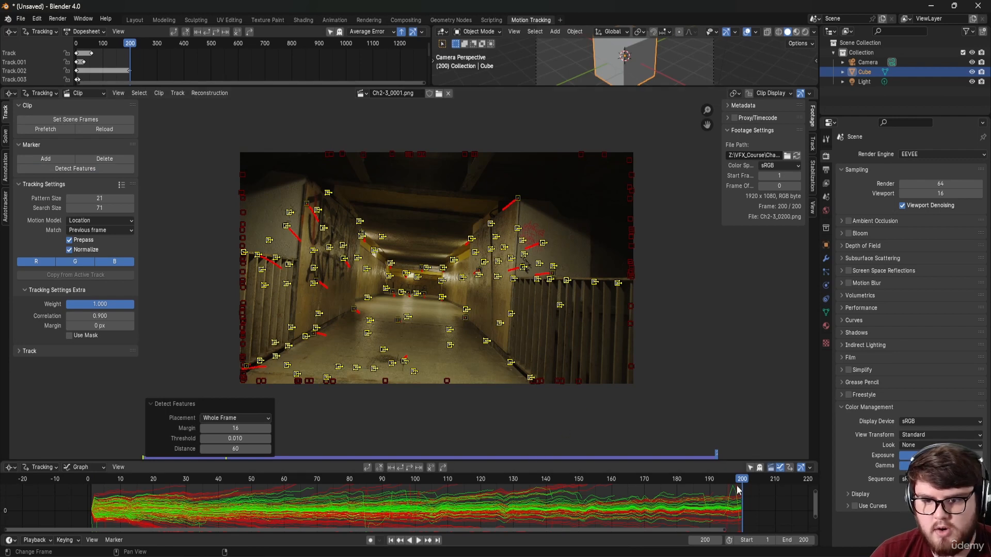
key(ctrl+shift+t)
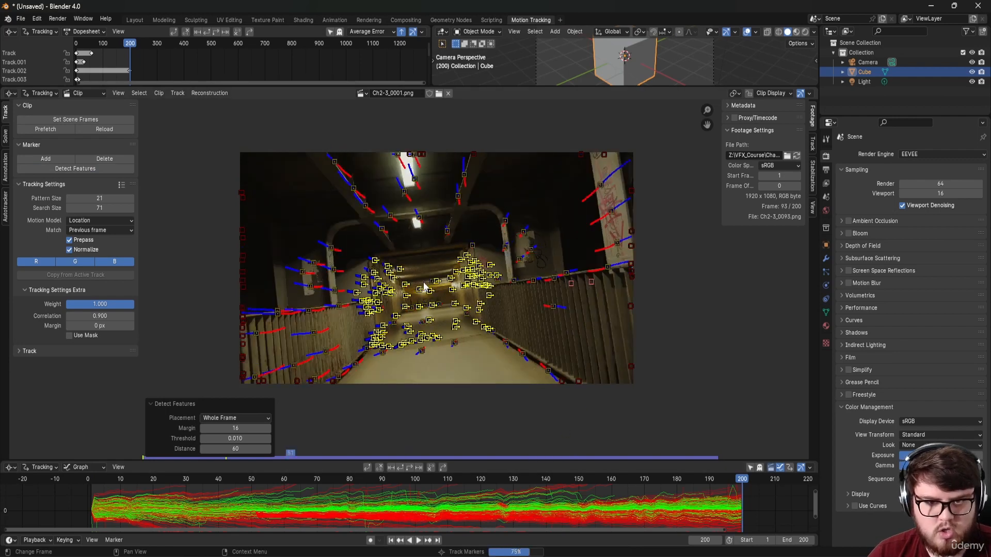
click(418, 476)
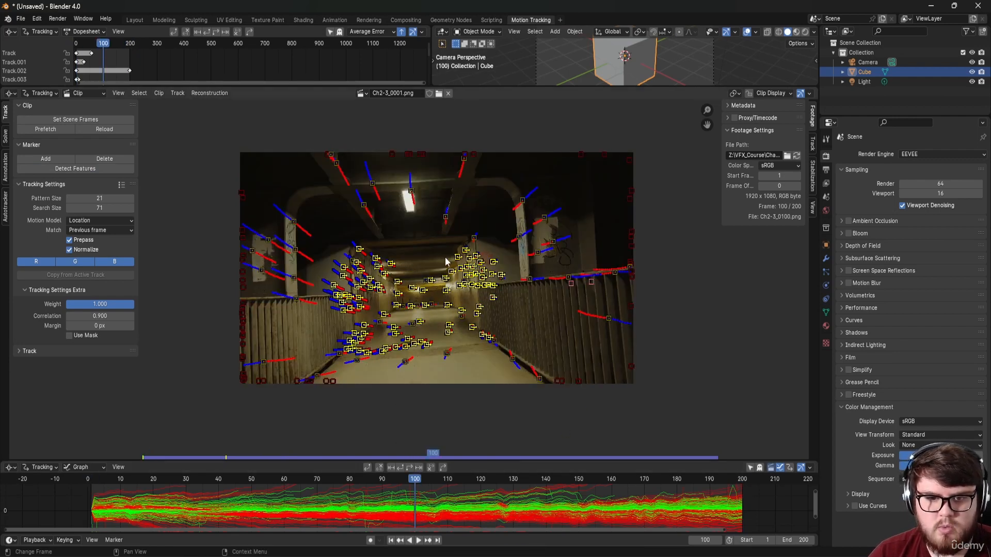
click(114, 169)
key(ctrl+t)
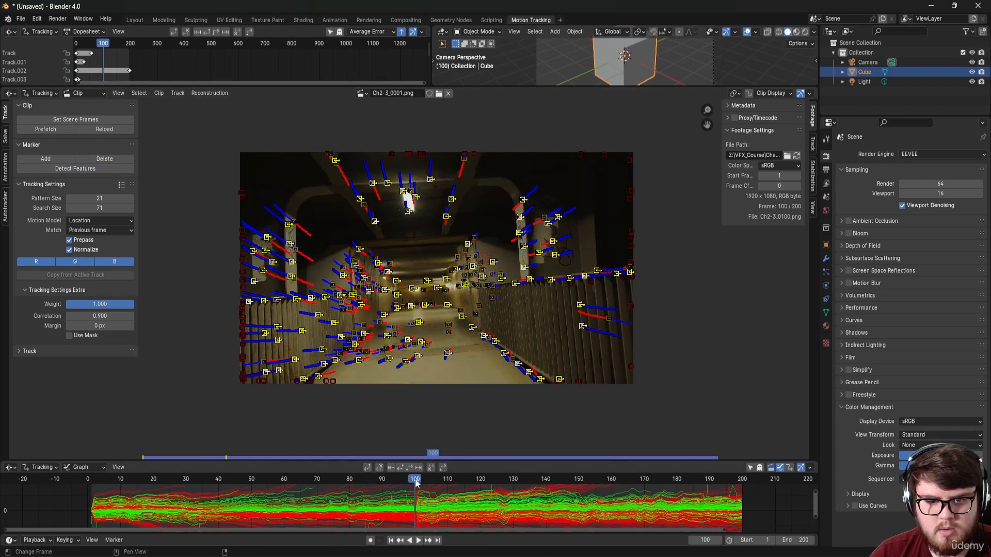
key(shift+Left)
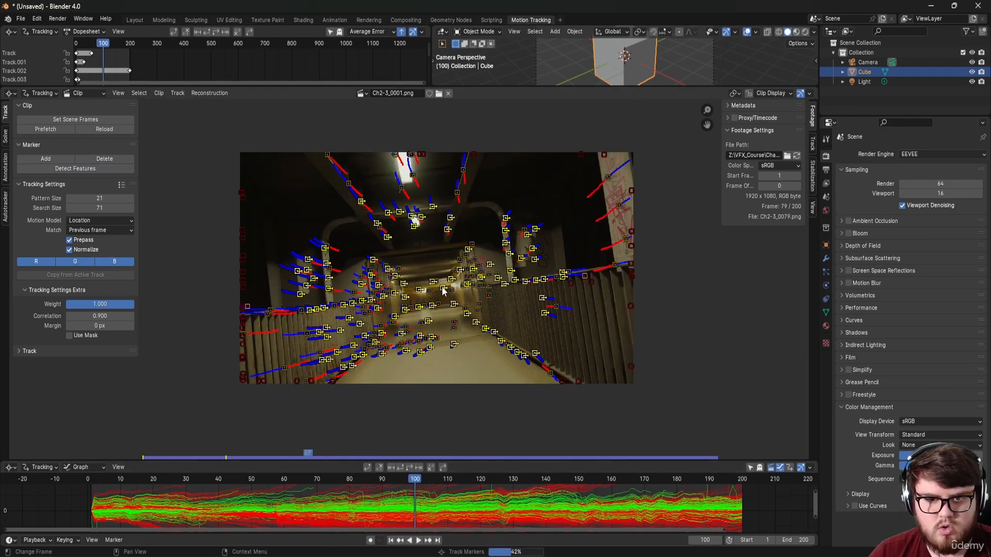
Step: Scrub the tracked shot to frame 129, enlarge the graph editor and select the tall red curve that spikes around frame 90
scroll(437, 281, up, 3)
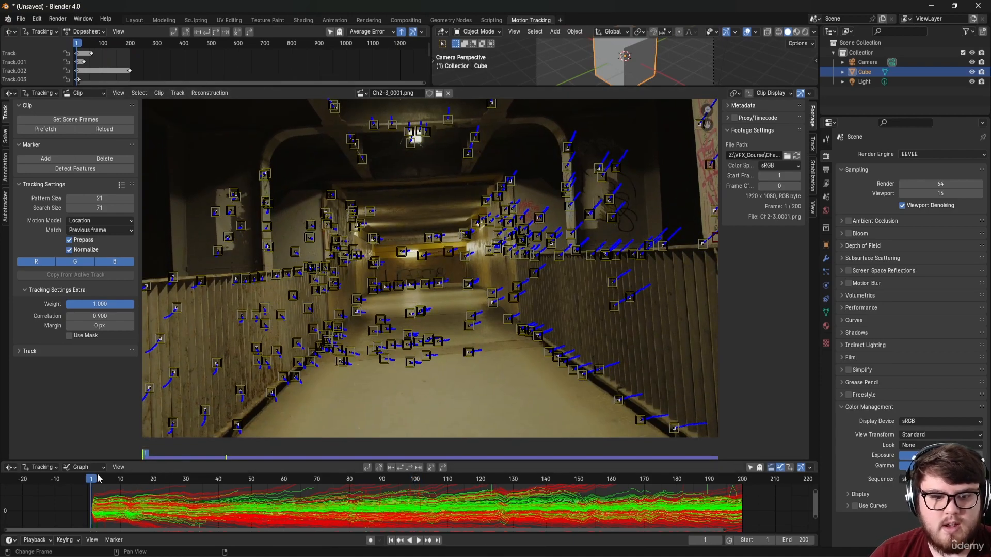
mouse_move(119, 479)
mouse_down()
mouse_move(617, 478)
mouse_move(243, 480)
mouse_move(597, 480)
mouse_move(252, 488)
mouse_move(568, 479)
mouse_move(512, 485)
mouse_move(533, 380)
mouse_move(538, 235)
mouse_move(537, 244)
mouse_up()
middle_drag(510, 334, 401, 513)
middle_drag(404, 423, 422, 492)
click(302, 387)
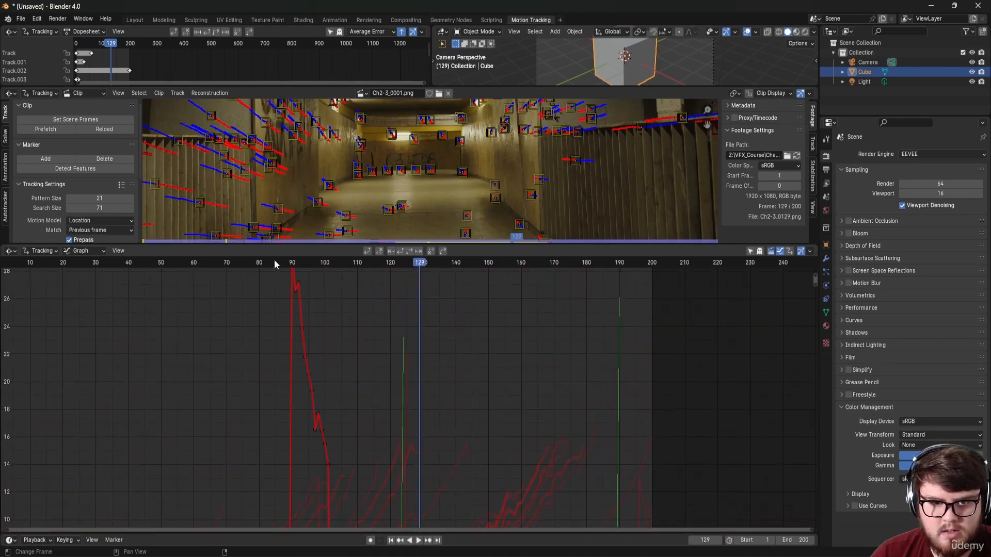
Step: Check the selected track's marker in the clip between frames 87 and 96, and delete its spiking curve near frame 90
drag(280, 261, 296, 261)
key(KP_Decimal)
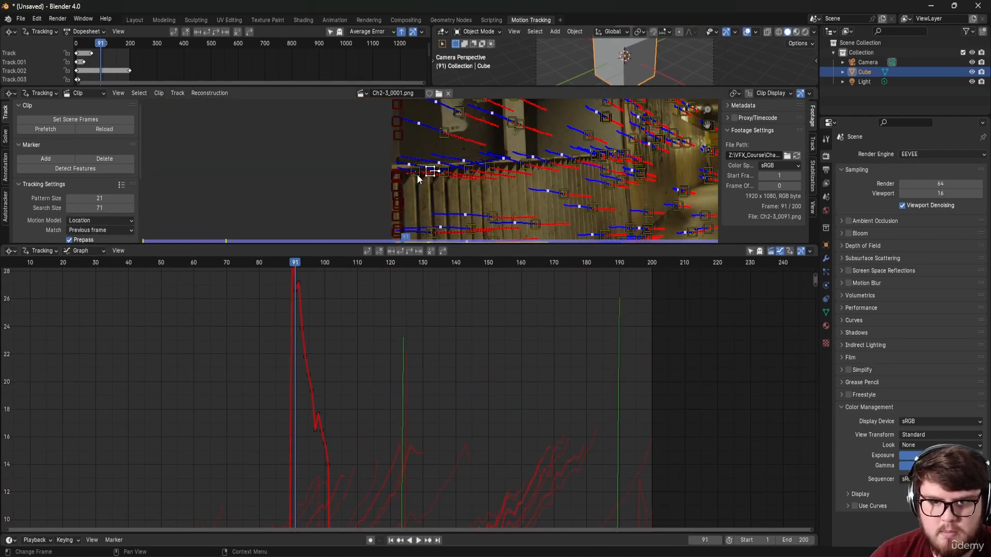
scroll(413, 189, up, 4)
click(282, 262)
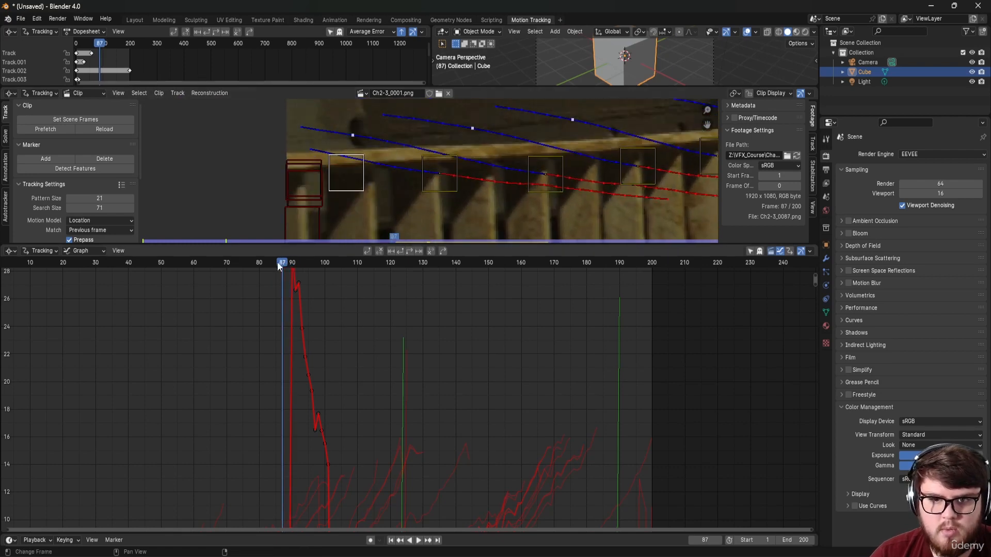
drag(277, 262, 311, 279)
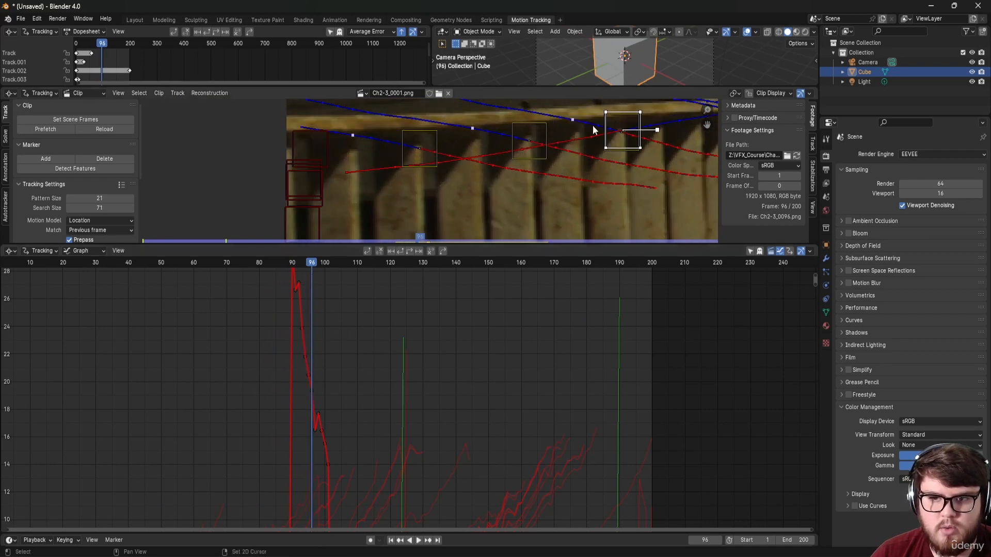
middle_drag(594, 133, 487, 181)
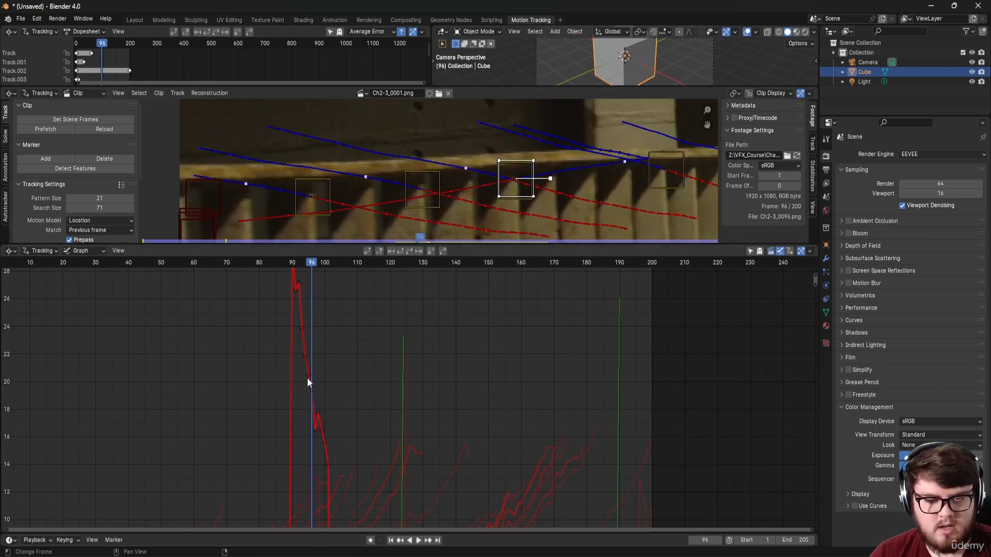
key(x)
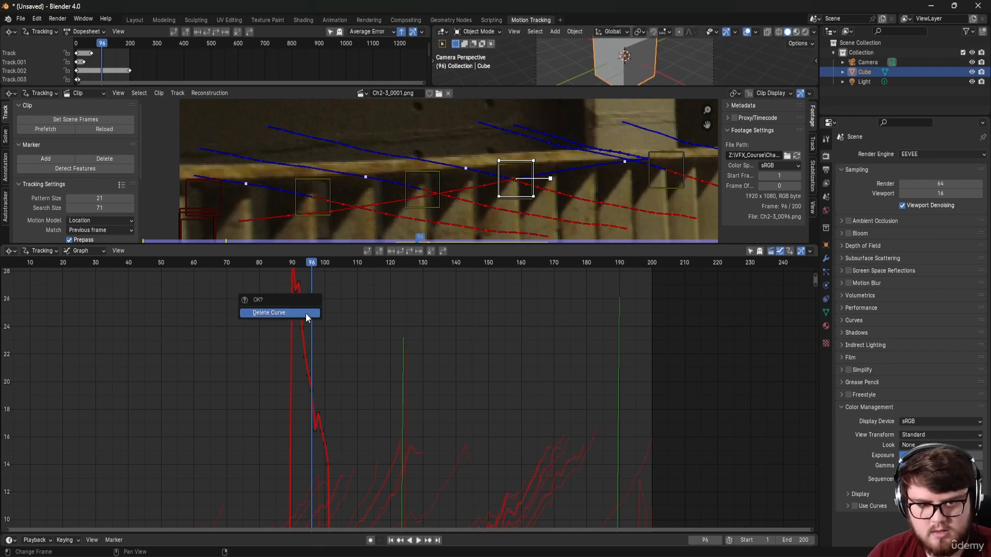
click(305, 314)
Step: Delete the two stray curves that spike upward around frame 124 in the graph
middle_drag(352, 370, 276, 305)
click(327, 330)
key(x)
click(326, 330)
click(331, 332)
key(x)
click(331, 331)
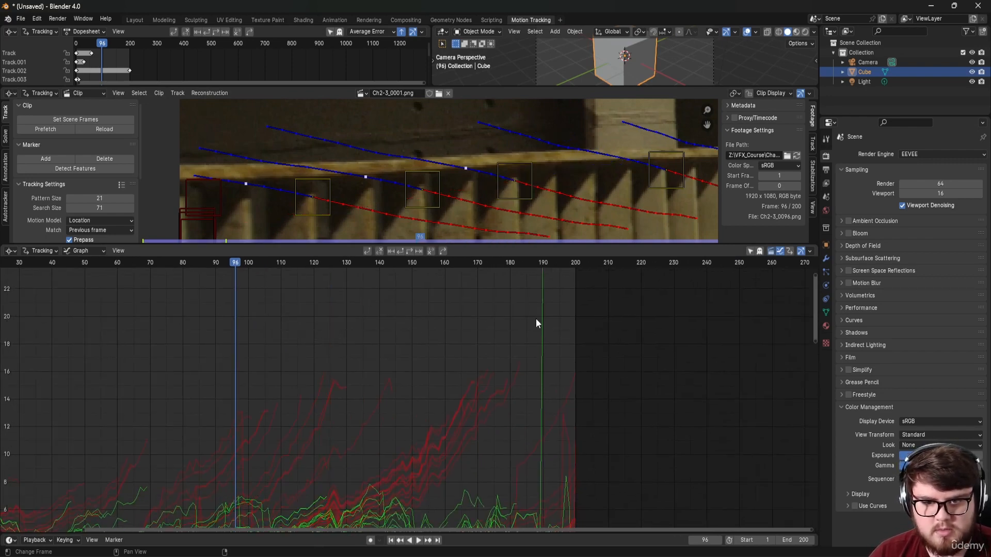
Step: Delete the green curve spiking at frame 190 and the red curve that jumps near frame 182 and climbs to frame 200
click(537, 319)
key(x)
click(534, 322)
scroll(521, 362, down, 3)
click(525, 423)
key(x)
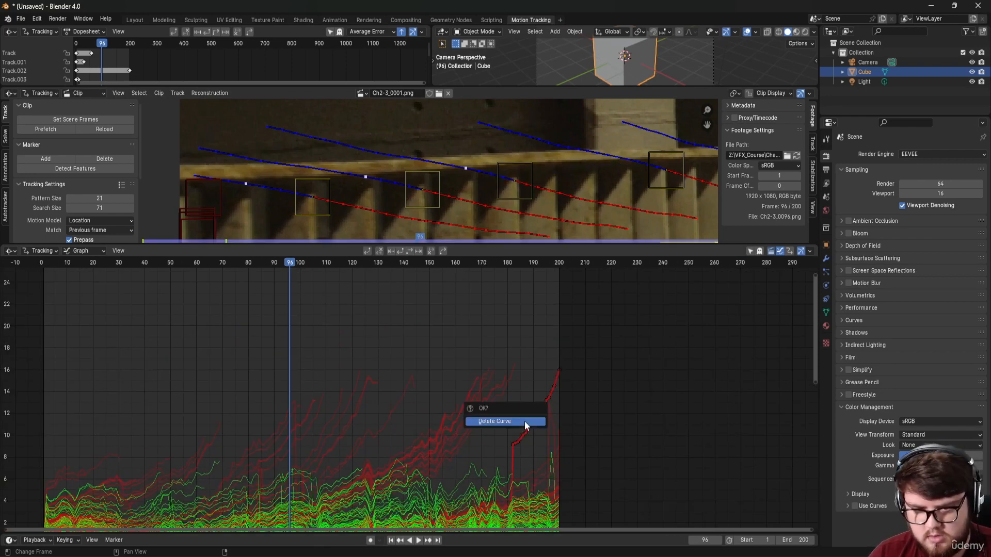
click(526, 424)
Step: Delete the two green curves that spike downward near frames 1 and 35 in the graph
middle_drag(527, 424, 543, 270)
scroll(365, 411, down, 2)
middle_drag(329, 428, 429, 323)
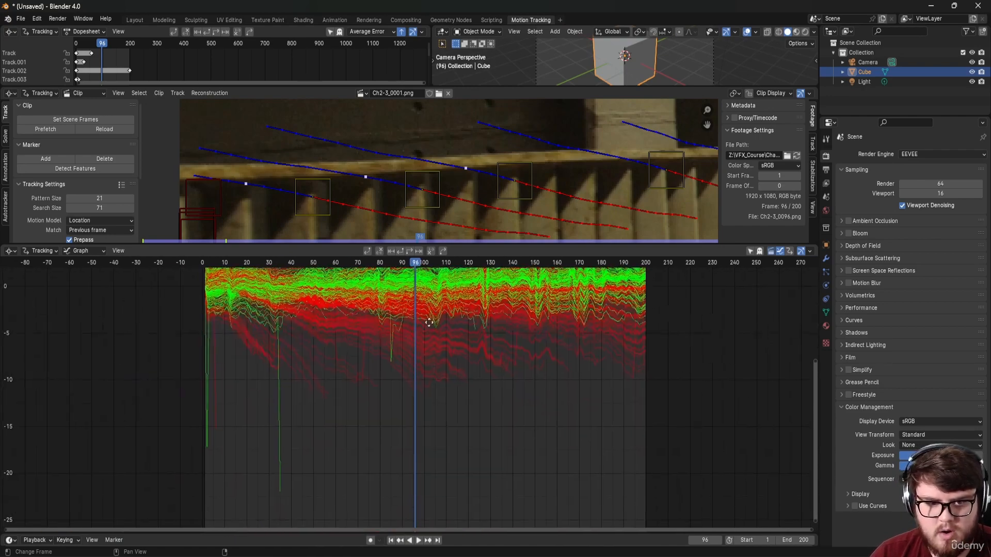
click(212, 402)
key(x)
click(212, 402)
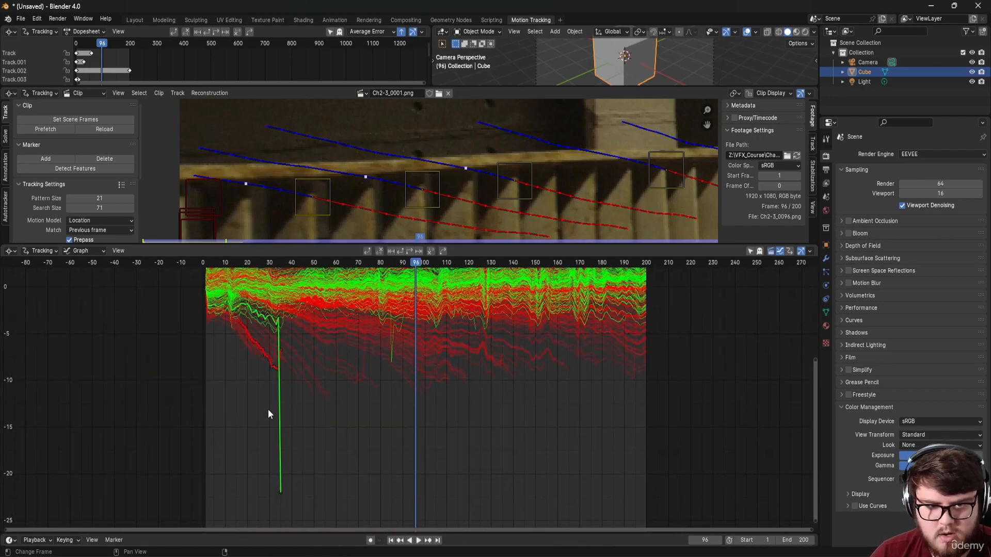
click(279, 409)
key(x)
click(277, 409)
middle_drag(349, 381, 341, 420)
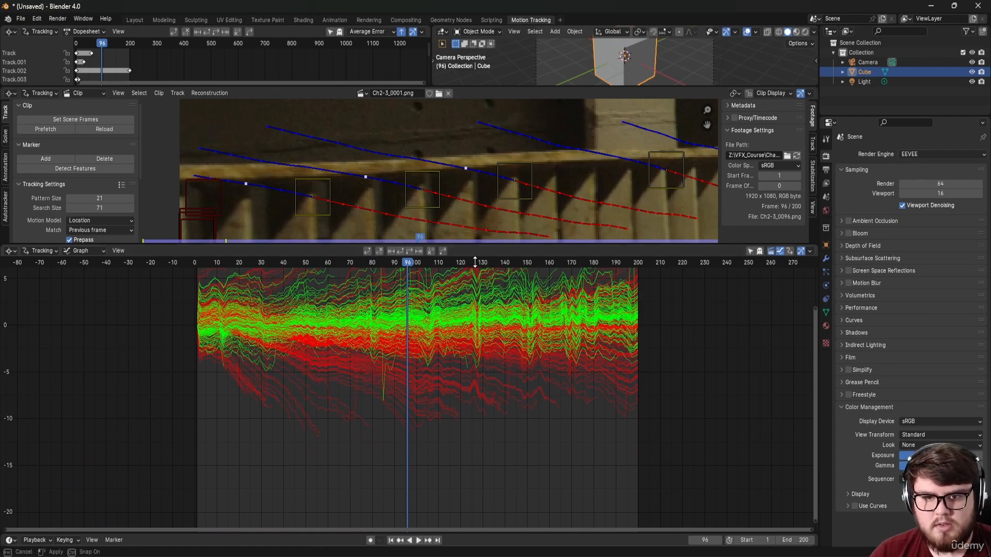
Step: Shrink the graph editor to enlarge the clip editor, and zoom out to show the whole frame
drag(471, 250, 486, 467)
scroll(604, 295, down, 3)
scroll(604, 296, down, 3)
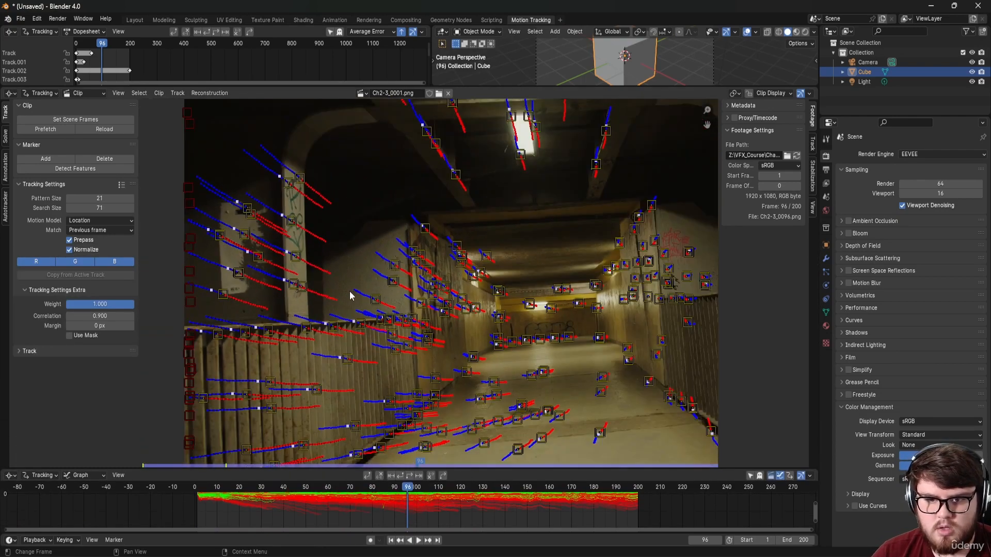
Step: Scrub to frame 110 to compare the camera movement, and set the solve's Keyframe A to 70 and Keyframe B to 110
click(5, 137)
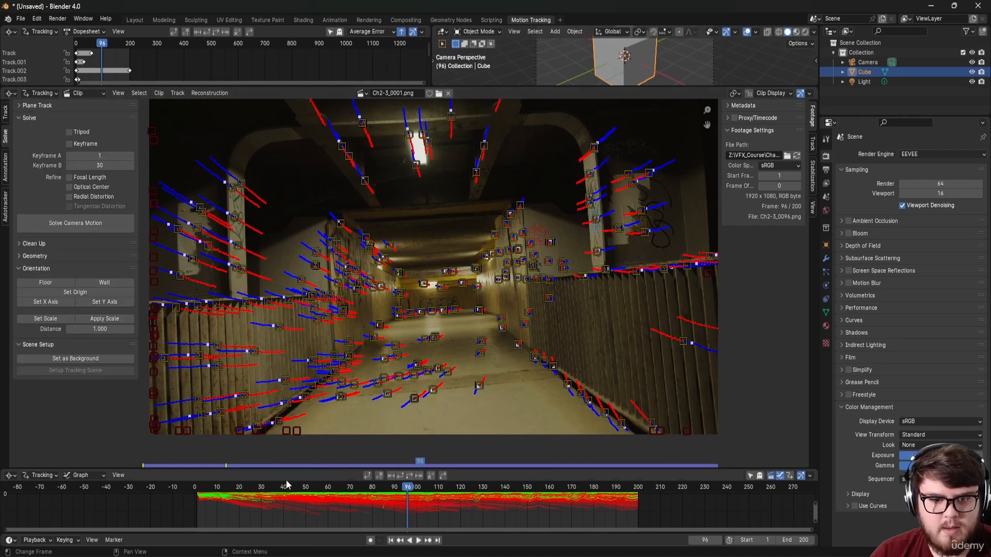
drag(283, 487, 439, 498)
click(105, 155)
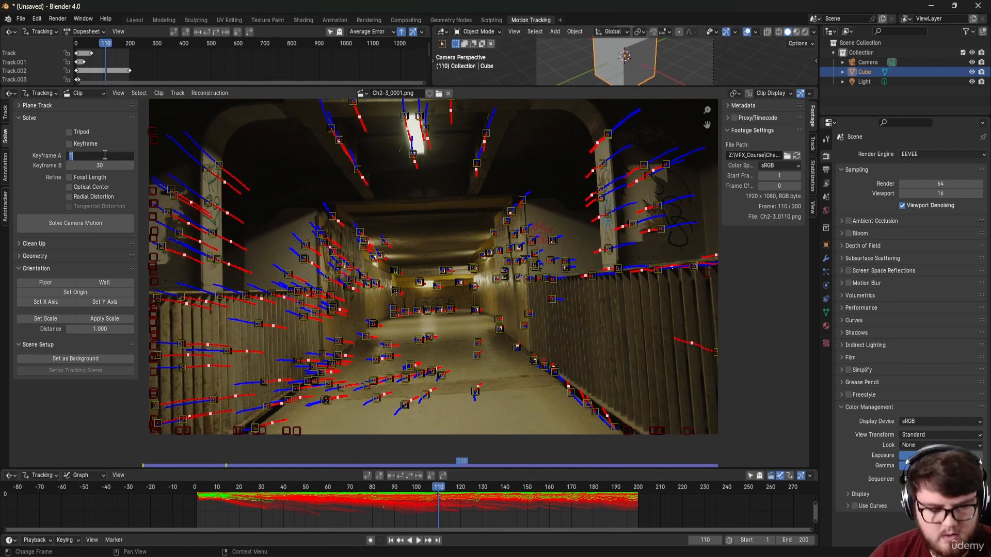
text(70)
key(Tab)
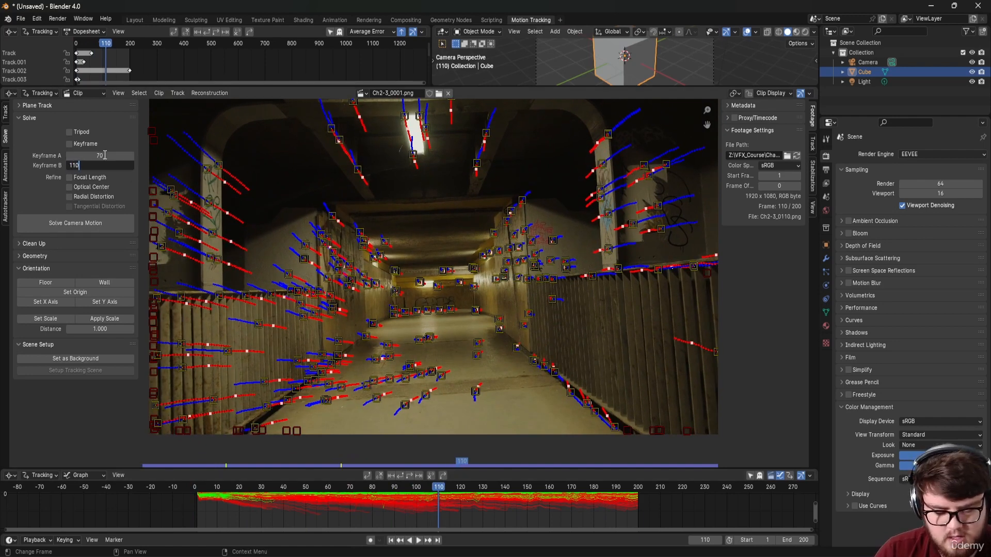
key(Return)
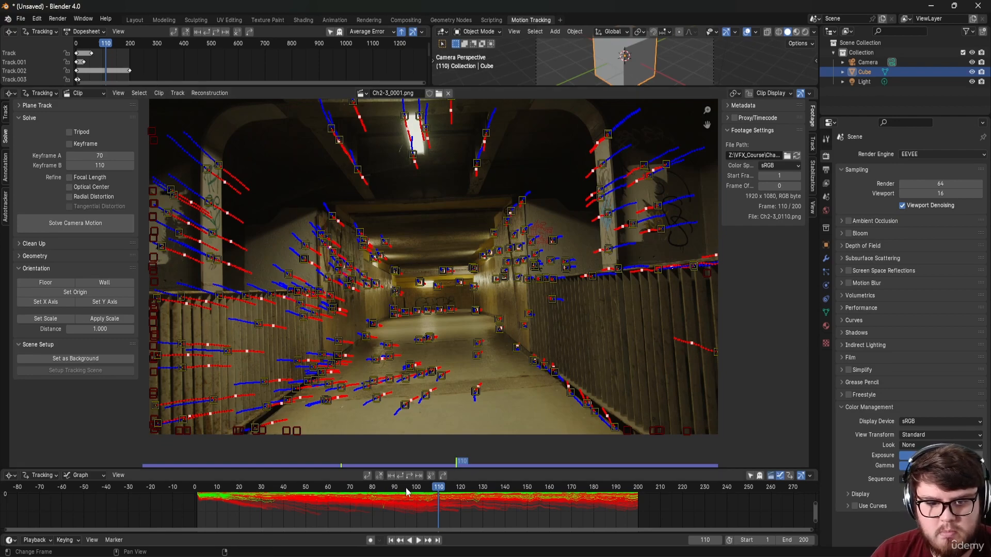
Step: Go to frame 96, enable refining of Focal Length, Optical Center and Radial Distortion, and solve the camera motion
drag(406, 492, 386, 492)
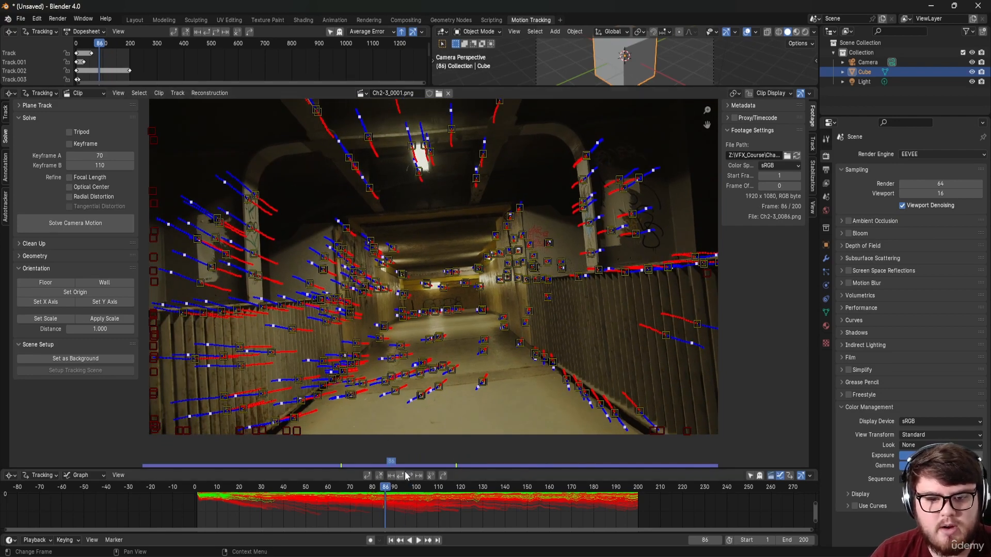
mouse_move(398, 496)
mouse_down()
mouse_move(365, 499)
mouse_move(436, 501)
mouse_move(395, 505)
mouse_move(408, 503)
mouse_up()
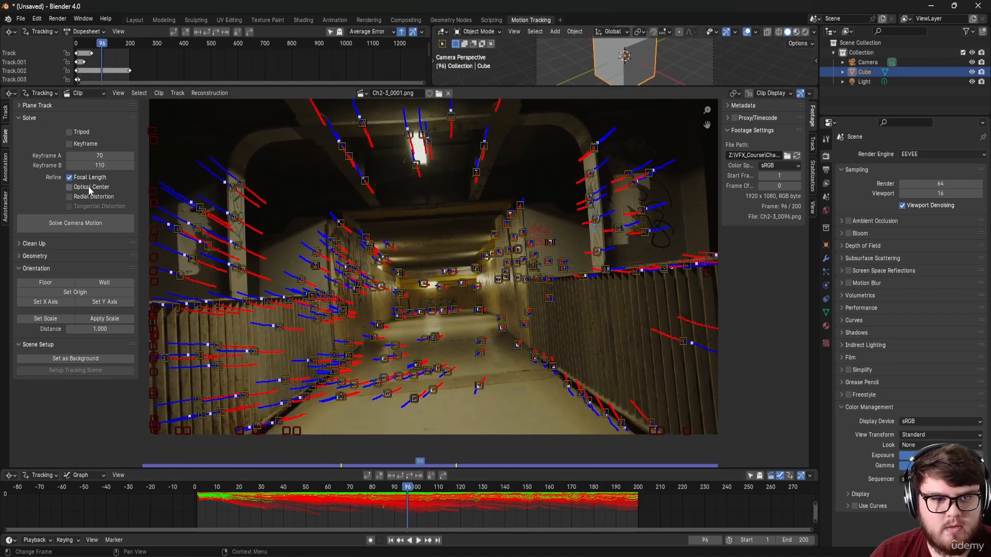
click(94, 222)
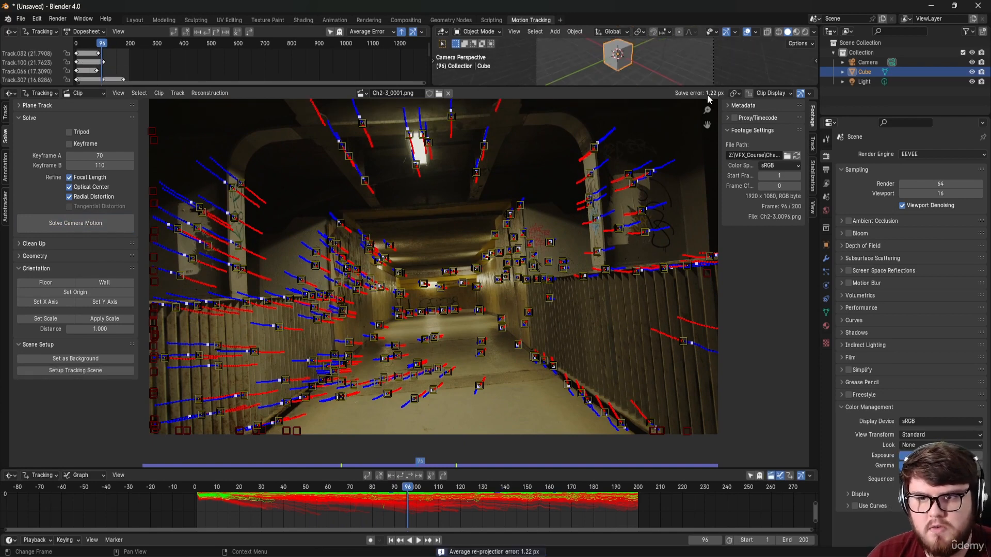
Step: Select tracks with Clean Tracks at a reprojection error of 1.030, delete them and solve the camera motion again
click(29, 243)
click(72, 290)
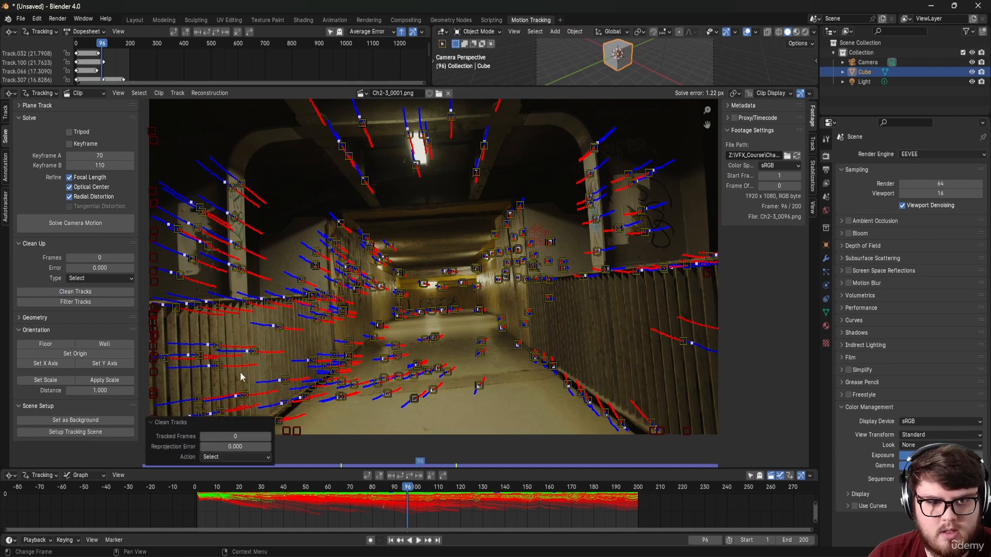
drag(230, 447, 255, 447)
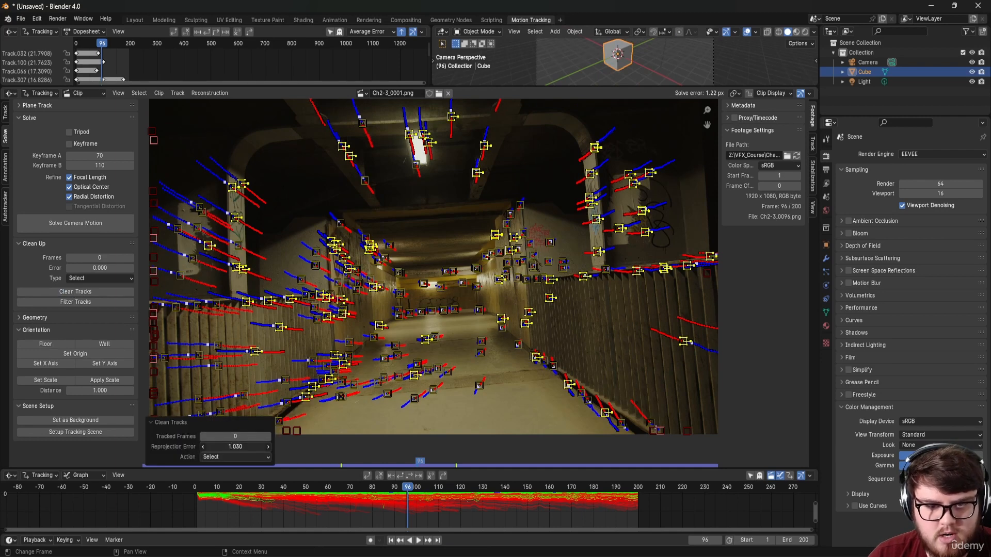
key(x)
click(354, 283)
click(119, 224)
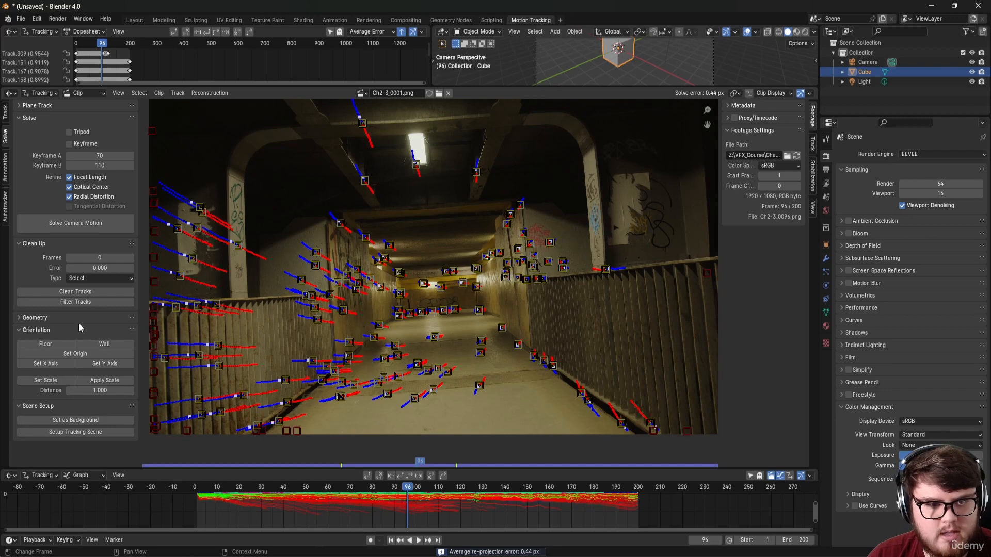
Step: Clean out the tracks above a reprojection error of 0.680 by deleting them, and re-solve the camera motion
click(72, 292)
mouse_move(228, 443)
mouse_down()
mouse_move(245, 443)
mouse_move(222, 442)
mouse_up()
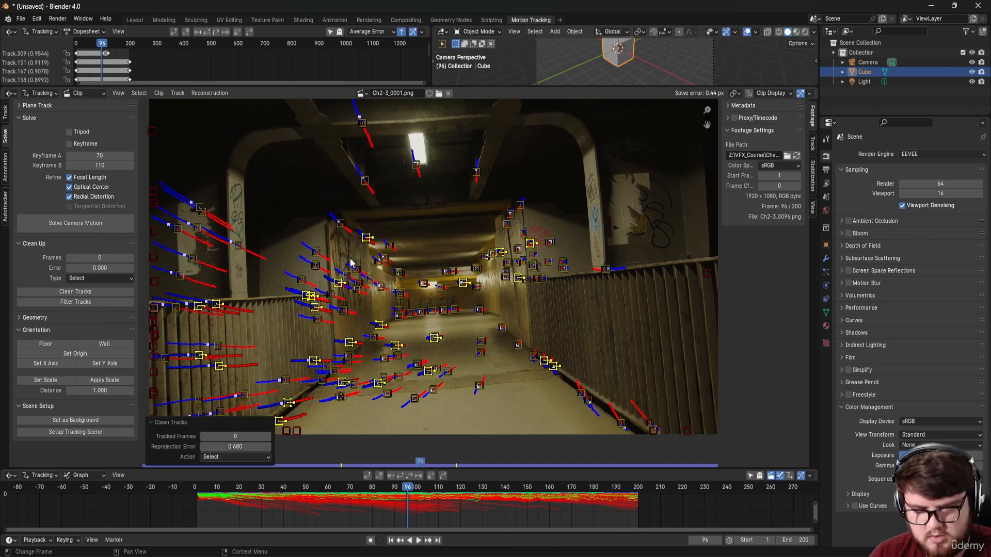
key(Delete)
click(126, 229)
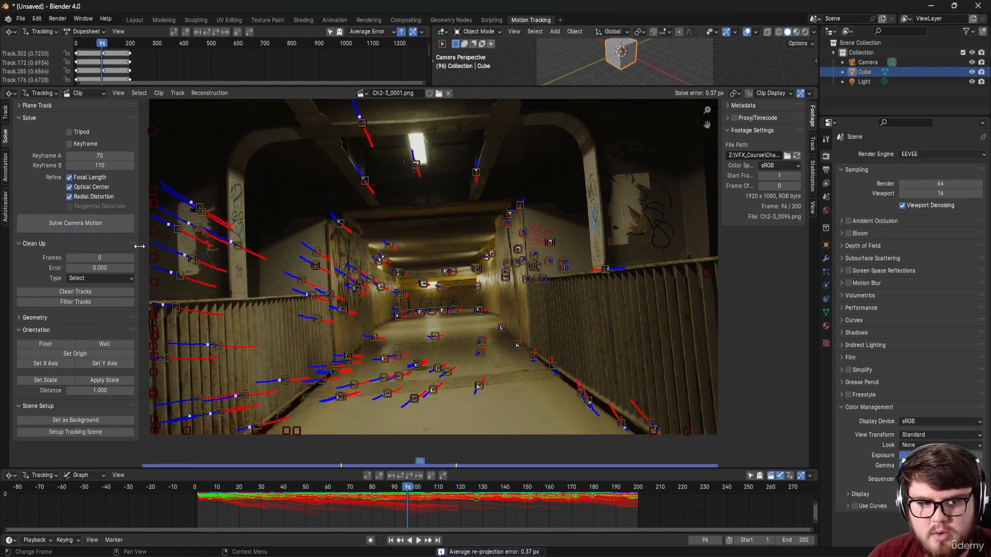
Step: Select the tracks above a reprojection error of 0.510, delete them and re-solve the camera motion
click(73, 291)
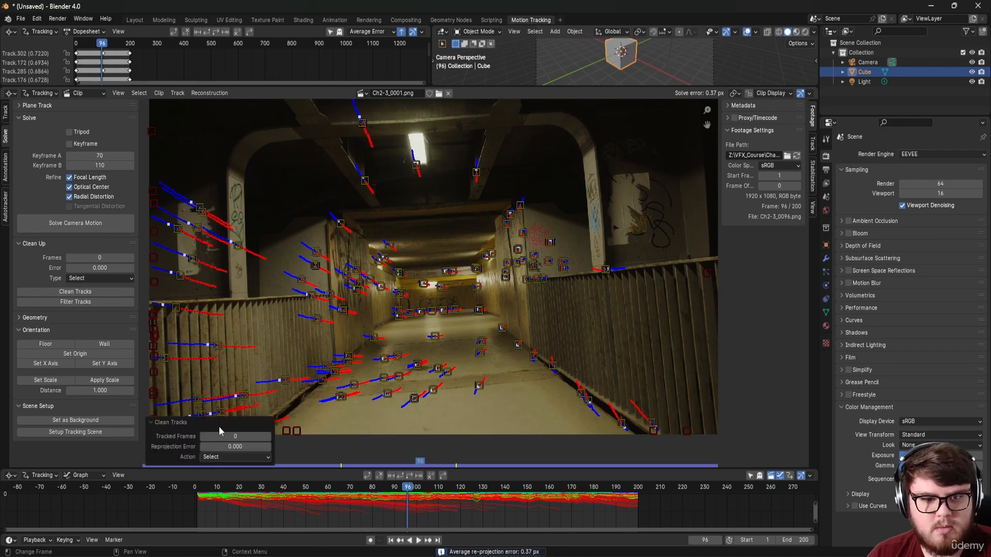
drag(243, 447, 264, 447)
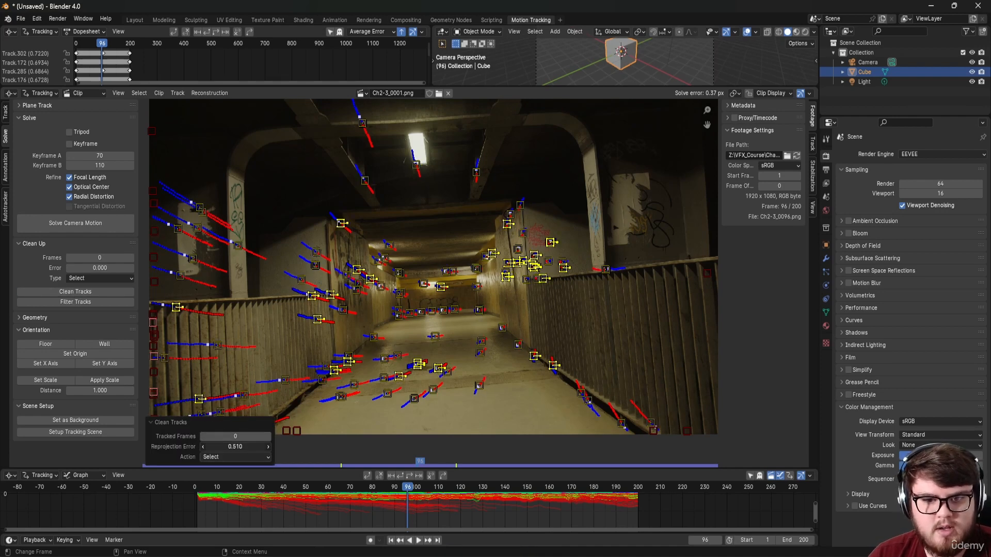
key(x)
click(325, 264)
click(100, 231)
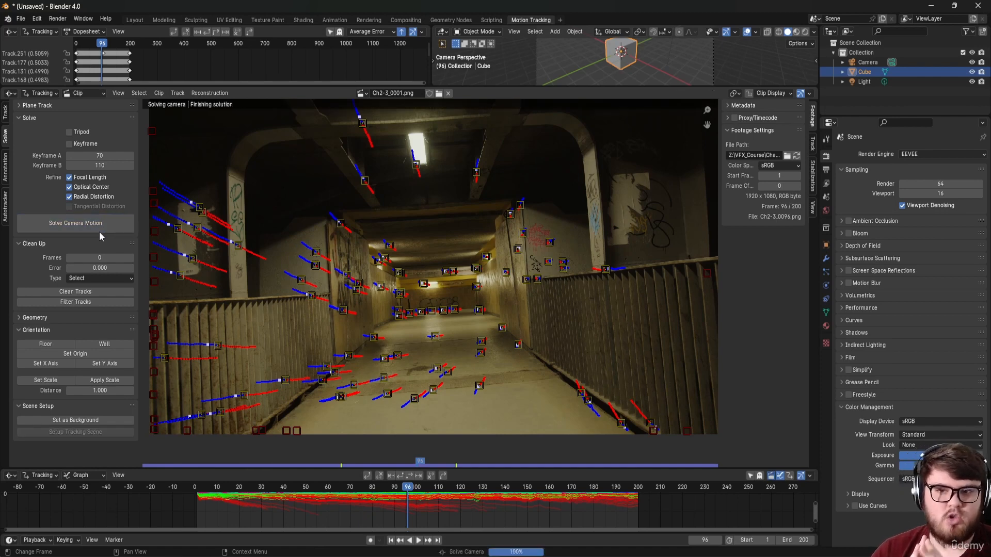
Step: Run Clean Tracks with a tighter reprojection error threshold, delete the selected tracks and solve the camera again
click(86, 291)
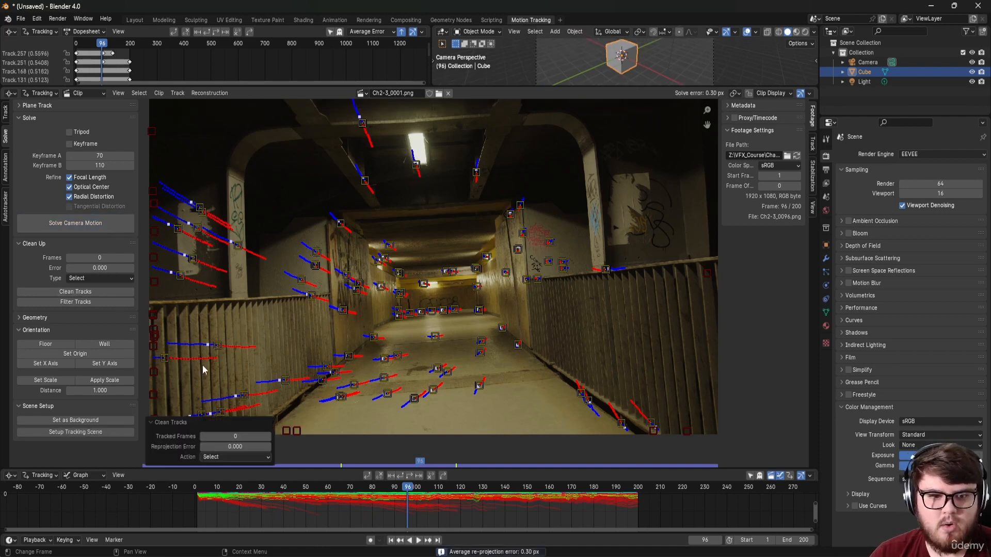
mouse_move(234, 446)
mouse_down()
mouse_move(250, 447)
mouse_move(229, 446)
mouse_move(231, 432)
mouse_up()
key(Delete)
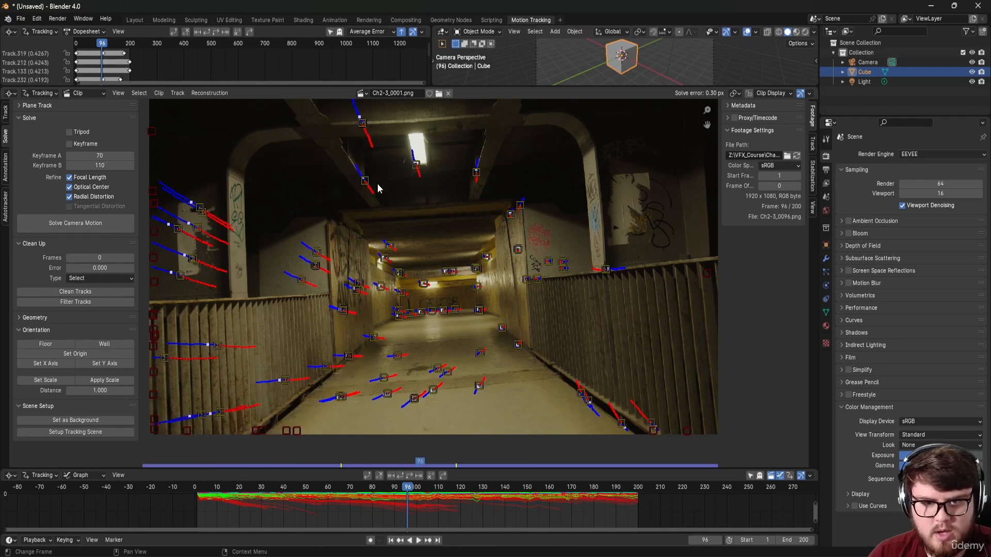
click(76, 221)
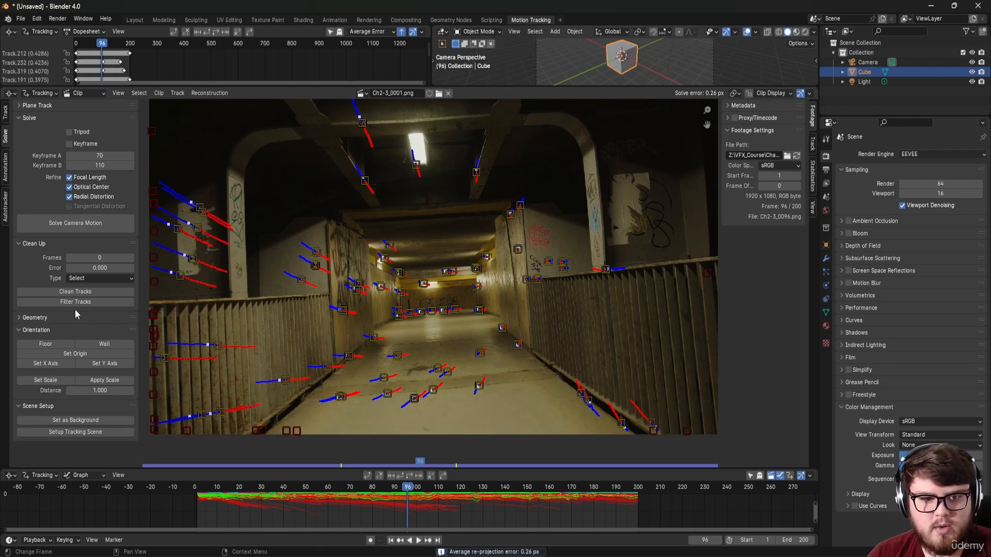
Step: Lower the Clean Tracks reprojection error below 0.410, delete the selected tracks and re-solve the camera motion
click(73, 293)
drag(235, 447, 231, 446)
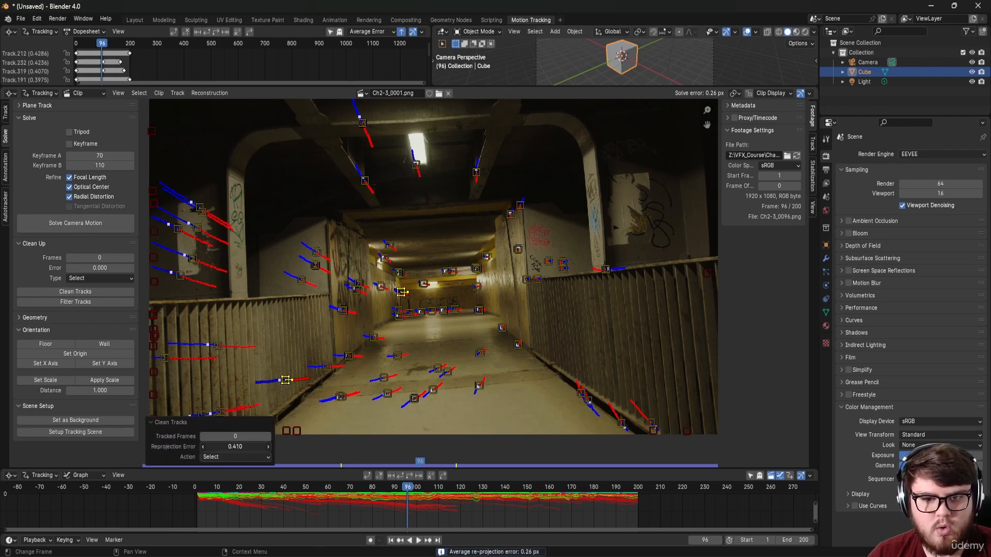
key(Delete)
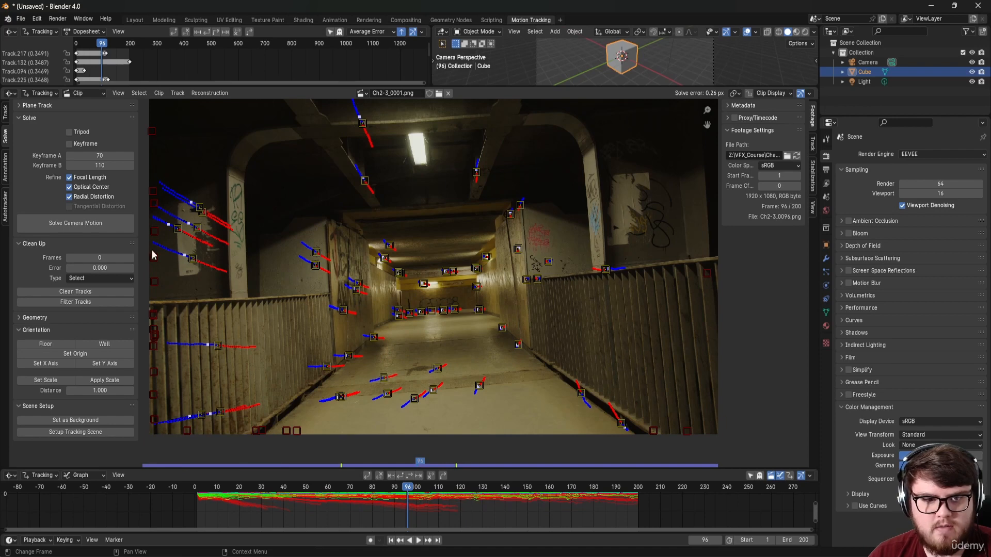
click(85, 225)
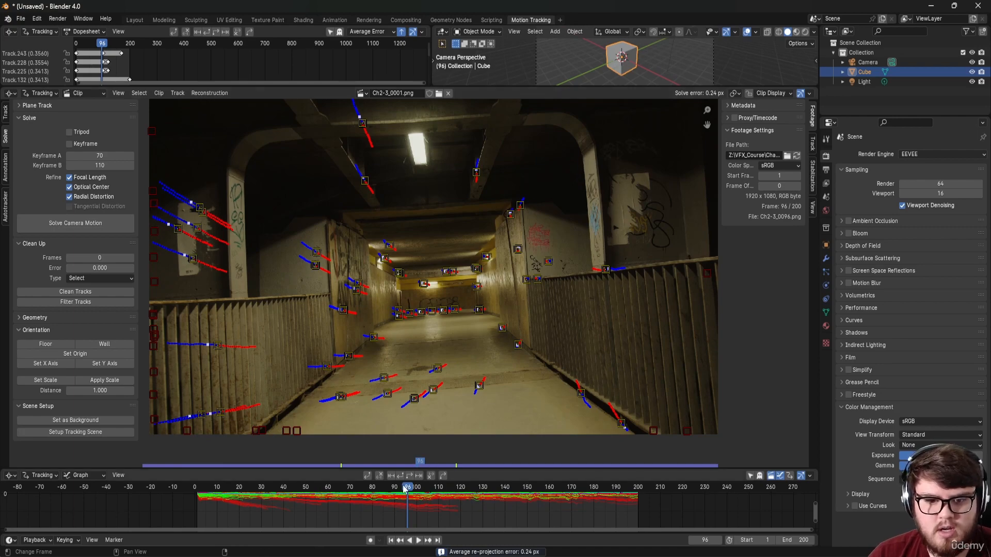
Step: Scrub back to frame 19 to review the remaining markers, and set up the tracking scene from the solve
drag(407, 493, 237, 500)
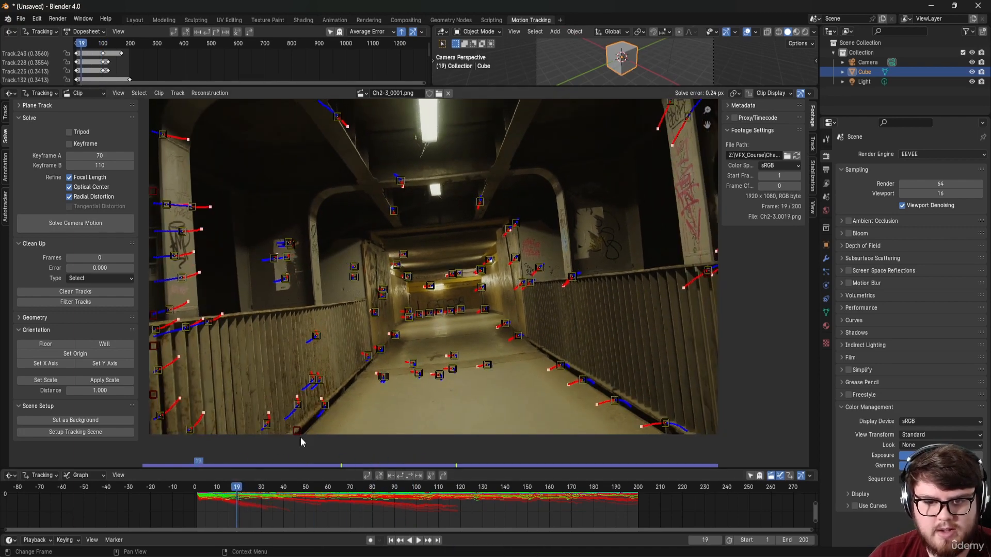
scroll(434, 354, up, 2)
middle_drag(462, 335, 420, 369)
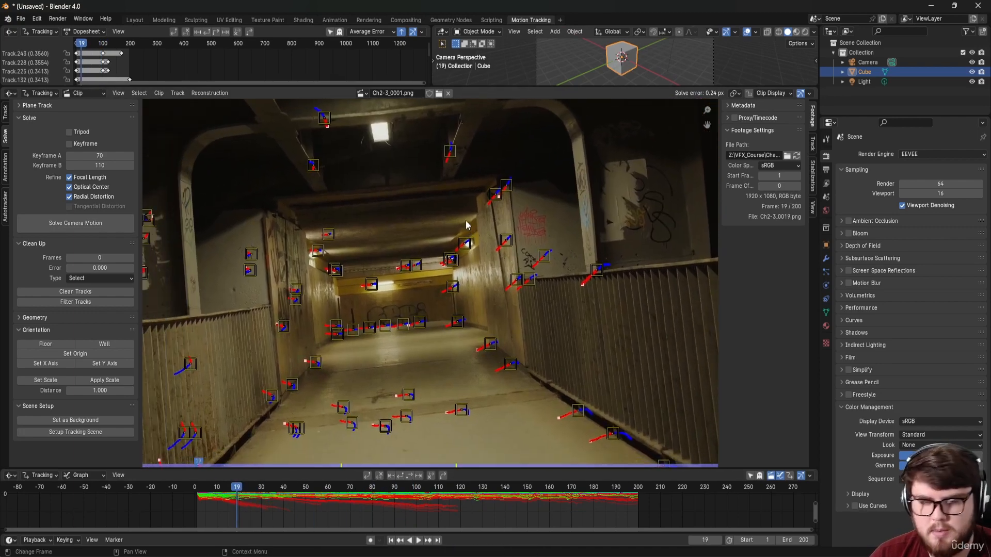
click(78, 432)
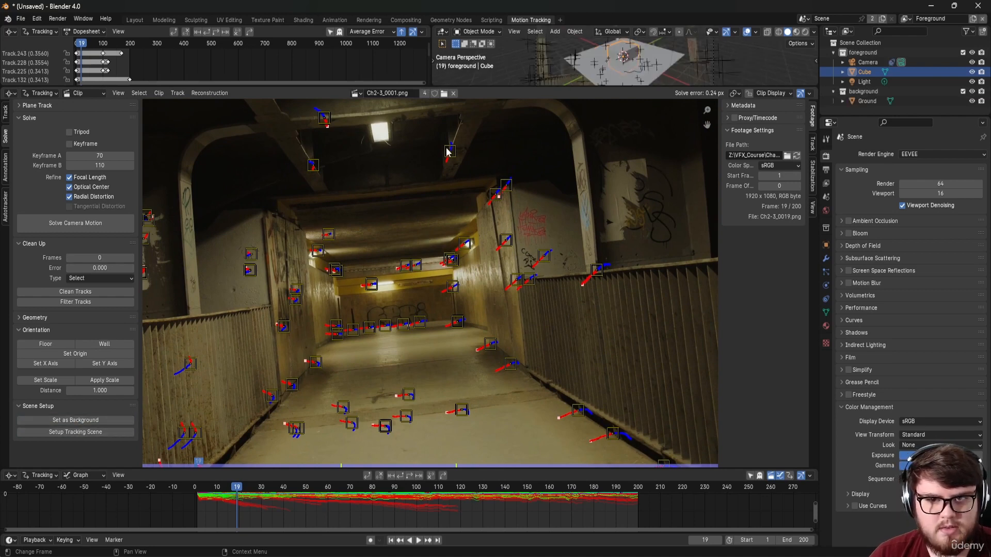
Step: Enlarge the 3D viewport area above the clip editor and move the playhead to frame 11
drag(491, 88, 518, 252)
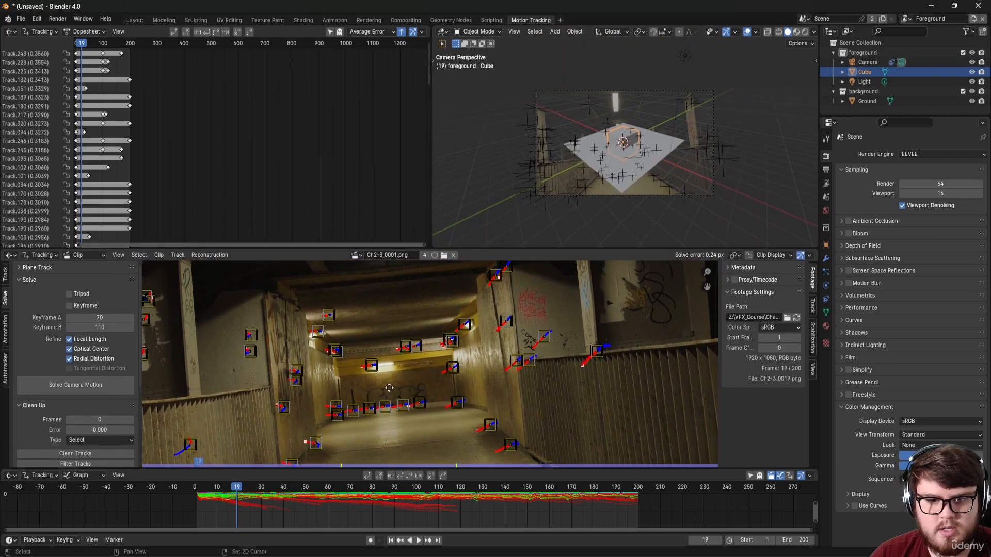
middle_drag(443, 326, 442, 288)
scroll(401, 350, up, 1)
middle_drag(429, 380, 396, 385)
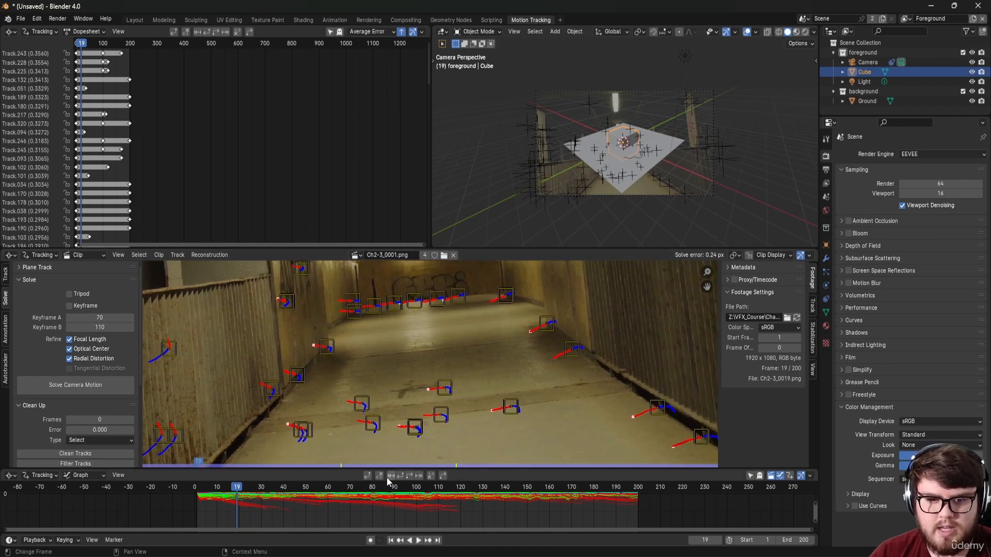
mouse_move(248, 485)
mouse_down()
mouse_move(317, 497)
mouse_move(219, 503)
mouse_up()
Step: Set the floor plane from three widely spaced markers on the tunnel ground near the floor seam
click(366, 422)
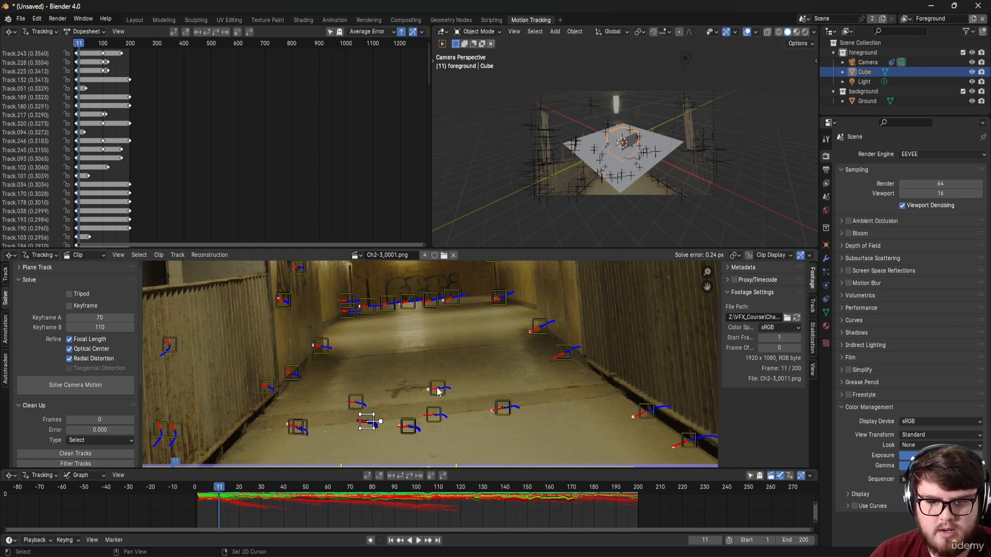
shift+click(438, 390)
shift+click(503, 408)
scroll(55, 444, down, 4)
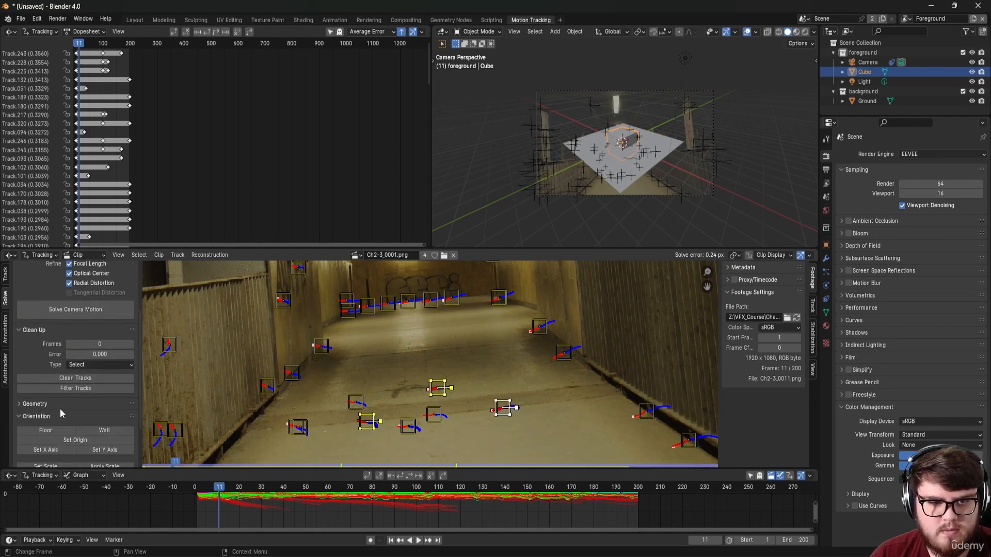
scroll(60, 408, down, 2)
click(58, 394)
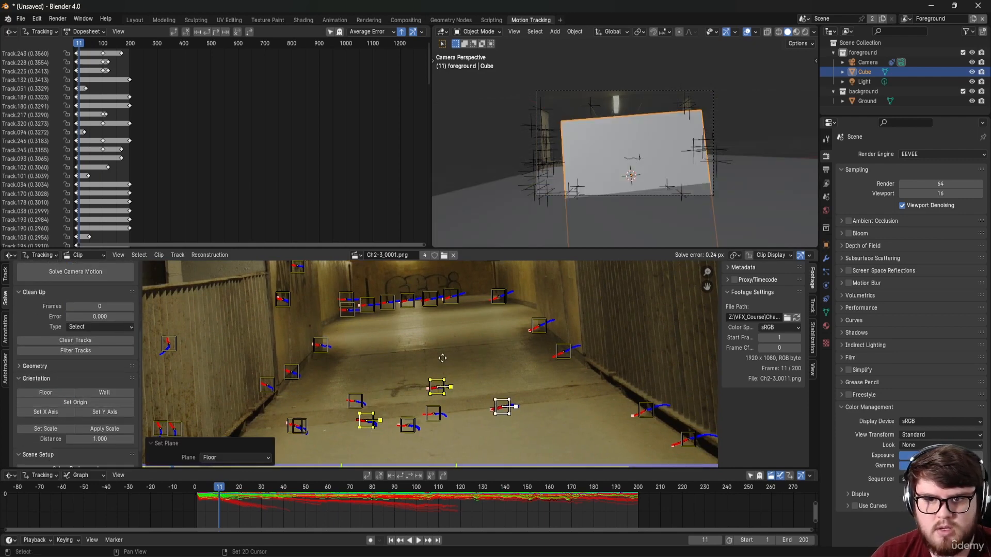
Step: Set the floor plane again from three ground markers: one in front of the floor seam, one behind it and one to their left
middle_drag(442, 358, 384, 338)
scroll(372, 364, up, 1)
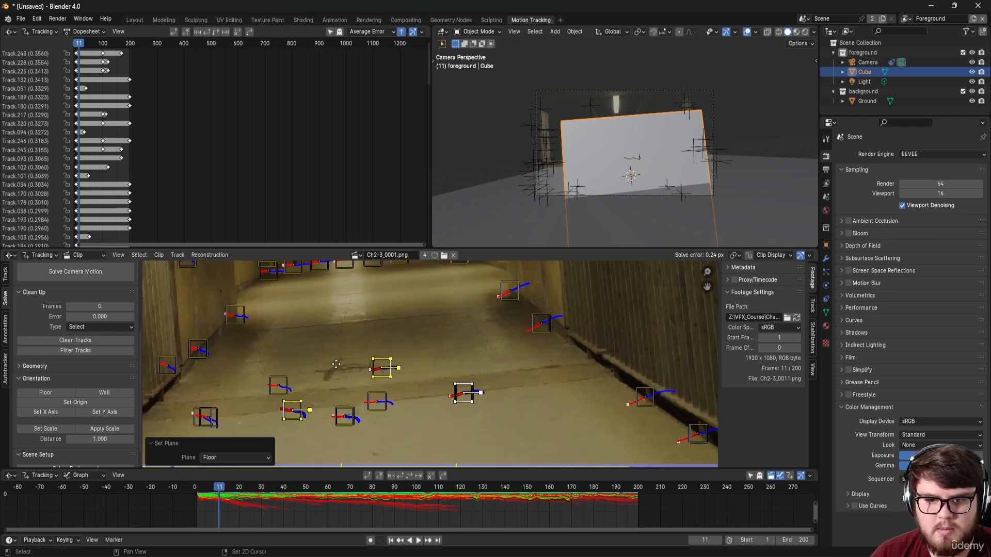
middle_drag(330, 369, 414, 364)
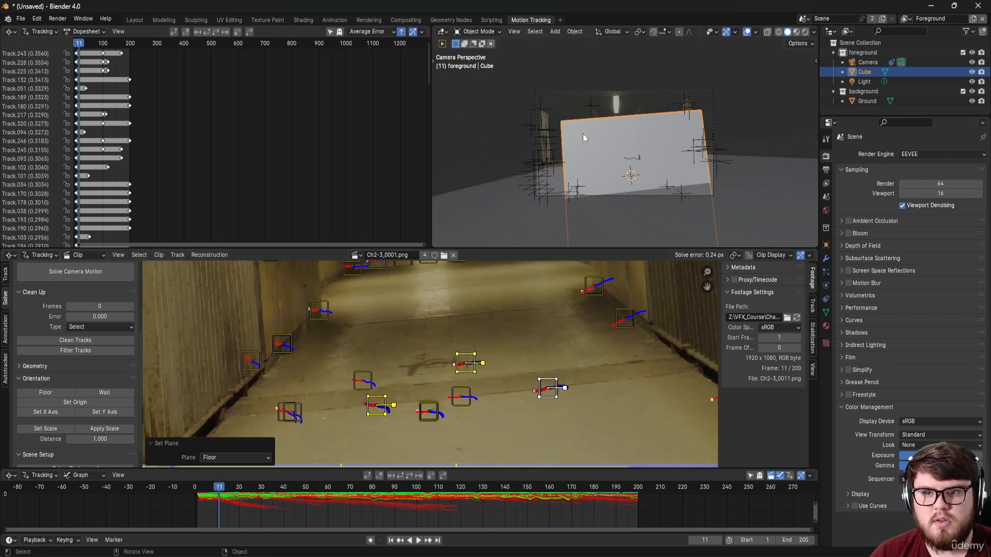
scroll(583, 134, up, 2)
mouse_move(377, 414)
middle_down()
mouse_move(351, 387)
mouse_move(386, 377)
mouse_move(365, 404)
mouse_move(254, 415)
mouse_move(256, 360)
middle_up()
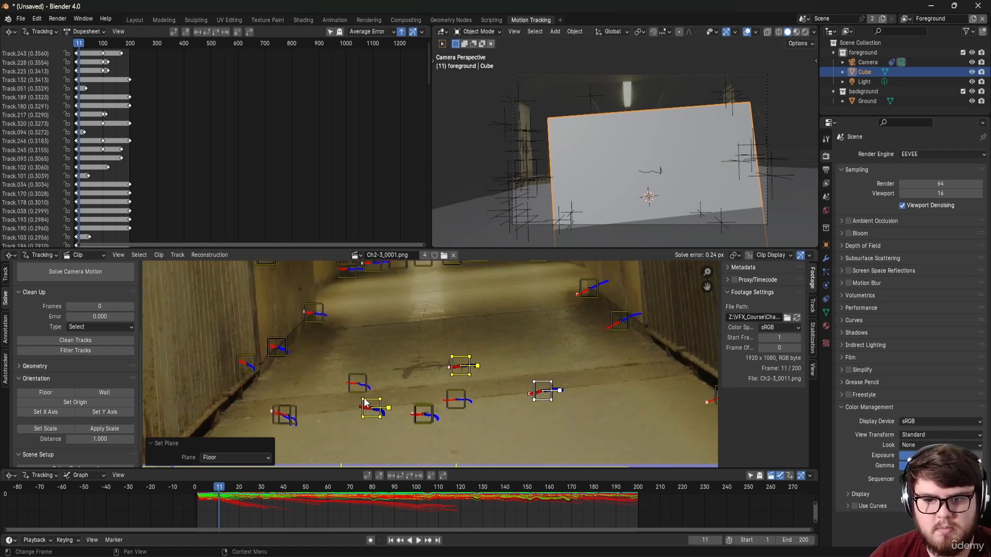
click(316, 378)
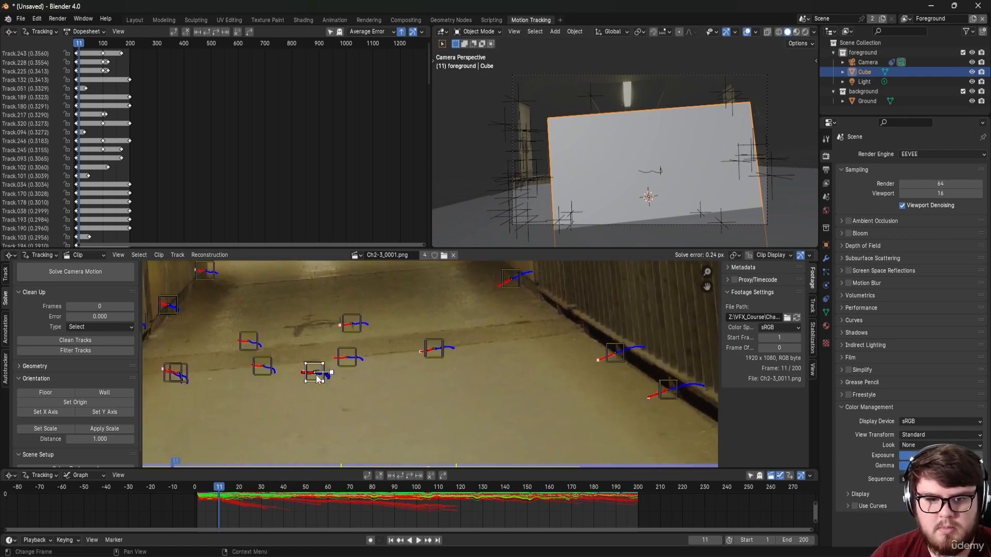
shift+click(324, 328)
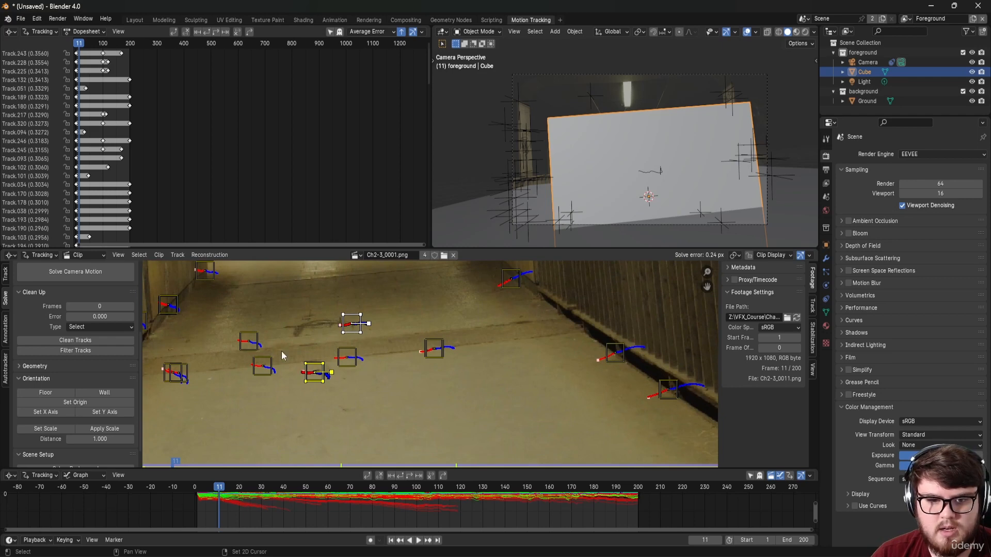
shift+click(249, 341)
click(51, 391)
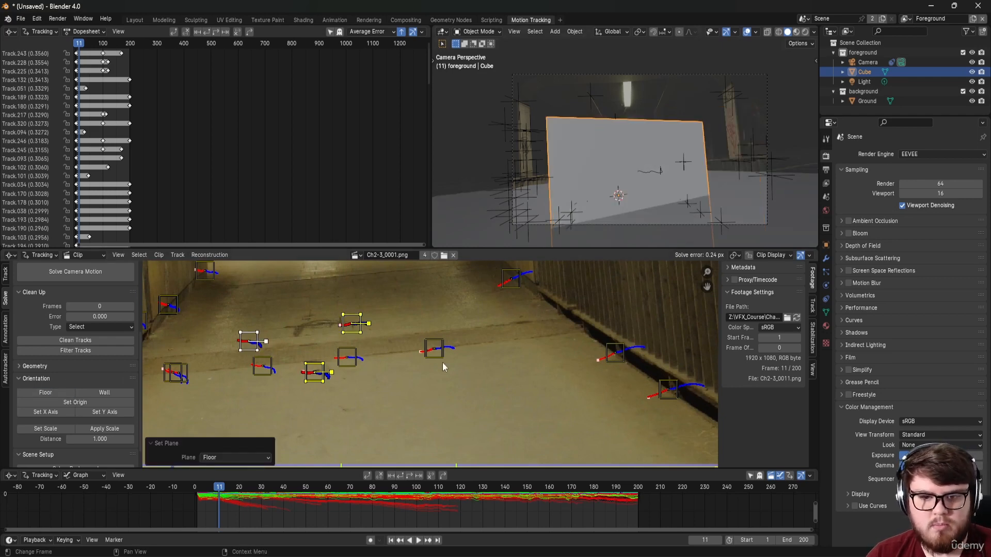
Step: Select the marker on the ground near the right-hand pillar and the marker at the pillar's top as the scale reference
middle_drag(442, 362, 548, 349)
scroll(500, 359, down, 5)
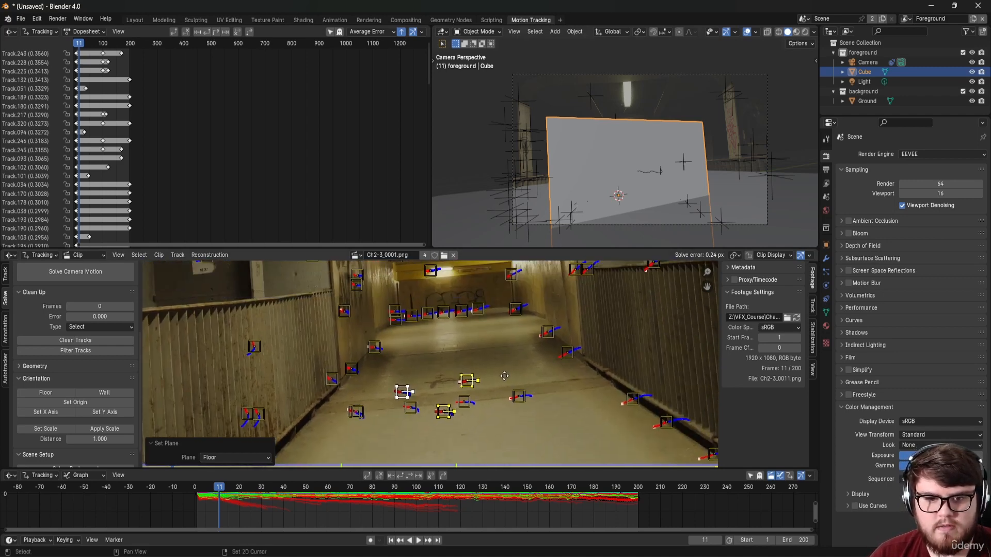
middle_drag(504, 376, 519, 435)
mouse_move(456, 360)
middle_down()
mouse_move(452, 385)
mouse_move(431, 369)
mouse_move(384, 405)
middle_up()
click(515, 456)
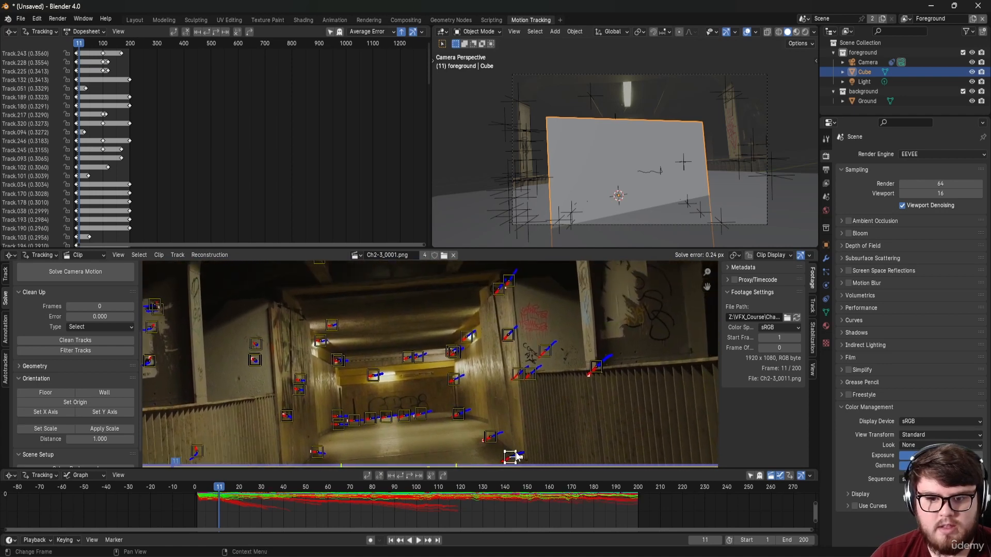
shift+click(498, 288)
middle_drag(483, 381, 457, 372)
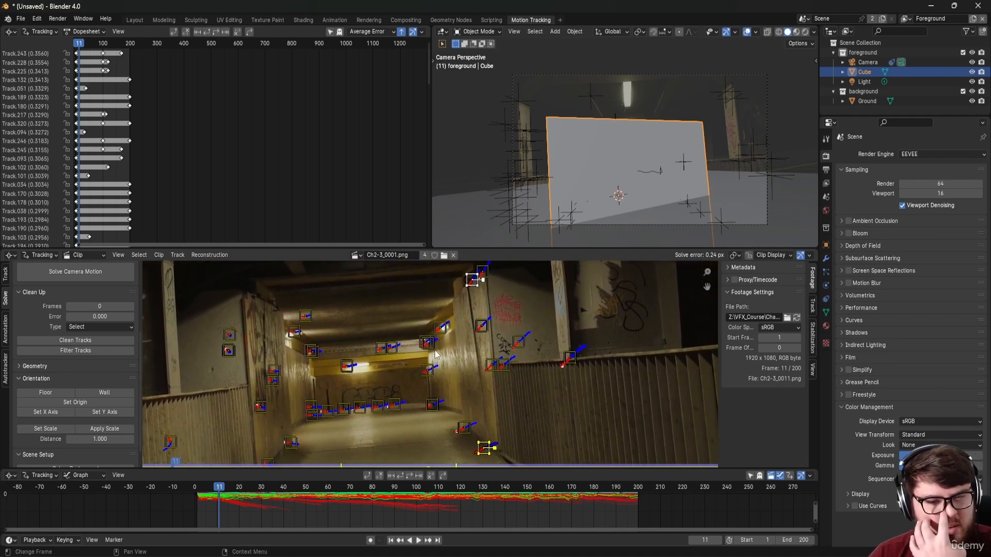
Step: Look up the conversion of 8 ft to metres in the Windows search, and return to Blender
key(super)
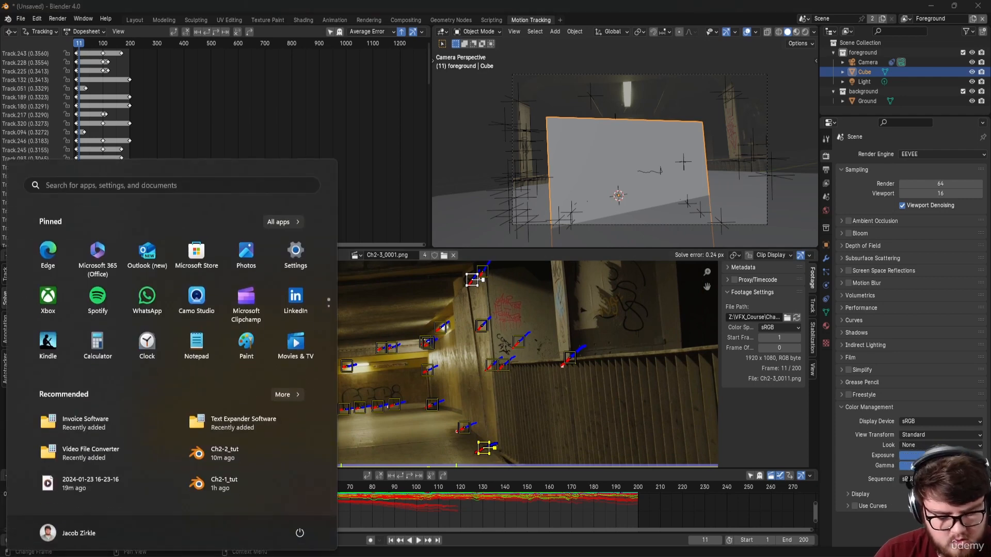
text(8ft to m)
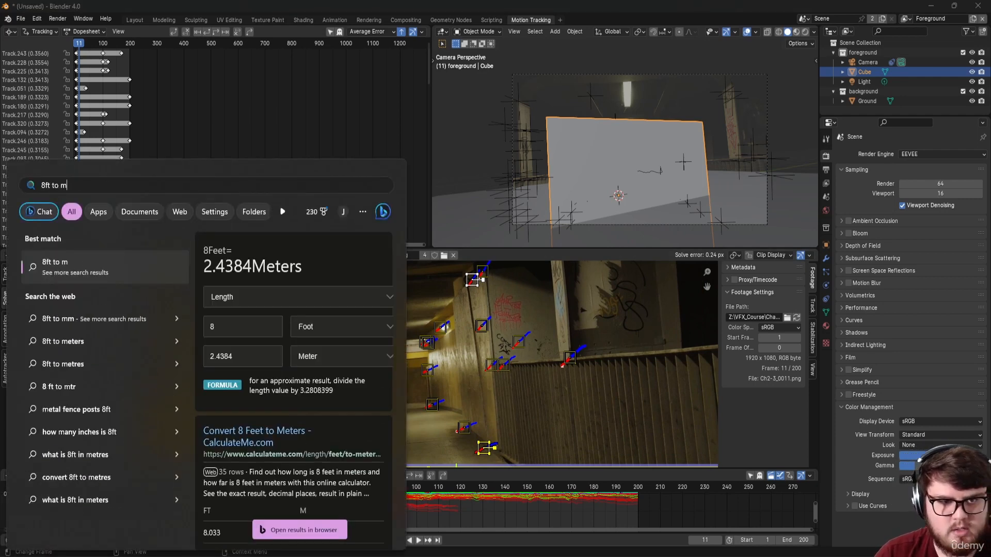
click(469, 365)
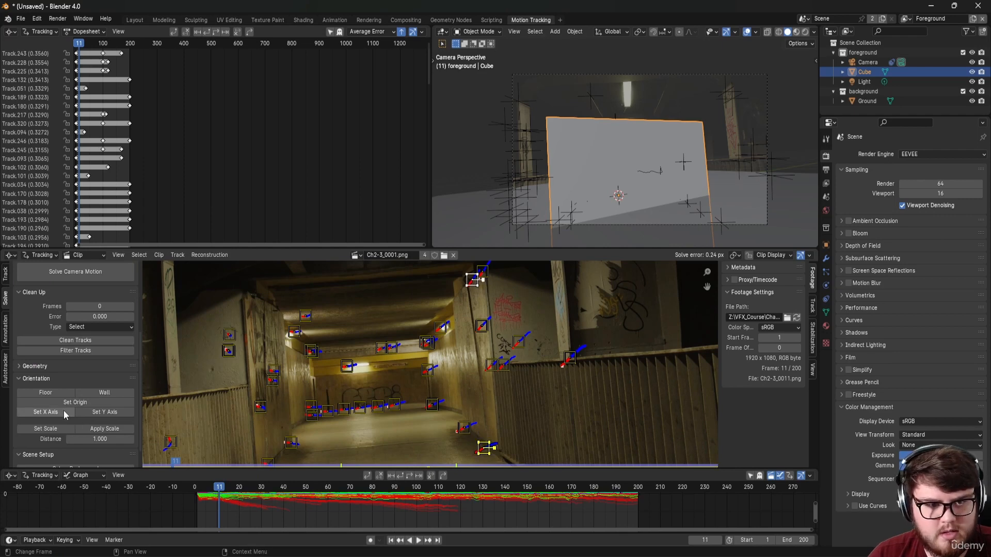
Step: Set the solve's scale from the two selected markers with a distance of 2.4
click(46, 429)
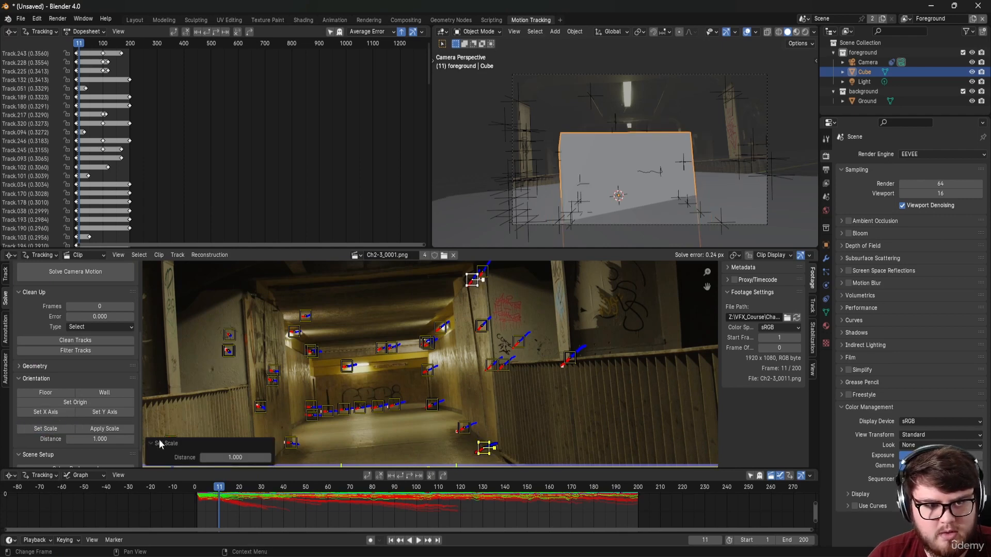
click(226, 457)
text(2.4)
key(Return)
Step: Set the origin at the central floor marker near the seam, and set the X axis with the marker to its right
middle_drag(400, 342, 474, 225)
scroll(474, 366, up, 2)
middle_drag(452, 395, 467, 400)
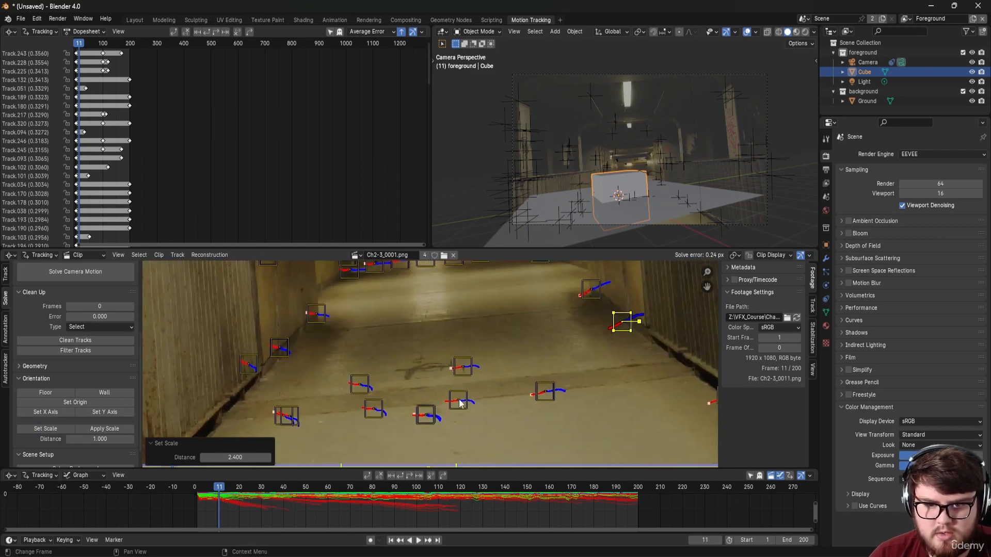
click(117, 402)
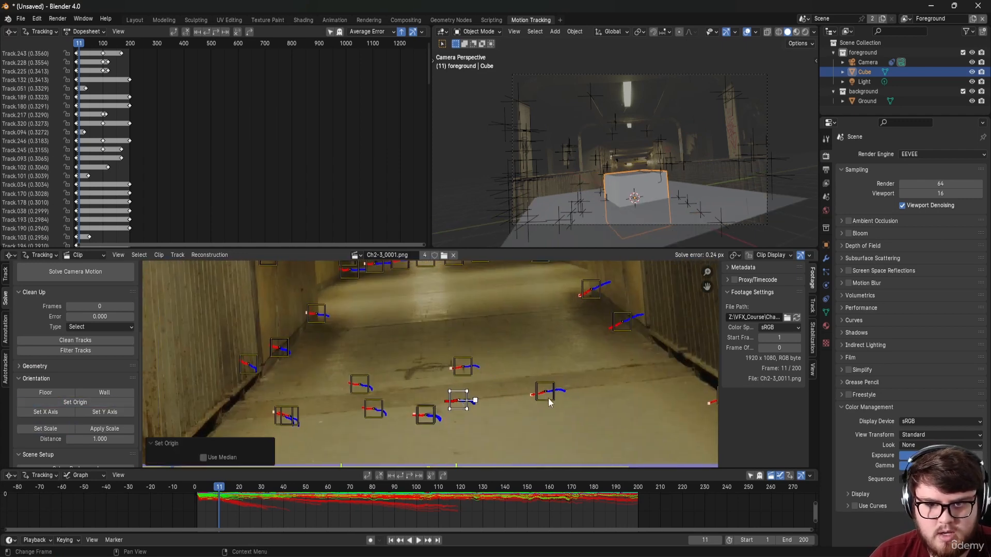
click(53, 413)
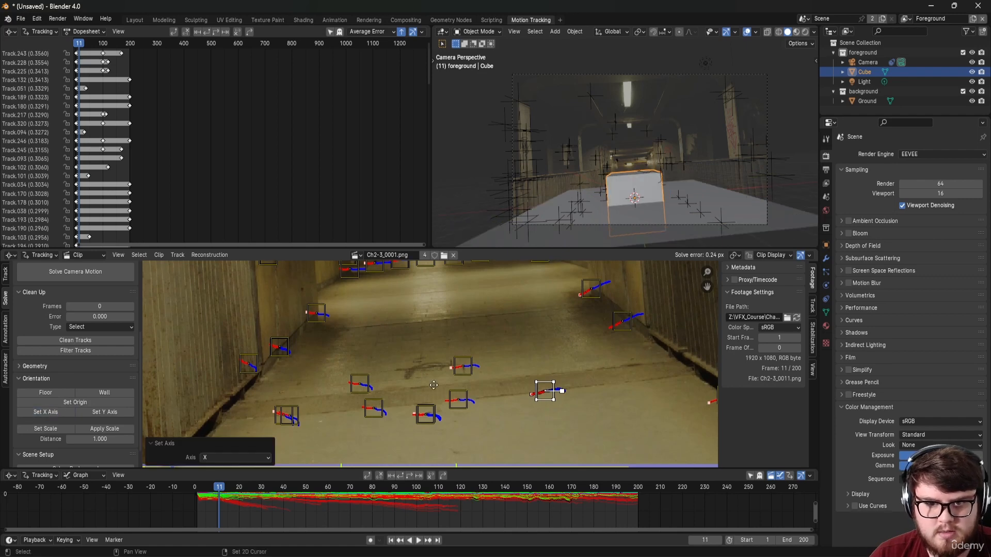
middle_drag(434, 385, 413, 361)
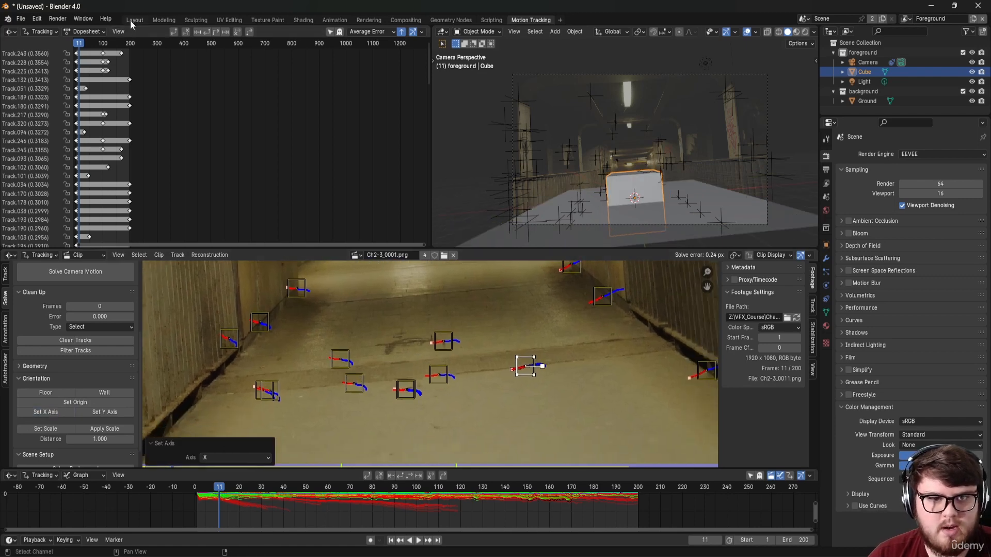
Step: Switch to the Layout workspace and look through the scene camera, framing the tunnel floor
click(135, 20)
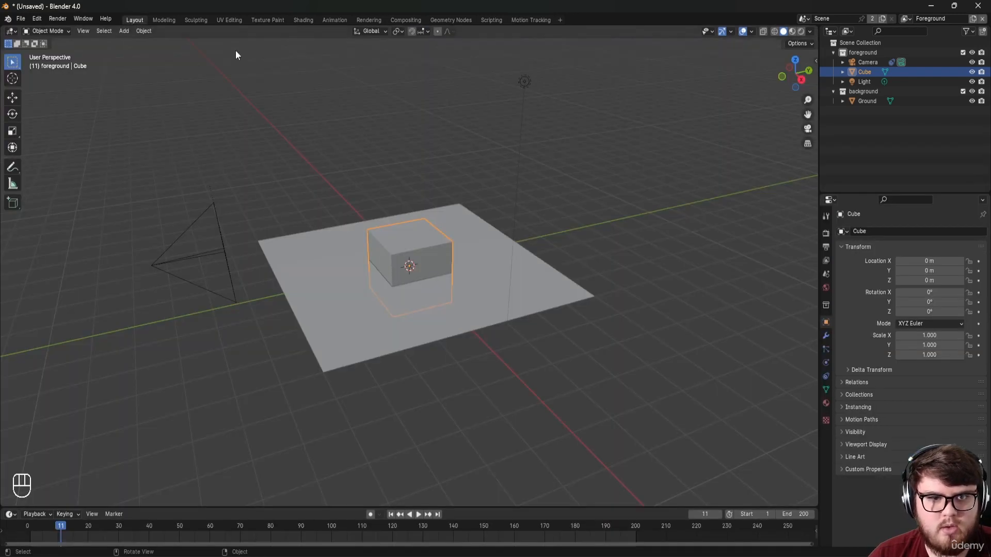
key(KP_0)
scroll(394, 267, up, 4)
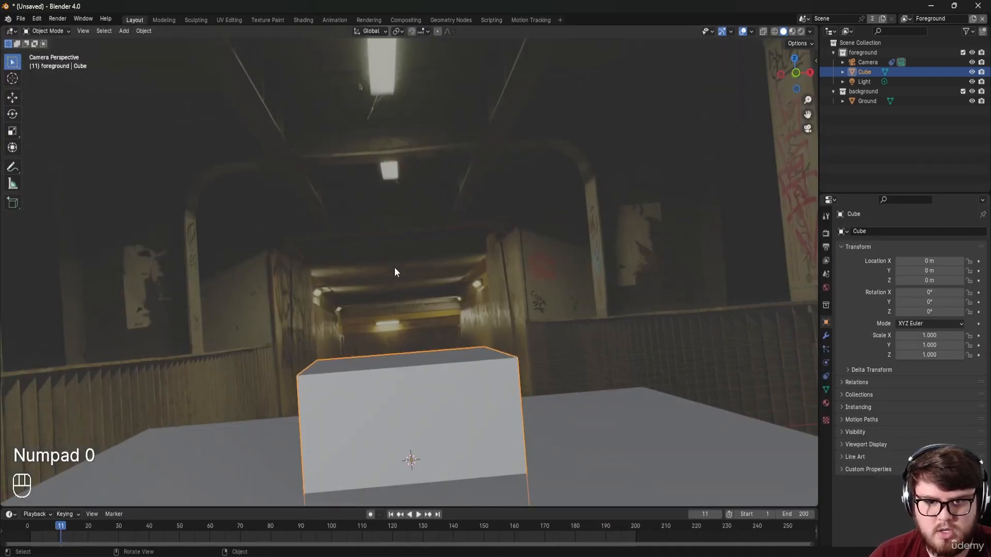
shift+middle_drag(356, 313, 394, 190)
Step: Delete the foreground and background collections and the cube, ground and light, keeping the camera, and pick the Background view layer
click(877, 55)
key(Delete)
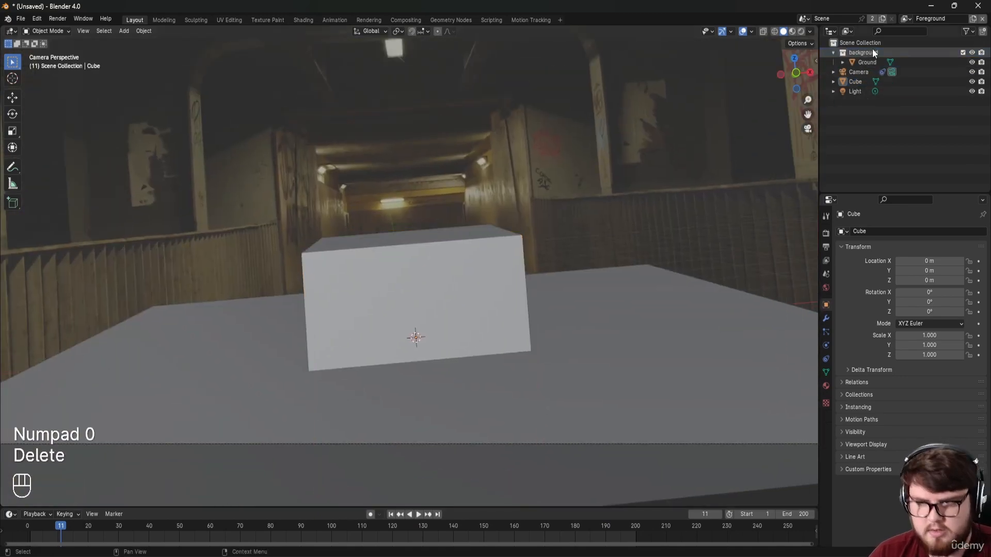
key(Delete)
shift+click(863, 62)
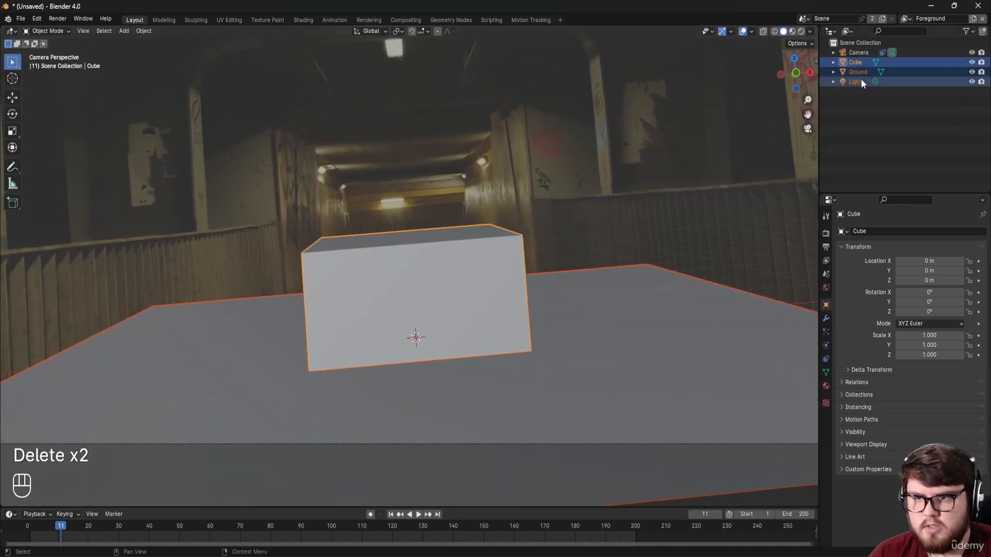
key(Delete)
click(906, 19)
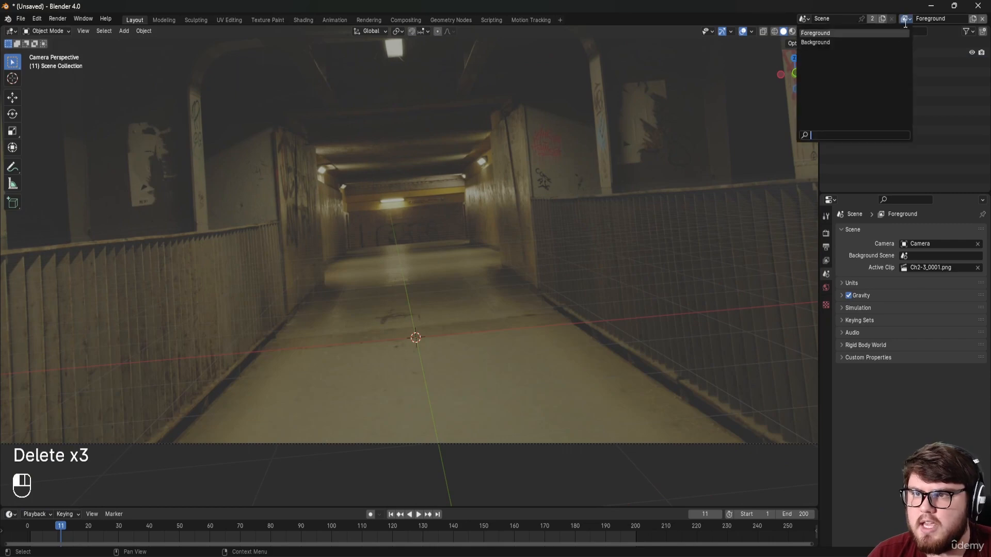
click(867, 42)
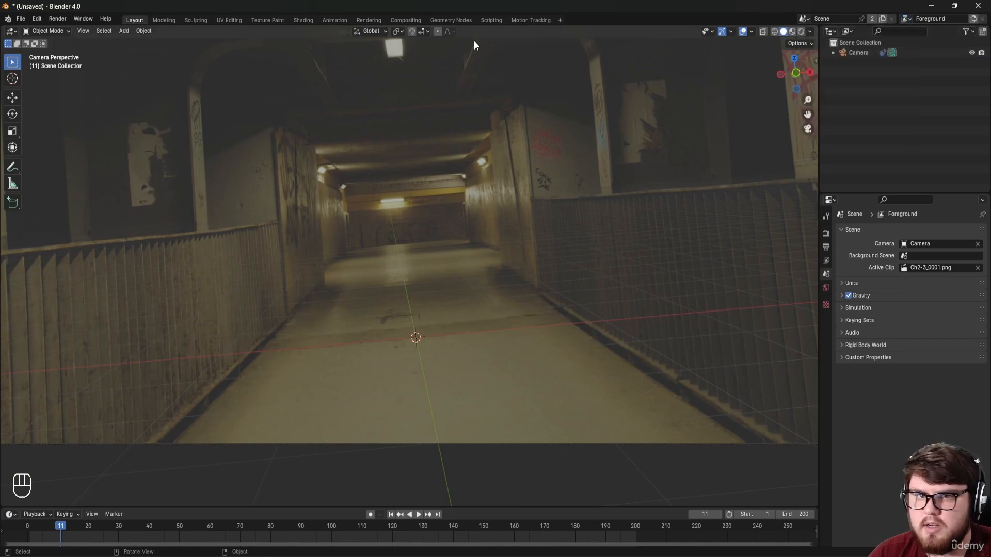
Step: In the Compositing workspace, delete the nodes between Movie Clip and Alpha Over, and link the clip's Image output to Alpha Over's upper Image input
click(402, 21)
drag(212, 146, 405, 345)
key(Delete)
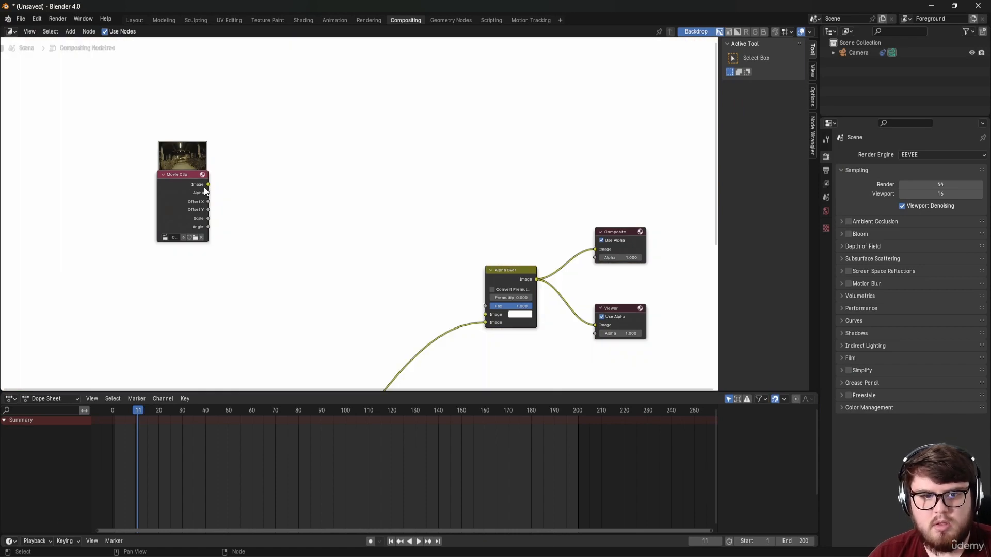
drag(490, 320, 488, 316)
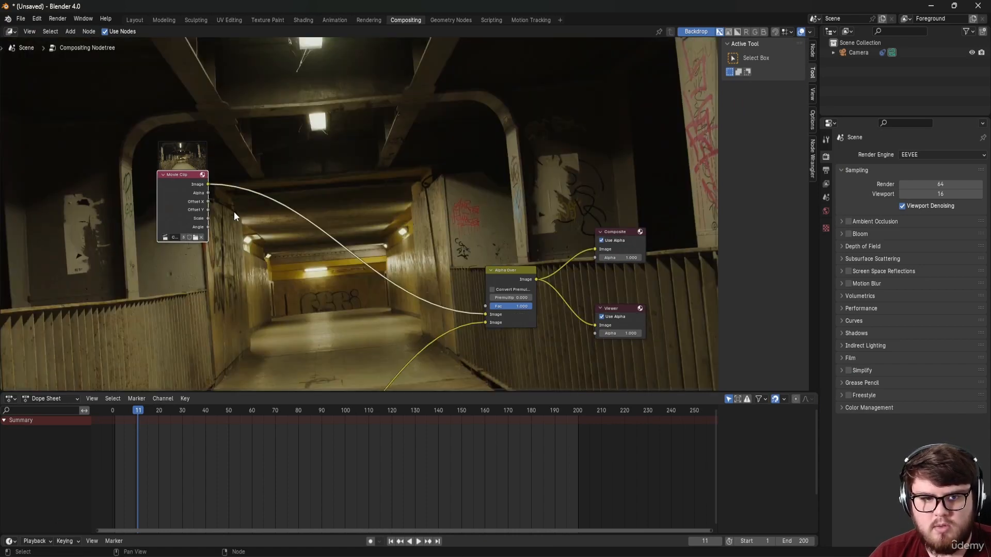
Step: Return to the Layout workspace and add a cube mesh at the scene origin
click(134, 20)
shift+middle_drag(427, 227, 434, 213)
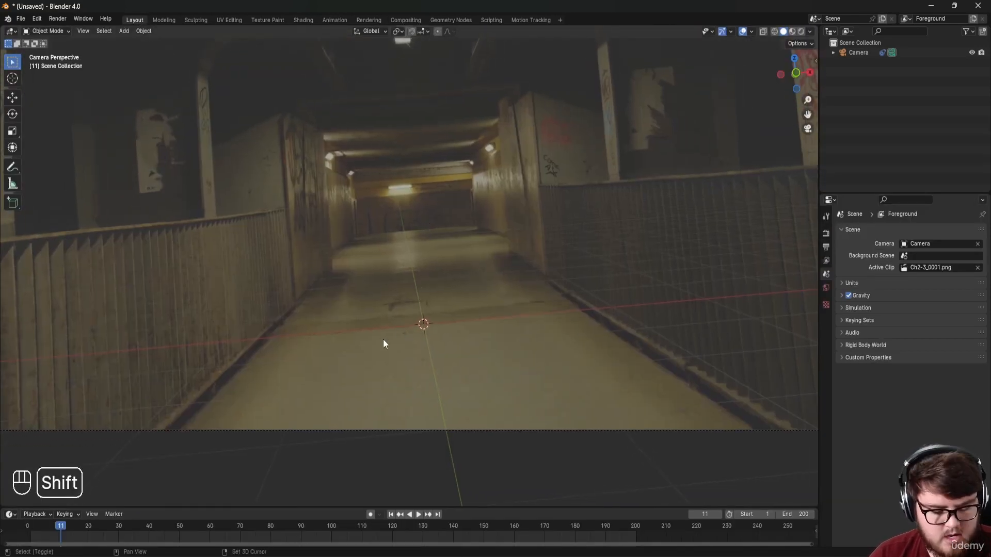
key(shift+a)
mouse_move(376, 339)
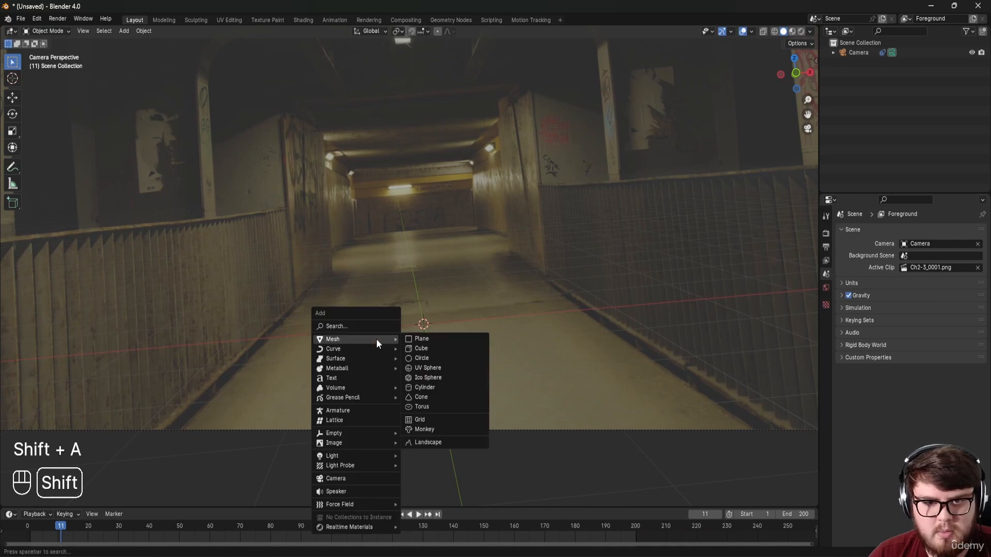
click(430, 349)
Step: Raise the cube's geometry 1 m along the global Z axis in Edit Mode, and return to Object Mode
key(g)
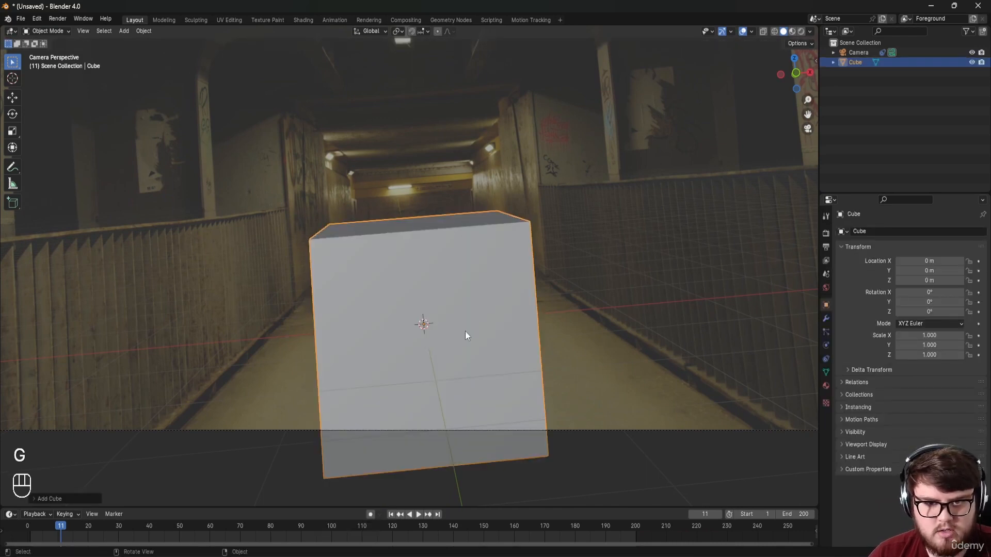
key(Tab)
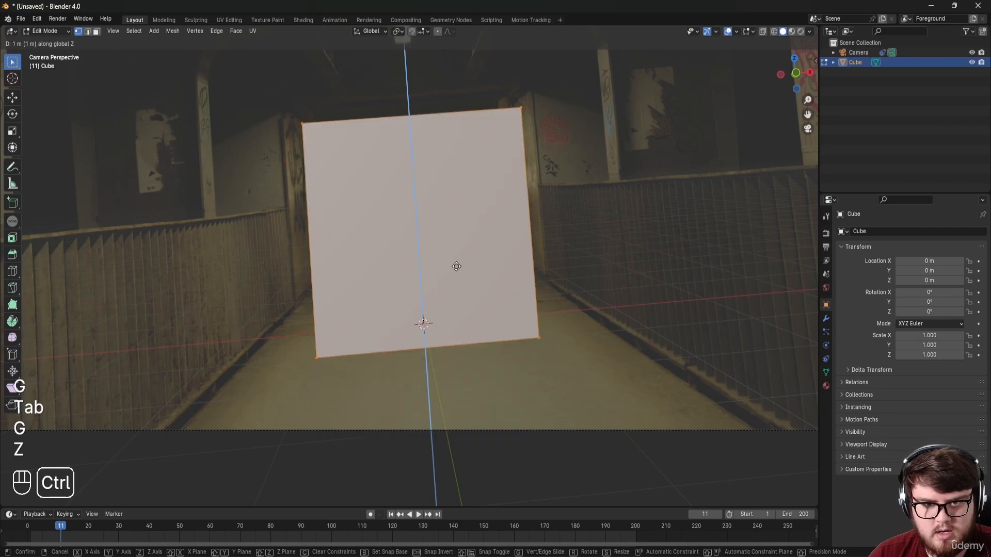
key(Tab)
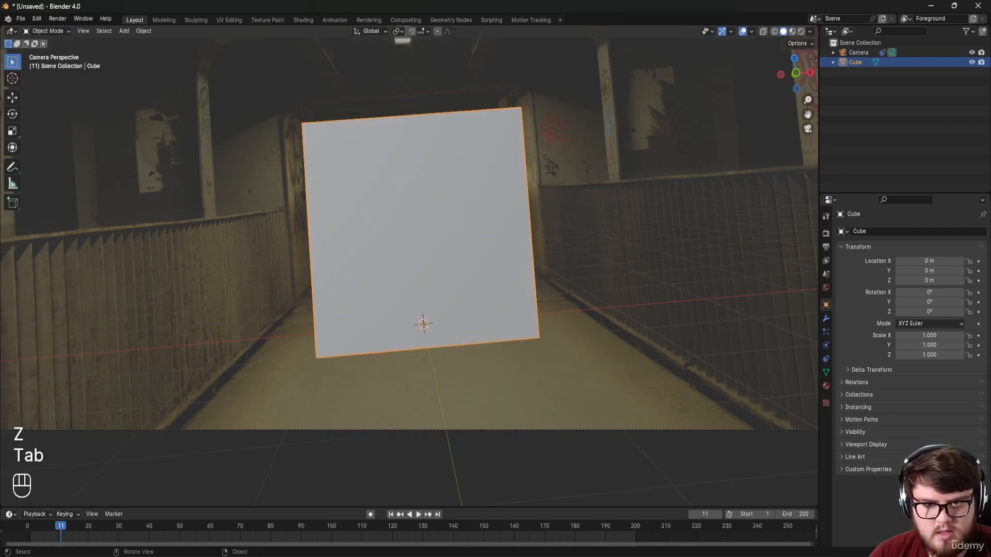
Step: Scale the cube down to about 0.455 and move it along the ground plane to about X 0.129 m, Y 0.492 m
key(s)
click(544, 262)
scroll(429, 308, up, 4)
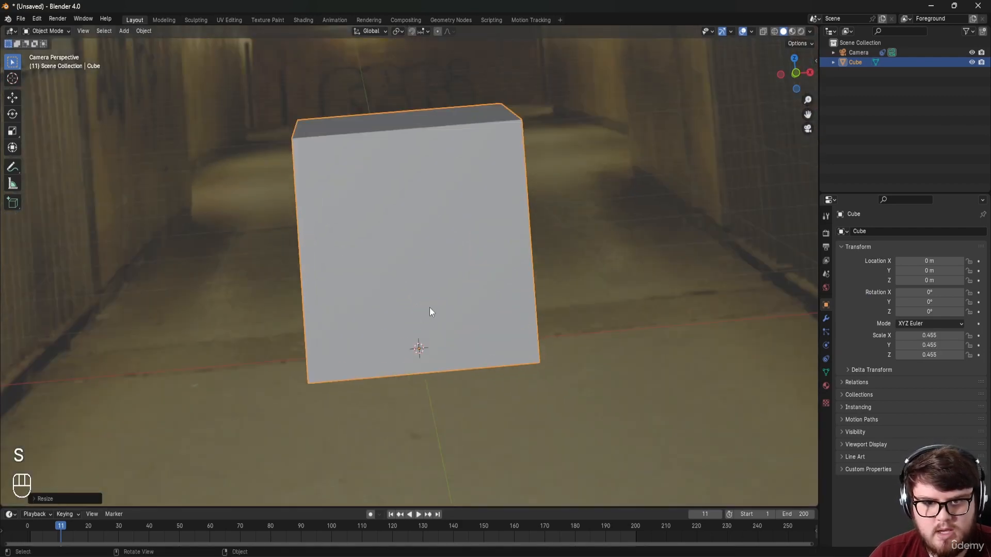
key(g)
key(shift+z)
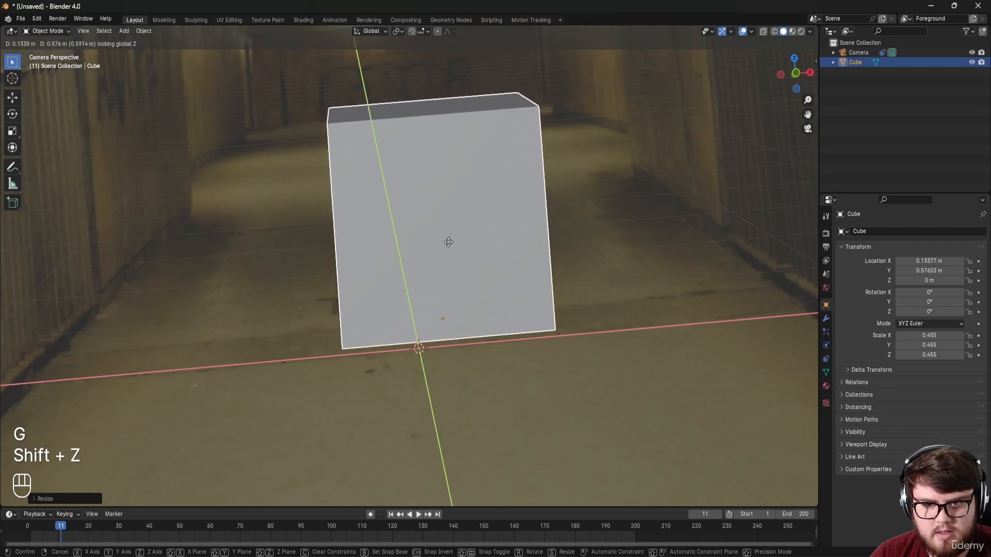
click(519, 285)
scroll(569, 338, up, 5)
shift+middle_drag(569, 337, 448, 296)
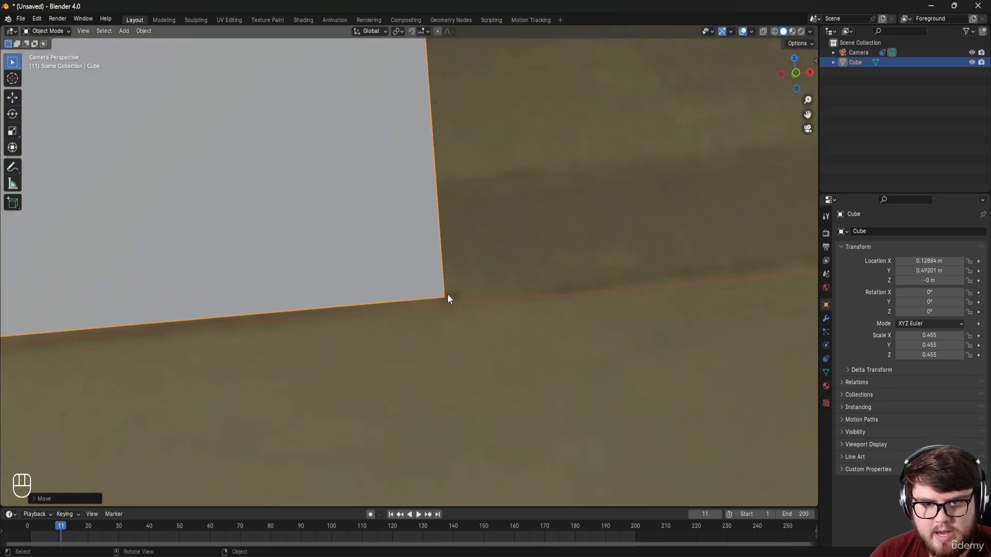
Step: Check how the cube sticks to the tunnel floor by scrubbing to frame 140 and playing the clip from frame 1
scroll(448, 297, down, 5)
drag(116, 523, 453, 517)
scroll(398, 356, down, 4)
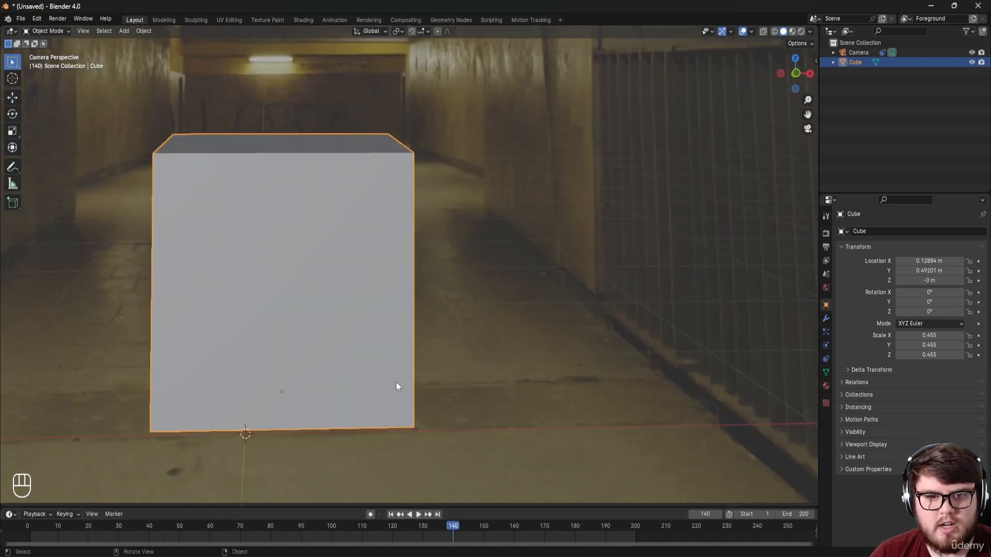
shift+middle_drag(396, 382, 438, 393)
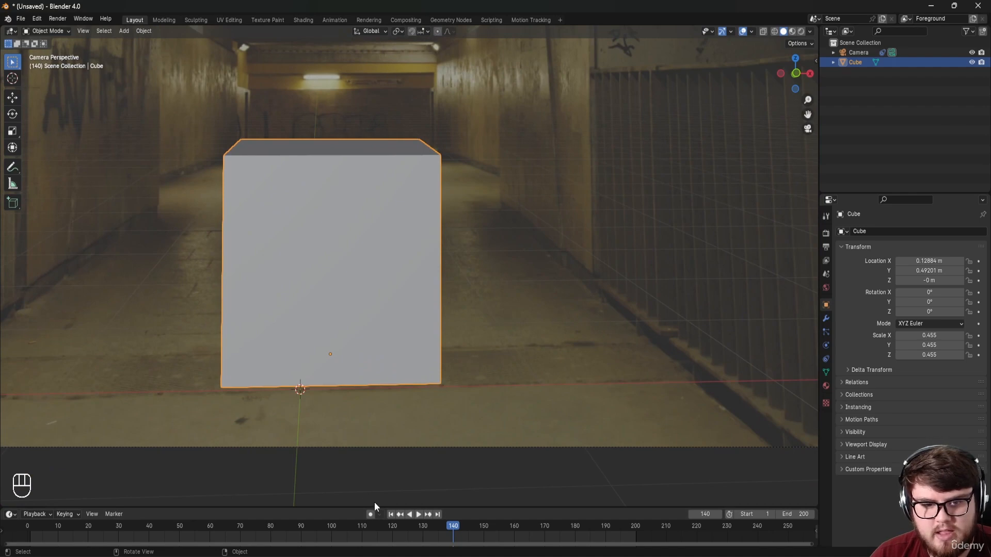
drag(455, 528, 30, 534)
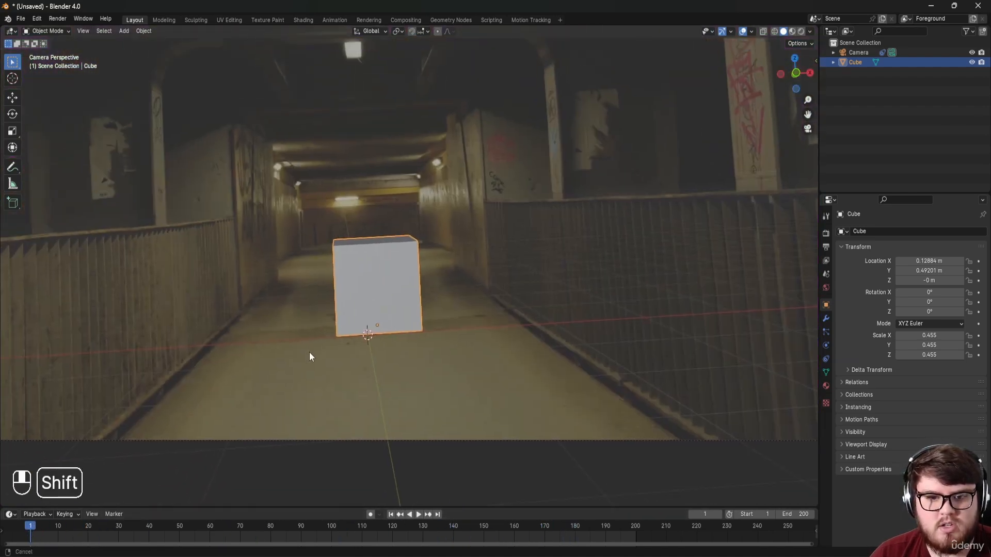
key(space)
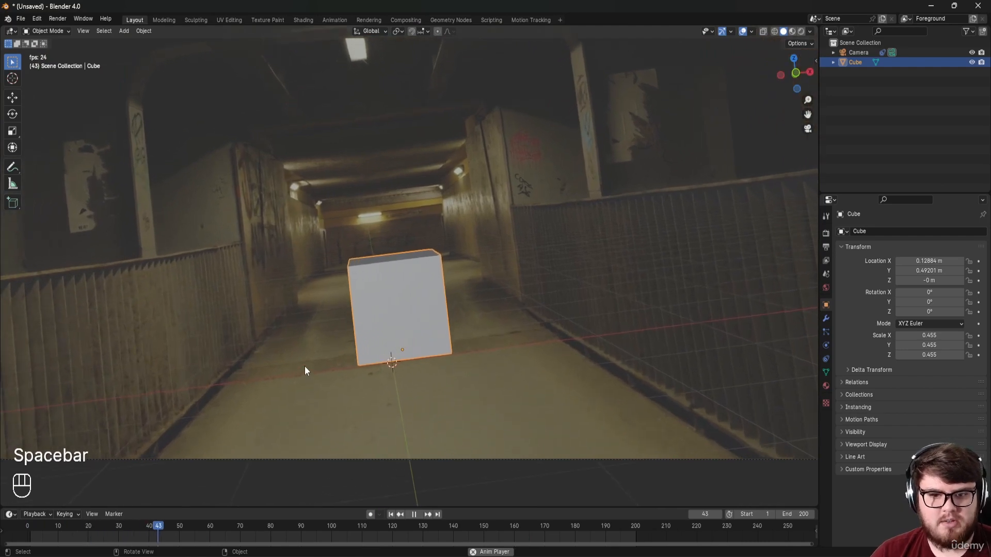
Step: Turn off Render Undistorted for the camera's background movie clip, raise the clip's opacity, and stop the playback
click(859, 54)
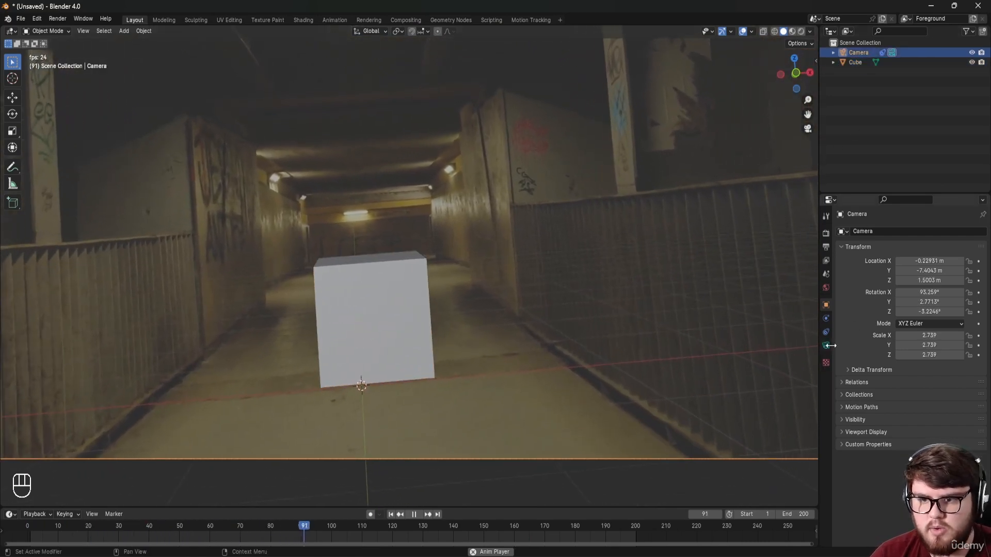
click(827, 345)
click(862, 386)
scroll(880, 406, down, 3)
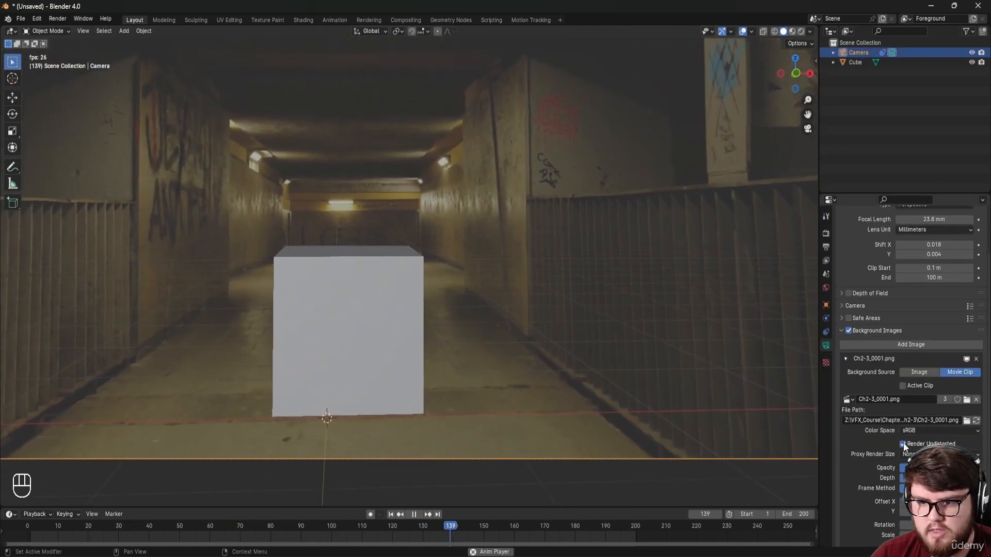
click(903, 444)
scroll(496, 391, down, 3)
mouse_move(497, 391)
shift+middle_down()
mouse_move(497, 359)
mouse_move(498, 377)
shift+middle_up()
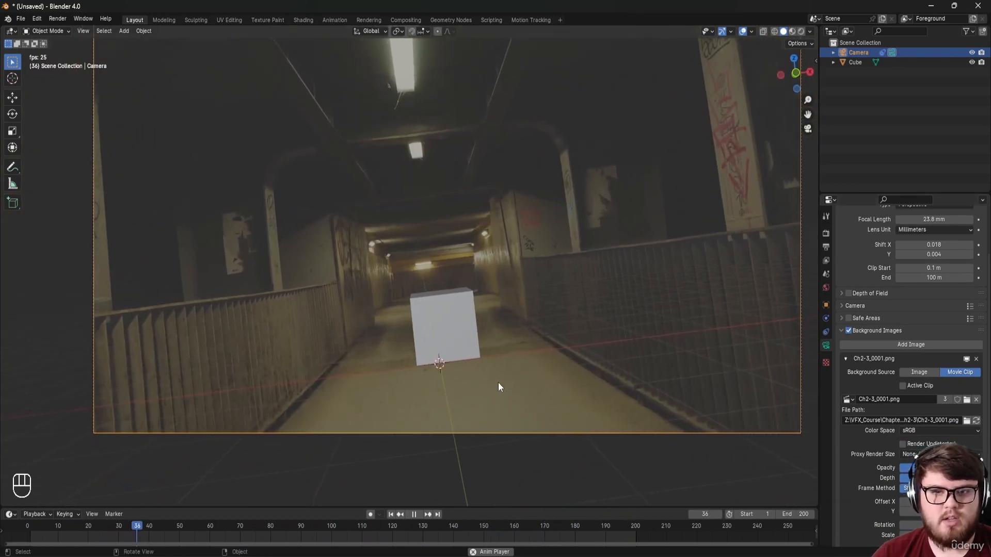
shift+middle_drag(568, 334, 544, 347)
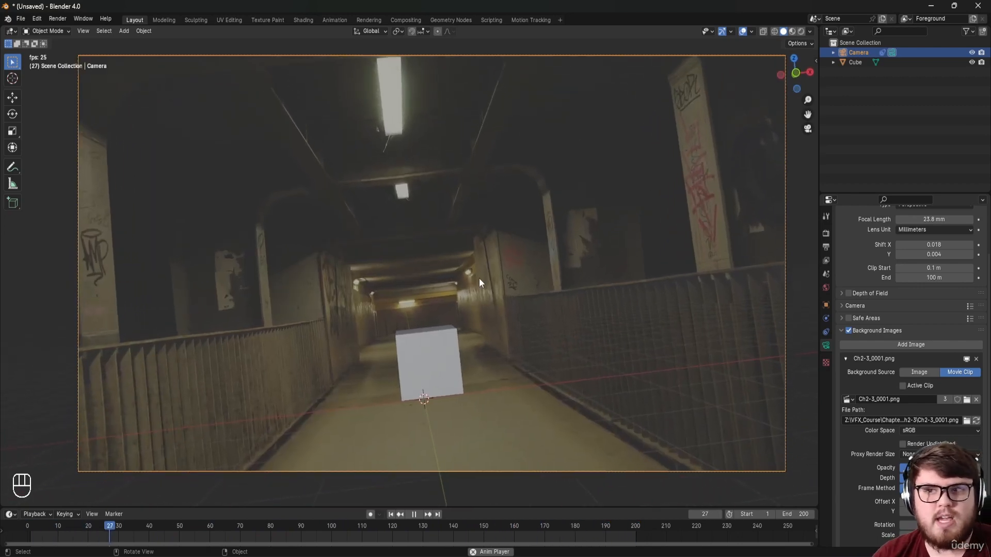
key(space)
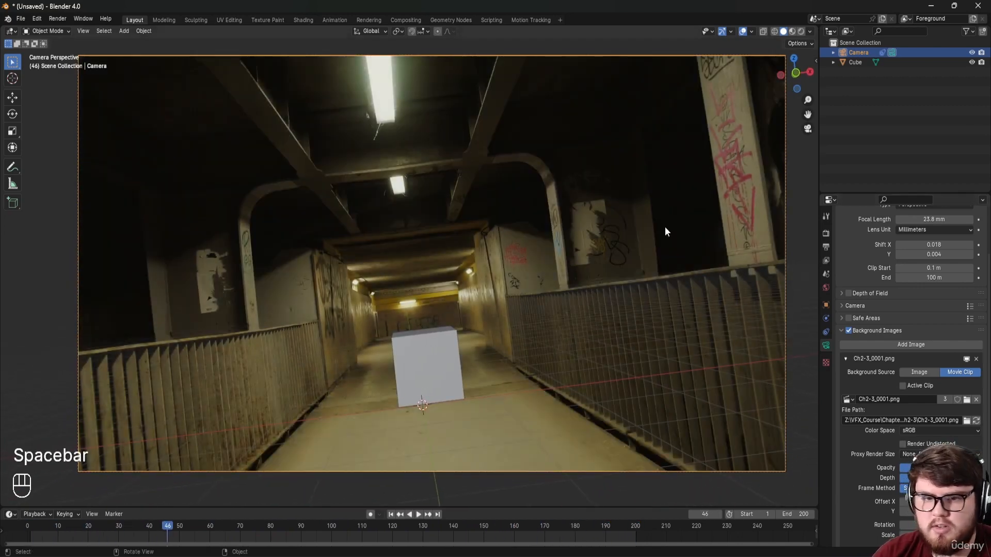
Step: Examine the tunnel's side walls and far end close up at frame 15
scroll(409, 338, up, 2)
shift+middle_drag(416, 339, 427, 310)
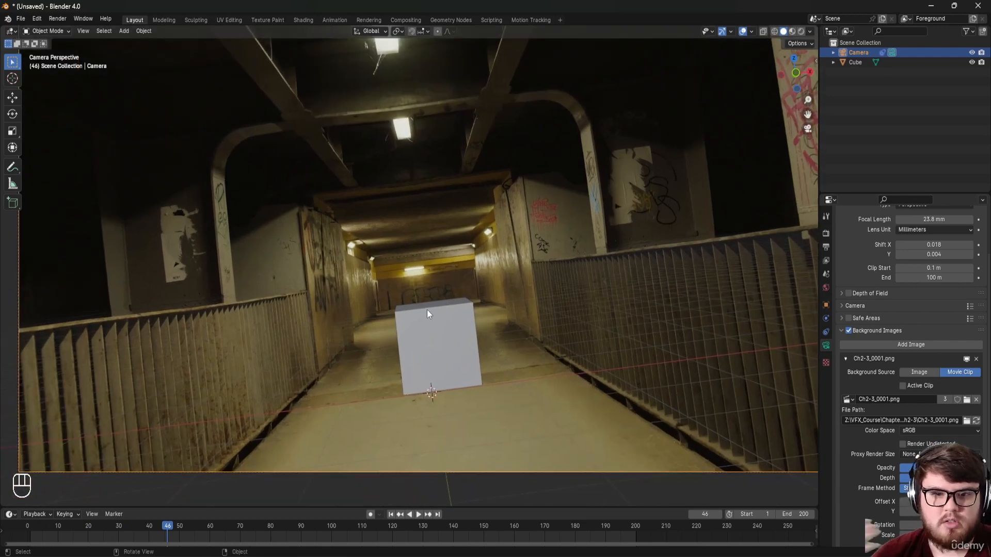
drag(170, 525, 74, 526)
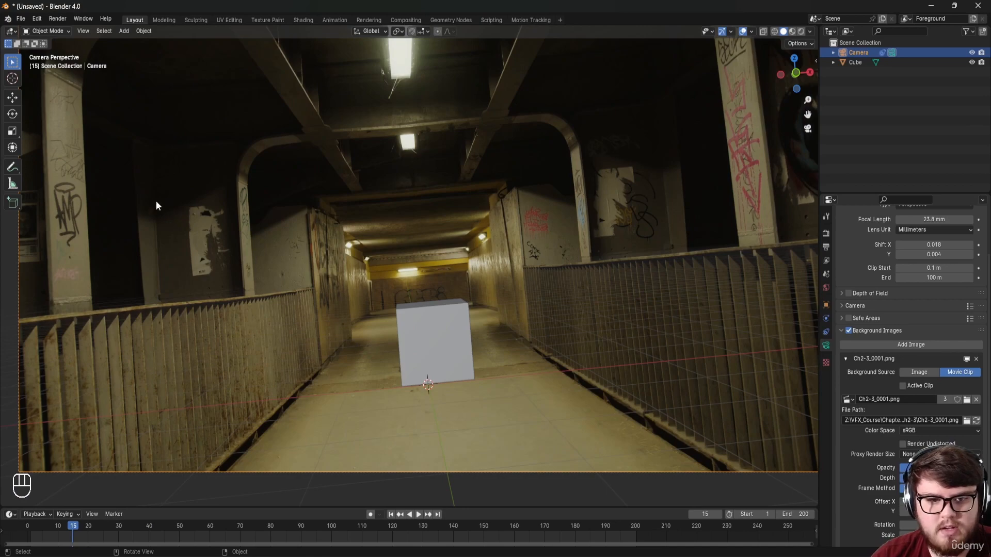
scroll(197, 234, up, 2)
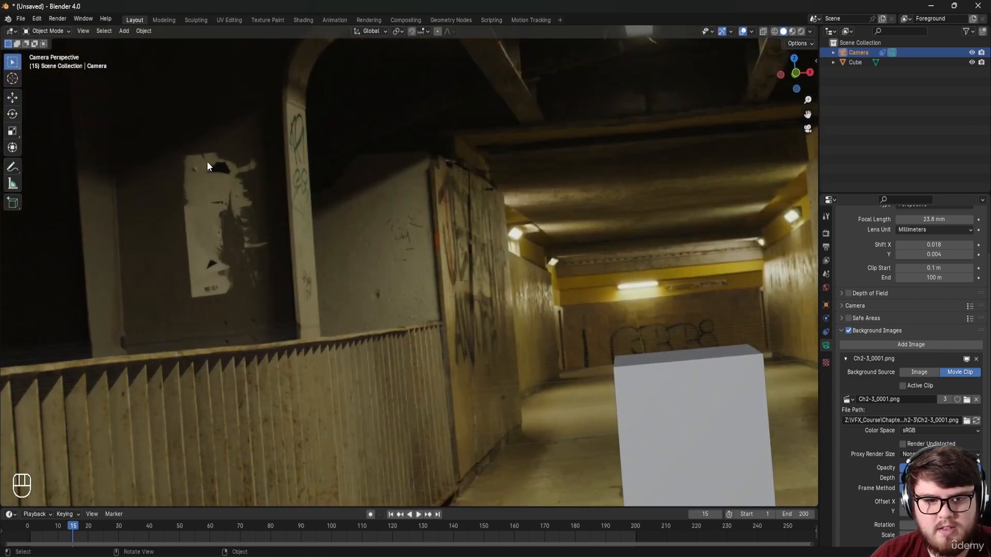
shift+middle_drag(206, 162, 106, 290)
scroll(122, 301, down, 2)
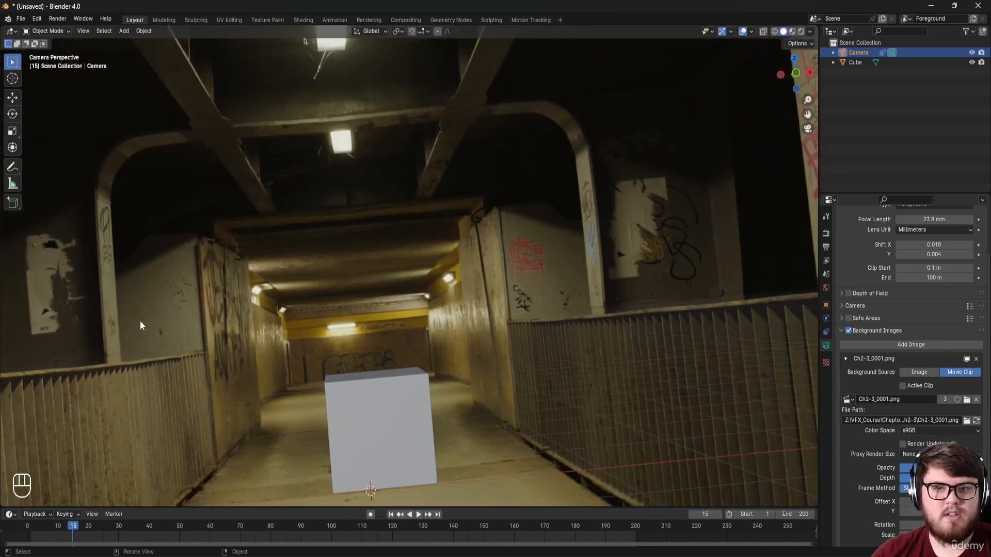
scroll(341, 364, up, 4)
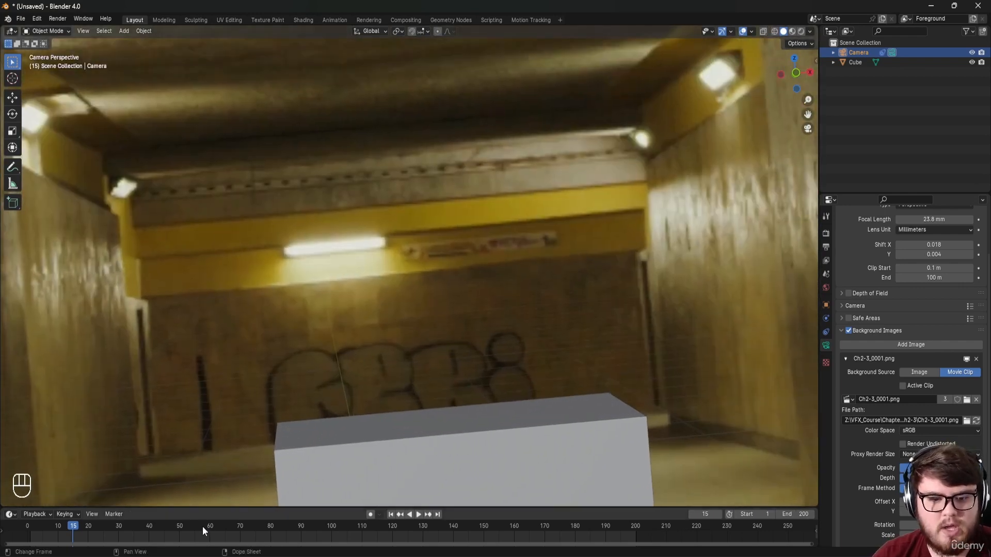
Step: Examine the tunnel's lights and walls around the cube at frames 100 and 113, and play the clip in the full camera view
drag(202, 527, 343, 524)
scroll(380, 244, down, 3)
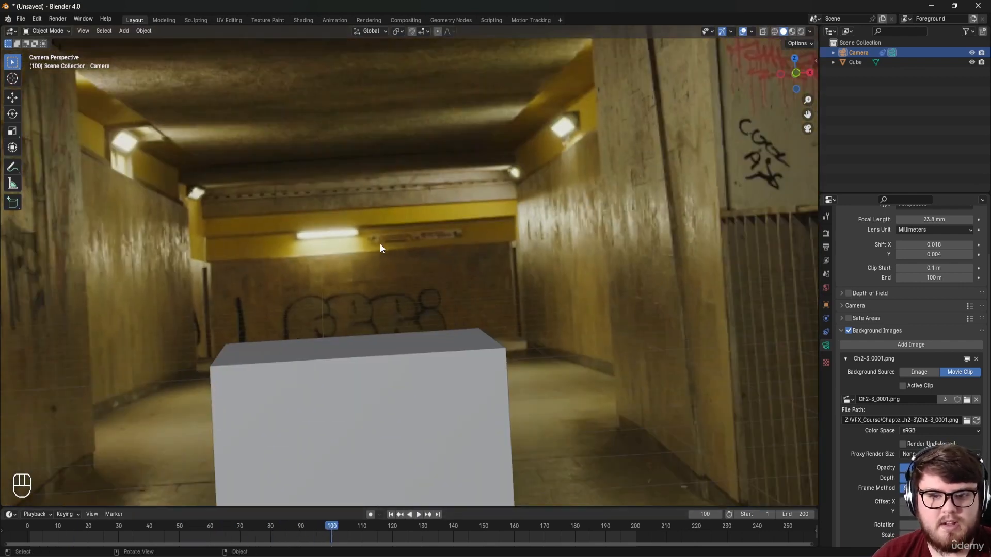
shift+middle_drag(380, 244, 458, 305)
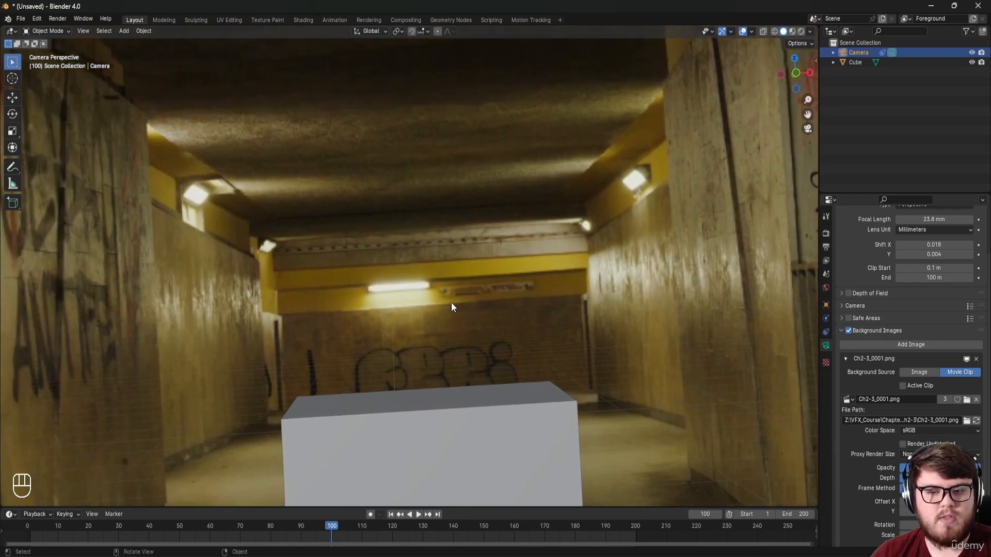
scroll(452, 307, down, 1)
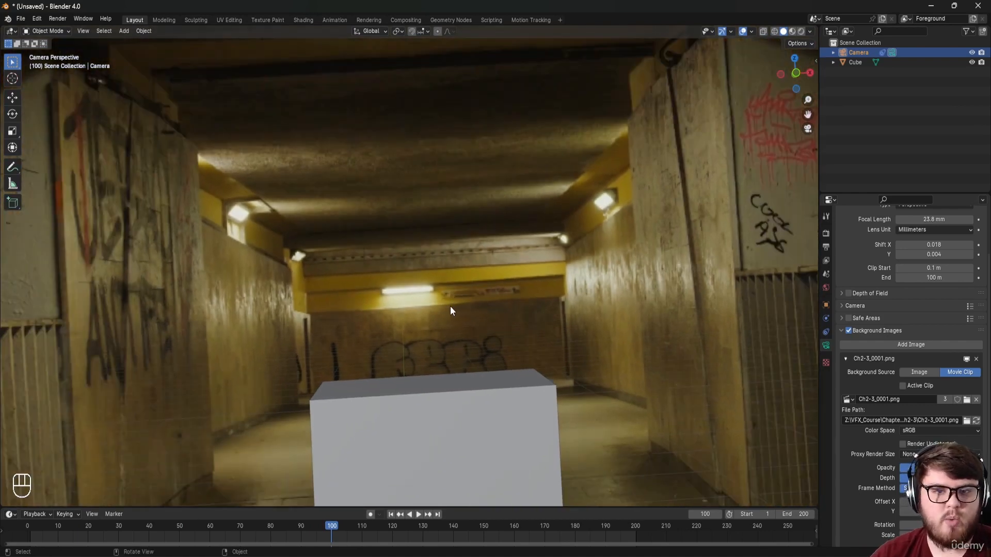
scroll(450, 311, down, 2)
shift+middle_drag(440, 306, 361, 297)
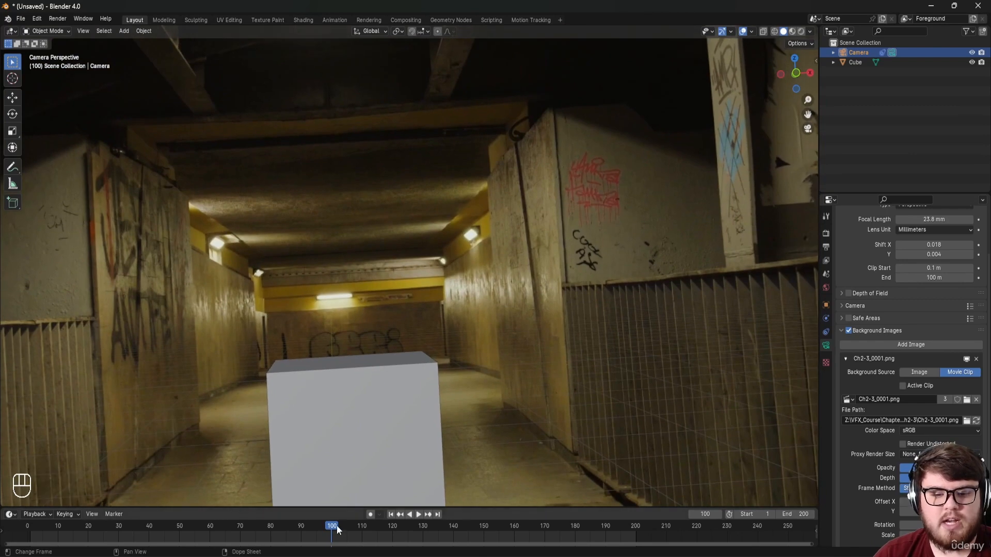
drag(336, 526, 371, 531)
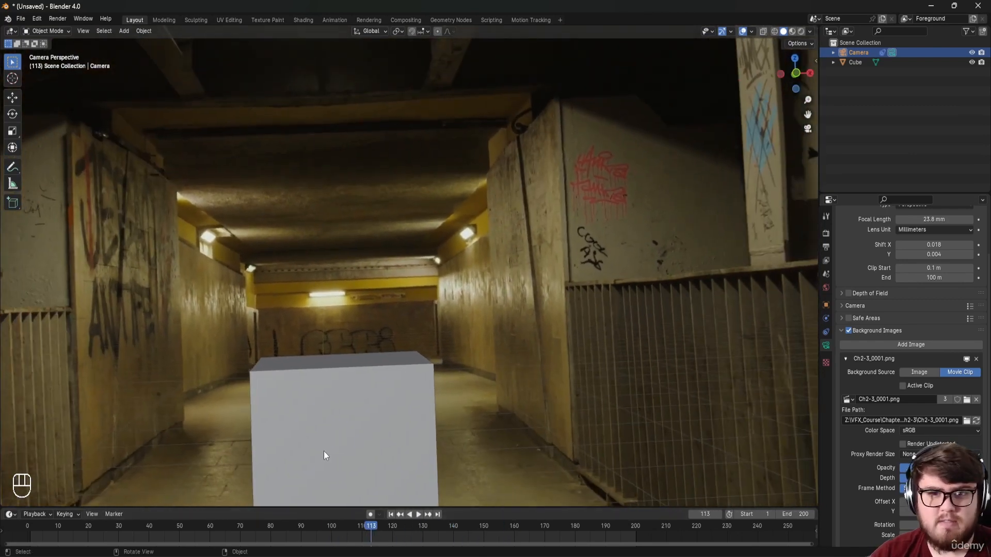
scroll(367, 342, down, 3)
key(space)
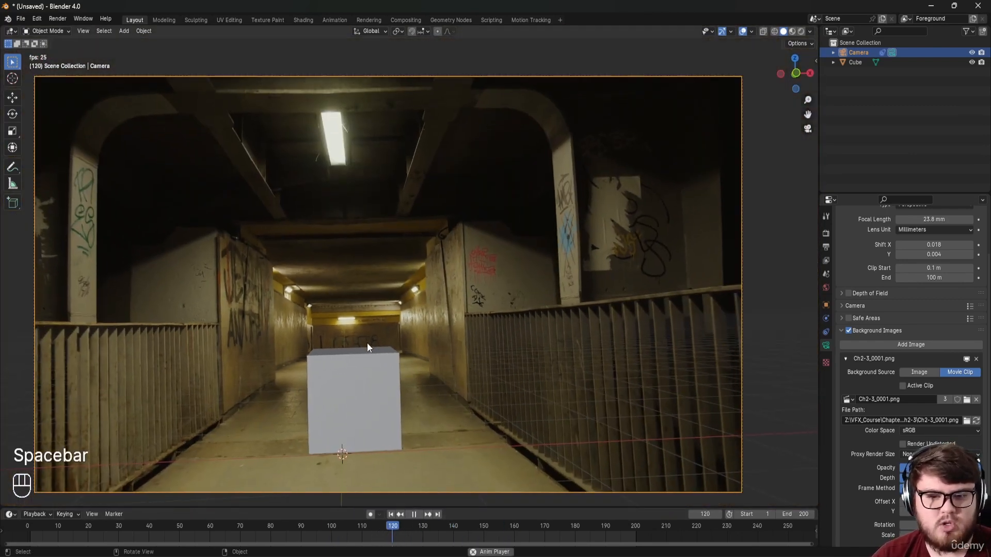
shift+middle_drag(385, 367, 414, 368)
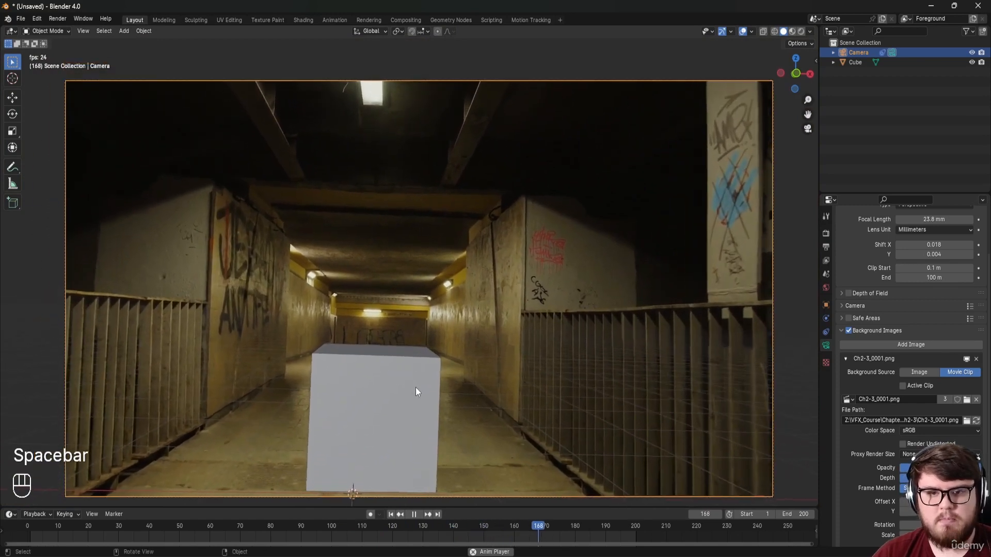